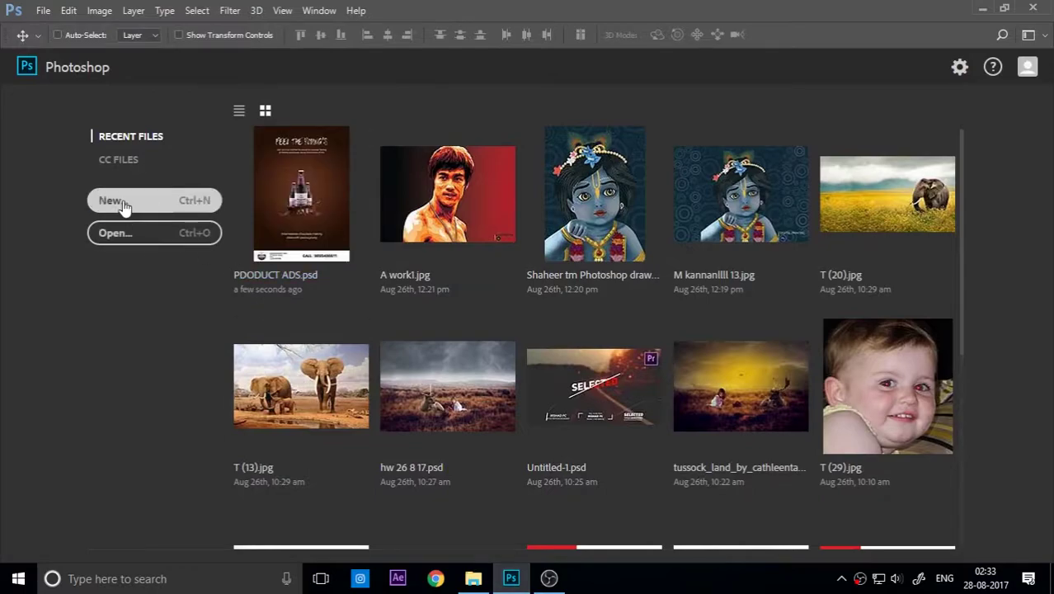
# Create a new blank A4 portrait document from the Print presets at 300 ppi
pyautogui.click(123, 200)
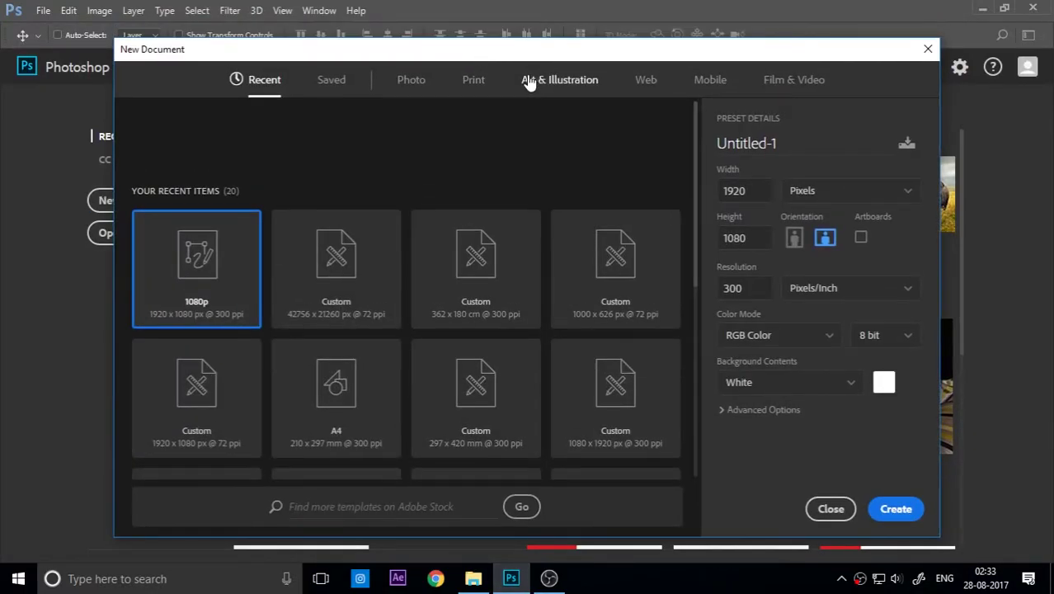
pyautogui.click(543, 85)
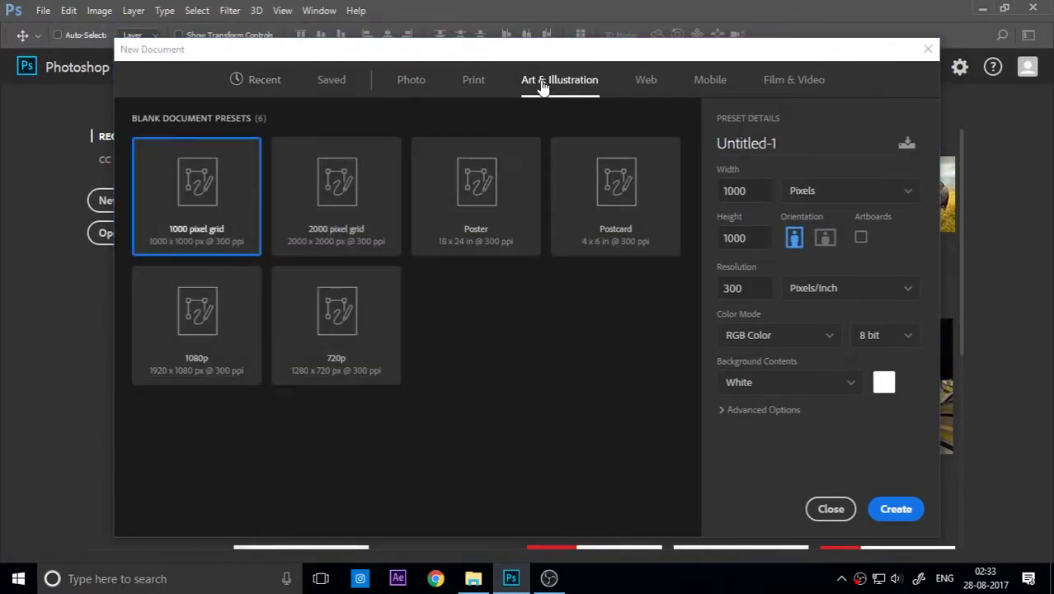
pyautogui.click(472, 80)
pyautogui.click(611, 219)
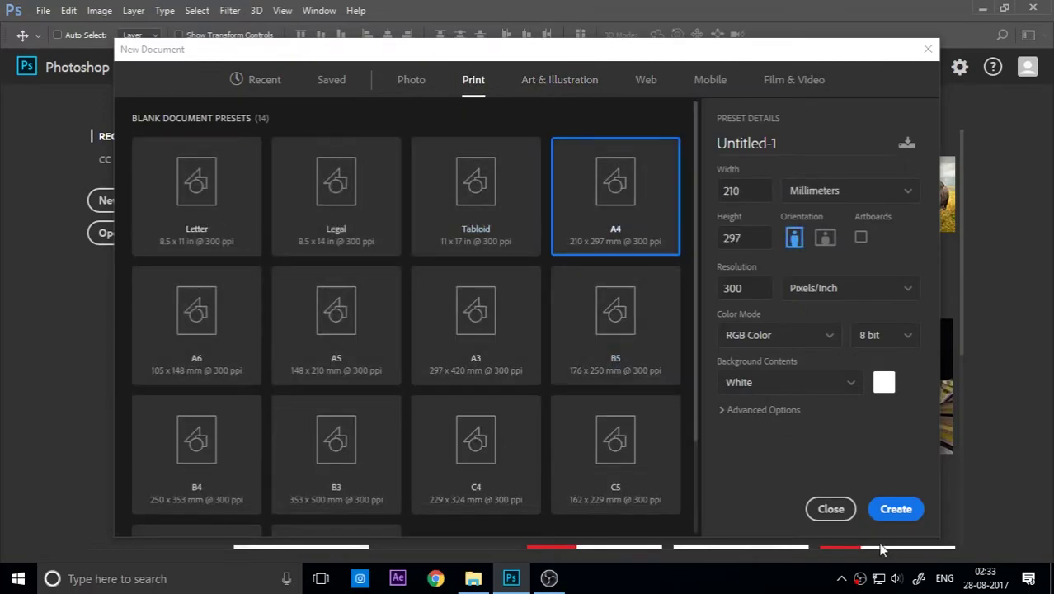
pyautogui.click(894, 506)
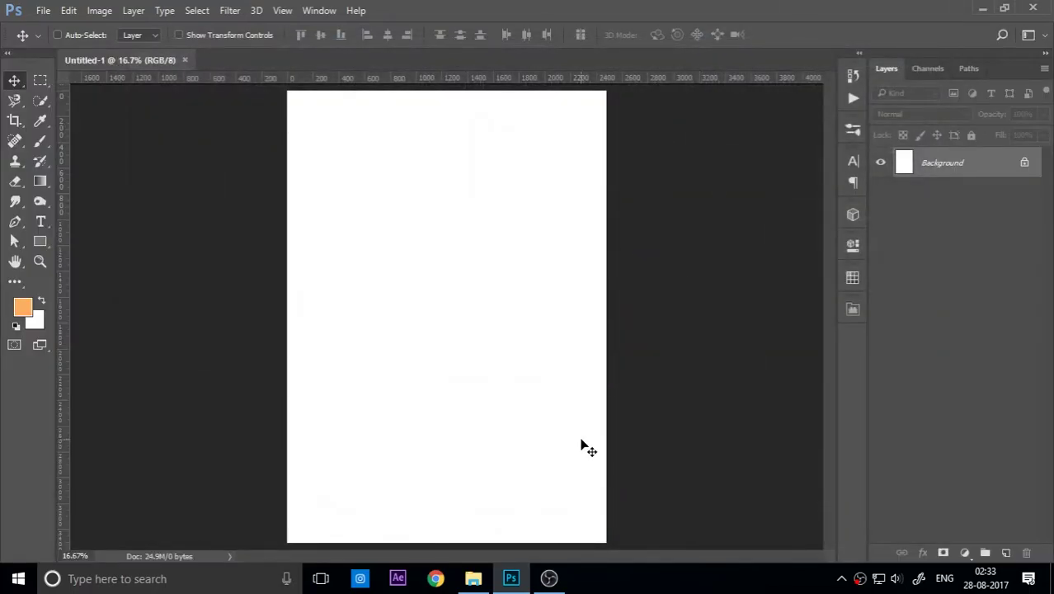
# Hide the rulers and turn off the Move tool's Auto-Select
pyautogui.hotkey('ctrl', 'r')
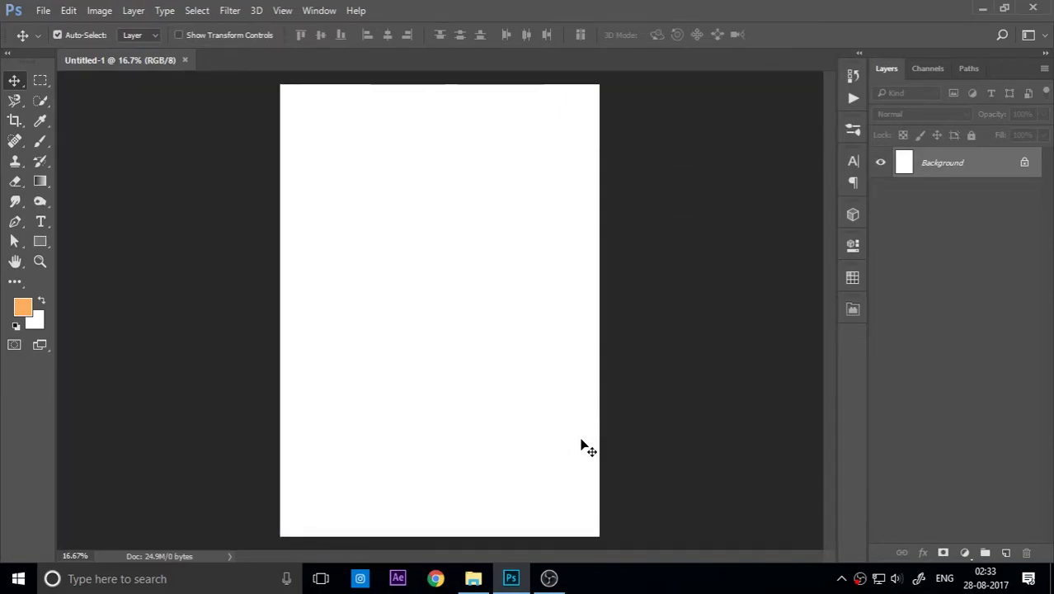
pyautogui.press('ctrl')
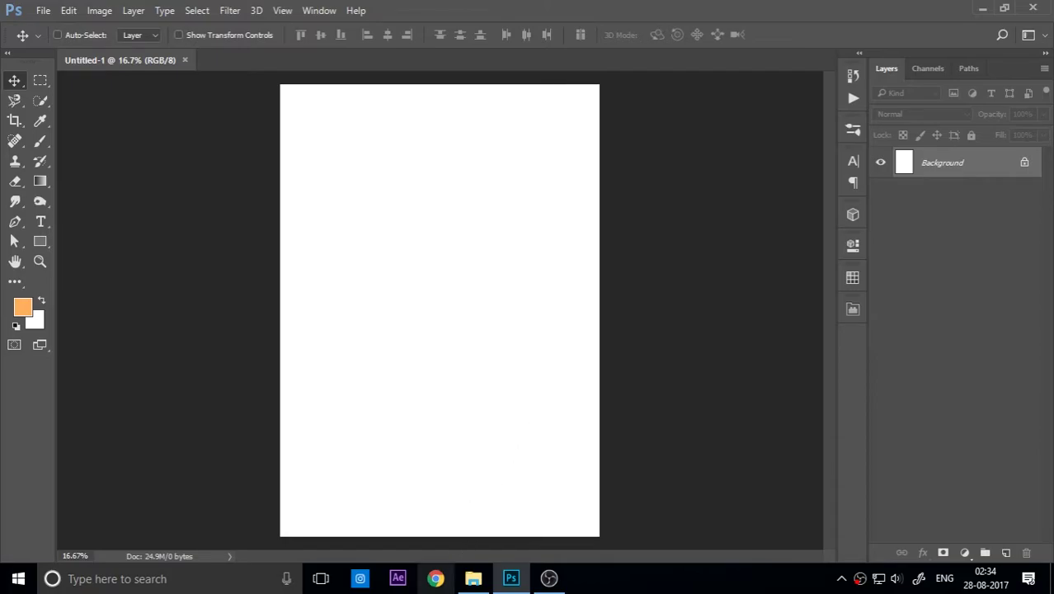
pyautogui.click(435, 579)
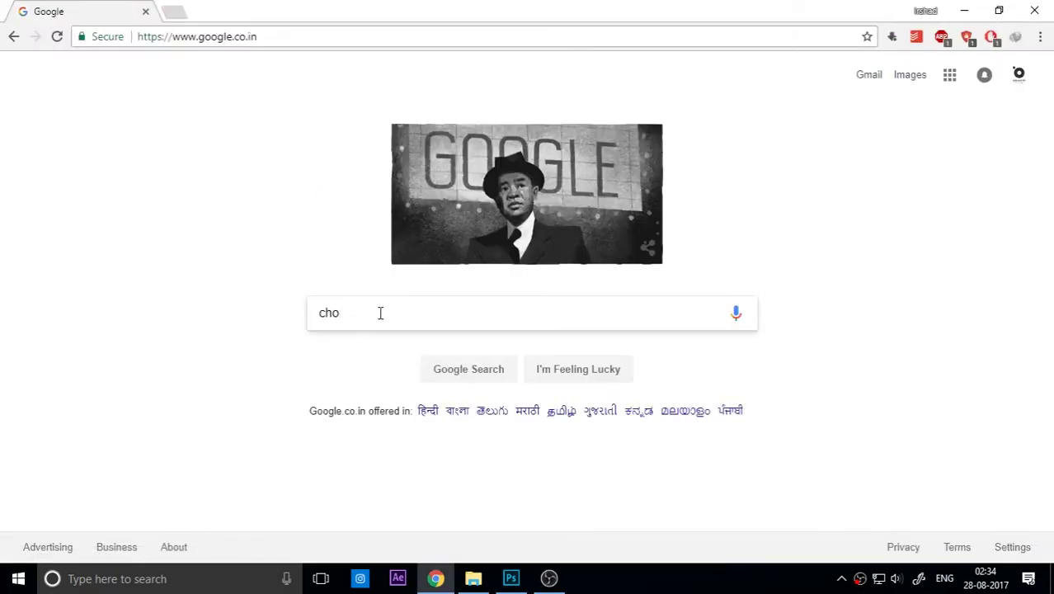
# Search Google for 'chocolate bottle youngs' and show the image results
pyautogui.press('BackSpace')
pyautogui.write('gs')
pyautogui.press('Return')
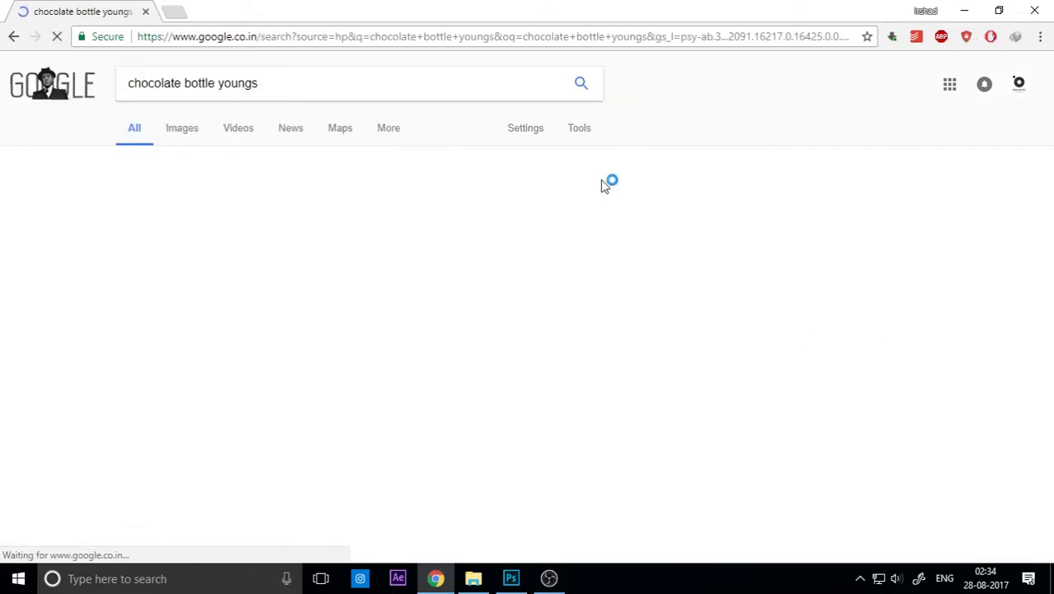
pyautogui.click(196, 132)
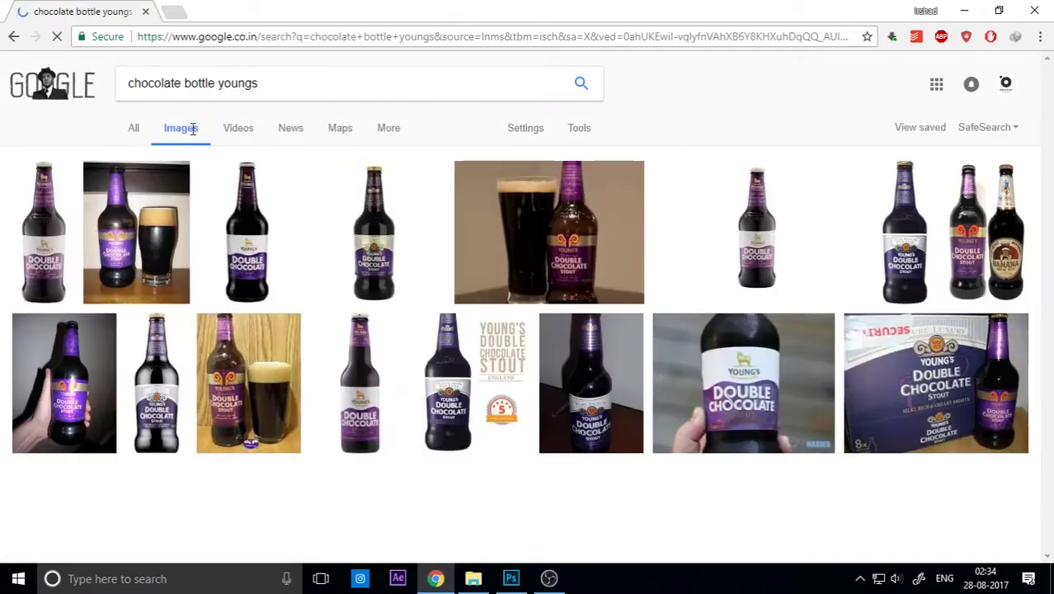
# Copy the Young's Double Chocolate Stout bottle photo on a white background
pyautogui.scroll(-4, 717, 254)
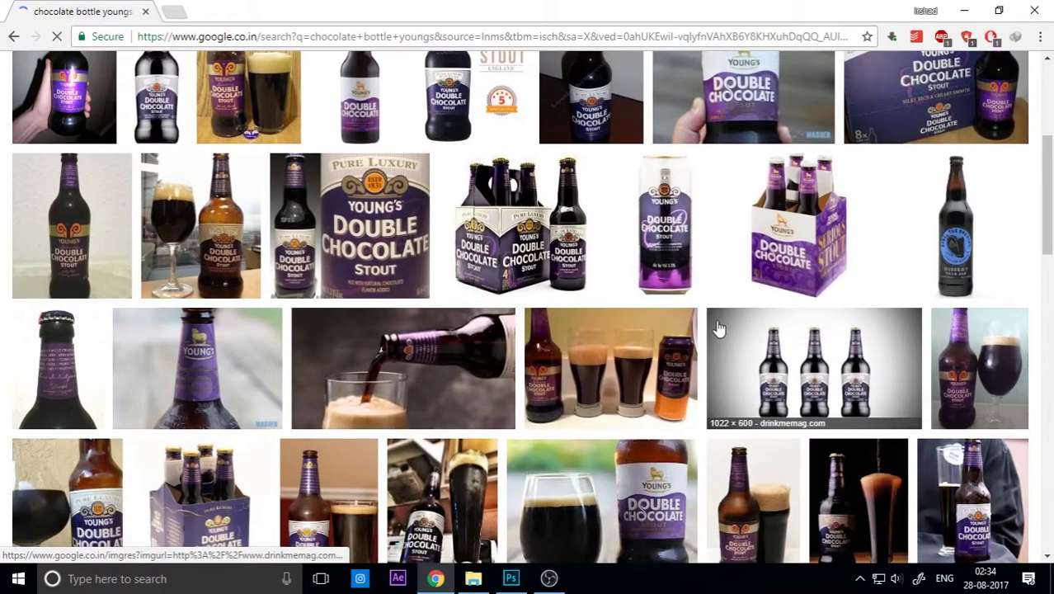
pyautogui.scroll(2, 352, 316)
pyautogui.scroll(1, 351, 316)
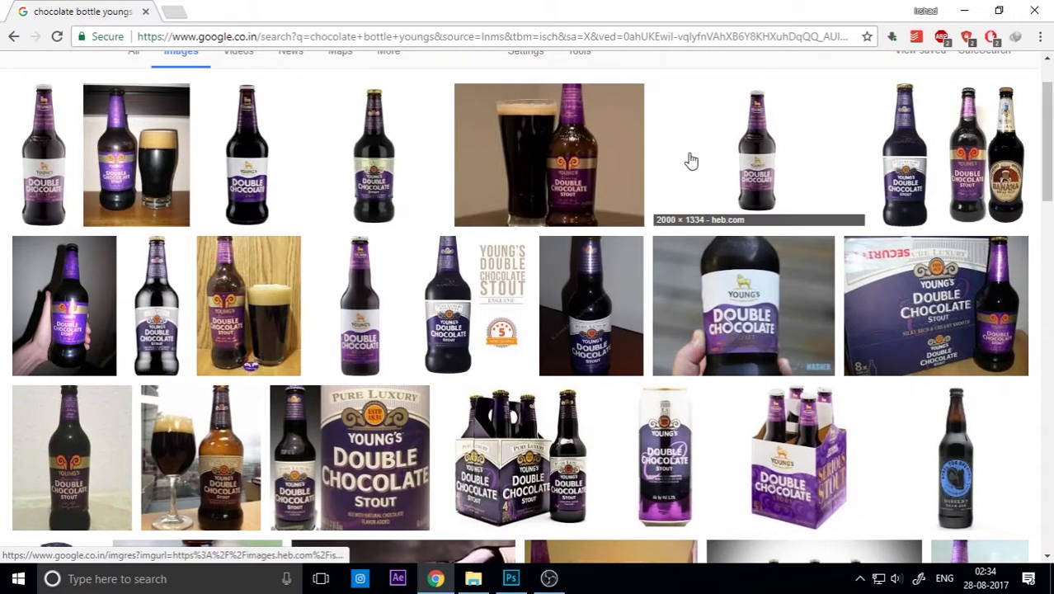
pyautogui.click(722, 157)
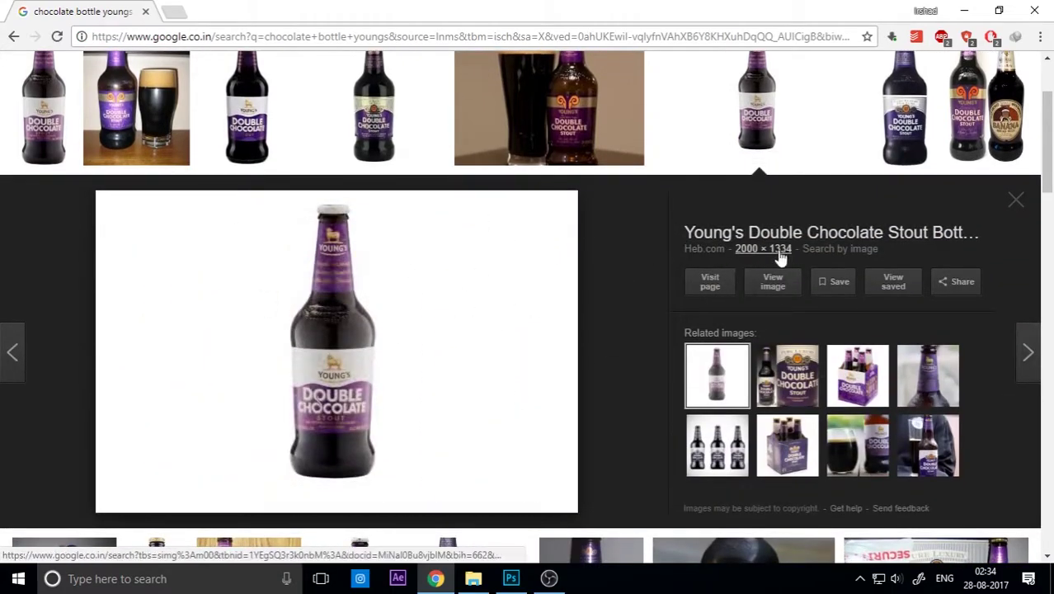
pyautogui.rightClick(290, 241)
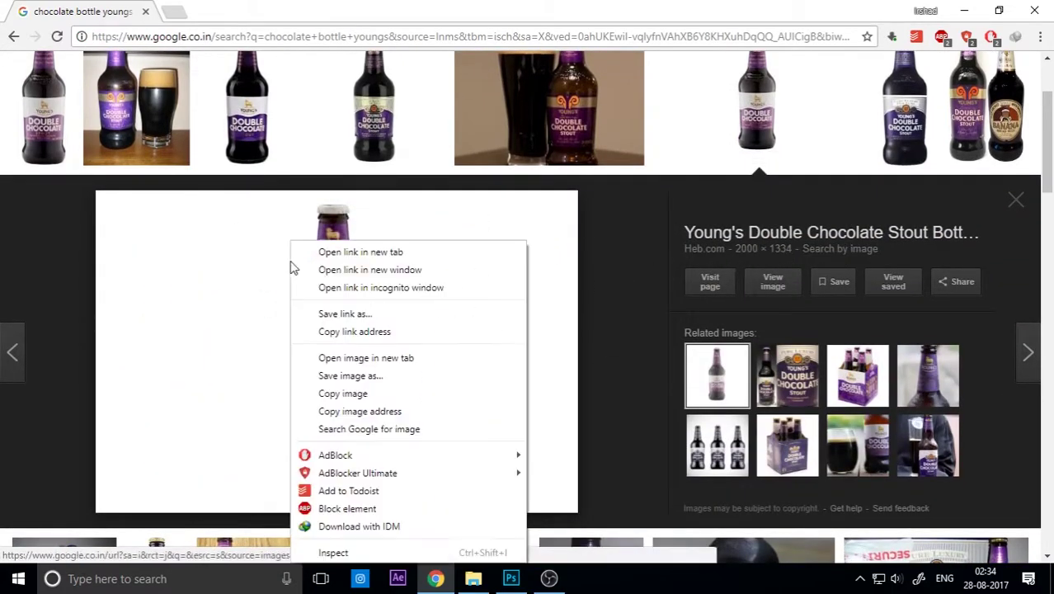
pyautogui.click(331, 393)
pyautogui.click(511, 578)
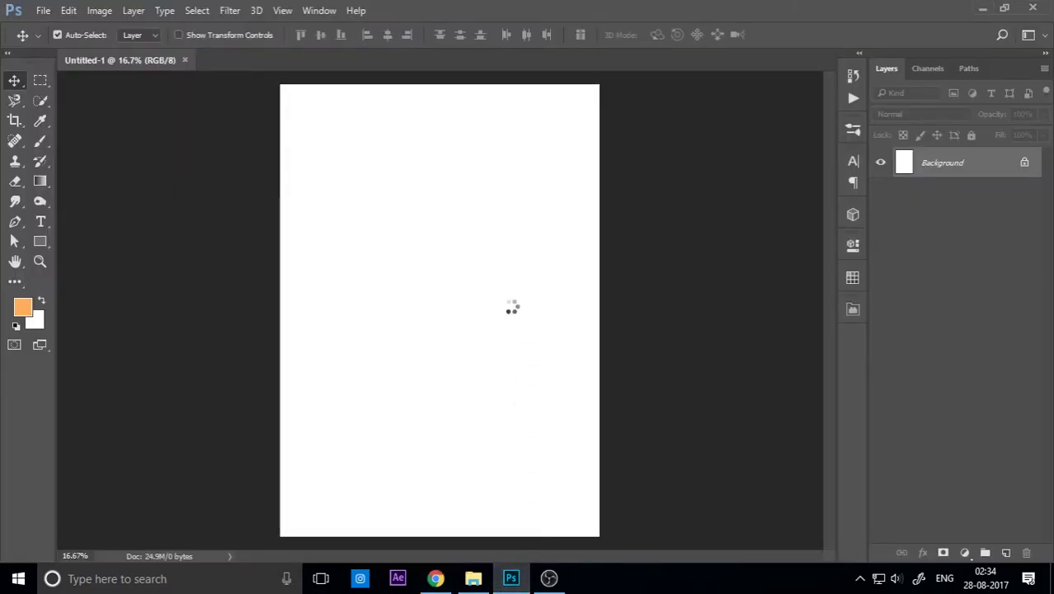
# Paste the bottle photo as a new layer and hide the white Background layer
pyautogui.hotkey('ctrl', 'v')
pyautogui.click(880, 193)
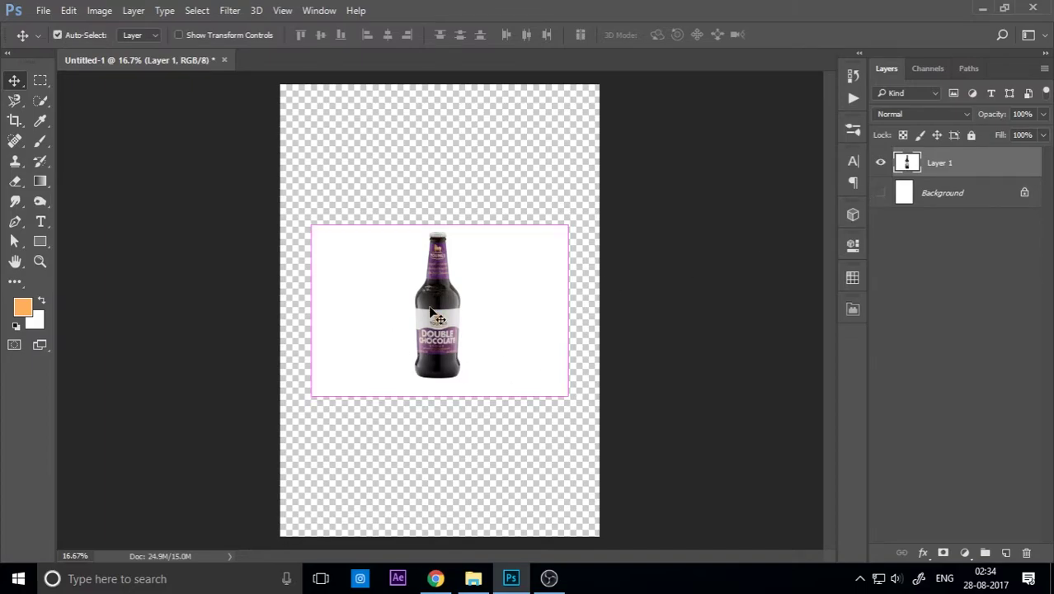
pyautogui.hotkey('ctrl', '+')
pyautogui.hotkey('ctrl', '+')
pyautogui.hotkey('ctrl', '+')
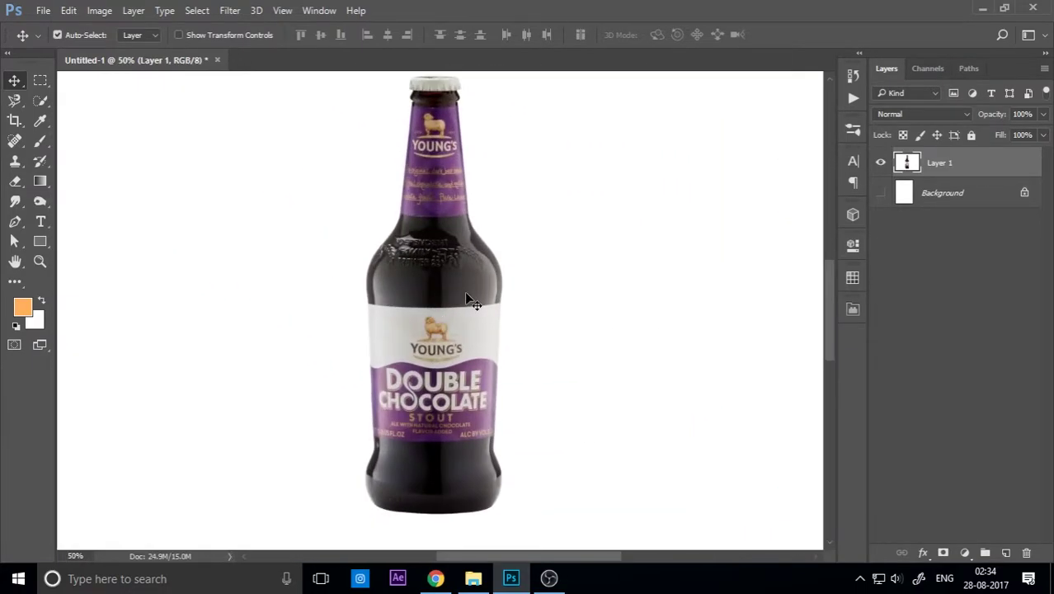
pyautogui.hotkey('ctrl', '-')
# Try a Magic Wand selection of the white area at tolerance 47, then deselect
pyautogui.moveTo(47, 106); pyautogui.dragTo(110, 113)
pyautogui.click(372, 276)
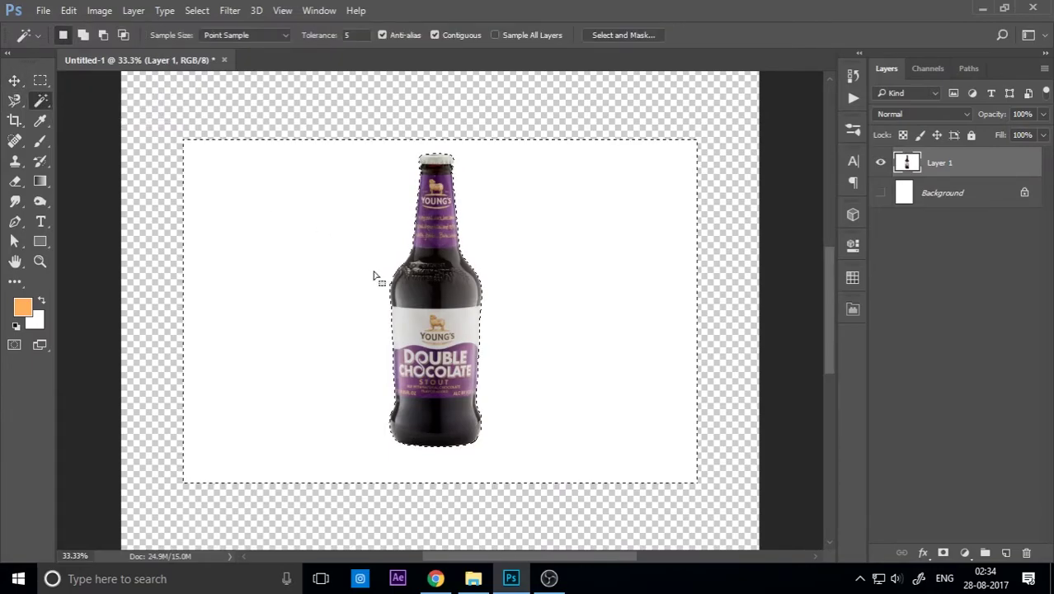
pyautogui.scroll(3, 400, 224)
pyautogui.click(317, 35)
pyautogui.write('47')
pyautogui.click(344, 200)
pyautogui.scroll(-2, 344, 199)
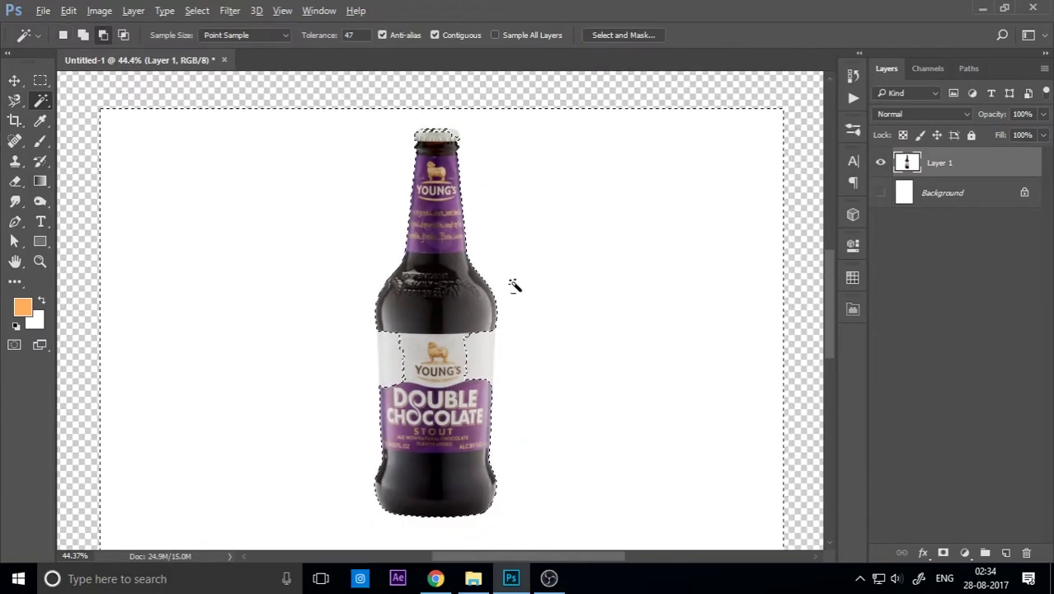
pyautogui.scroll(2, 388, 345)
pyautogui.hotkey('ctrl', 'd')
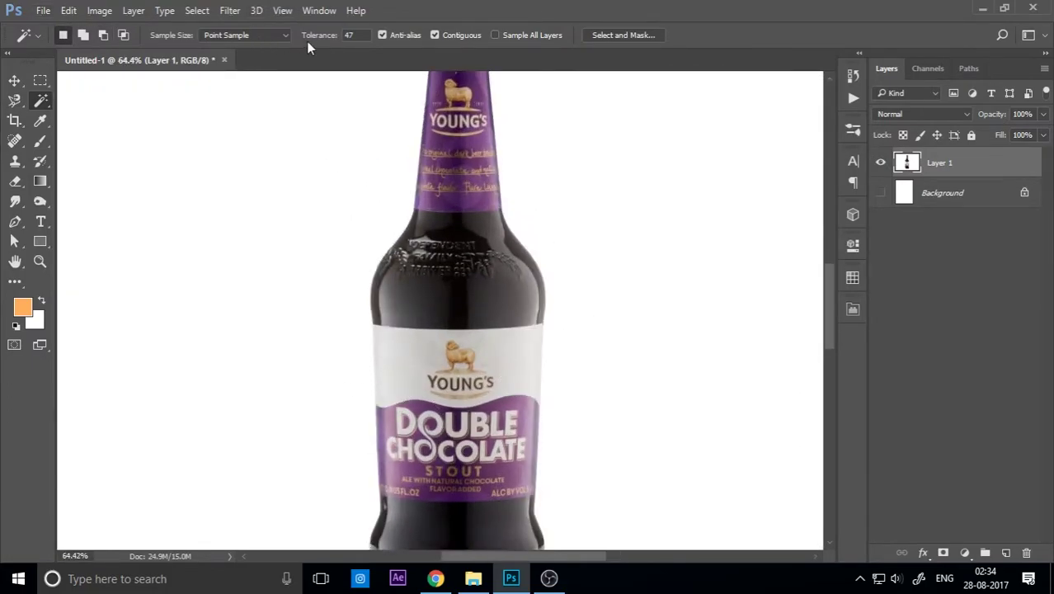
# Reselect the white surroundings at Magic Wand tolerance 5 and check the bottle's edges
pyautogui.write('5')
pyautogui.click(329, 193)
pyautogui.scroll(-1, 457, 252)
pyautogui.scroll(4, 457, 252)
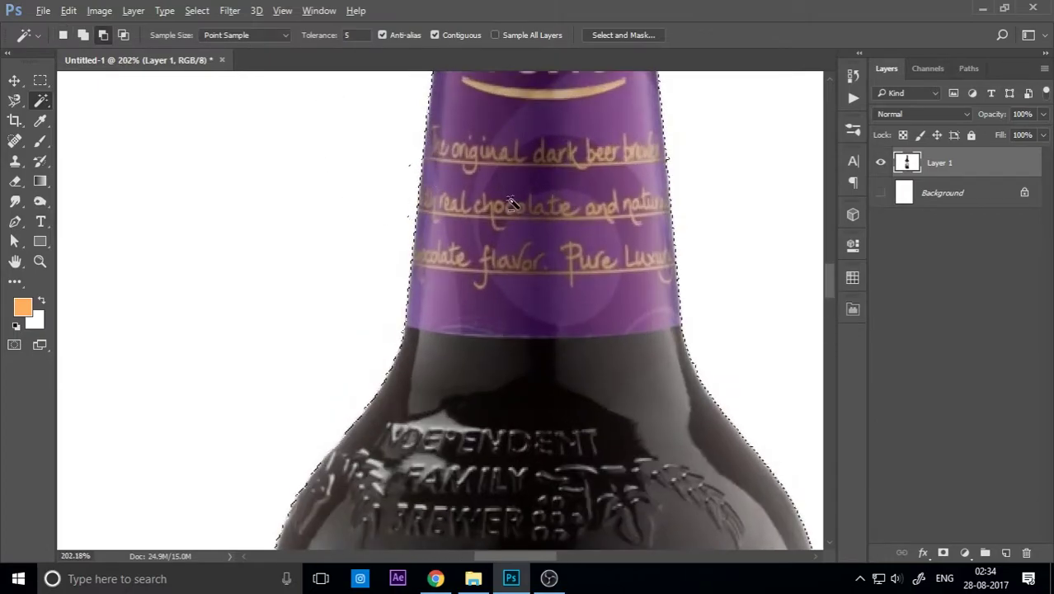
pyautogui.scroll(-3, 388, 209)
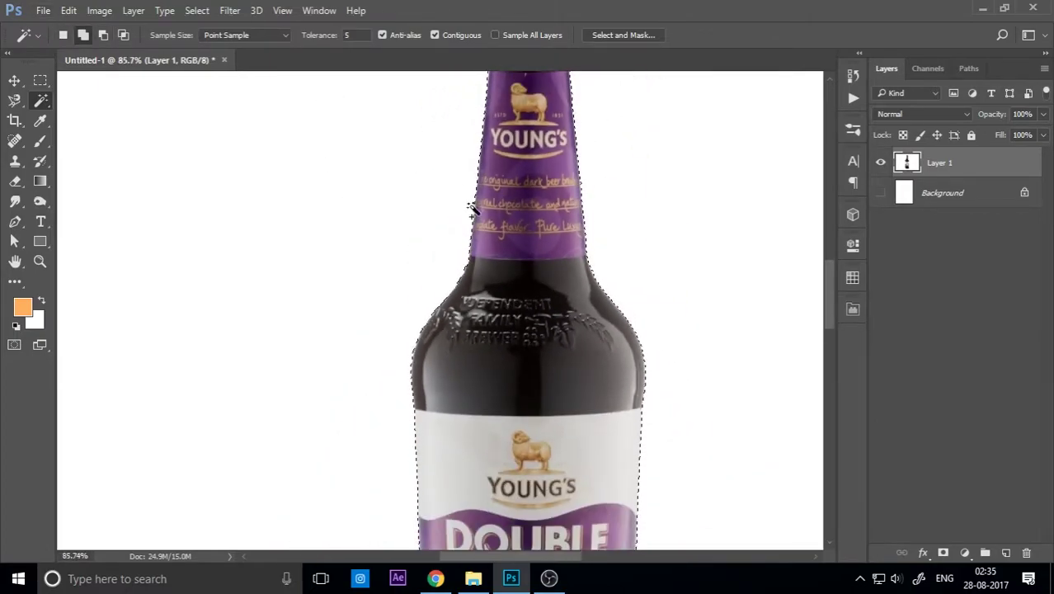
pyautogui.scroll(-4, 630, 157)
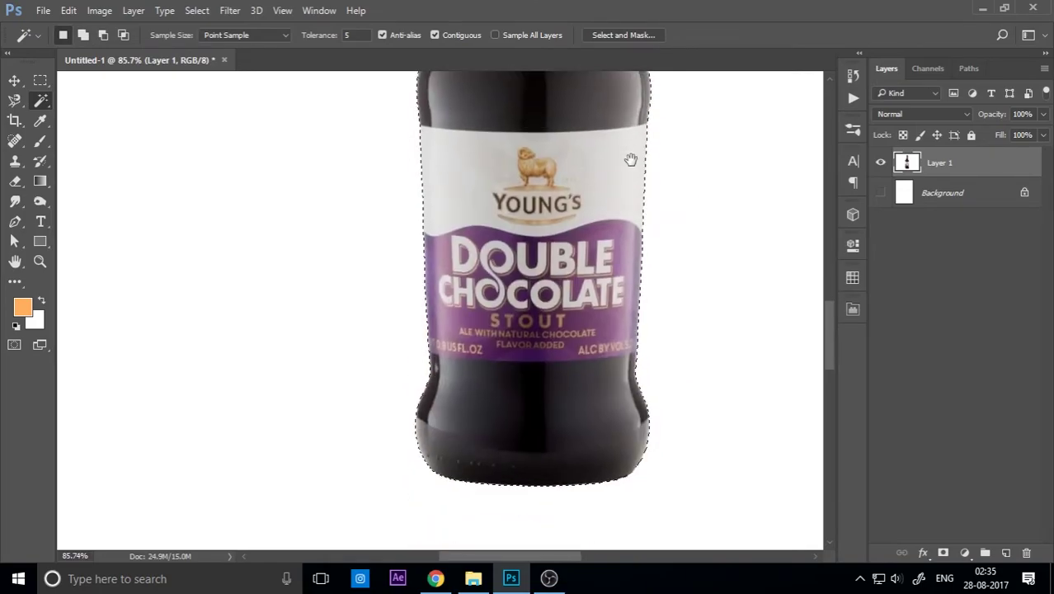
pyautogui.scroll(5, 630, 158)
pyautogui.moveTo(630, 157); pyautogui.dragTo(427, 173)
pyautogui.scroll(-4, 504, 322)
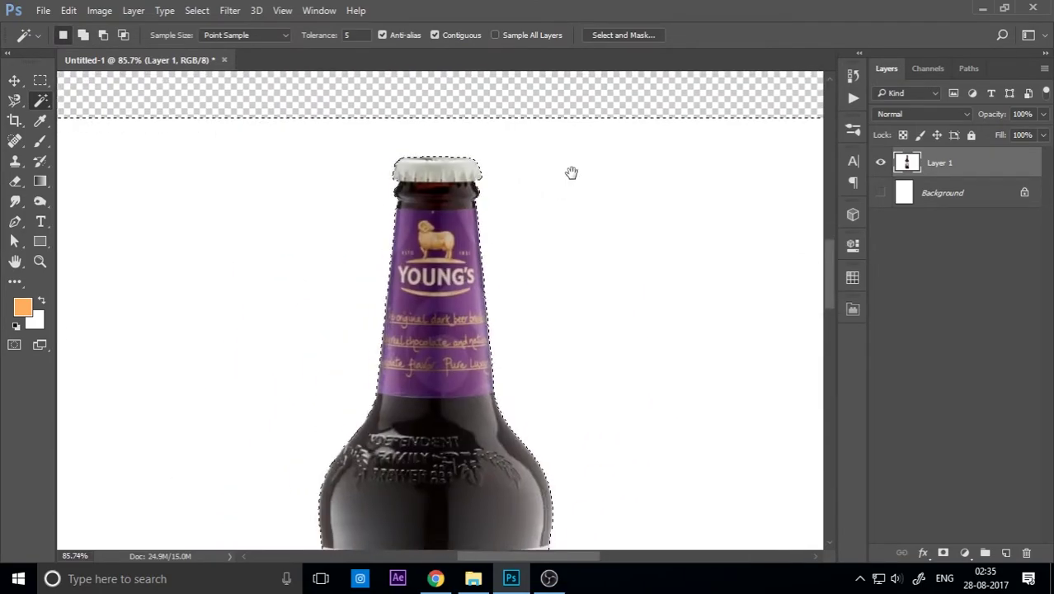
pyautogui.scroll(-2, 577, 206)
pyautogui.moveTo(583, 238); pyautogui.dragTo(520, 226)
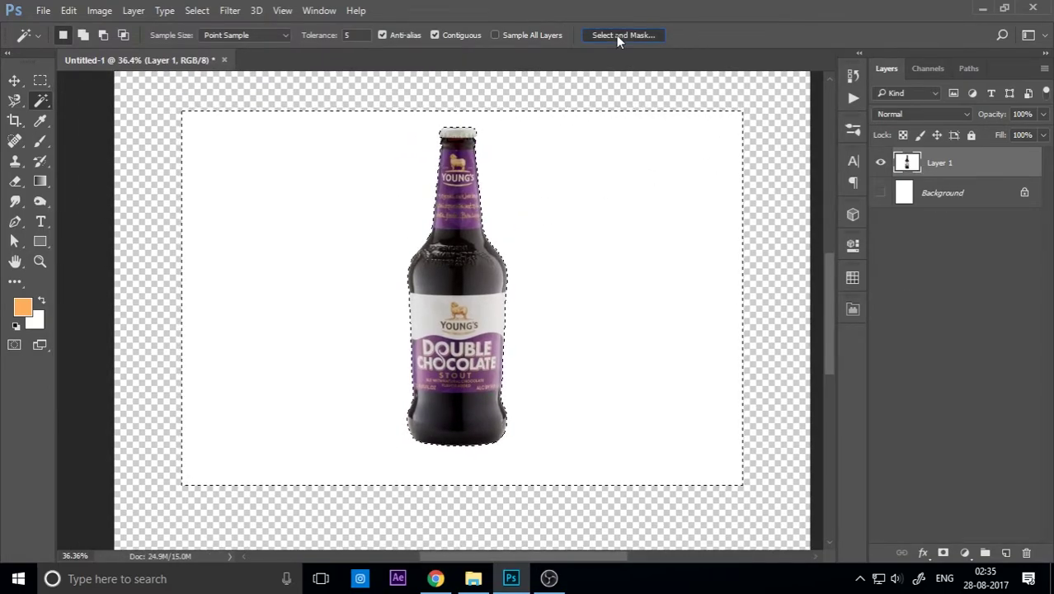
# In Select and Mask, invert the selection and use the Overlay view at 100% opacity
pyautogui.click(619, 34)
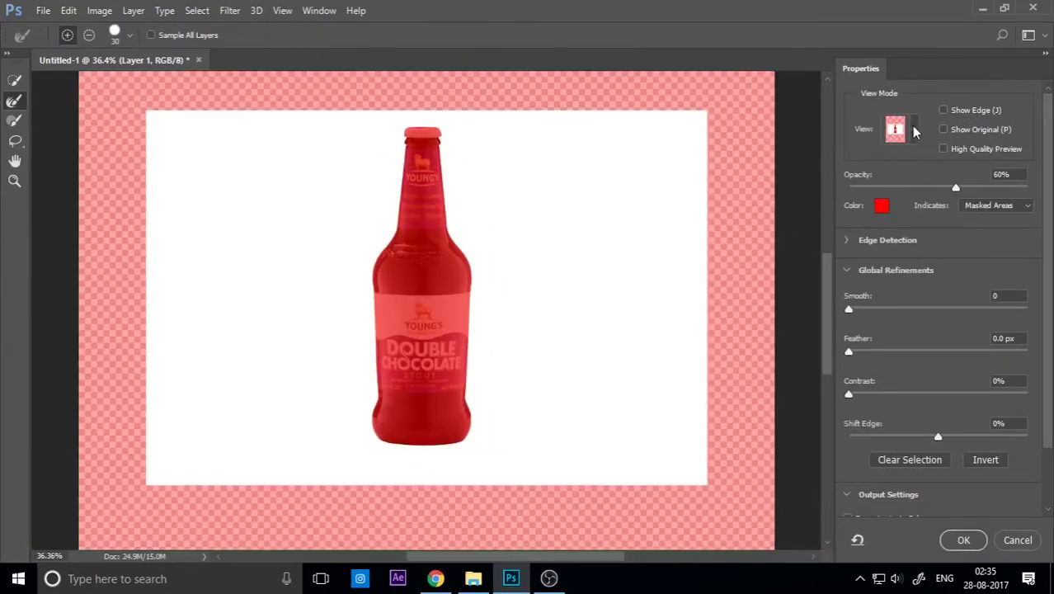
pyautogui.click(984, 460)
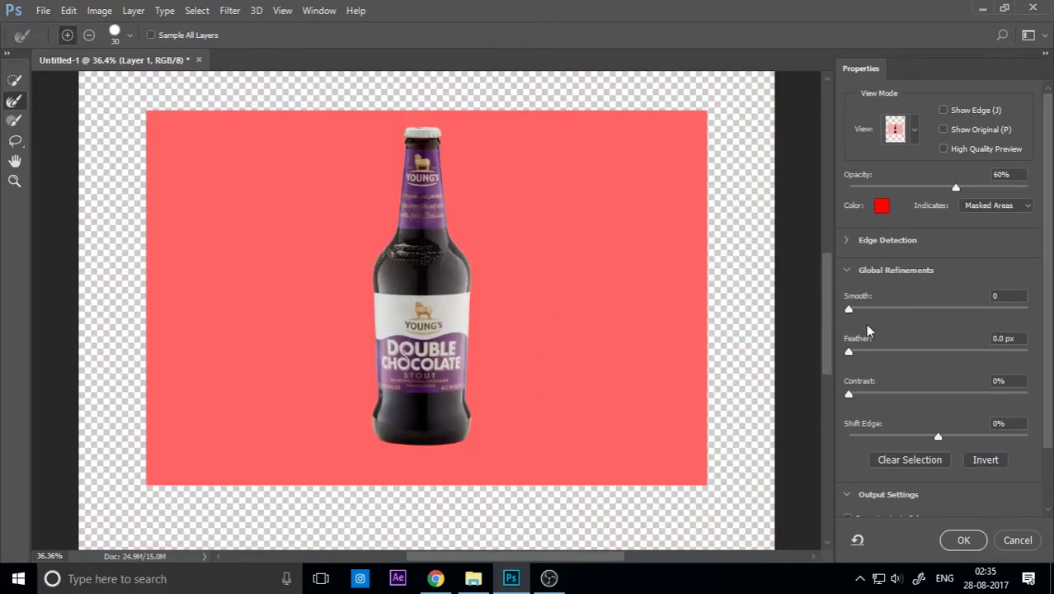
pyautogui.click(910, 130)
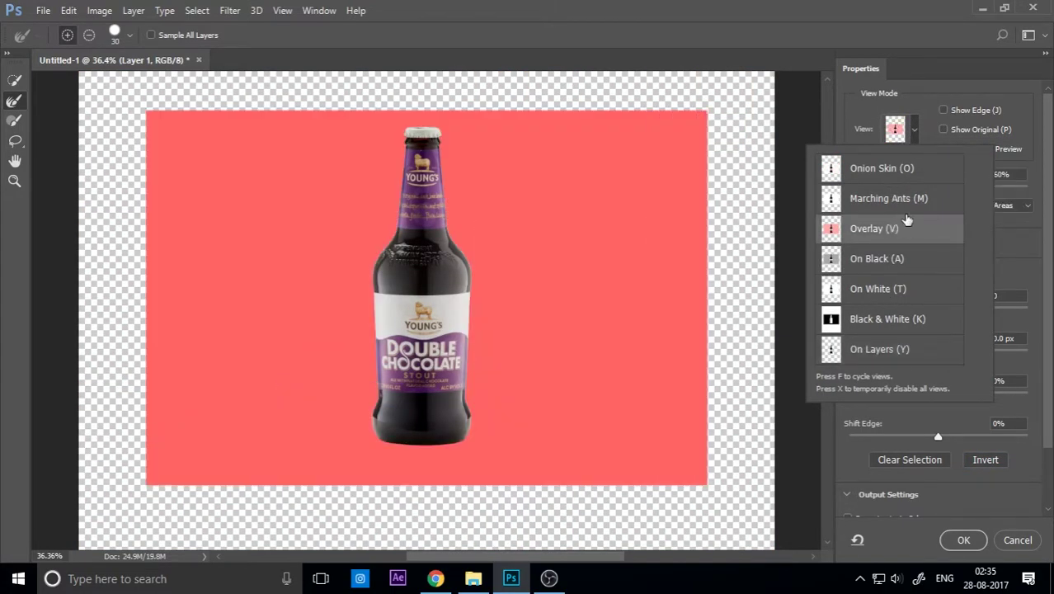
pyautogui.click(1043, 167)
pyautogui.click(957, 185)
pyautogui.write('100')
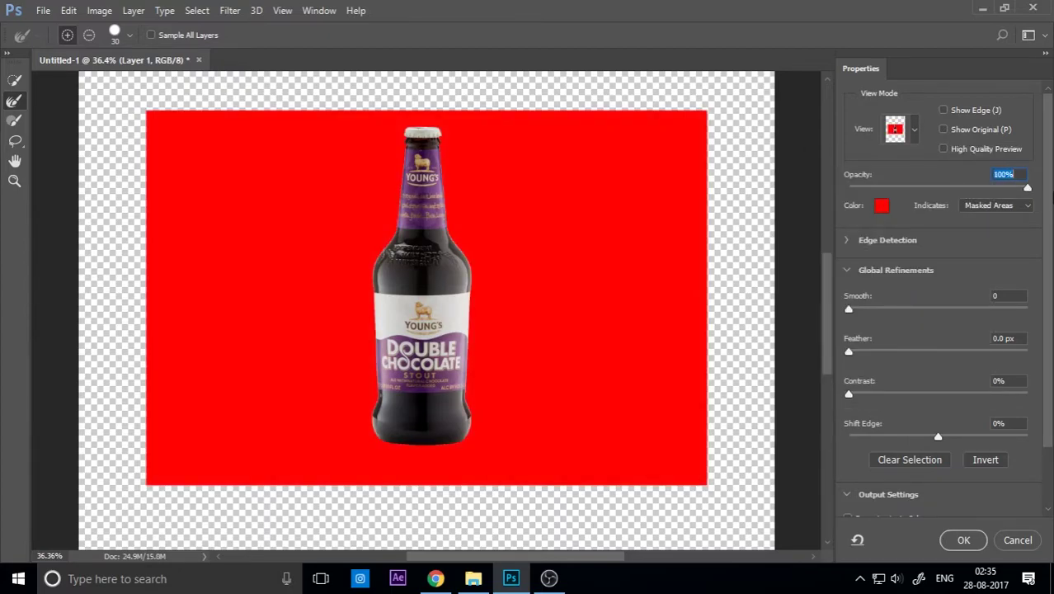
# Inspect the bottle neck edges up close and set Smooth to 13
pyautogui.hotkey('ctrl', '+')
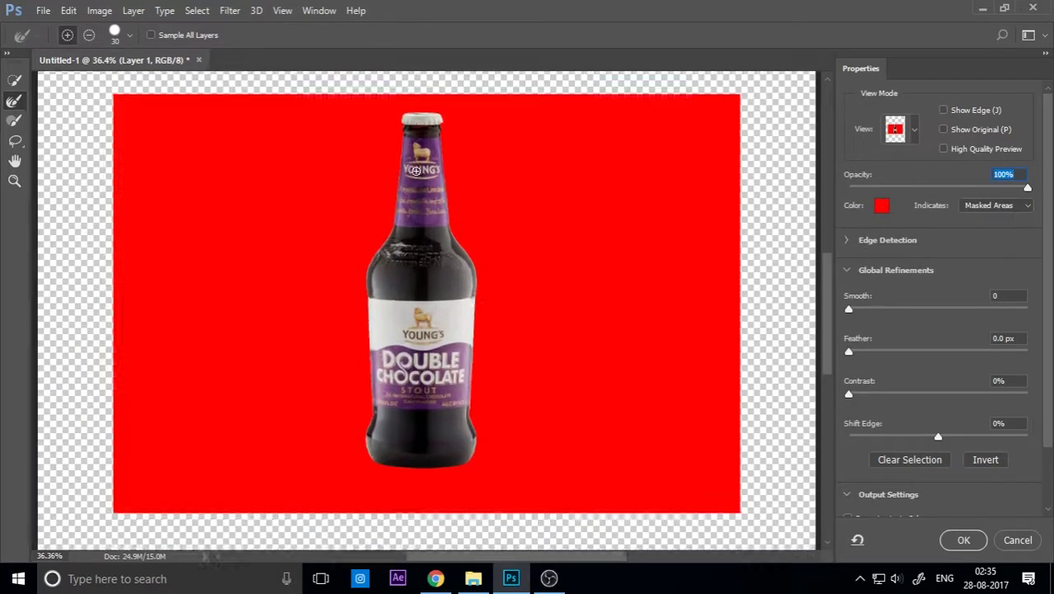
pyautogui.moveTo(416, 170); pyautogui.dragTo(425, 202)
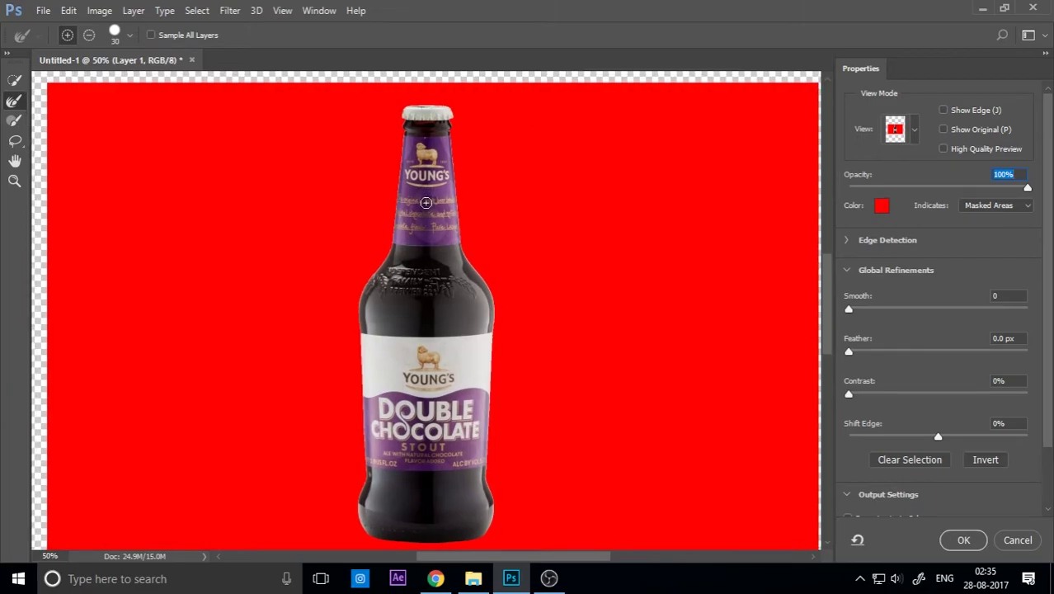
pyautogui.hotkey('ctrl', '+')
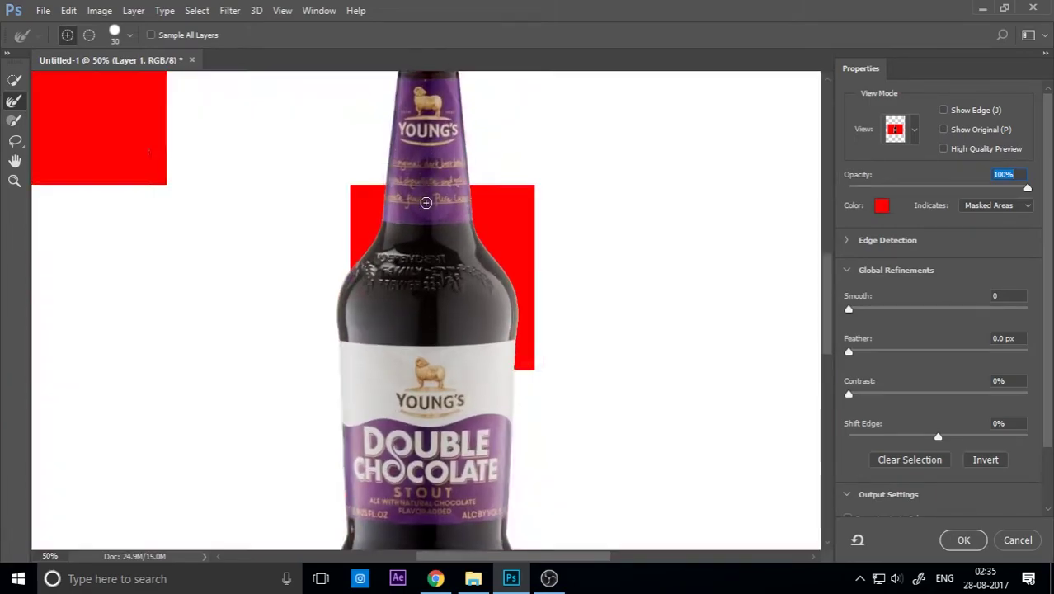
pyautogui.scroll(3, 446, 264)
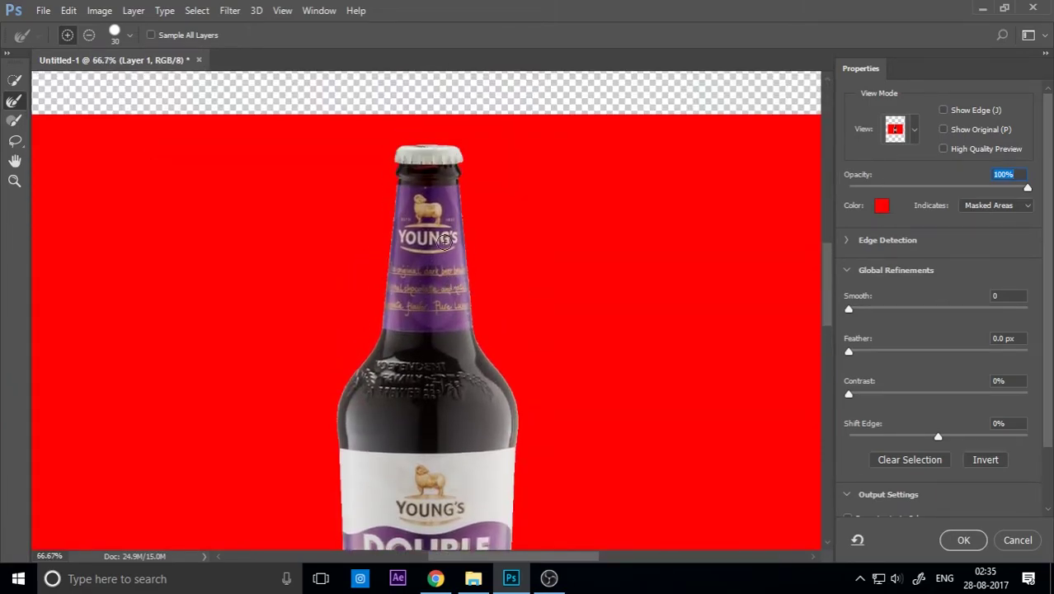
pyautogui.hotkey('ctrl', '+')
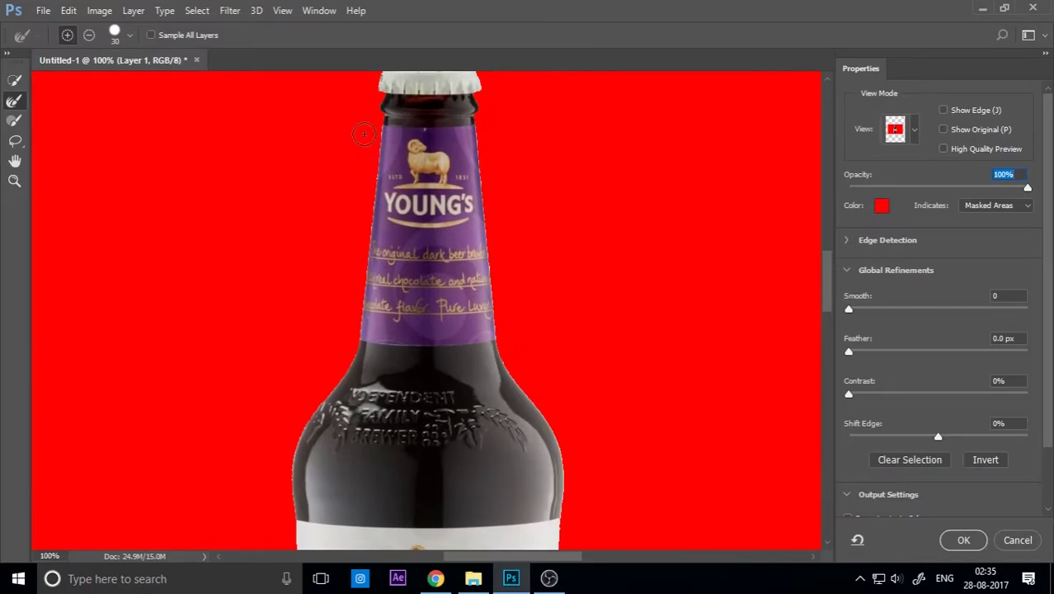
pyautogui.hscroll(2, 371, 135)
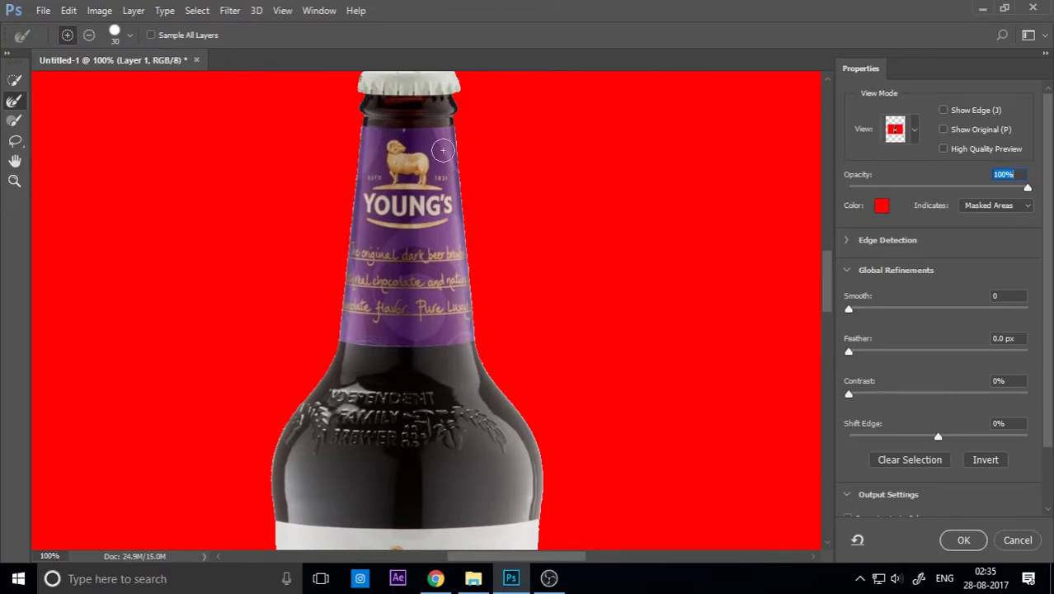
pyautogui.hotkey('ctrl', '-')
pyautogui.hotkey('ctrl', '-')
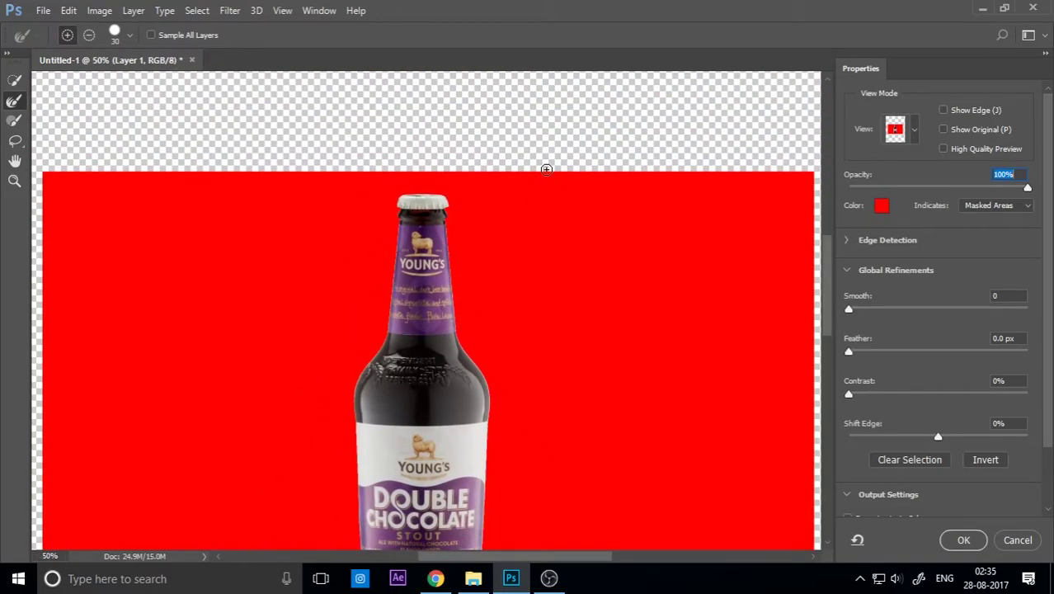
pyautogui.moveTo(520, 302); pyautogui.dragTo(539, 141)
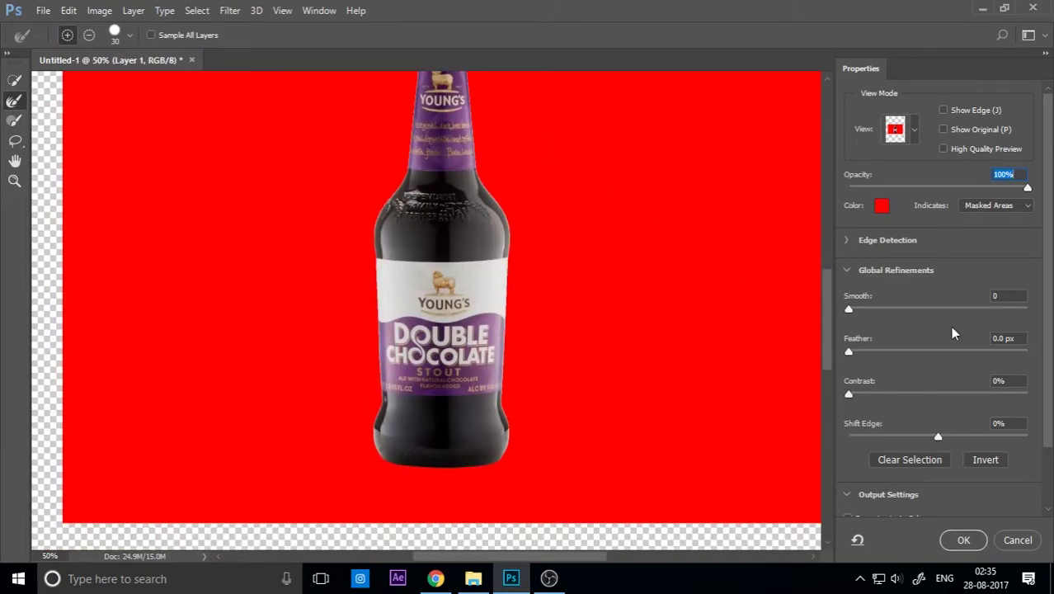
pyautogui.moveTo(855, 310); pyautogui.dragTo(876, 315)
pyautogui.moveTo(573, 216); pyautogui.dragTo(576, 311)
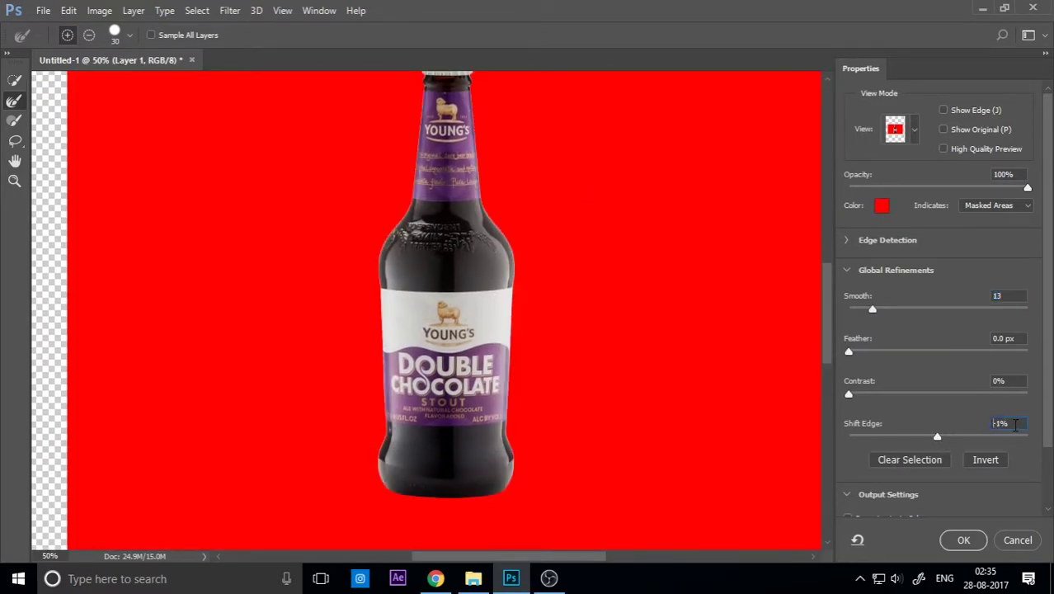
# Set Shift Edge to -2% and Feather to 1.2 px, outputting to a layer mask
pyautogui.press('Down')
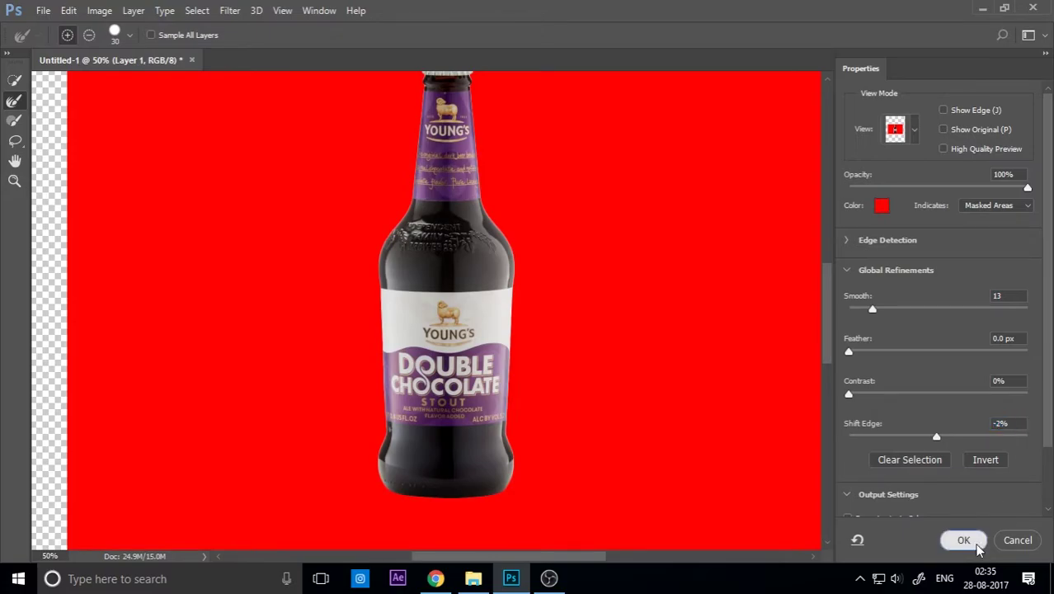
pyautogui.click(1024, 338)
pyautogui.press('Up')
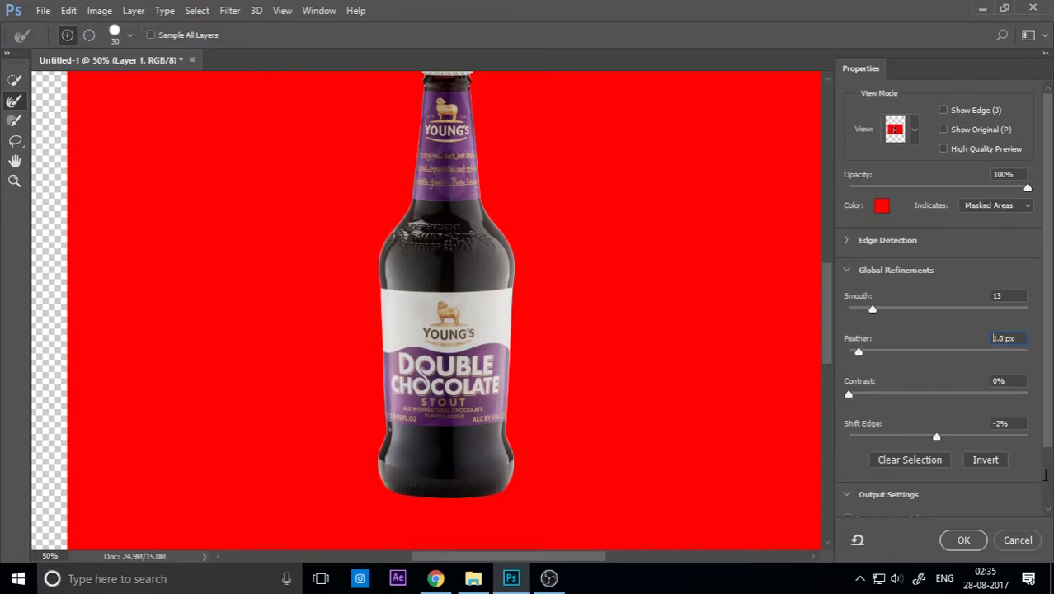
pyautogui.scroll(-2, 1046, 477)
pyautogui.click(974, 469)
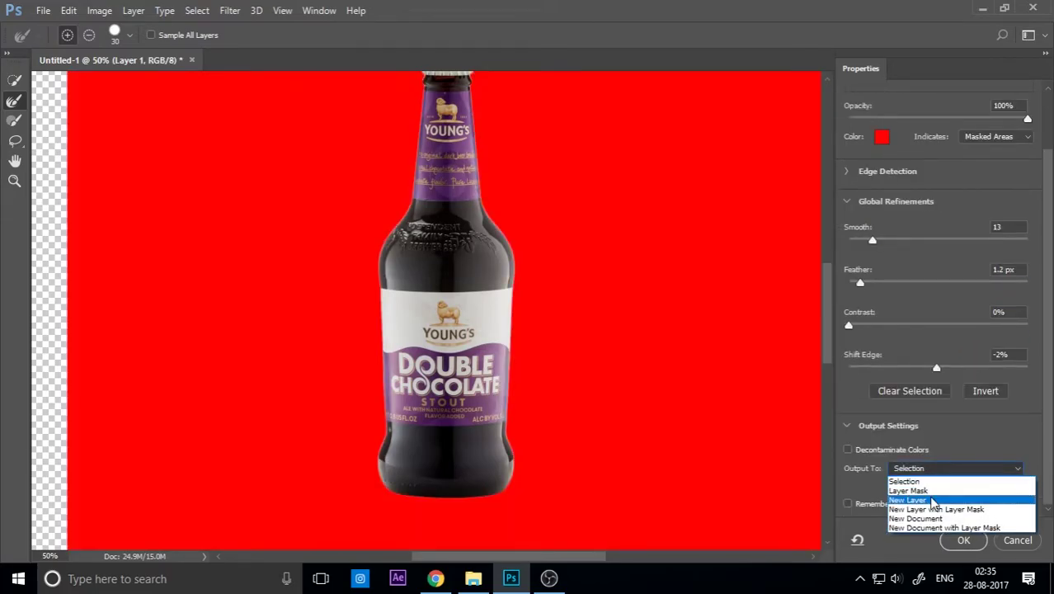
pyautogui.click(934, 491)
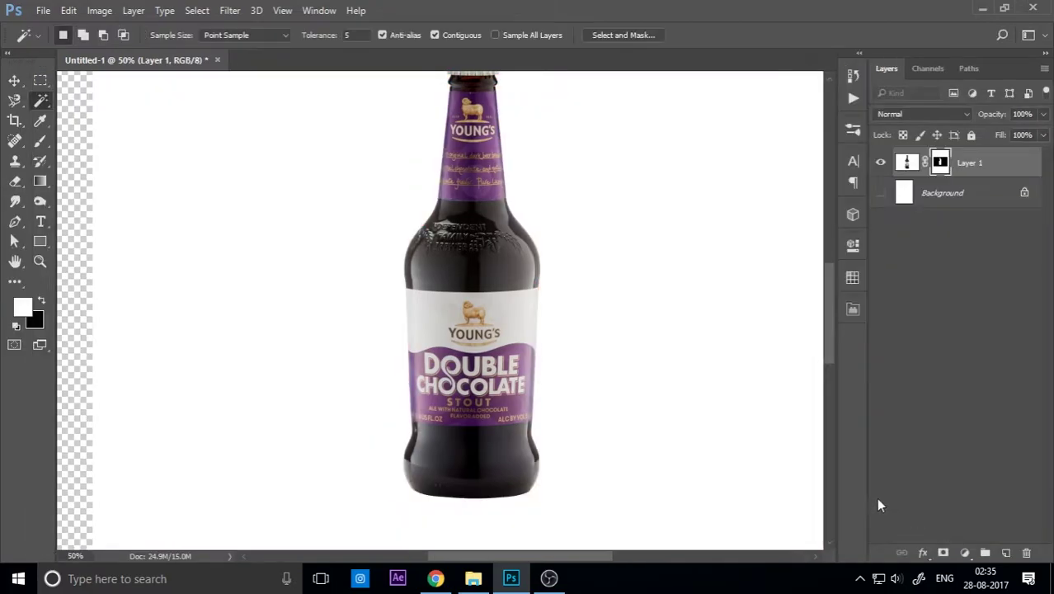
# Apply the bottle mask, zoom out to the full page, and show and select the Background layer
pyautogui.click(963, 540)
pyautogui.press('v')
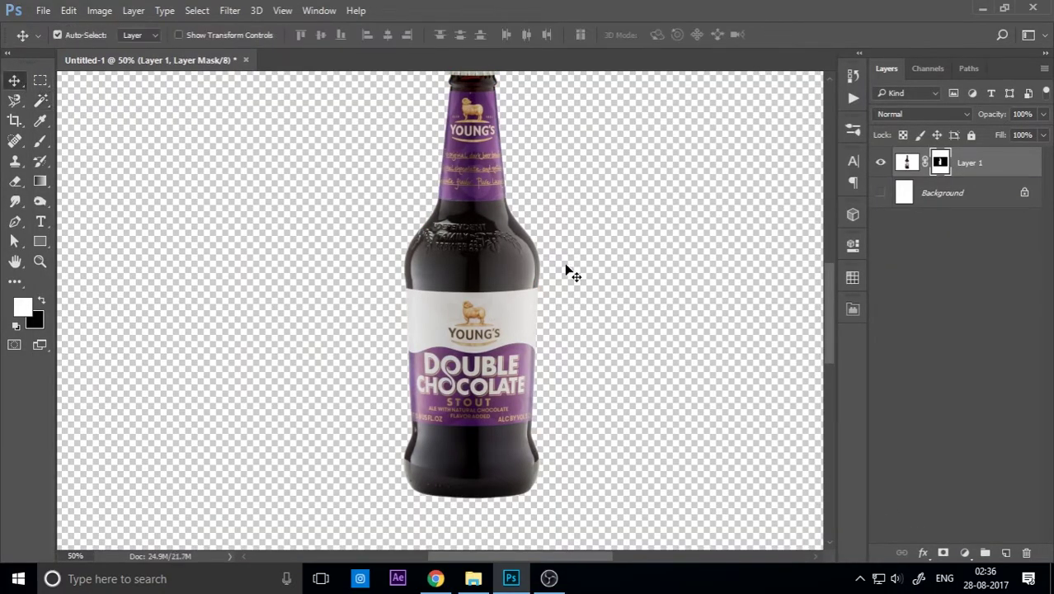
pyautogui.hotkey('ctrl', '-')
pyautogui.hotkey('ctrl', '-')
pyautogui.hotkey('ctrl', '-')
pyautogui.hotkey('ctrl', '+')
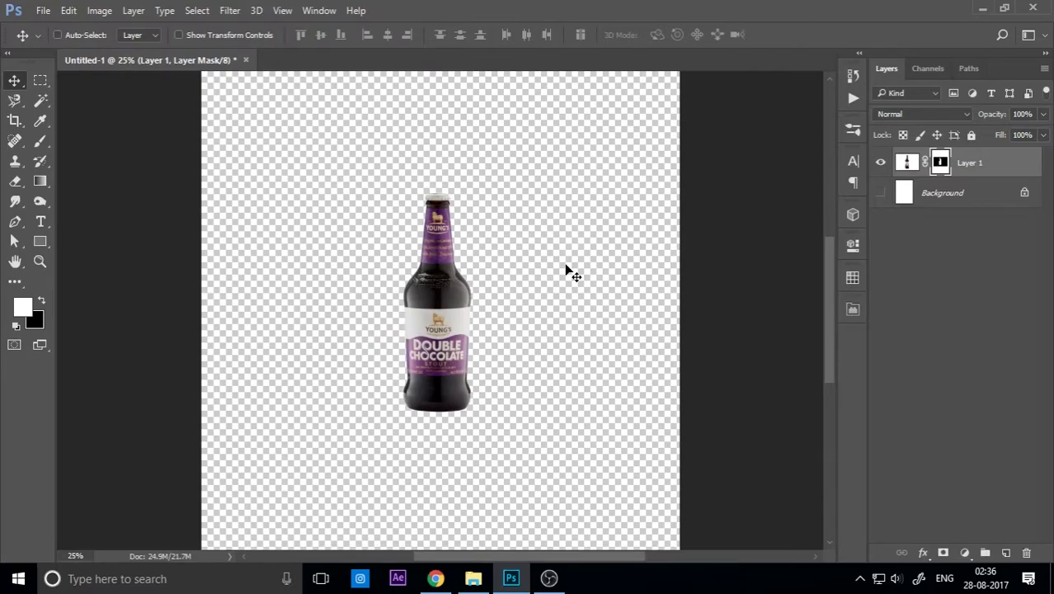
pyautogui.hotkey('ctrl', '-')
pyautogui.click(881, 192)
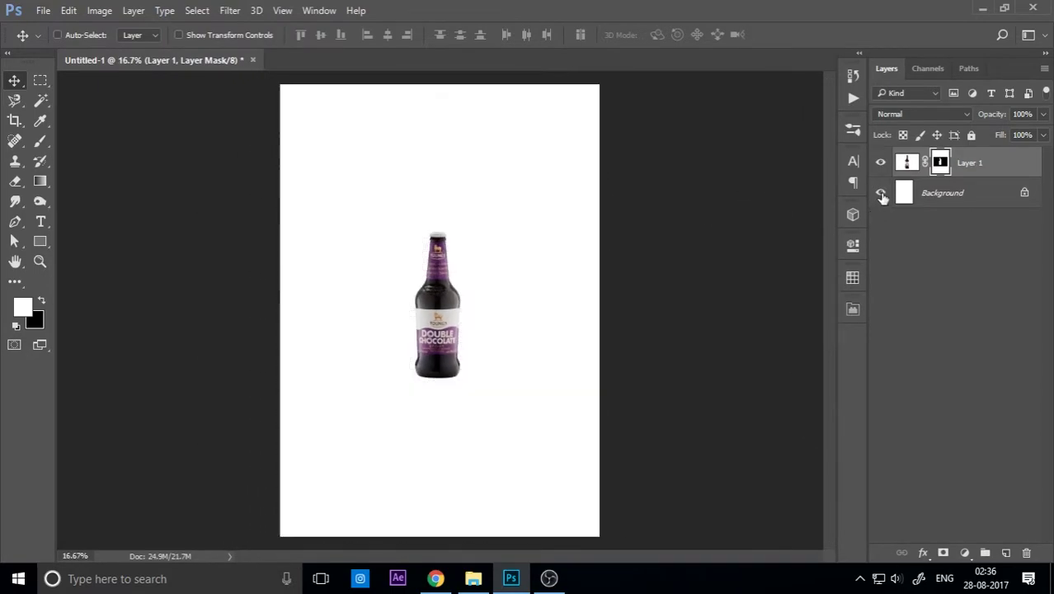
pyautogui.click(987, 195)
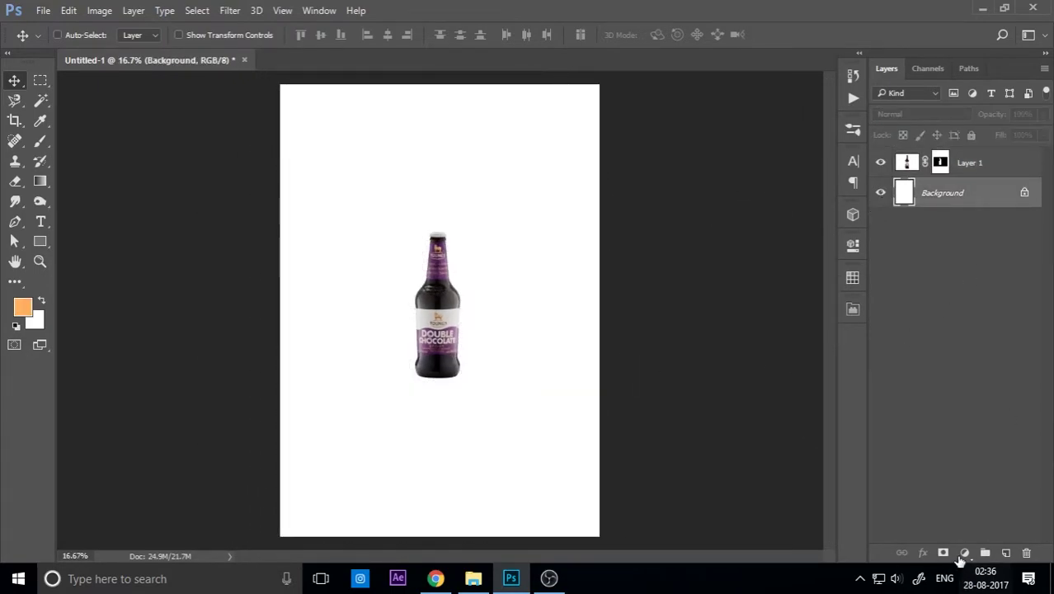
# Add a radial-style Gradient Fill layer above the Background and bring up its Gradient Editor
pyautogui.click(965, 553)
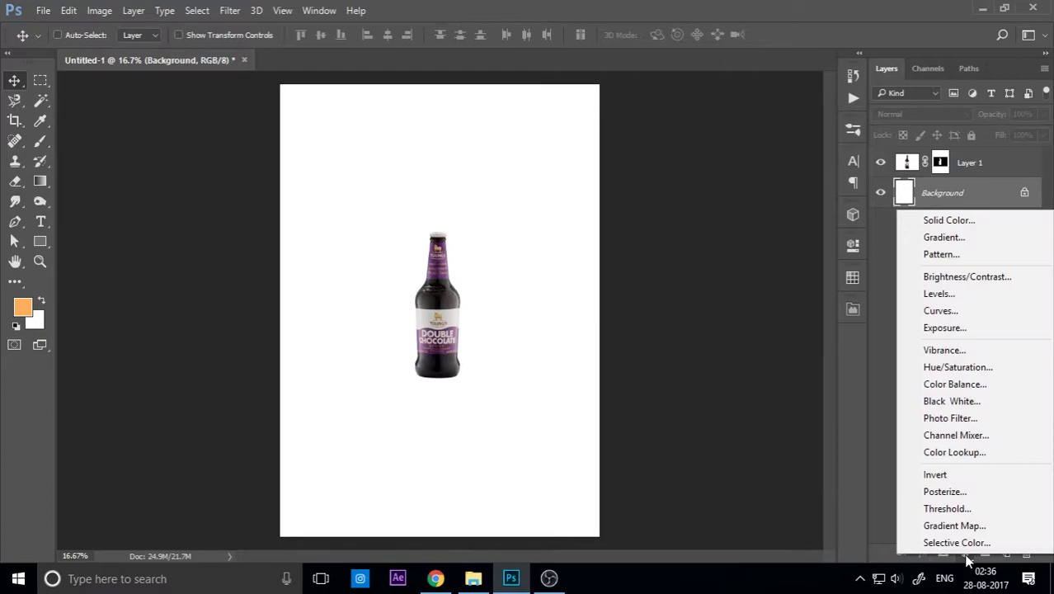
pyautogui.click(985, 236)
pyautogui.moveTo(817, 146); pyautogui.dragTo(828, 144)
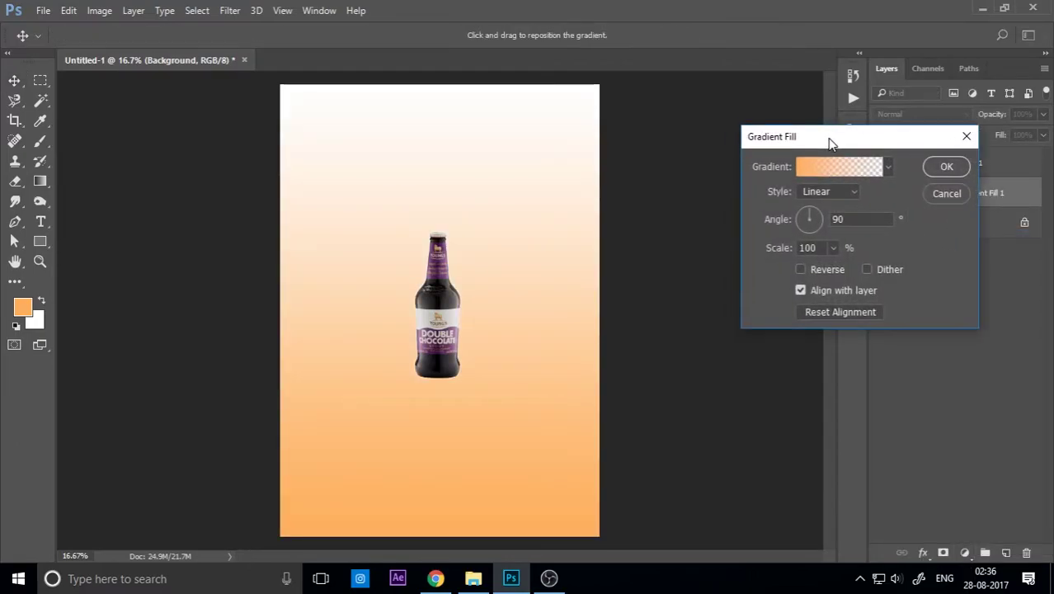
pyautogui.click(822, 189)
pyautogui.click(824, 216)
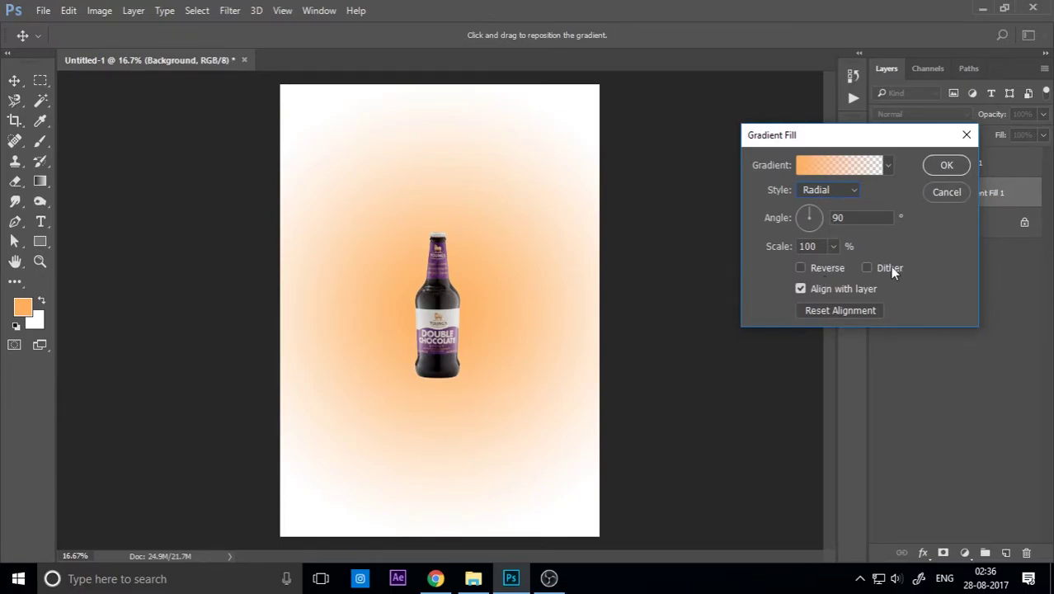
pyautogui.click(829, 164)
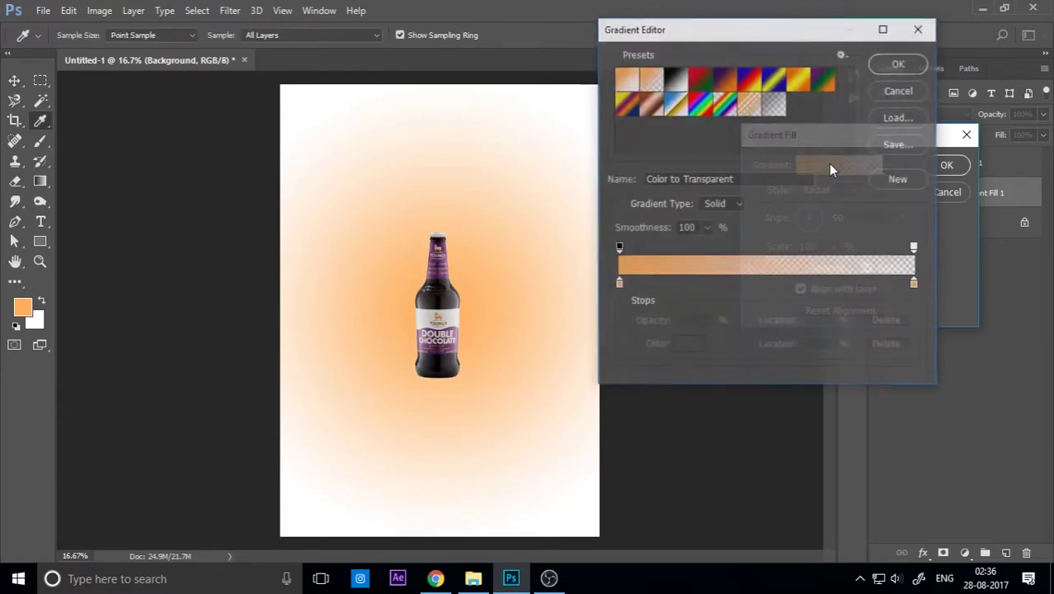
# Eyedrop a light label purple into the left colour stop and a dark purple into the right
pyautogui.moveTo(713, 39); pyautogui.dragTo(747, 44)
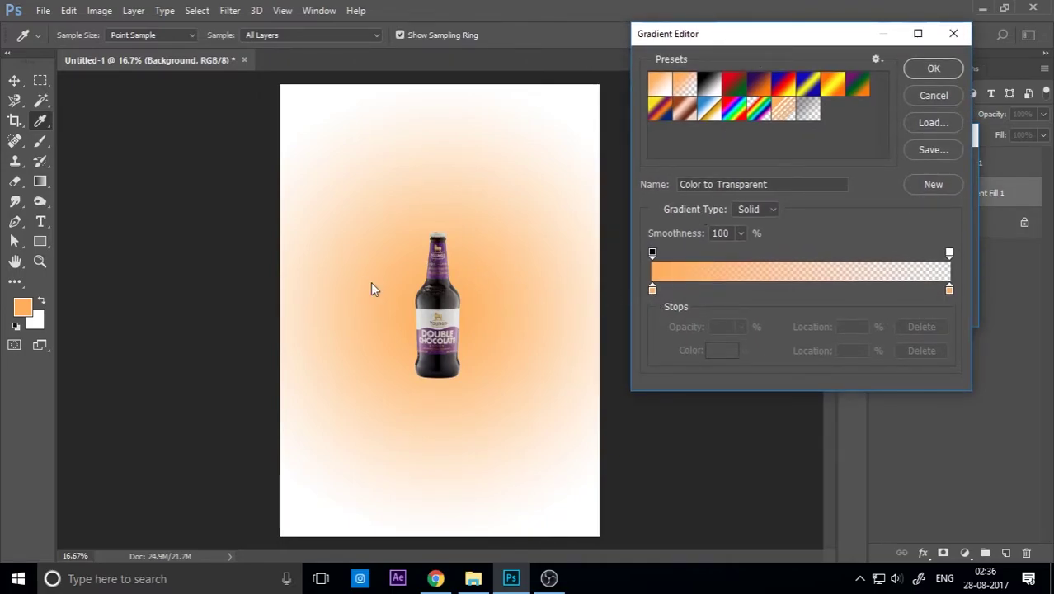
pyautogui.keyDown('alt'); pyautogui.scroll(5, 389, 276); pyautogui.keyUp('alt')
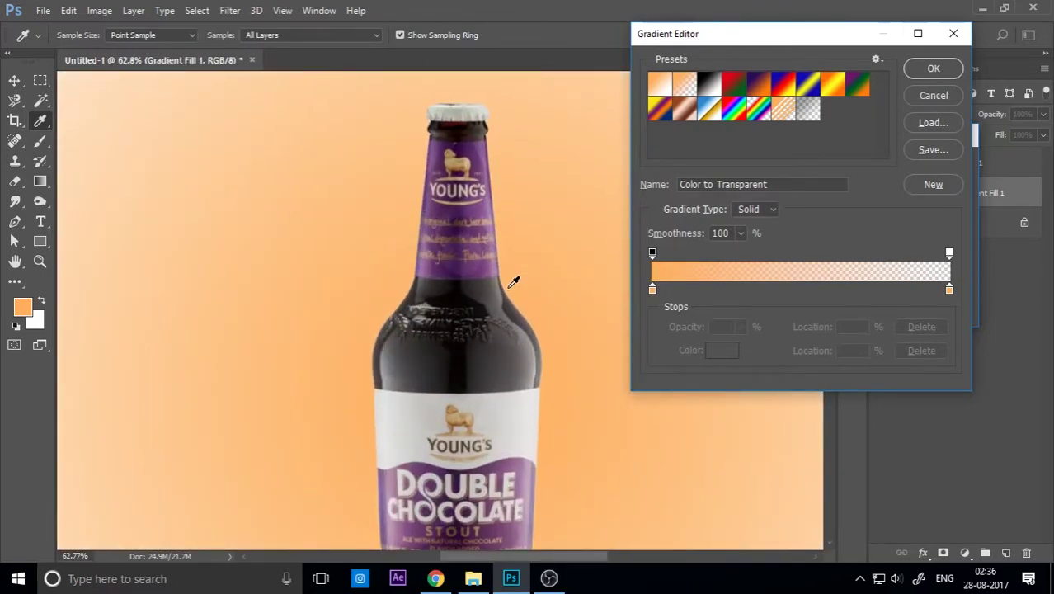
pyautogui.click(652, 289)
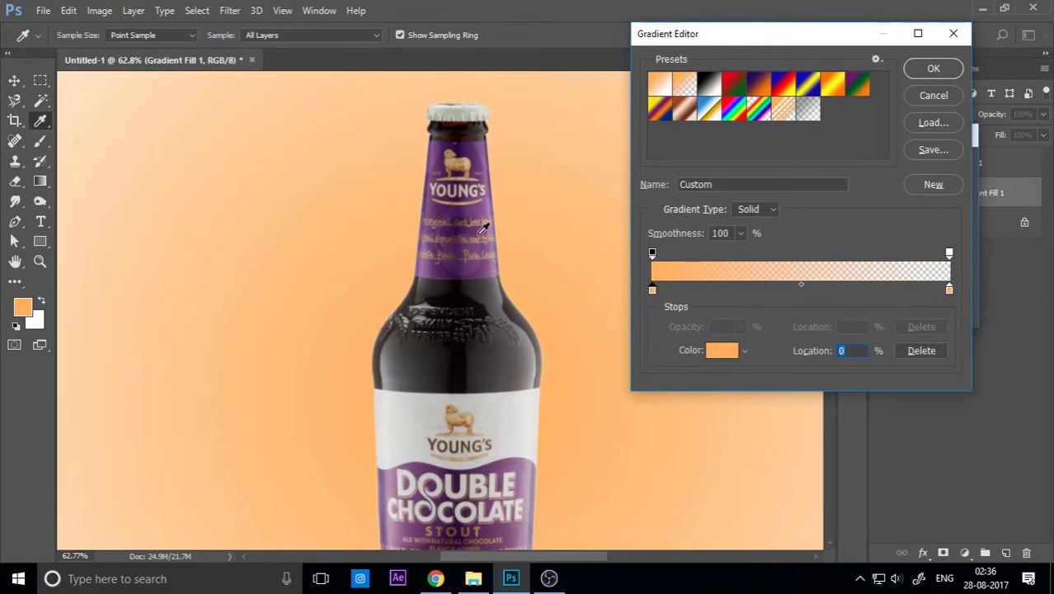
pyautogui.click(487, 205)
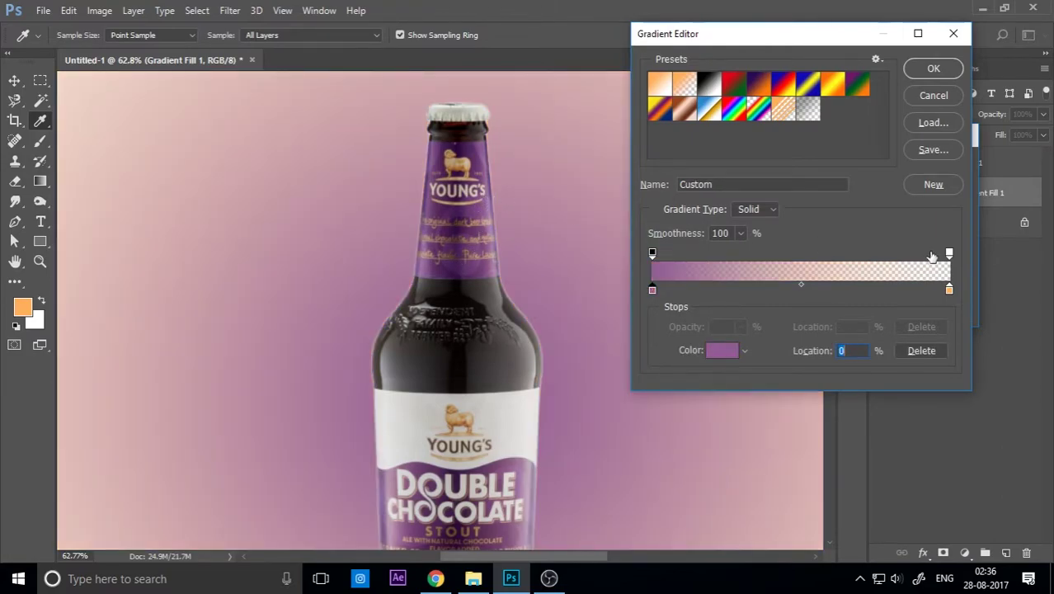
pyautogui.click(948, 289)
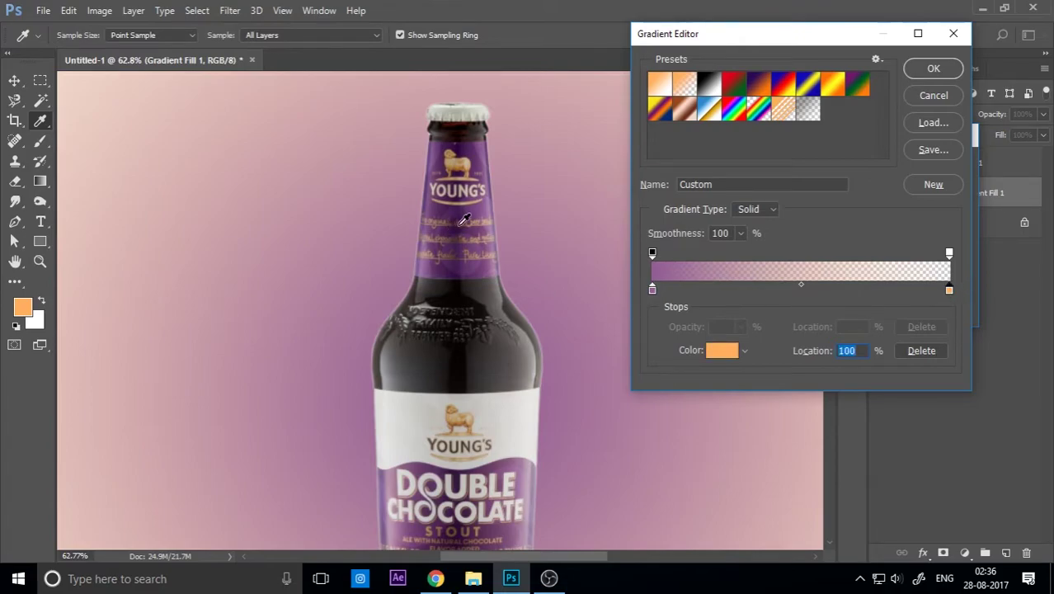
pyautogui.click(464, 224)
# Set the right opacity stop to 100% and confirm the purple gradient
pyautogui.click(949, 253)
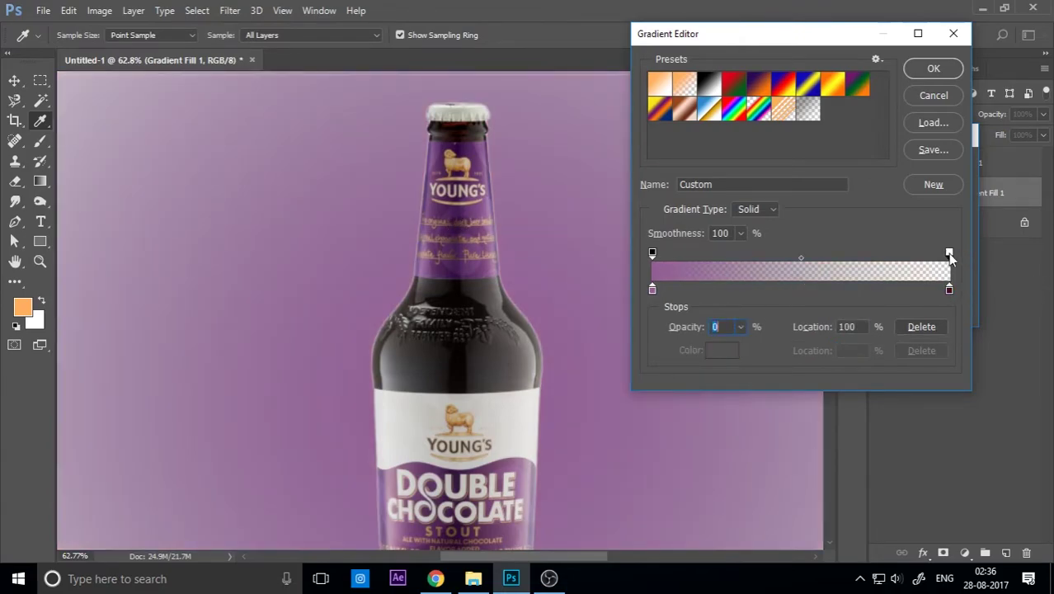
pyautogui.moveTo(740, 327); pyautogui.dragTo(870, 226)
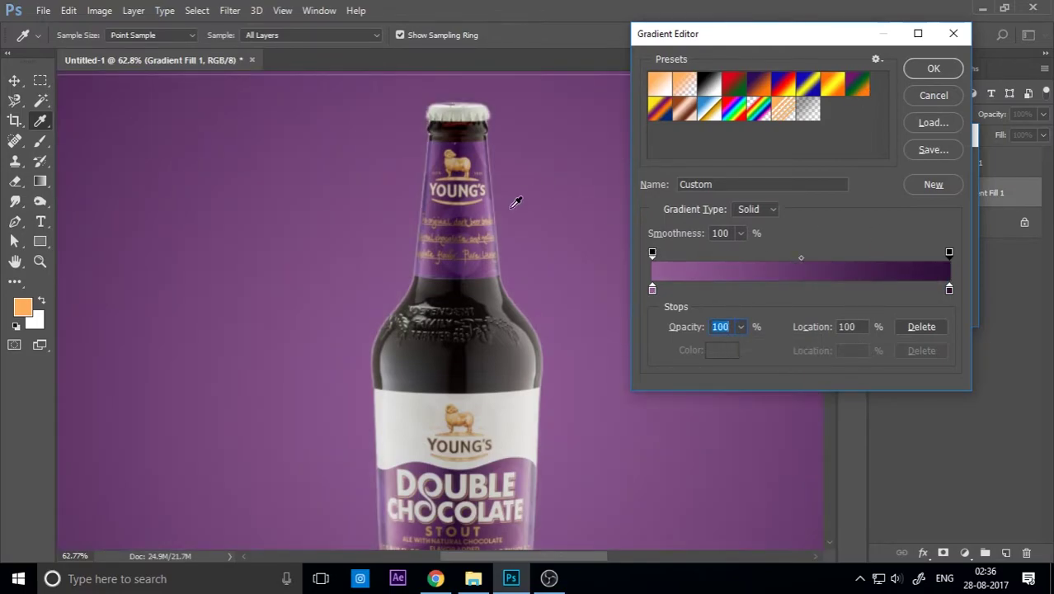
pyautogui.scroll(-6, 518, 217)
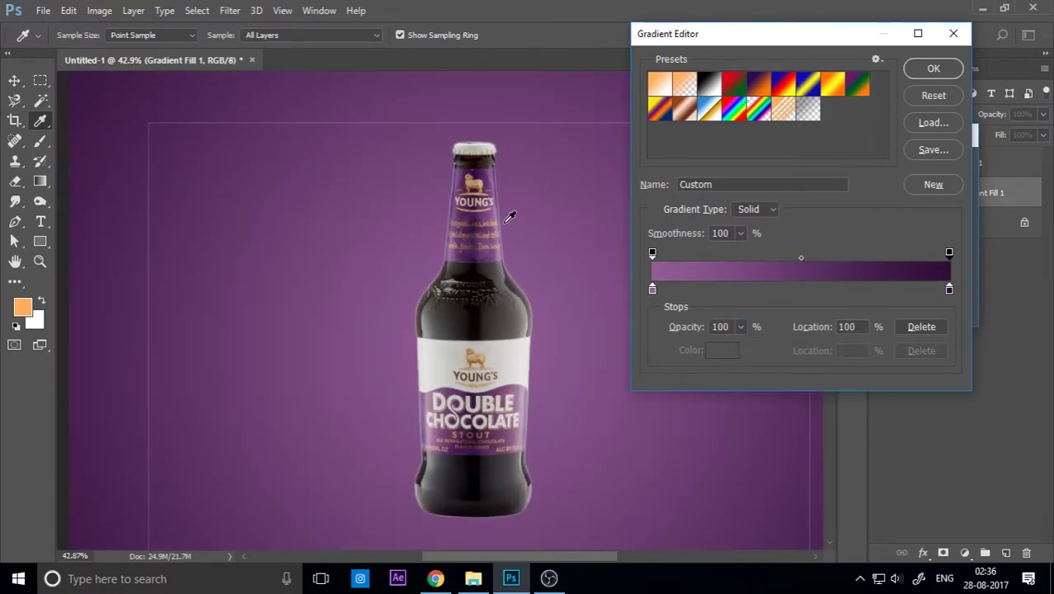
pyautogui.scroll(-2, 511, 216)
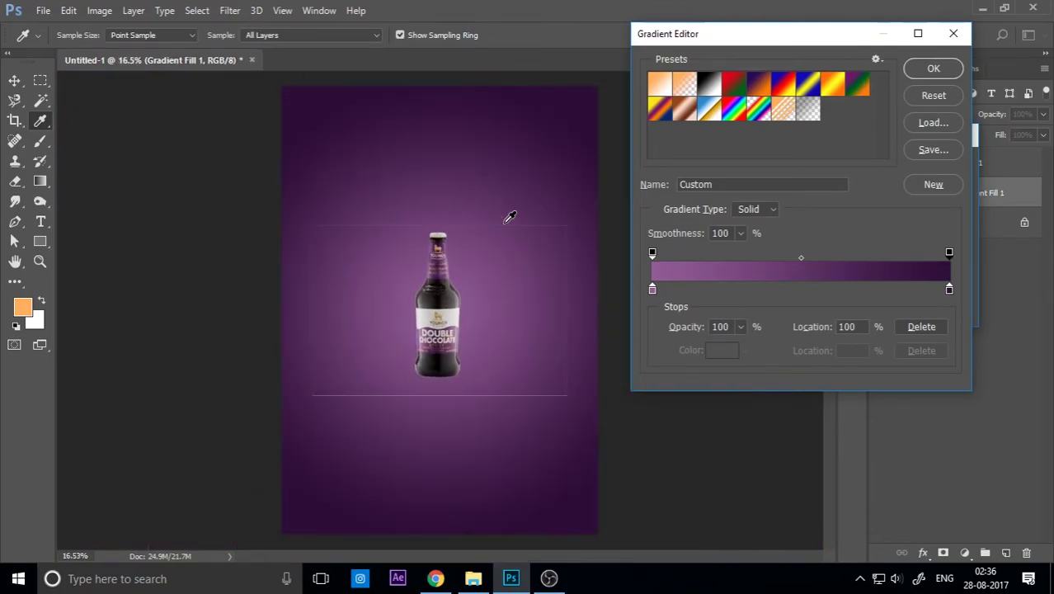
pyautogui.scroll(1, 510, 217)
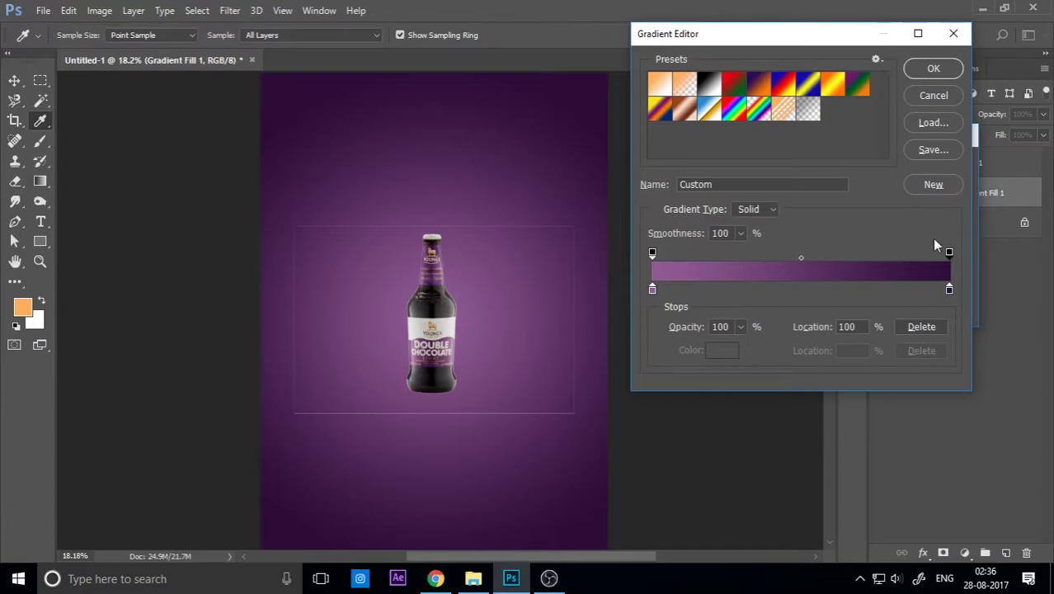
pyautogui.click(933, 69)
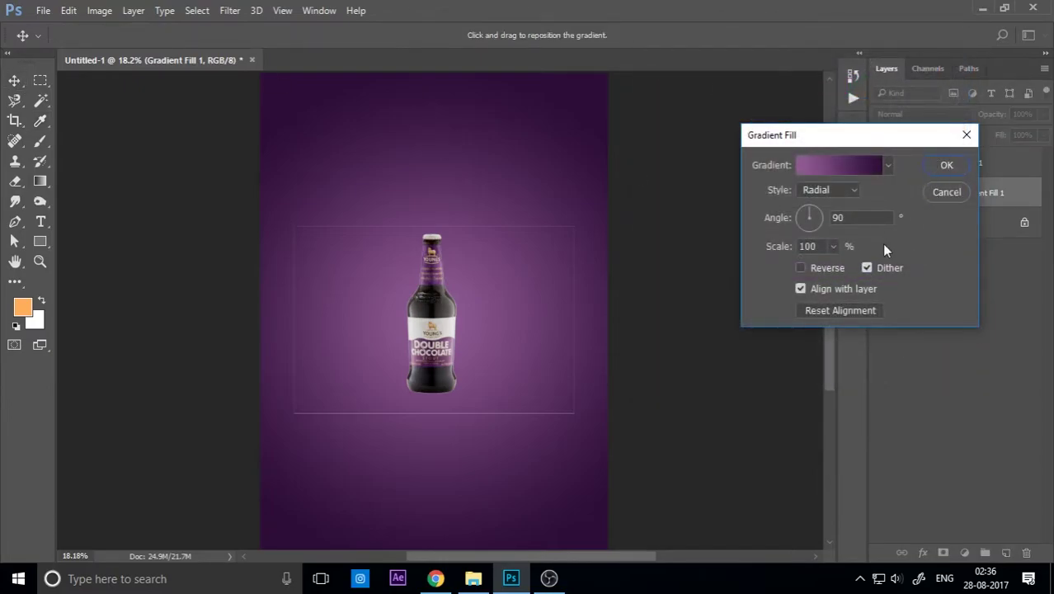
# Raise the radial gradient's Scale to 111%
pyautogui.click(833, 246)
pyautogui.moveTo(830, 262); pyautogui.dragTo(834, 263)
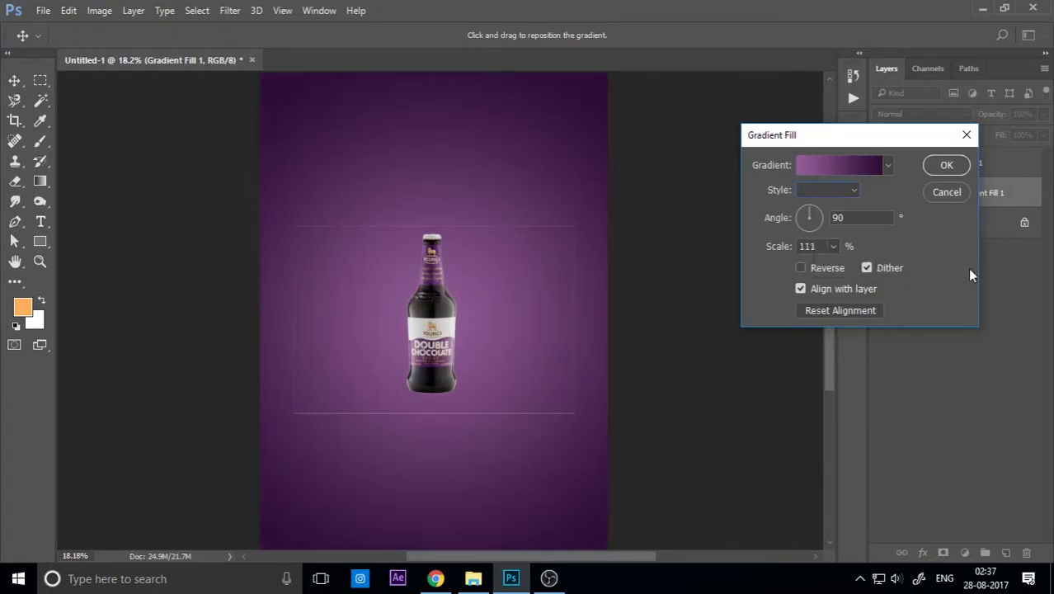
pyautogui.click(835, 165)
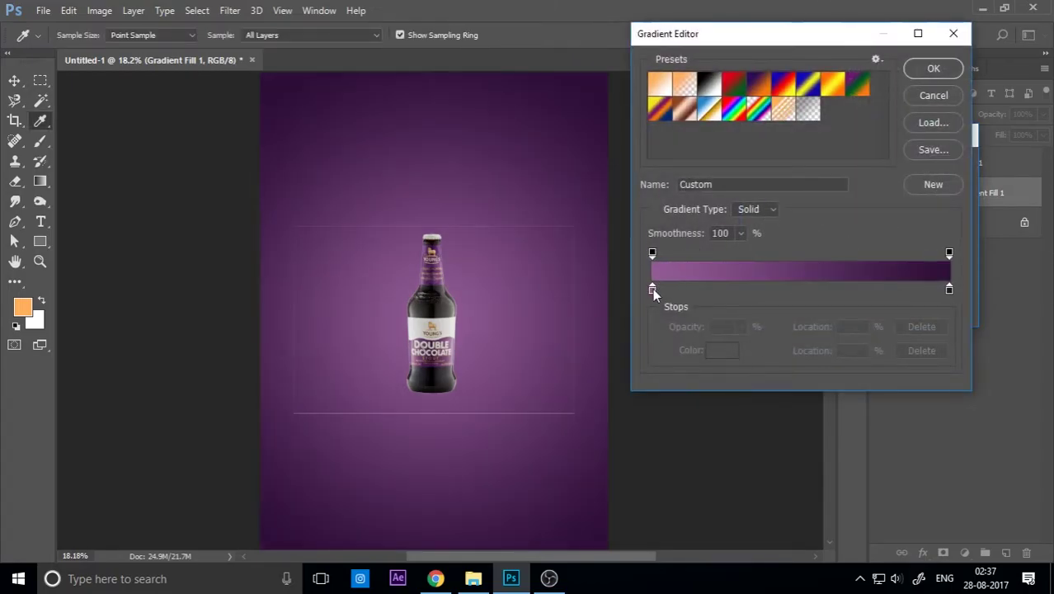
# Change the left stop to a brighter purple (8f4994) and commit the Gradient Fill
pyautogui.doubleClick(653, 287)
pyautogui.click(602, 222)
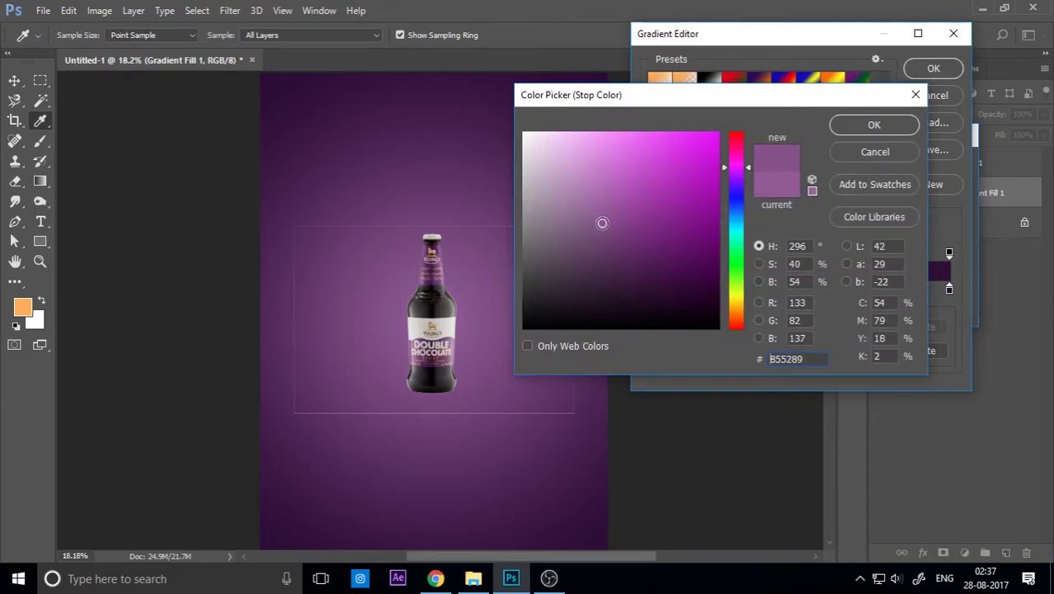
pyautogui.moveTo(602, 223)
pyautogui.mouseDown()
pyautogui.moveTo(638, 215)
pyautogui.moveTo(622, 215)
pyautogui.mouseUp()
pyautogui.click(885, 120)
pyautogui.click(932, 70)
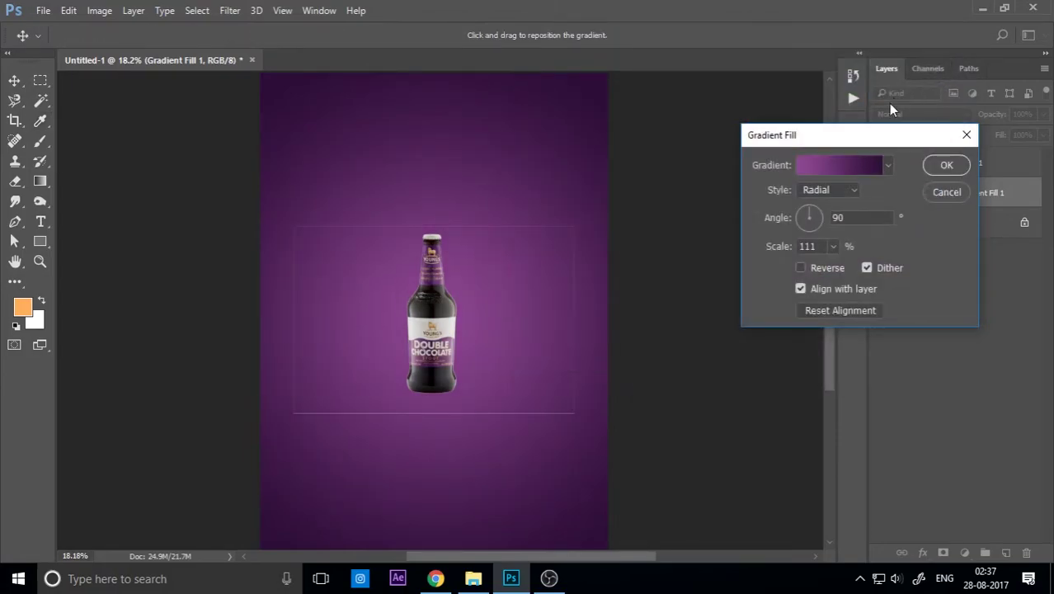
pyautogui.click(946, 167)
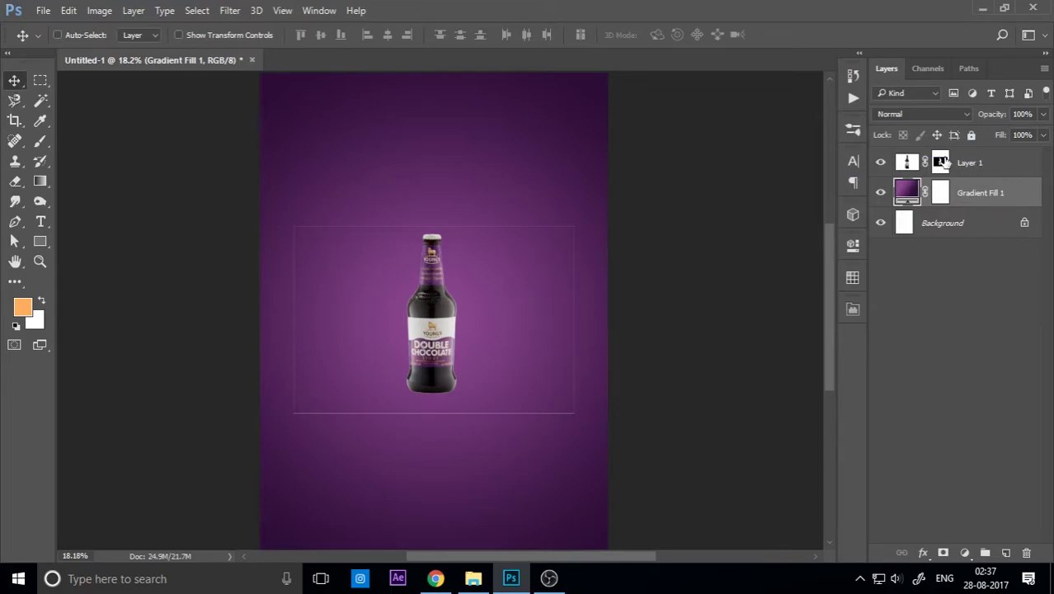
pyautogui.click(942, 163)
# Paint black (000000) on Layer 1's mask with a 400 brush to hide its rectangular edges
pyautogui.press('b')
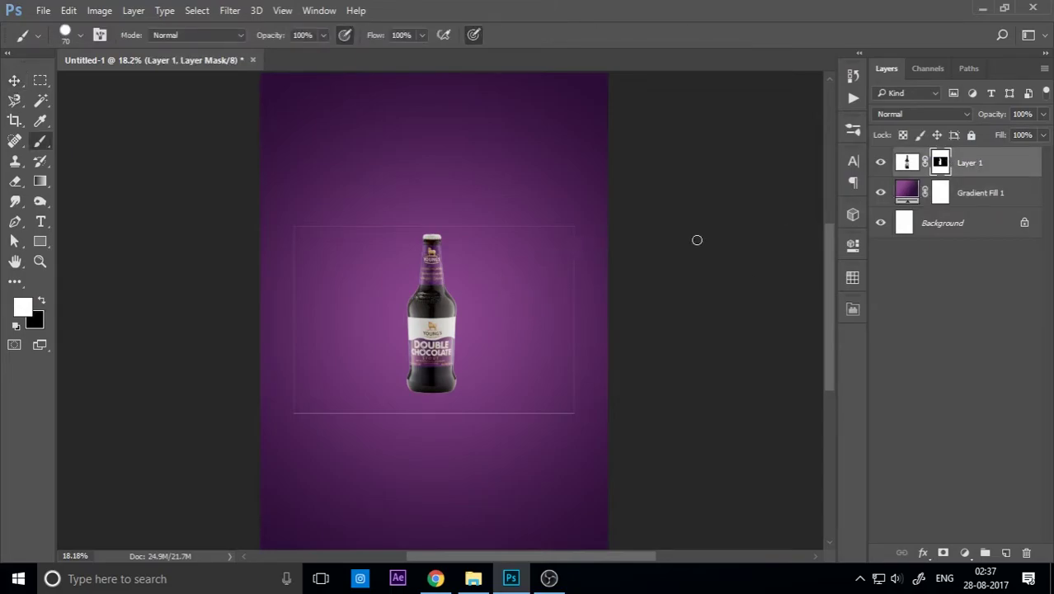
pyautogui.click(918, 164)
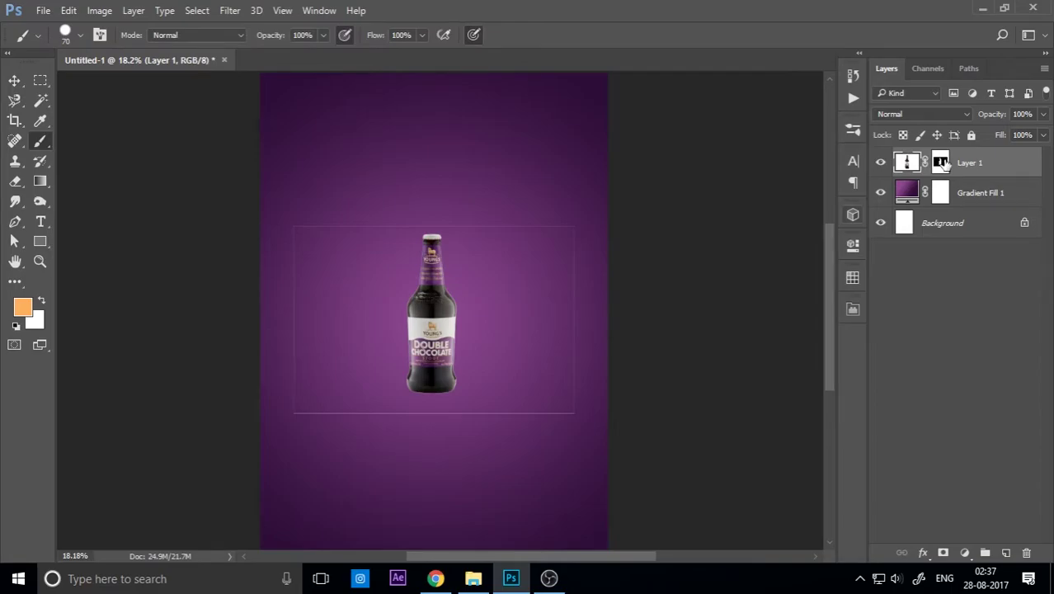
pyautogui.click(942, 162)
pyautogui.click(23, 309)
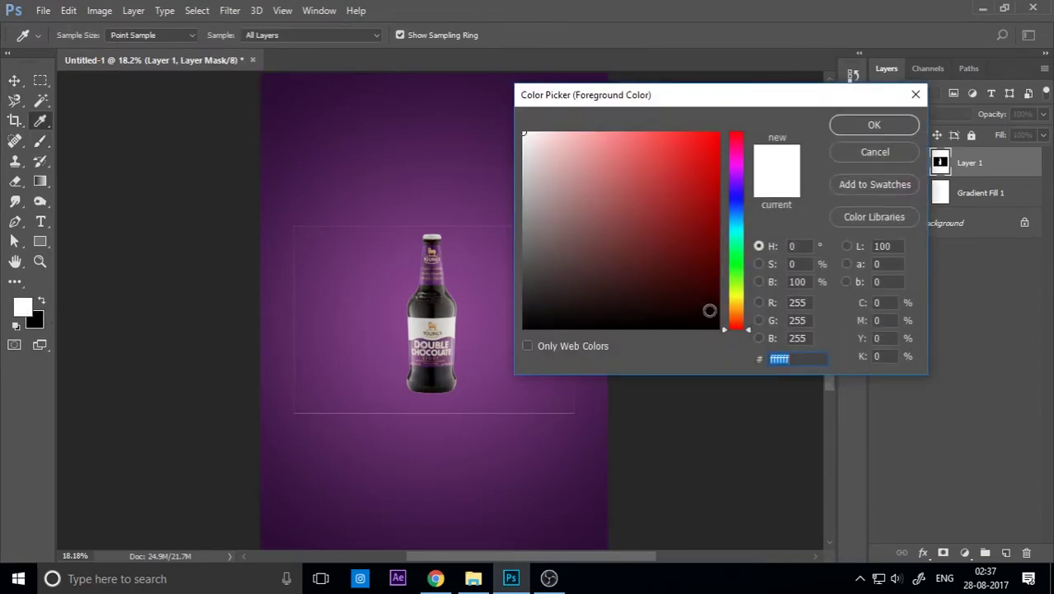
pyautogui.write('000000')
pyautogui.click(892, 129)
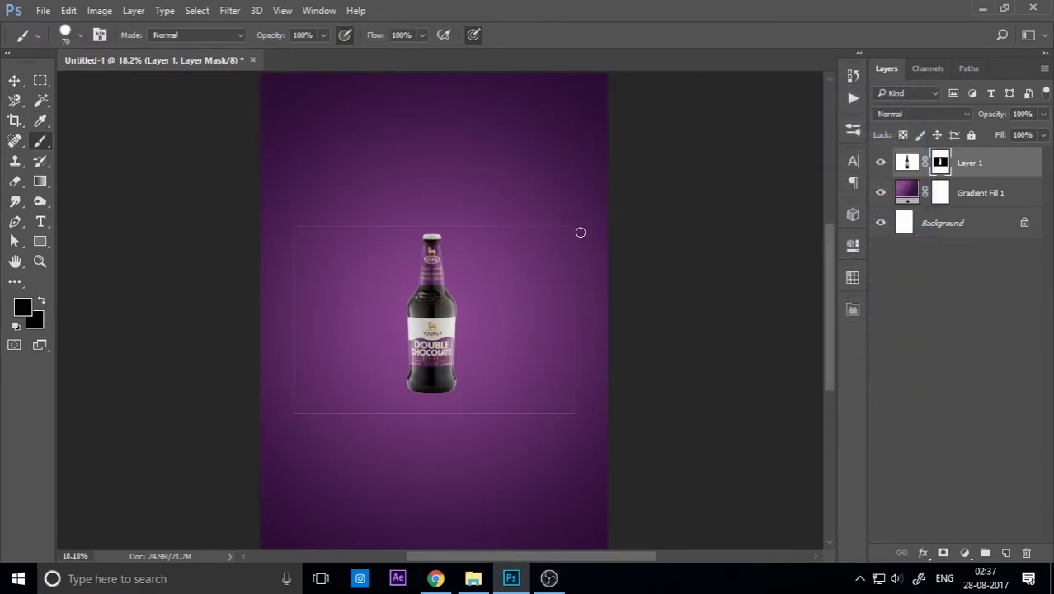
pyautogui.press(']')
pyautogui.press(']')
pyautogui.press(']')
pyautogui.press(']')
pyautogui.moveTo(576, 228)
pyautogui.mouseDown()
pyautogui.moveTo(572, 443)
pyautogui.moveTo(573, 407)
pyautogui.moveTo(534, 427)
pyautogui.moveTo(285, 444)
pyautogui.moveTo(295, 438)
pyautogui.moveTo(282, 148)
pyautogui.moveTo(317, 215)
pyautogui.mouseUp()
pyautogui.press('[')
pyautogui.press('[')
pyautogui.press('[')
pyautogui.press('[')
pyautogui.press('[')
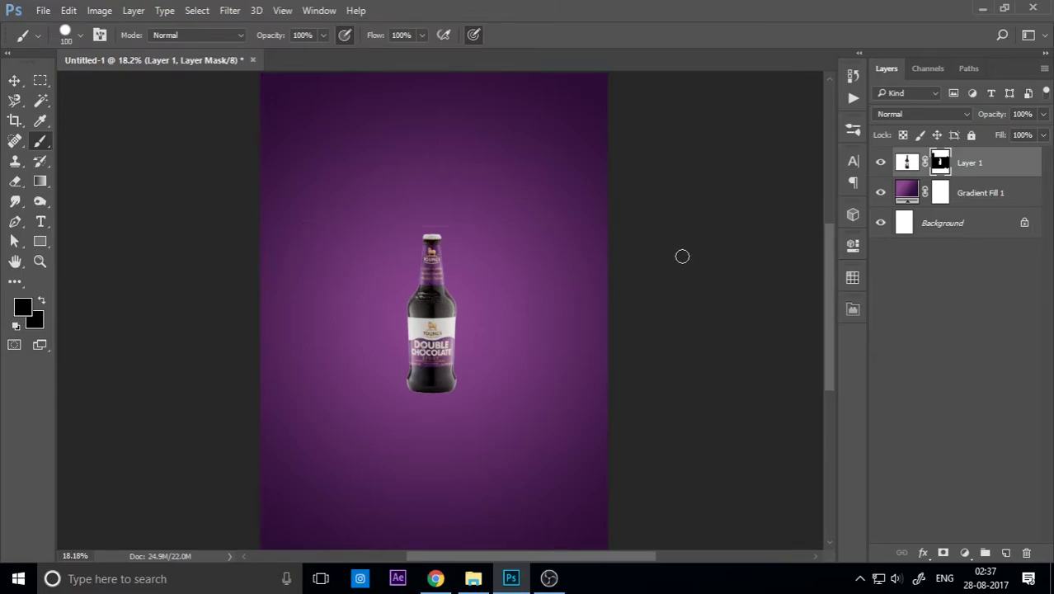
# Move the bottle slightly higher on the poster and fit the whole page in view
pyautogui.press('v')
pyautogui.moveTo(499, 323); pyautogui.dragTo(448, 295)
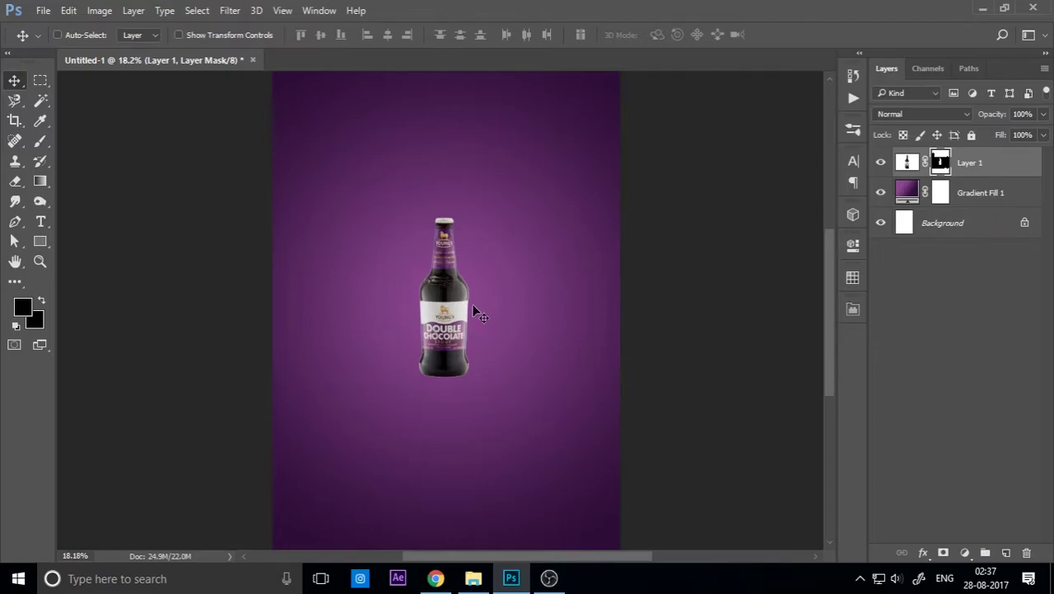
pyautogui.hotkey('ctrl', '-')
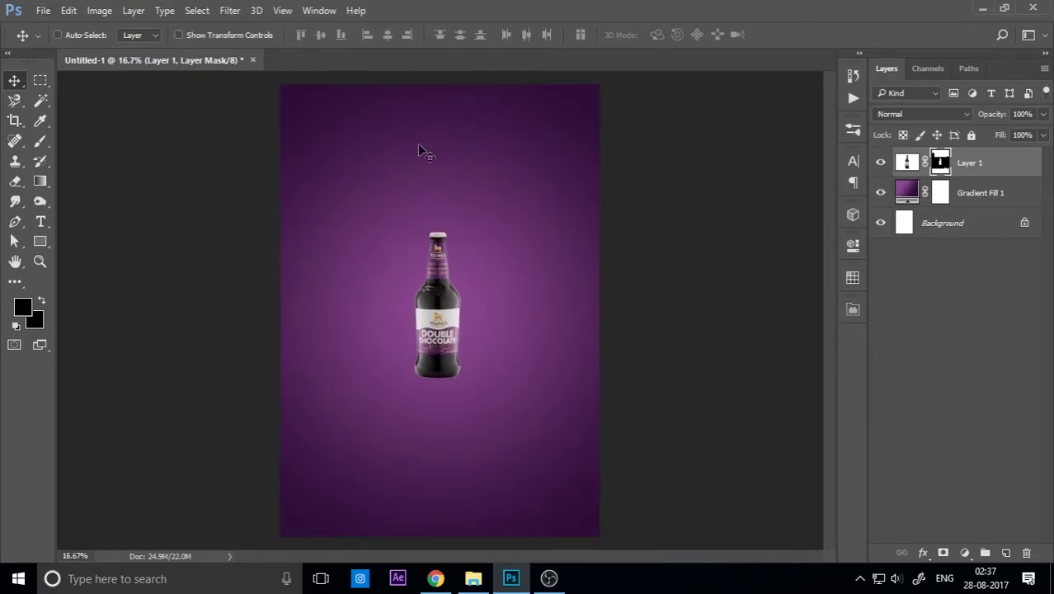
pyautogui.click(435, 578)
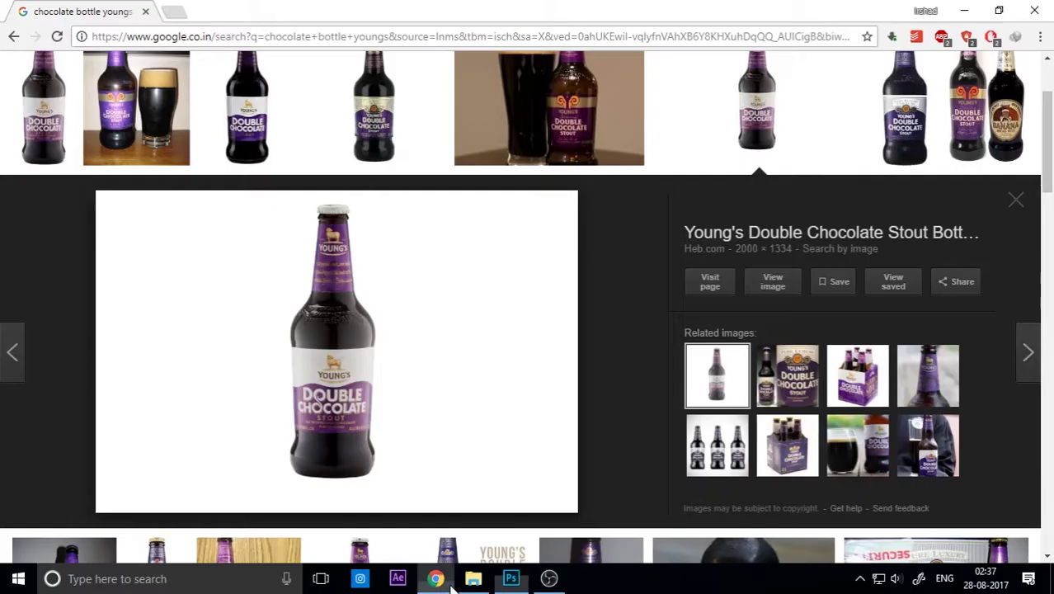
# Search Google for 'double chocolate' in a new tab
pyautogui.click(175, 10)
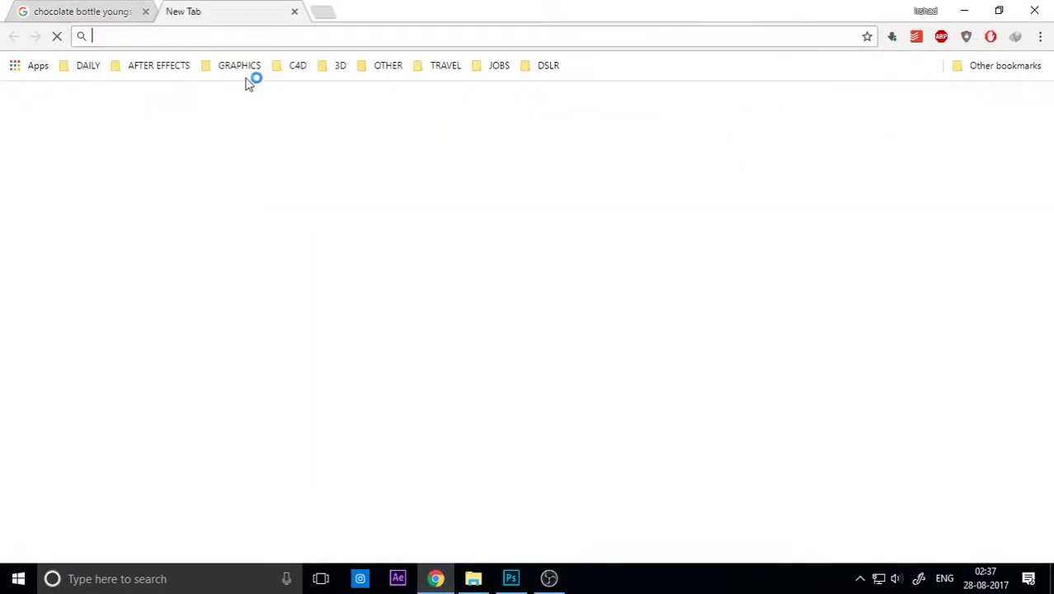
pyautogui.write('dou')
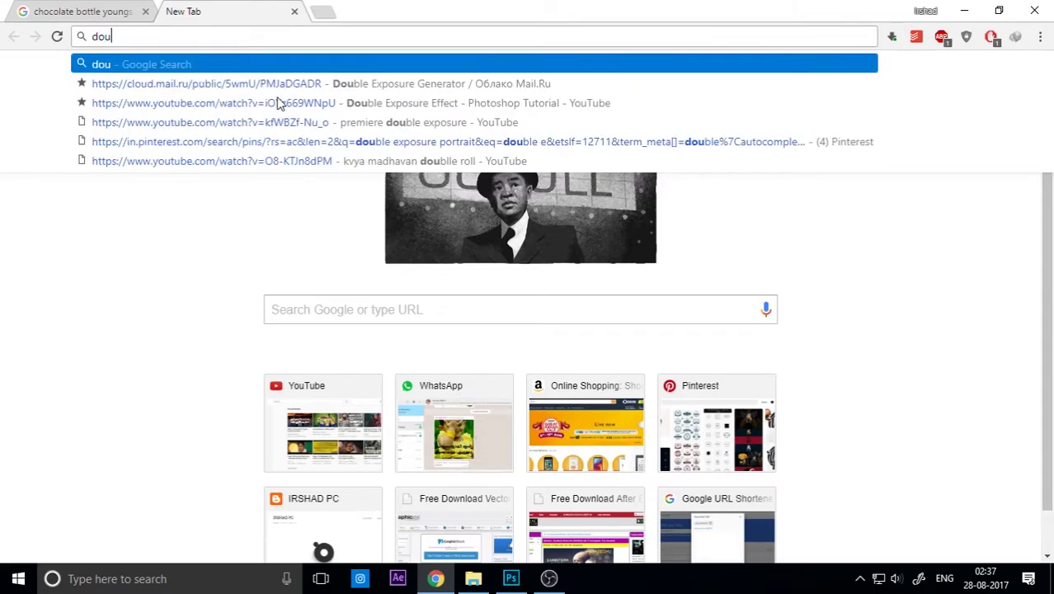
pyautogui.write('bble chocol')
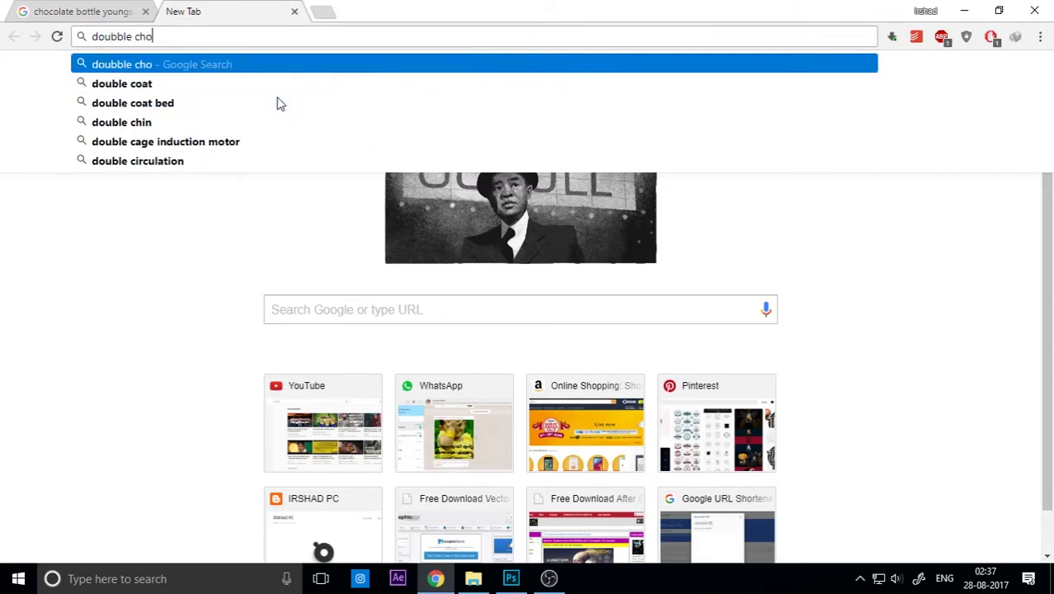
pyautogui.press('Down')
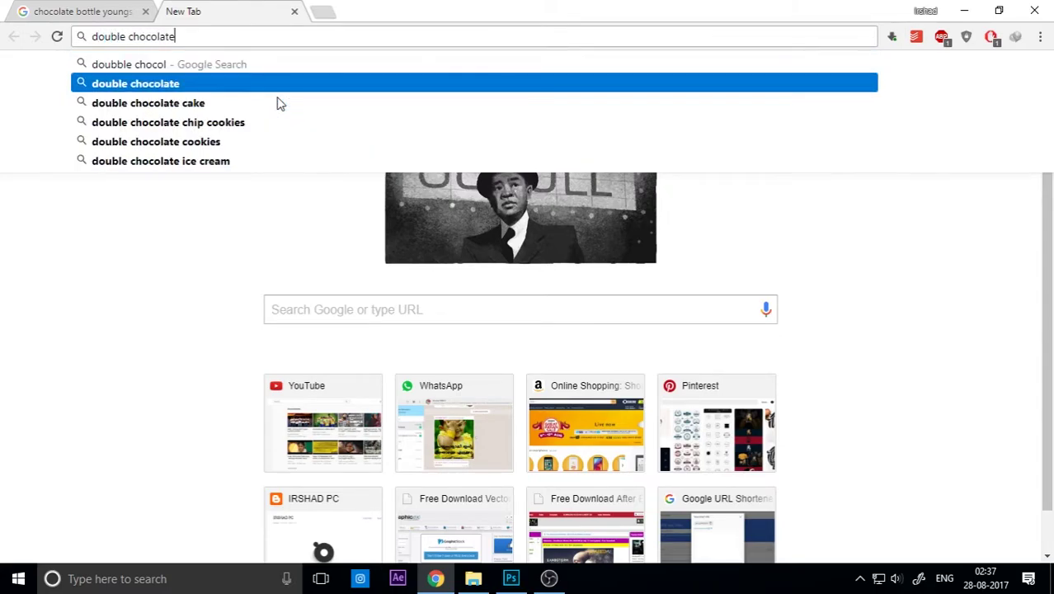
pyautogui.press('Return')
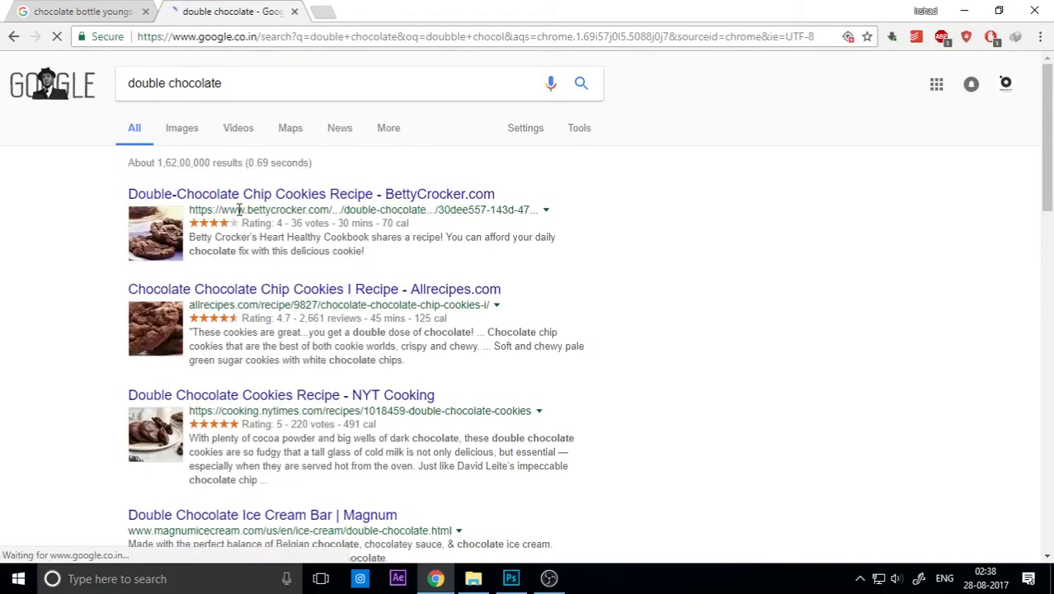
# Open the Magnum Double Chocolate Ice Cream Bar result in a background tab
pyautogui.scroll(-3, 271, 440)
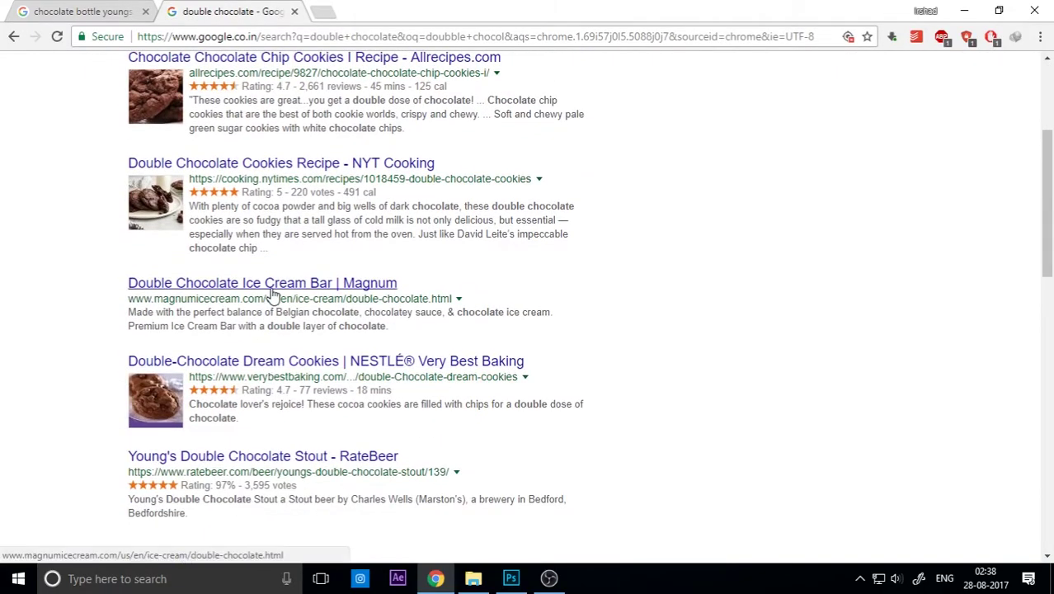
pyautogui.middleClick(272, 295)
pyautogui.scroll(-6, 417, 353)
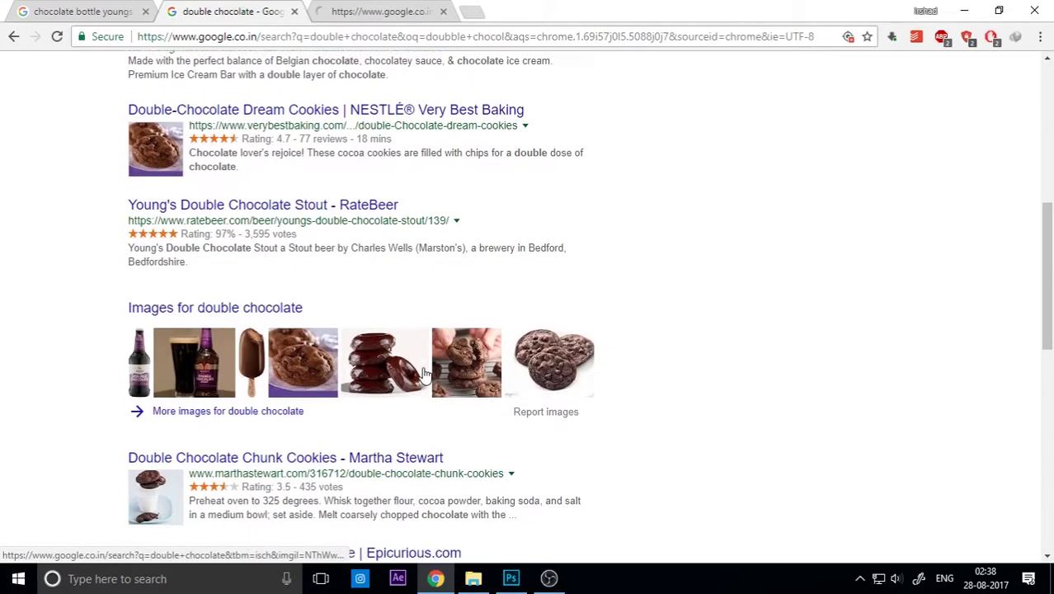
pyautogui.scroll(-5, 416, 353)
pyautogui.scroll(10, 421, 356)
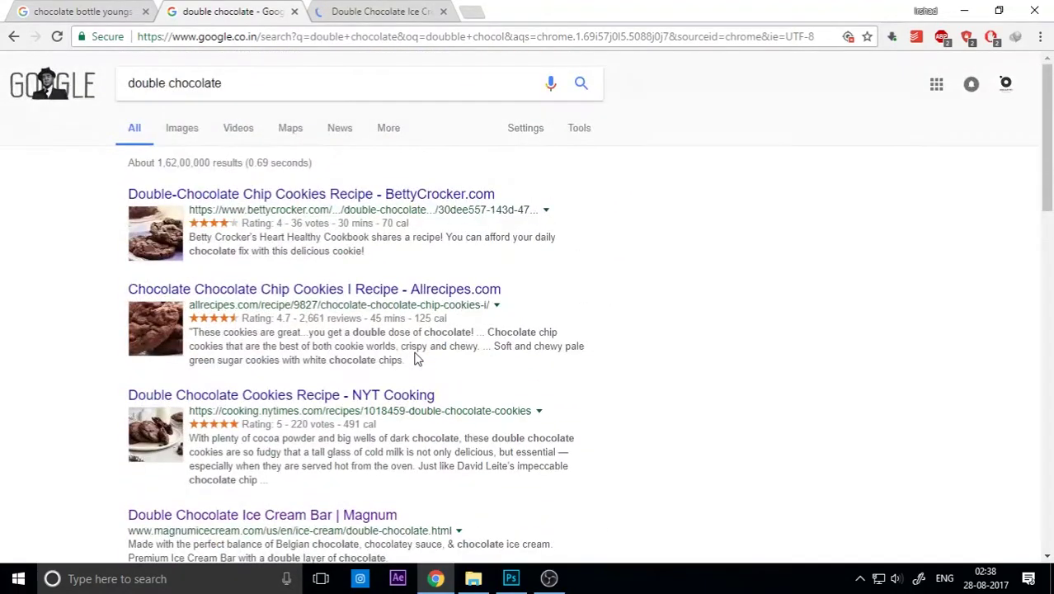
# Select the 'Chocolate Lover's Dream' heading on the Magnum Double Chocolate page, then return to Photoshop
pyautogui.click(384, 11)
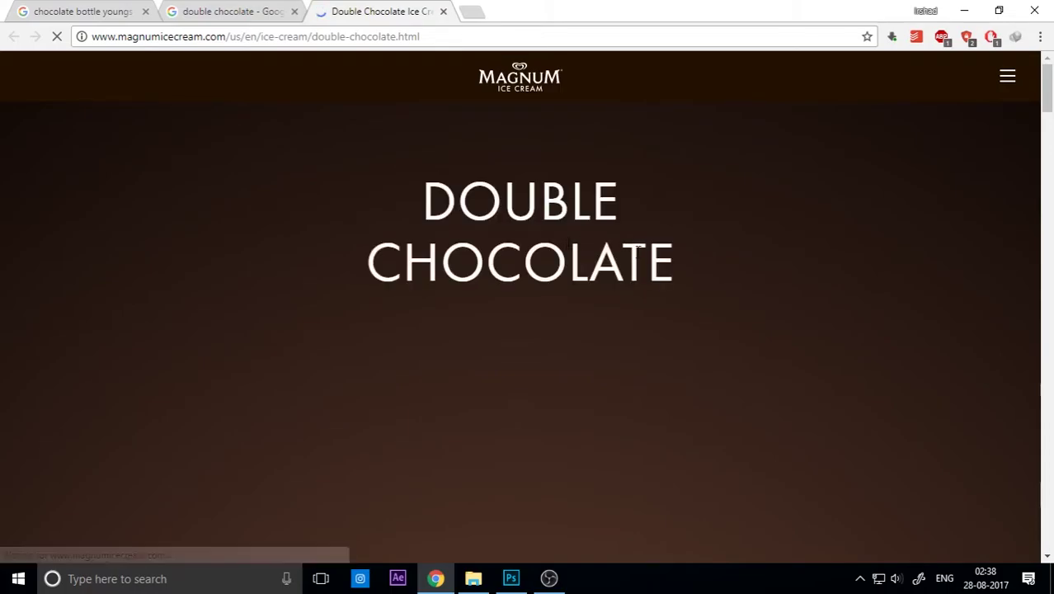
pyautogui.scroll(-3, 634, 319)
pyautogui.scroll(-3, 636, 322)
pyautogui.scroll(2, 636, 322)
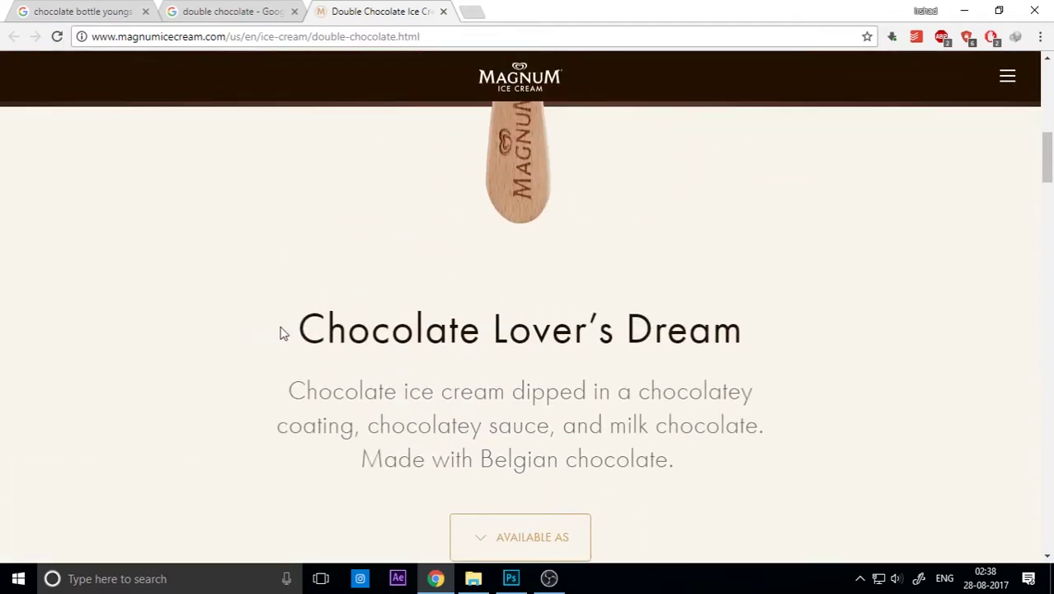
pyautogui.moveTo(299, 326); pyautogui.dragTo(733, 332)
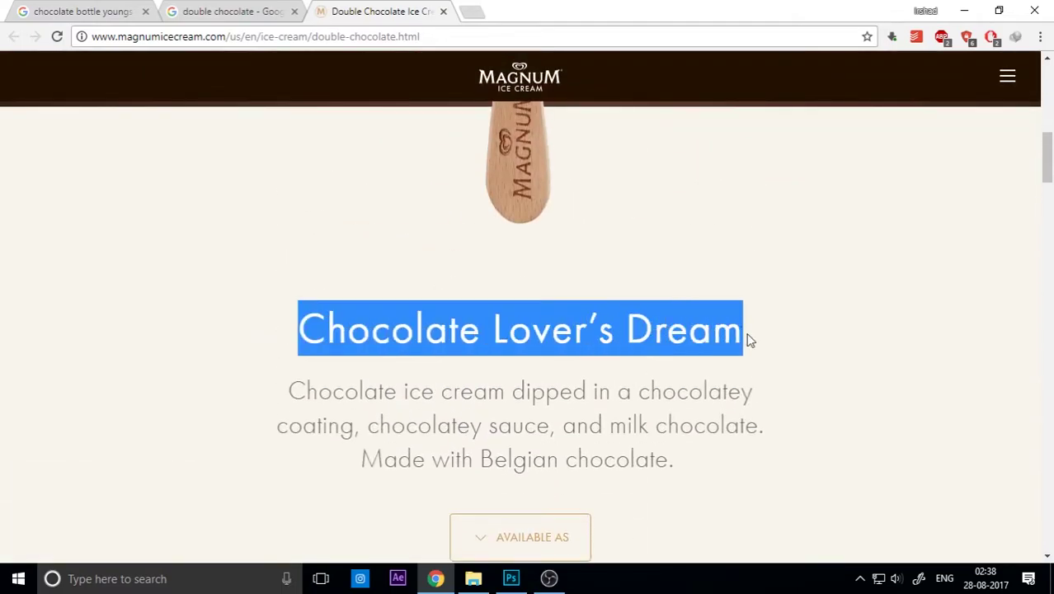
pyautogui.click(575, 419)
pyautogui.scroll(-1, 561, 462)
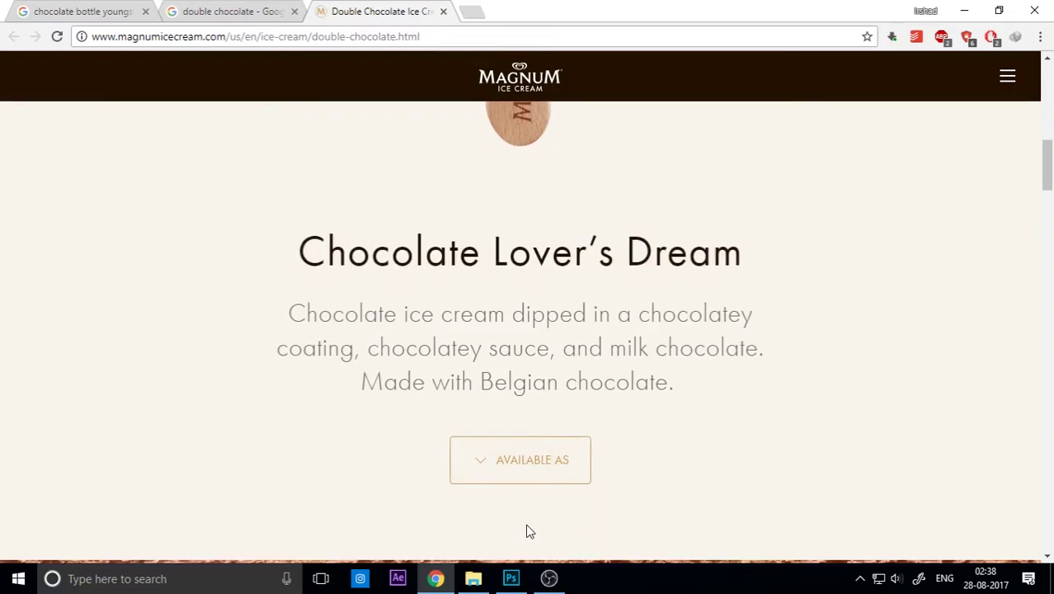
pyautogui.click(510, 578)
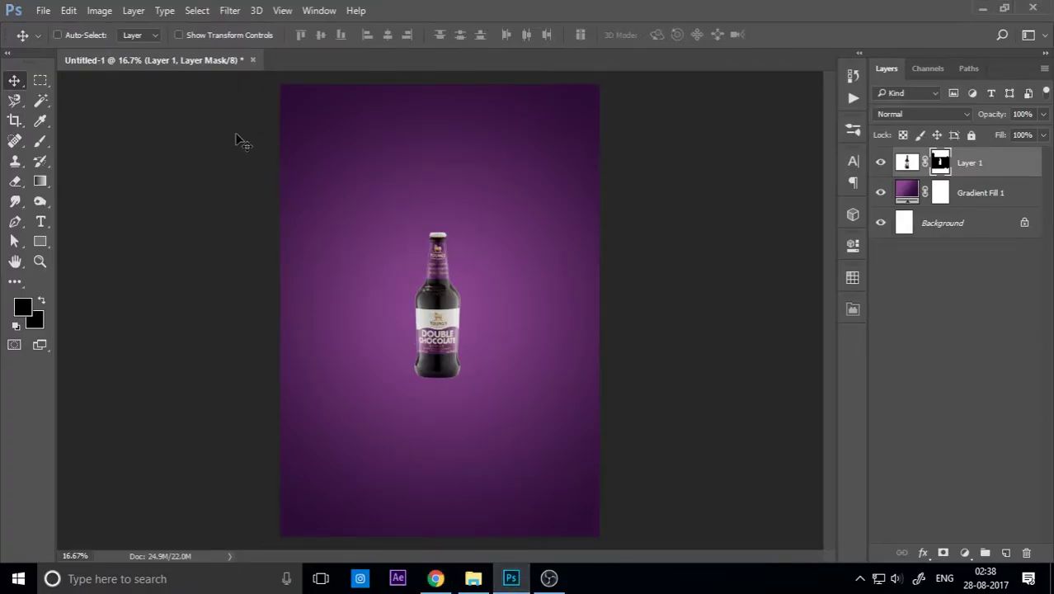
# Paste 'Chocolate Lover's Dream' as a new horizontal text layer near the poster's top
pyautogui.click(40, 221)
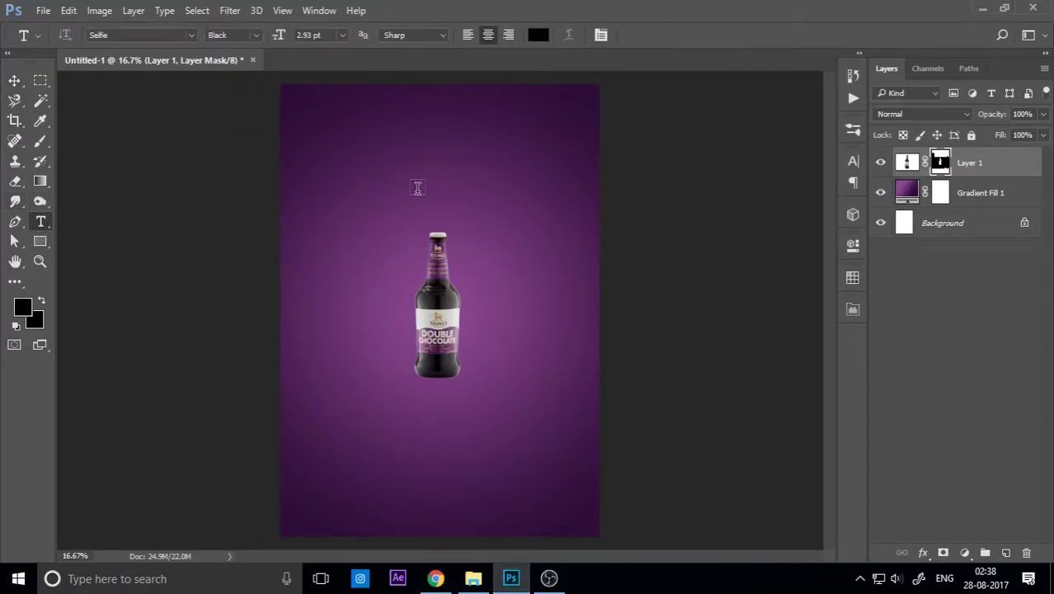
pyautogui.click(363, 146)
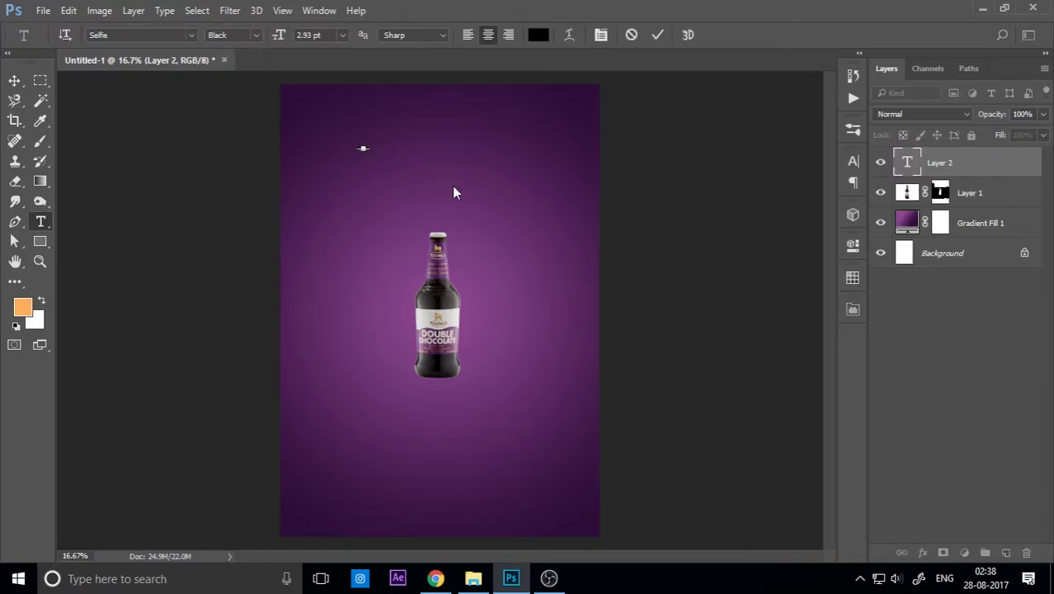
pyautogui.click(14, 80)
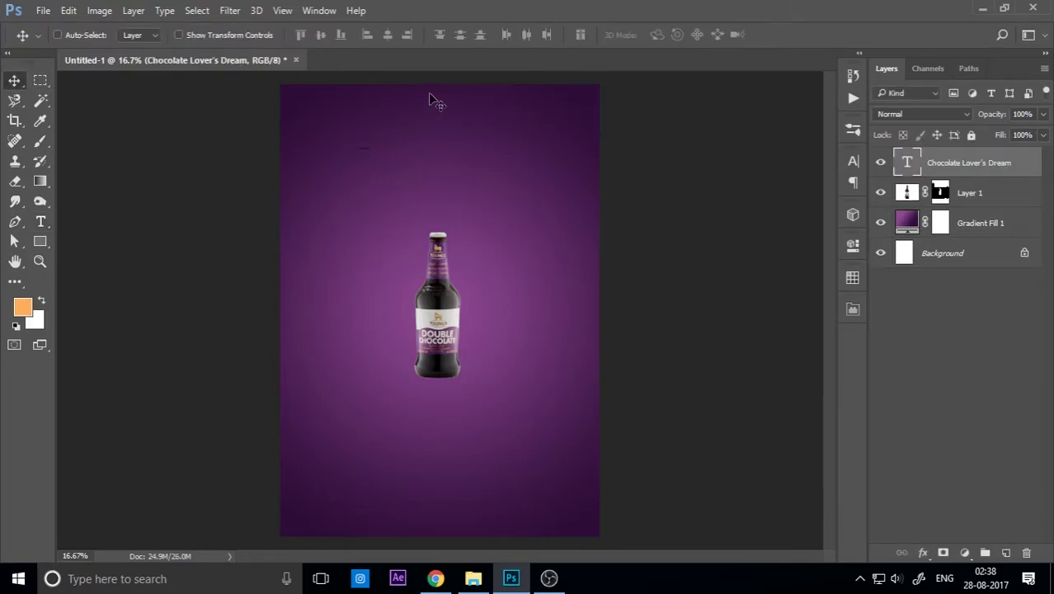
# Set the heading to 35.93 pt and pick white (ffffff) as its colour
pyautogui.click(854, 161)
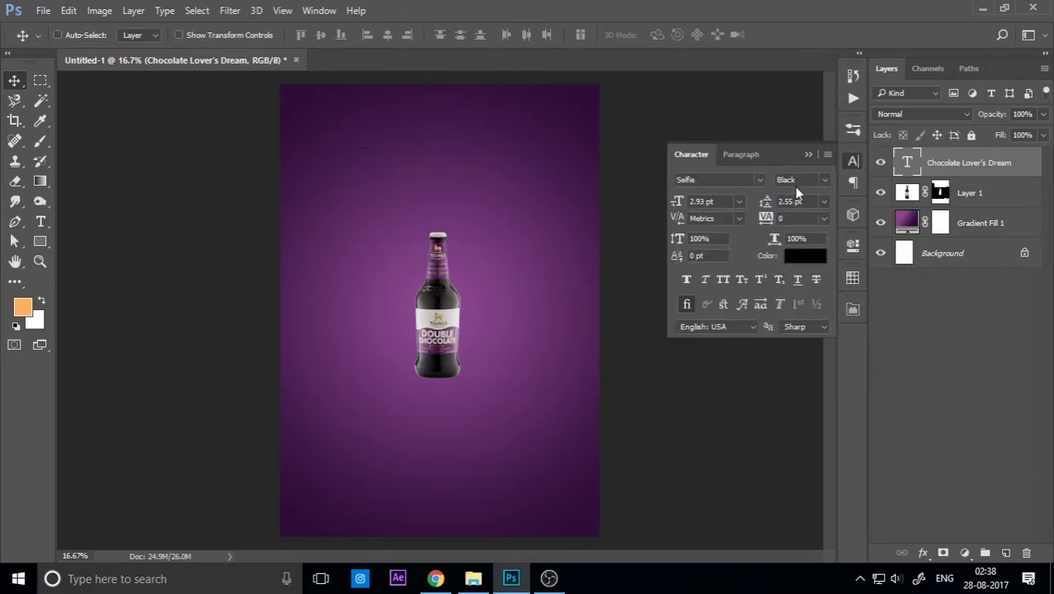
pyautogui.moveTo(678, 205); pyautogui.dragTo(696, 207)
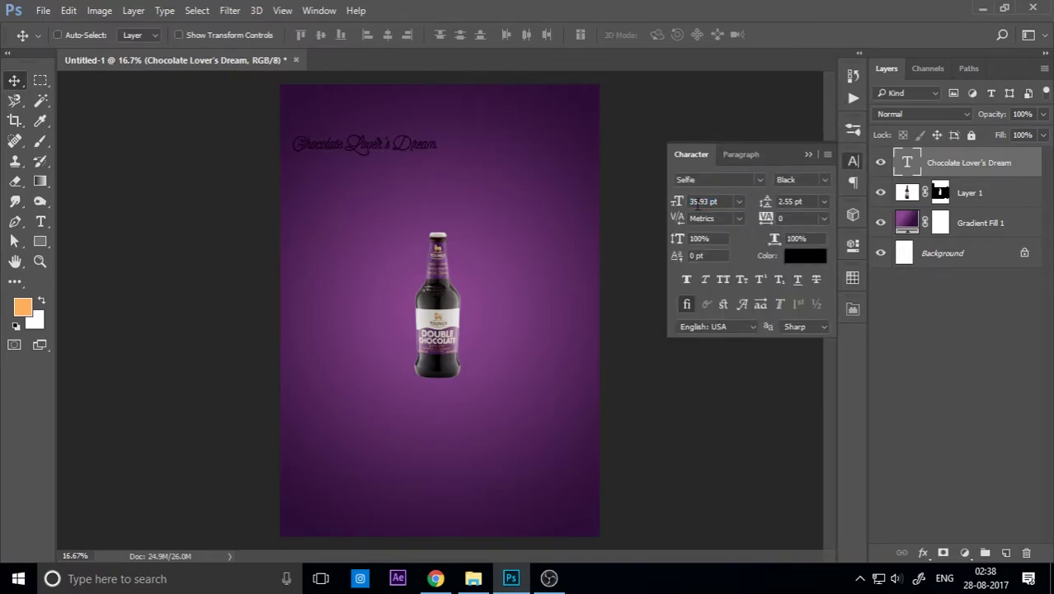
pyautogui.click(805, 256)
pyautogui.moveTo(539, 186); pyautogui.dragTo(523, 132)
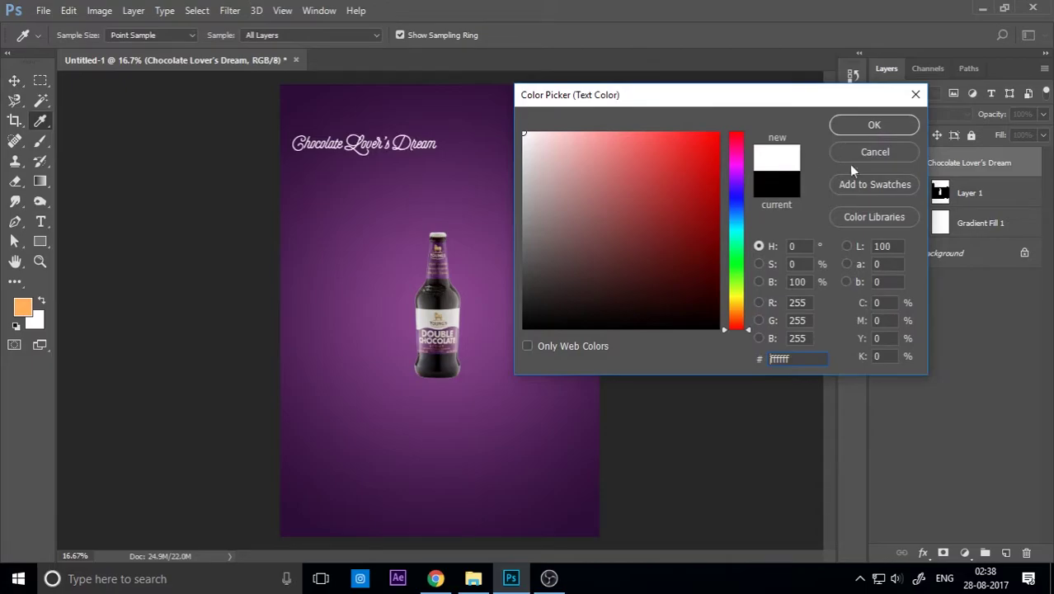
# Confirm the white colour and center the heading horizontally on the canvas
pyautogui.click(847, 132)
pyautogui.press('v')
pyautogui.moveTo(382, 145); pyautogui.dragTo(445, 156)
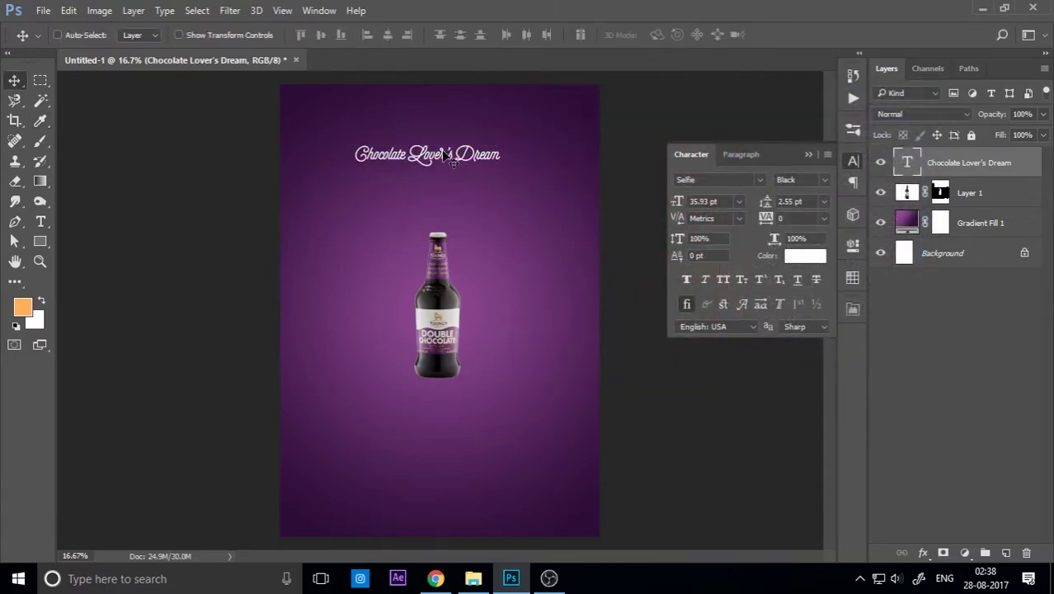
pyautogui.hotkey('ctrl', 'a')
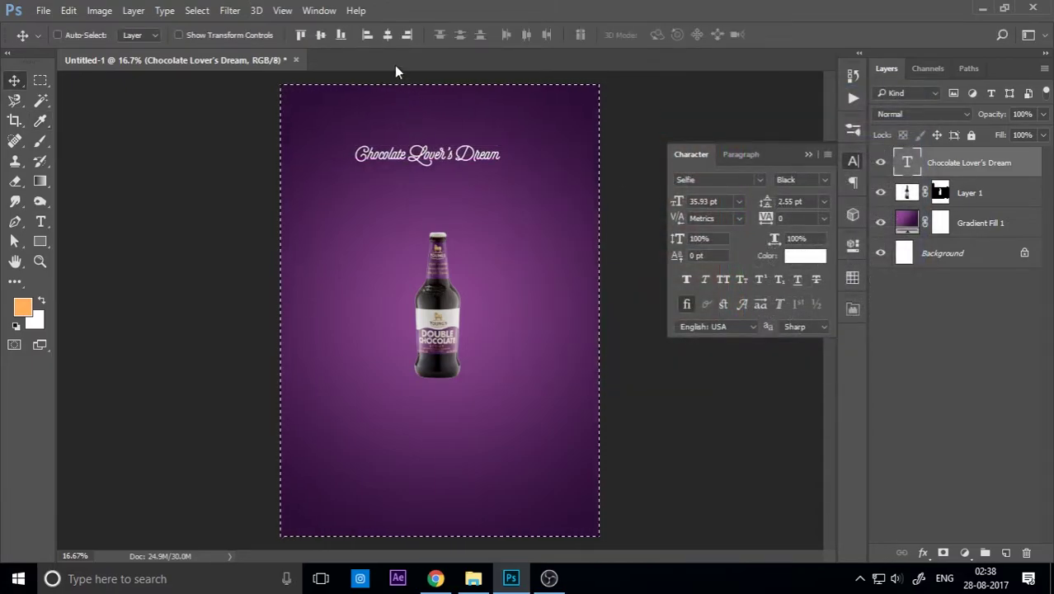
pyautogui.click(388, 34)
# Deselect the canvas and scale the heading up proportionally with Free Transform
pyautogui.click(754, 156)
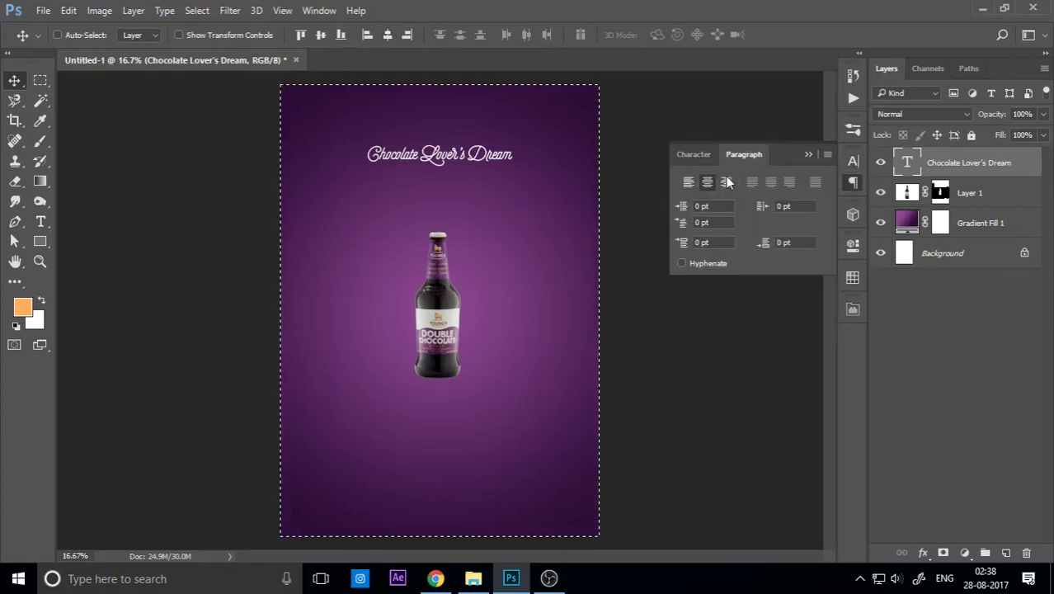
pyautogui.click(693, 154)
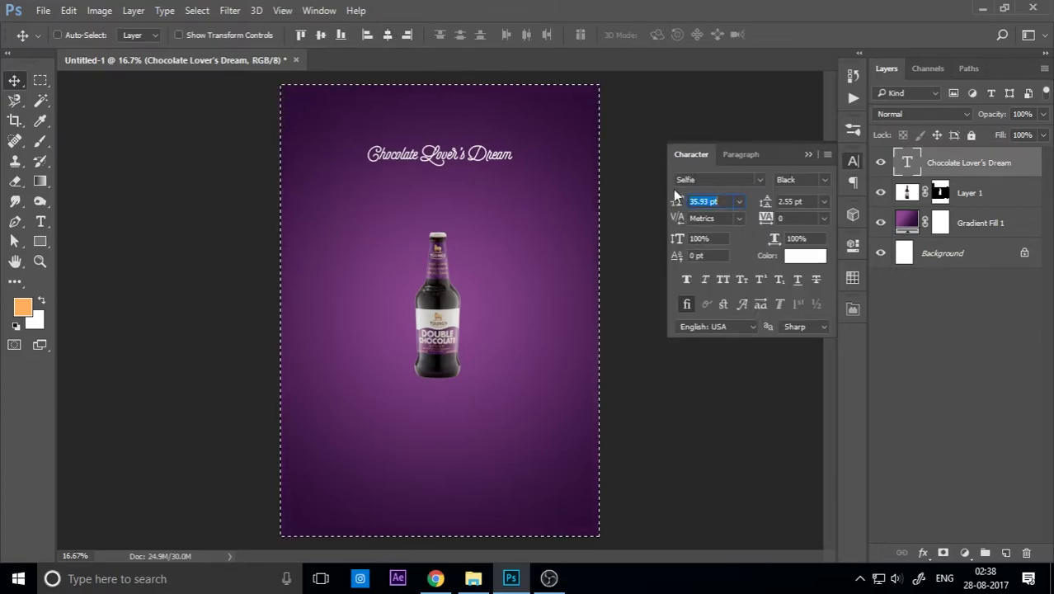
pyautogui.click(851, 160)
pyautogui.hotkey('ctrl', 'd')
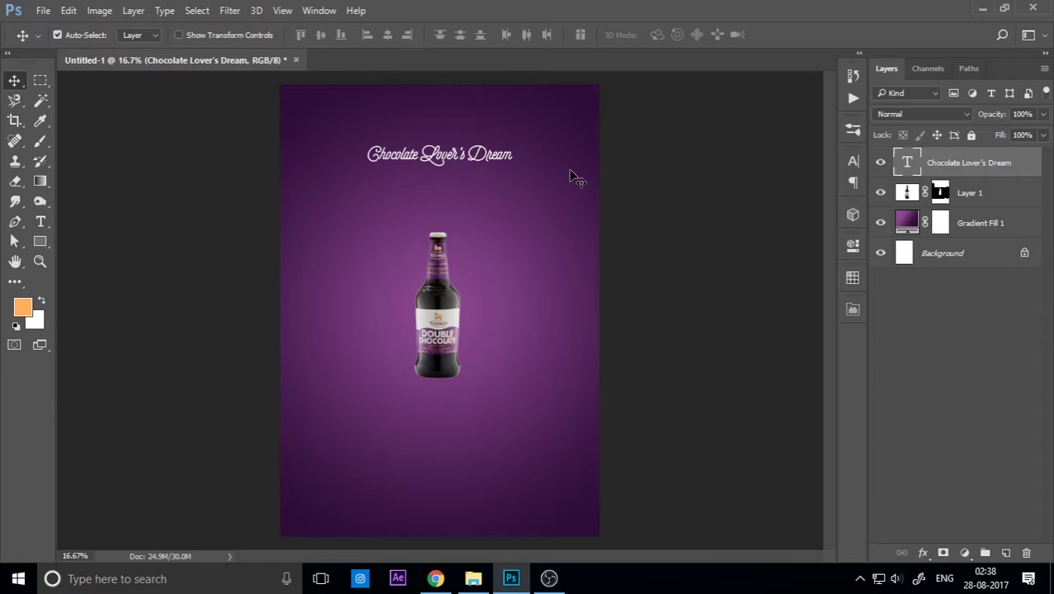
pyautogui.hotkey('ctrl', 't')
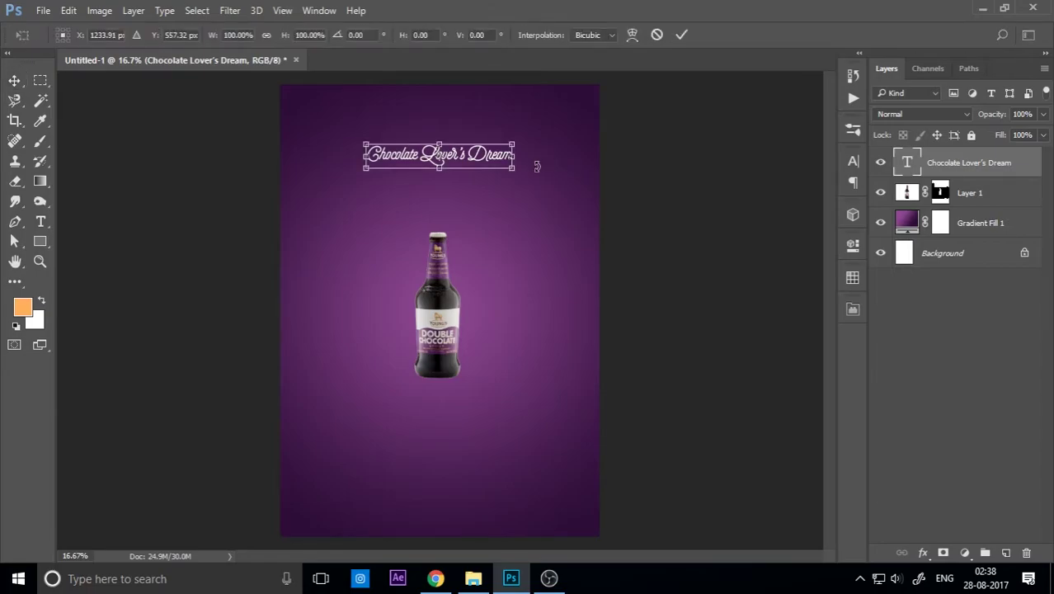
pyautogui.moveTo(515, 168); pyautogui.dragTo(547, 179)
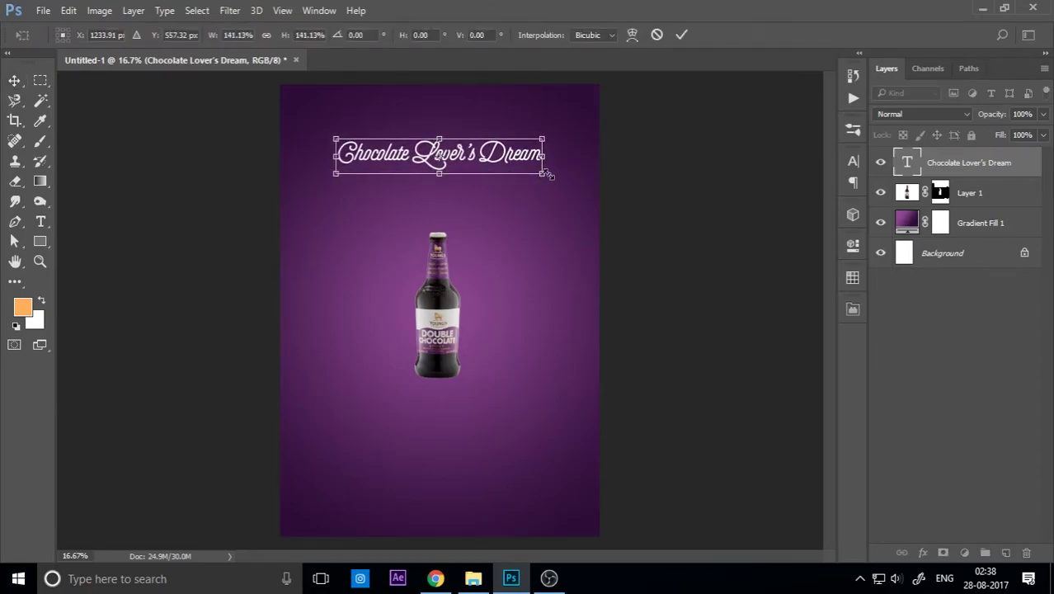
pyautogui.press('Return')
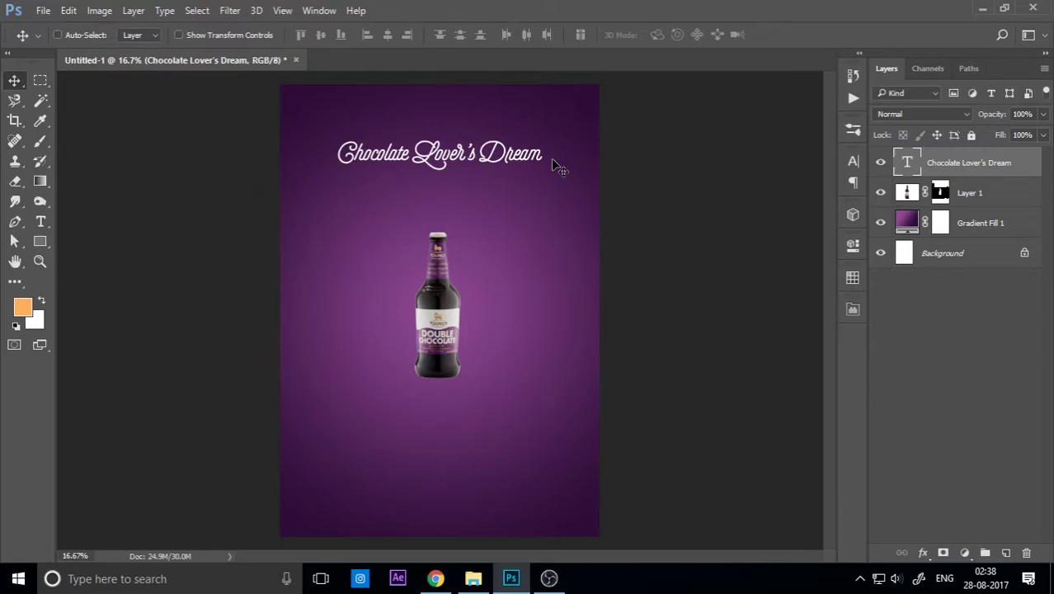
# Switch back to the Magnum Double Chocolate page in Chrome and browse to 'Discover Magnum'
pyautogui.click(426, 582)
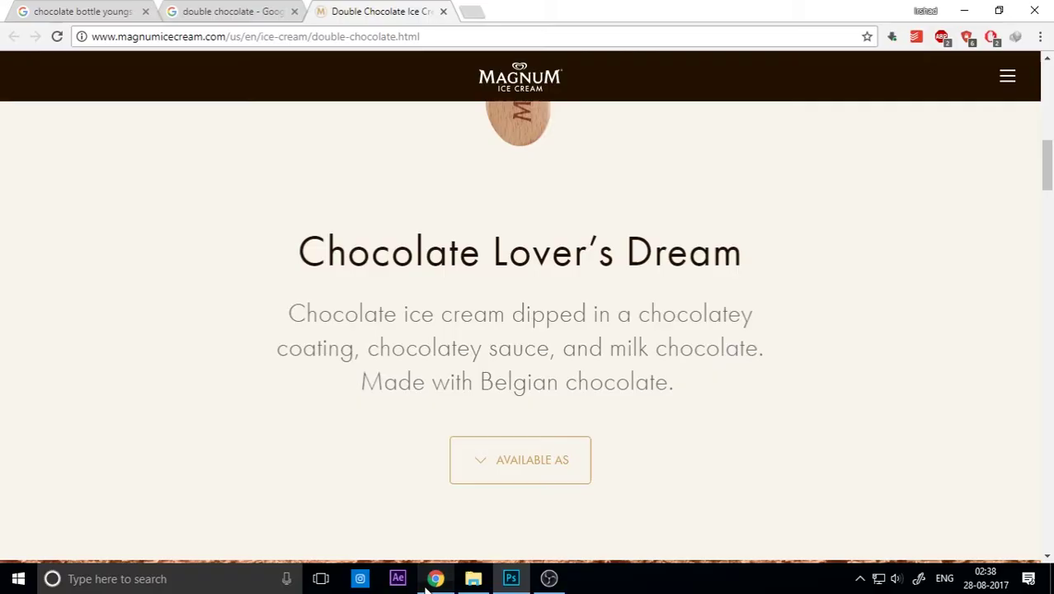
pyautogui.scroll(-10, 421, 381)
pyautogui.scroll(3, 337, 378)
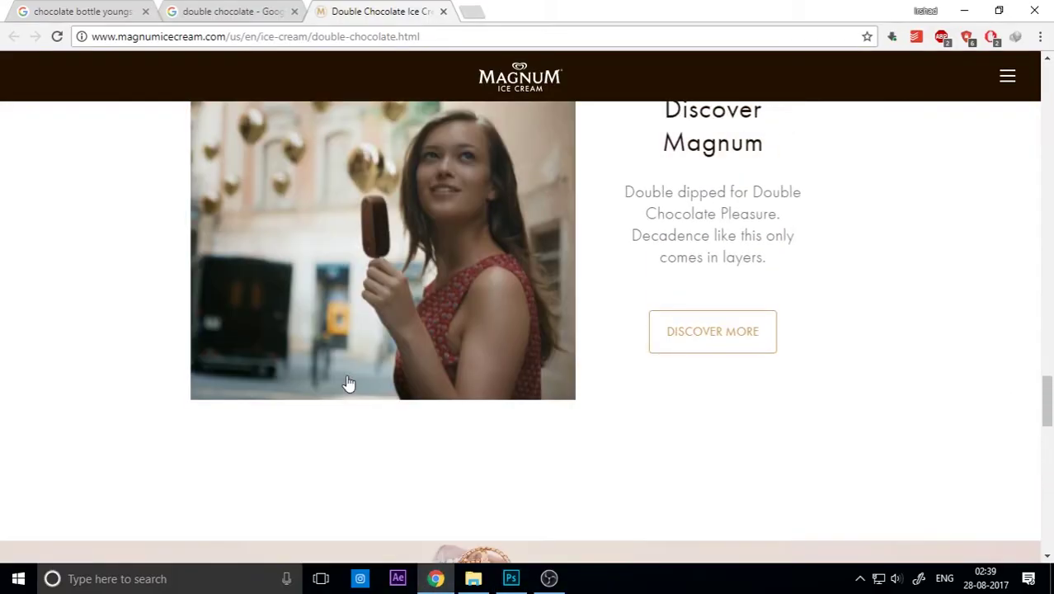
pyautogui.scroll(6, 348, 382)
pyautogui.scroll(-5, 353, 376)
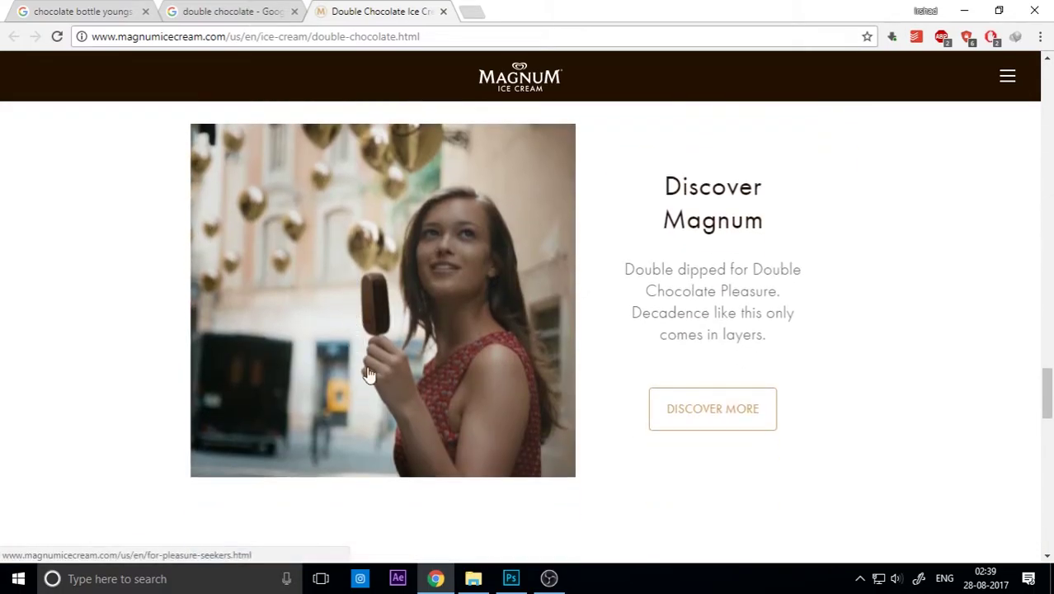
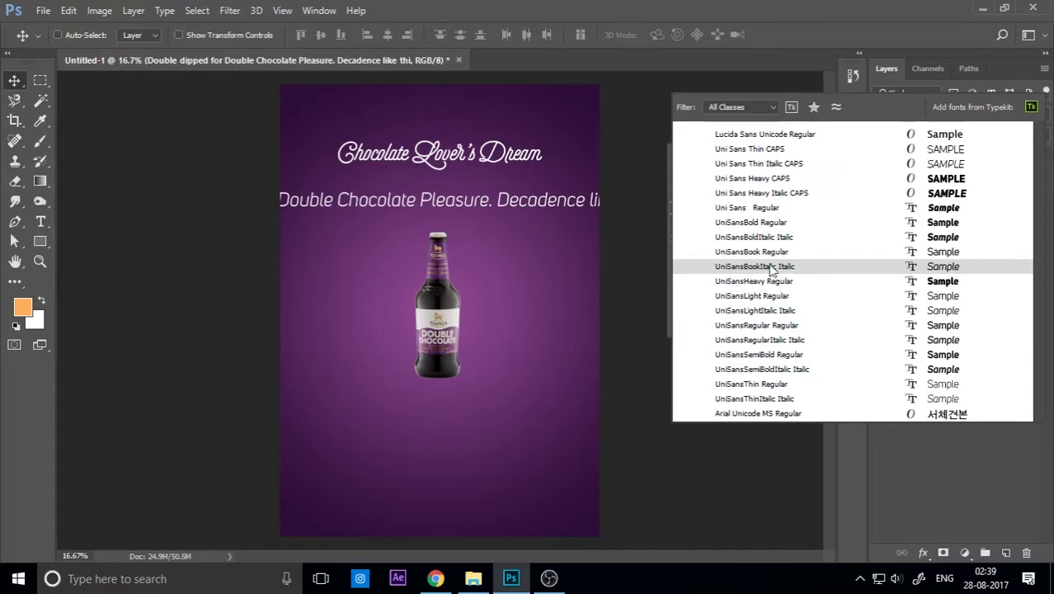
# Set the tagline in UniSansBook at 25.93 pt and place it under the title
pyautogui.click(769, 252)
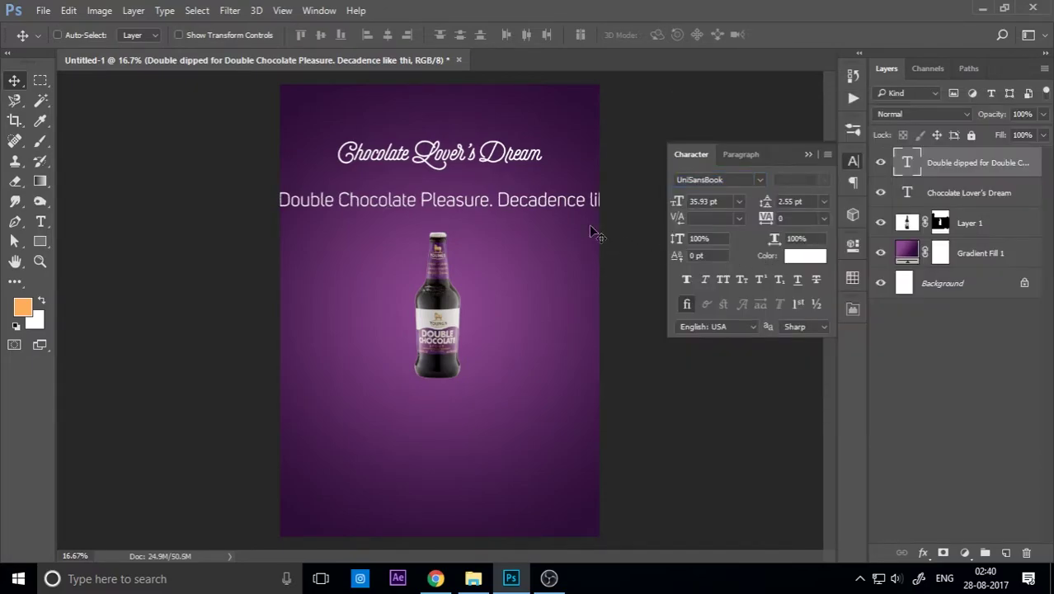
pyautogui.moveTo(516, 211); pyautogui.dragTo(577, 206)
pyautogui.moveTo(372, 206); pyautogui.dragTo(471, 215)
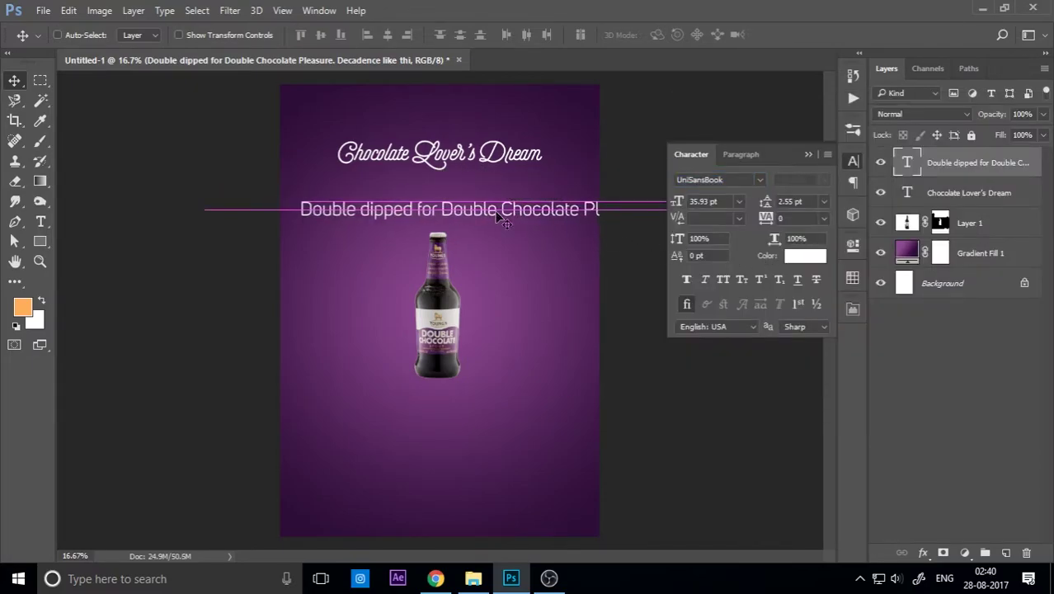
pyautogui.moveTo(684, 199); pyautogui.dragTo(674, 202)
pyautogui.moveTo(530, 213)
pyautogui.mouseDown()
pyautogui.moveTo(450, 197)
pyautogui.moveTo(511, 212)
pyautogui.mouseUp()
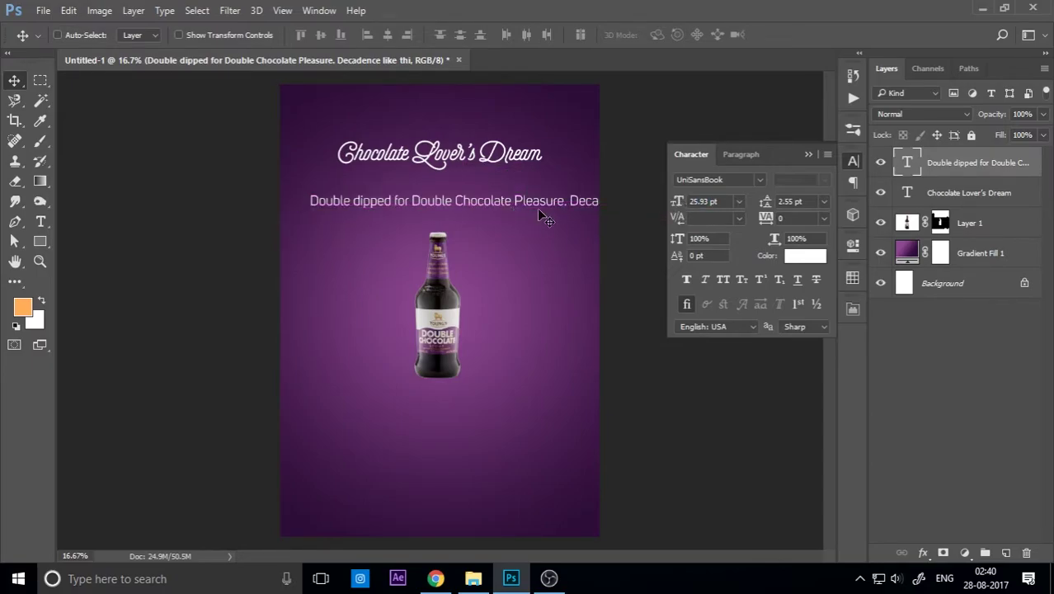
# Give the tagline Auto leading and move the two-line tagline under the title
pyautogui.press('t')
pyautogui.click(569, 204)
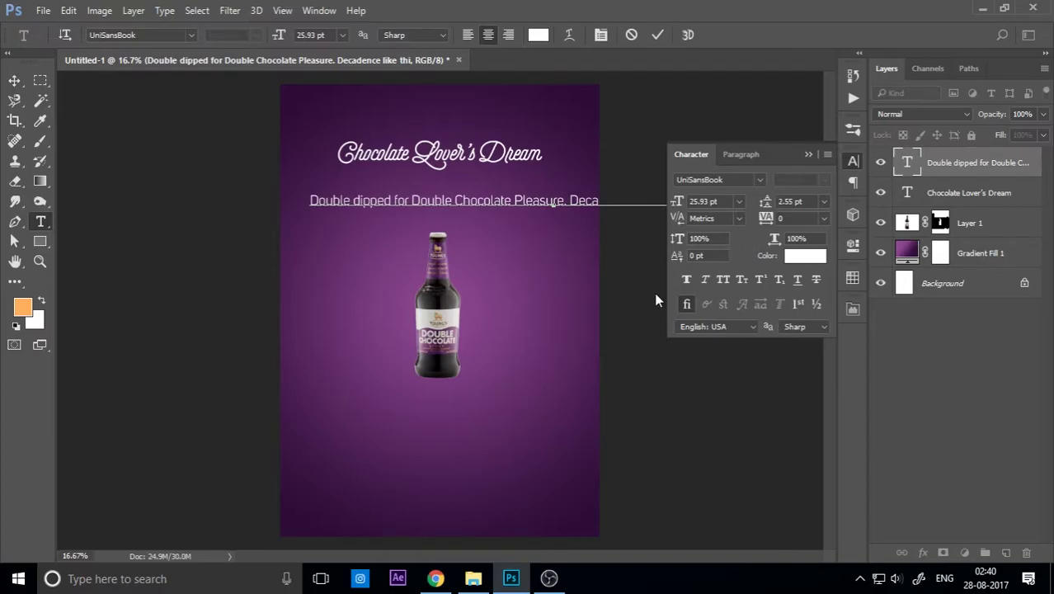
pyautogui.hotkey('ctrl', 'a')
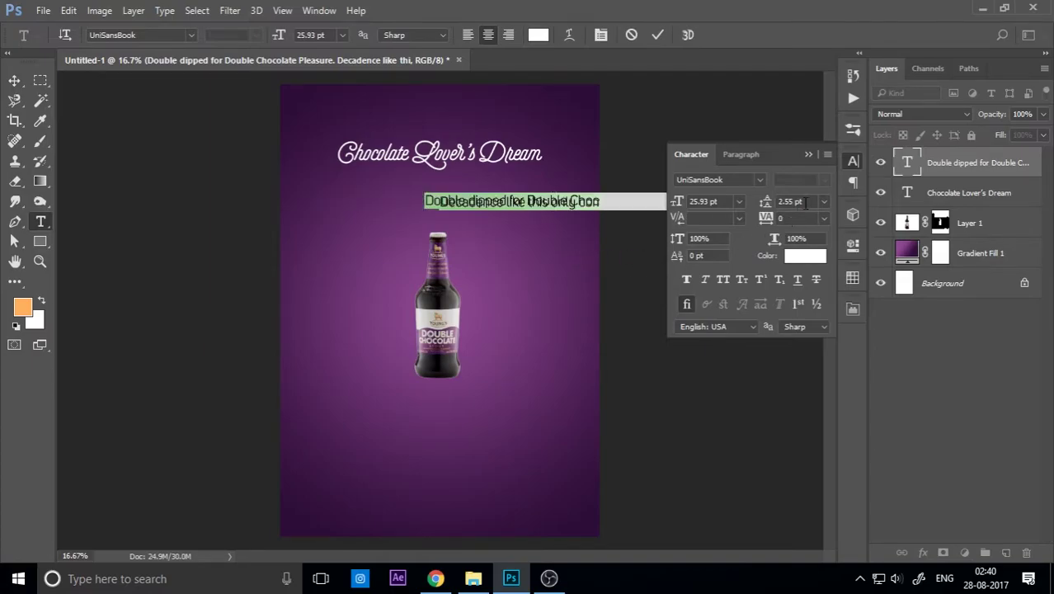
pyautogui.click(824, 201)
pyautogui.click(824, 221)
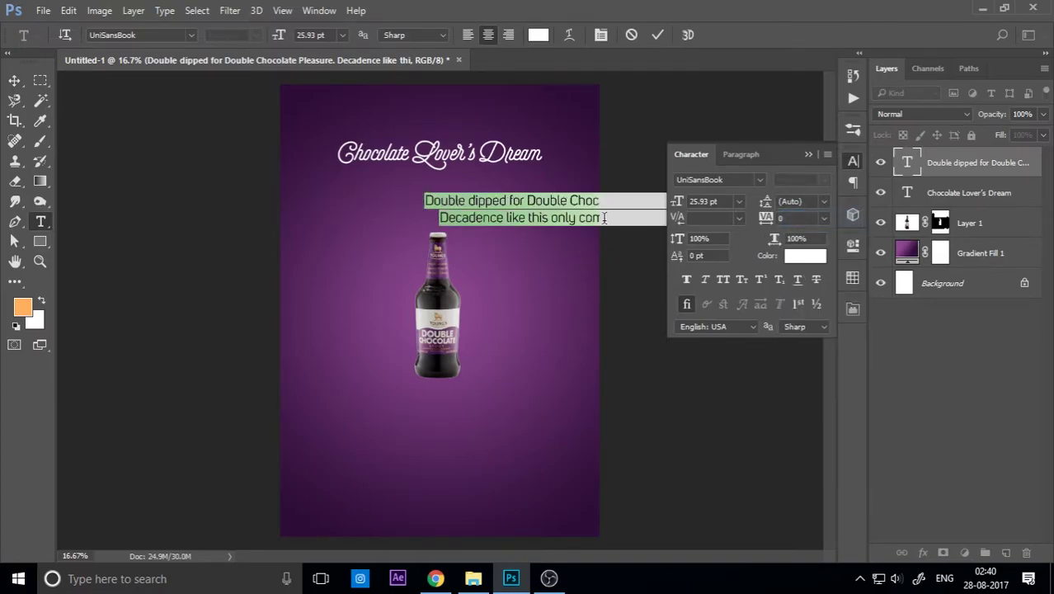
pyautogui.click(14, 80)
pyautogui.moveTo(544, 221); pyautogui.dragTo(461, 221)
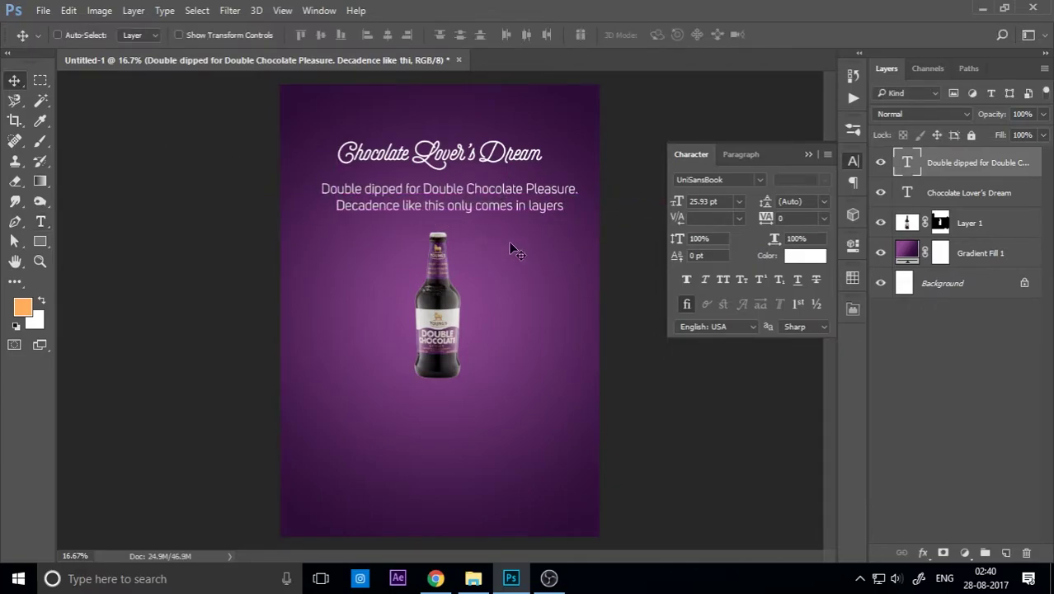
# Replace the tagline word 'layers' with 'Bottle'
pyautogui.press('t')
pyautogui.moveTo(528, 206); pyautogui.dragTo(574, 205)
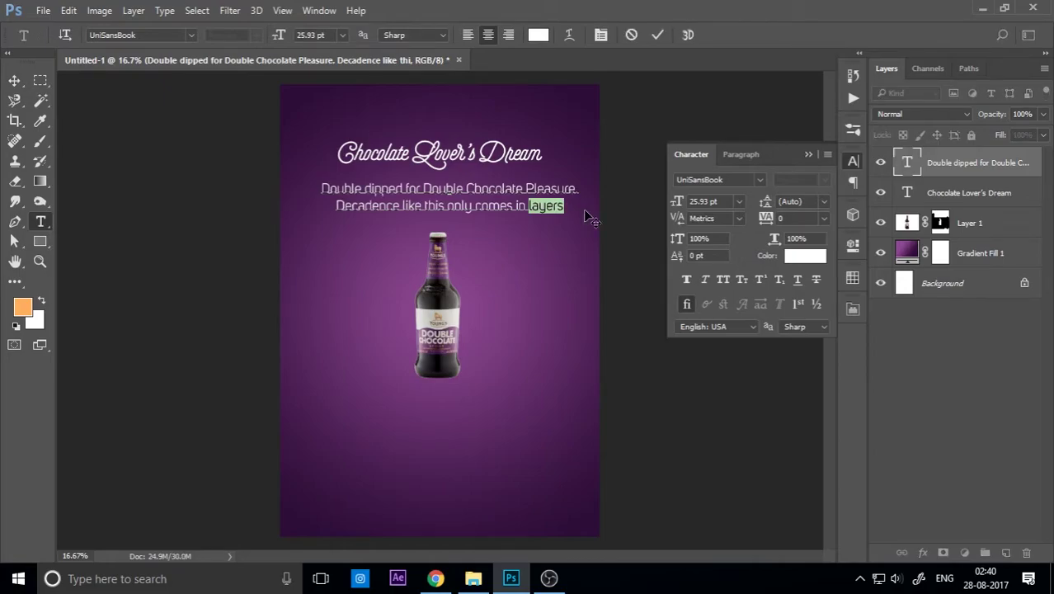
pyautogui.write('Bottle')
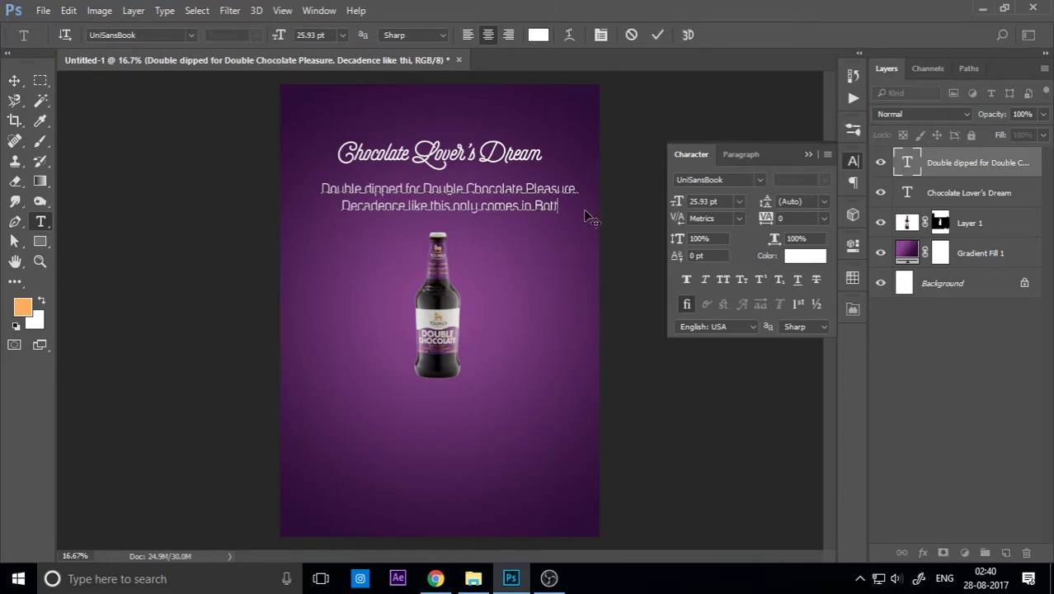
pyautogui.click(14, 80)
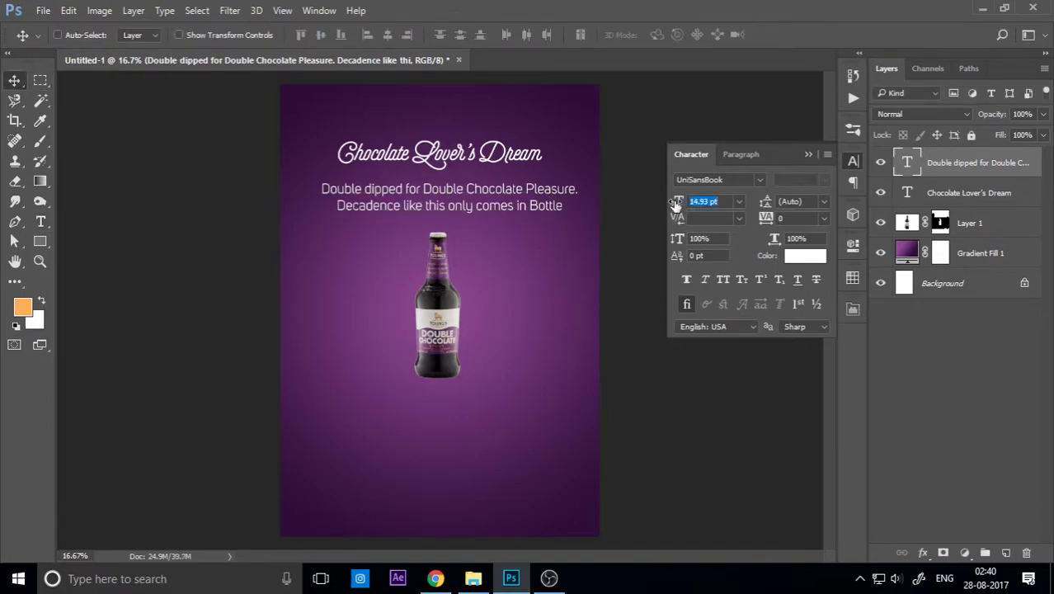
# Shrink the tagline to 17.93 pt and centre it horizontally on the poster
pyautogui.moveTo(684, 202); pyautogui.dragTo(675, 204)
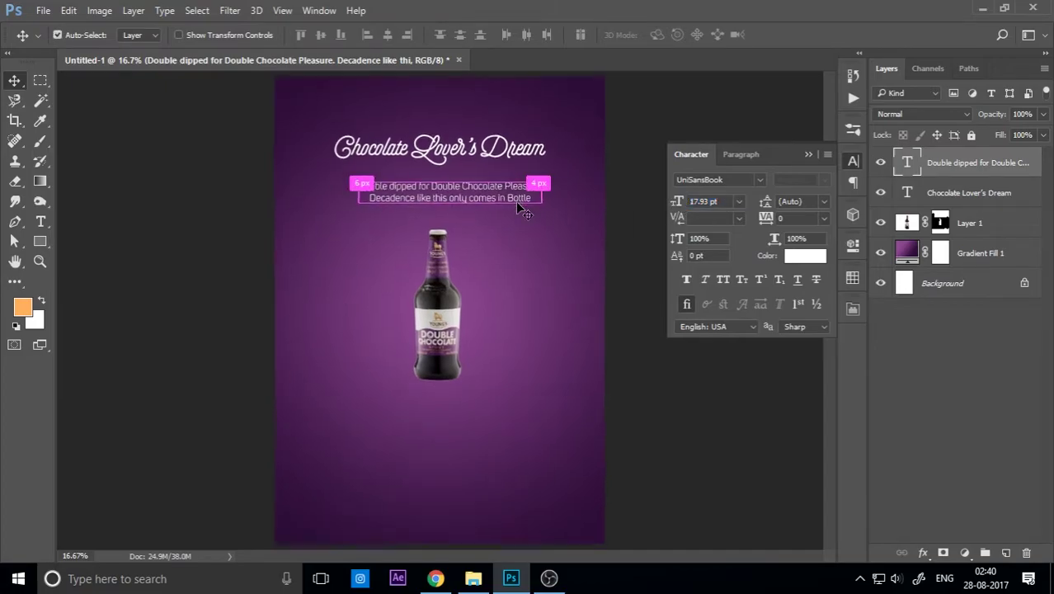
pyautogui.hotkey('ctrl', '+')
pyautogui.moveTo(506, 252); pyautogui.dragTo(508, 330)
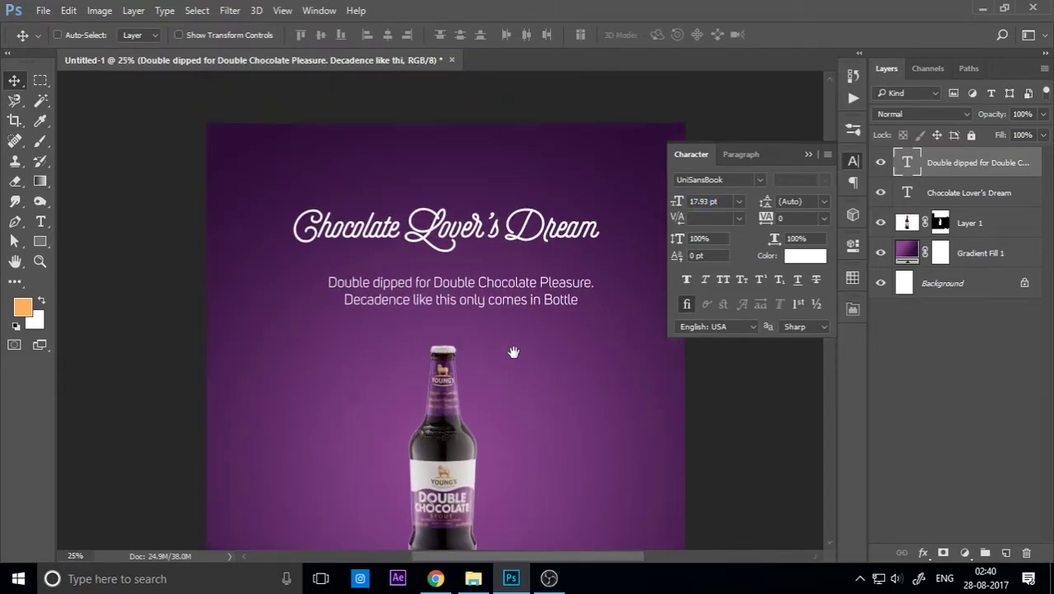
pyautogui.hotkey('ctrl', 'a')
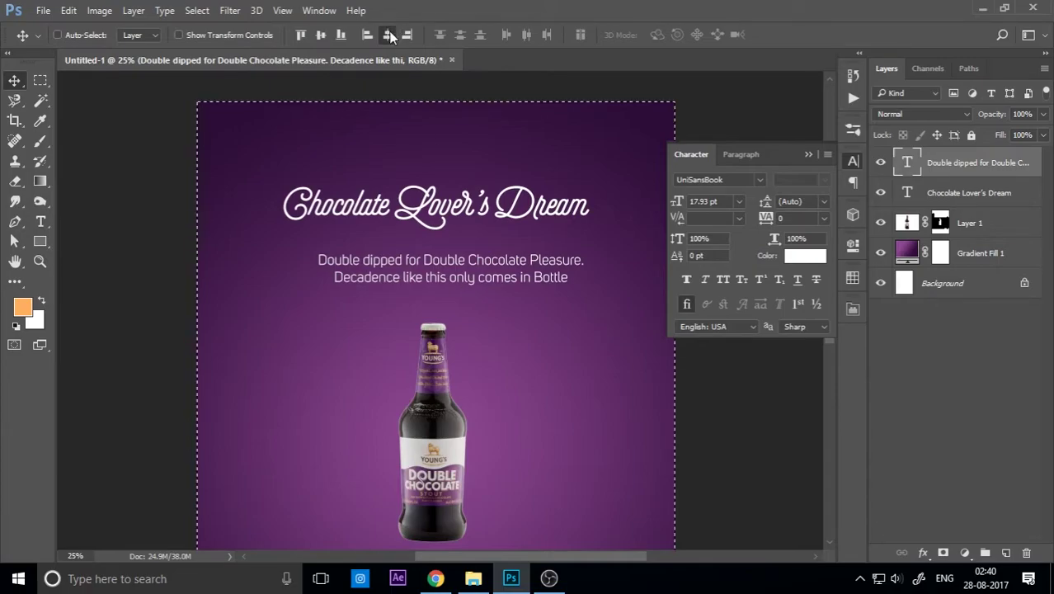
pyautogui.click(387, 34)
pyautogui.hotkey('ctrl', 'd')
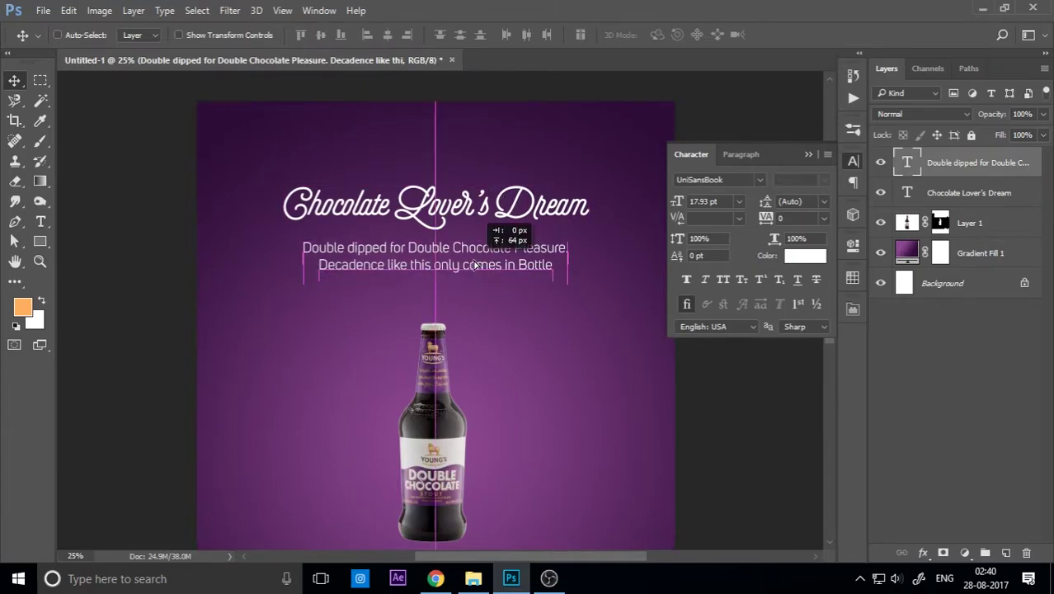
pyautogui.moveTo(541, 276); pyautogui.dragTo(522, 118)
# Search Google Images for a double chocolate logo
pyautogui.click(435, 578)
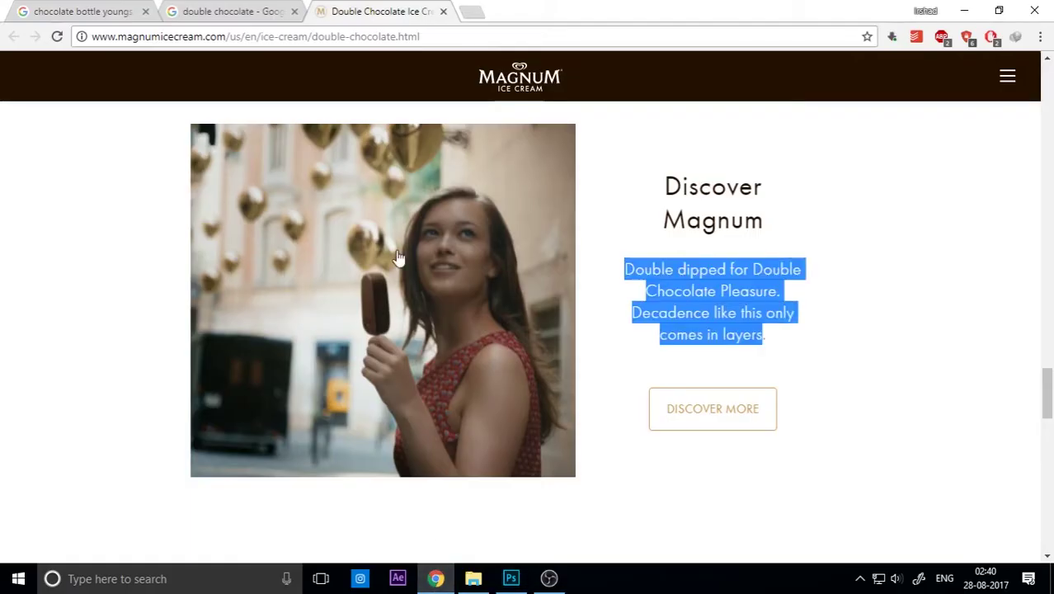
pyautogui.click(268, 10)
pyautogui.click(266, 83)
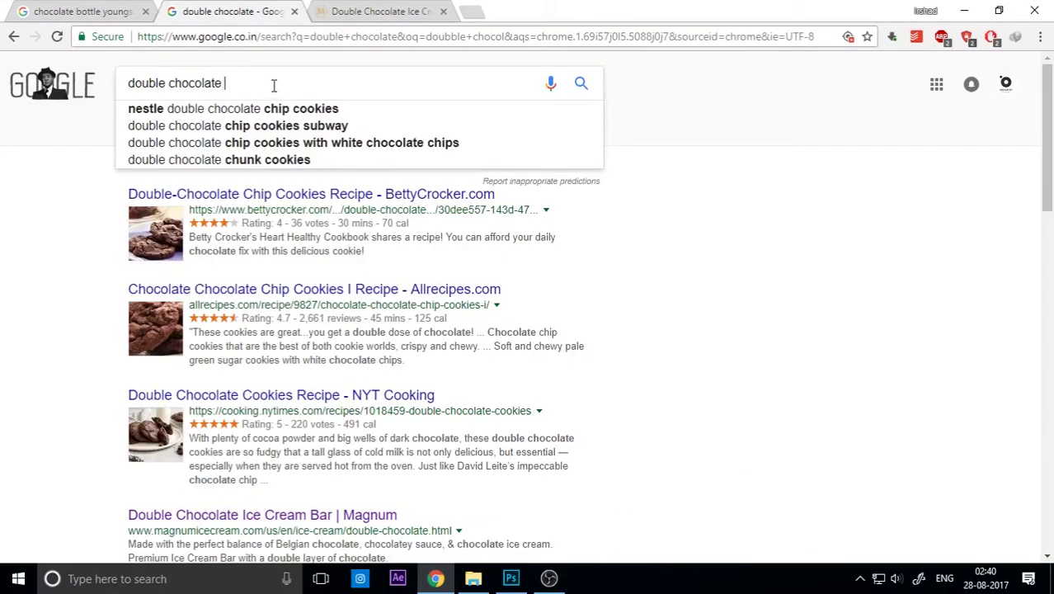
pyautogui.write('logo')
pyautogui.press('Return')
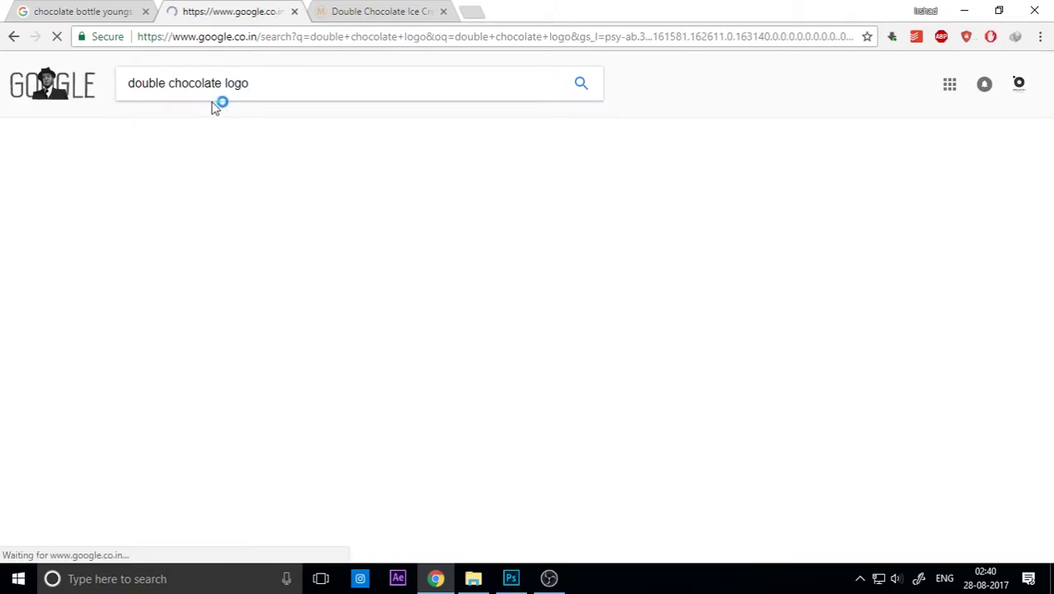
pyautogui.click(183, 131)
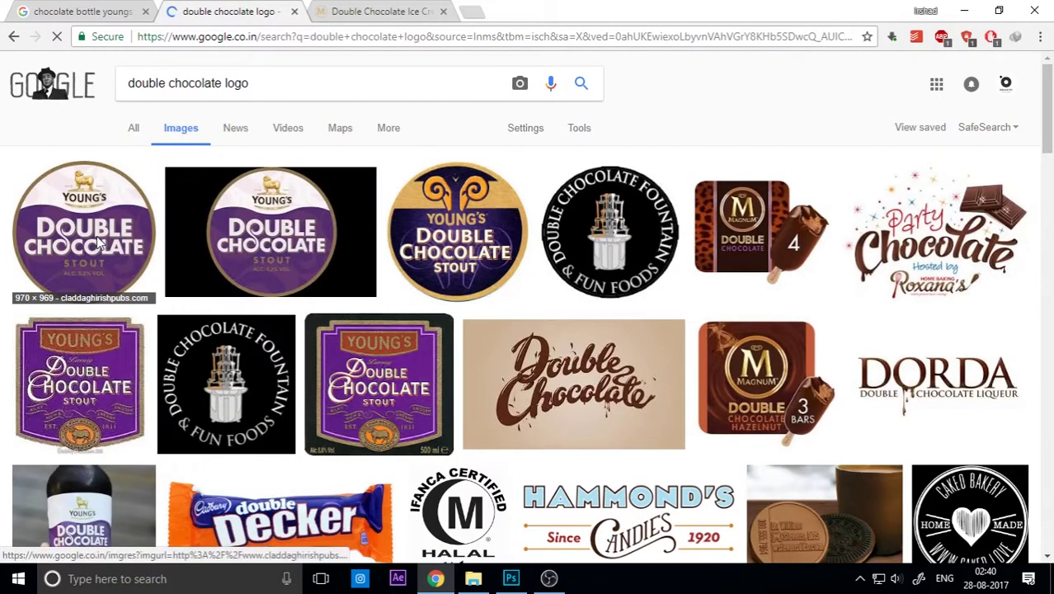
# Save the Young's logo image to the Desktop and drag it into Photoshop
pyautogui.click(97, 236)
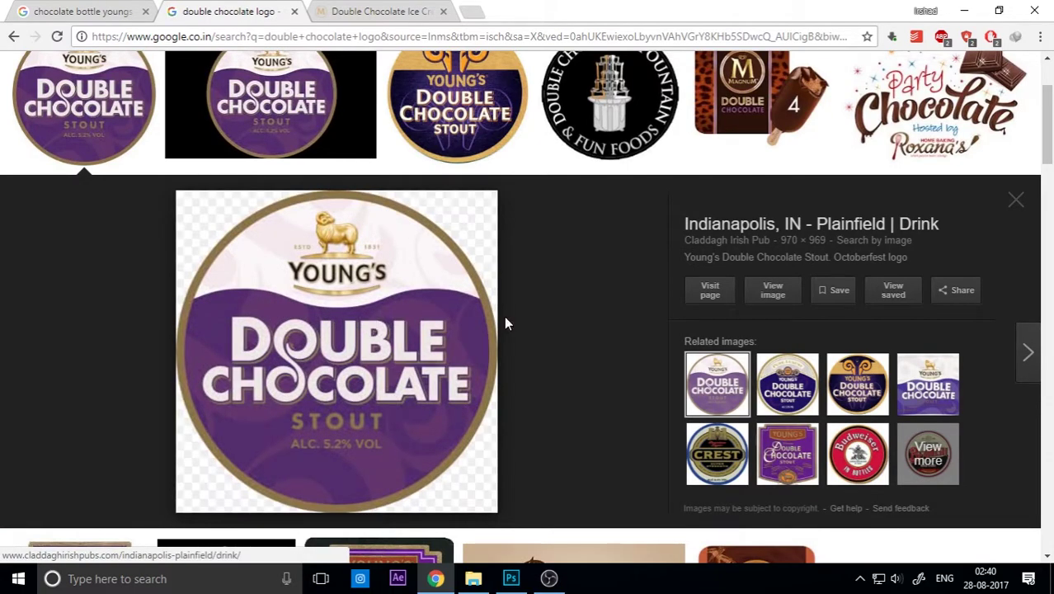
pyautogui.rightClick(343, 305)
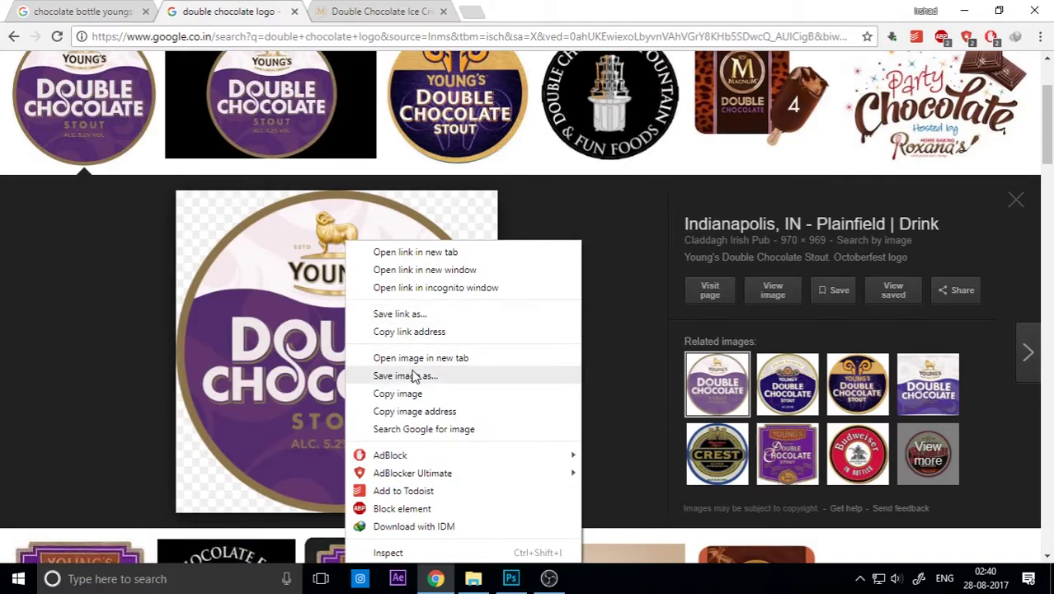
pyautogui.click(412, 375)
pyautogui.press('Return')
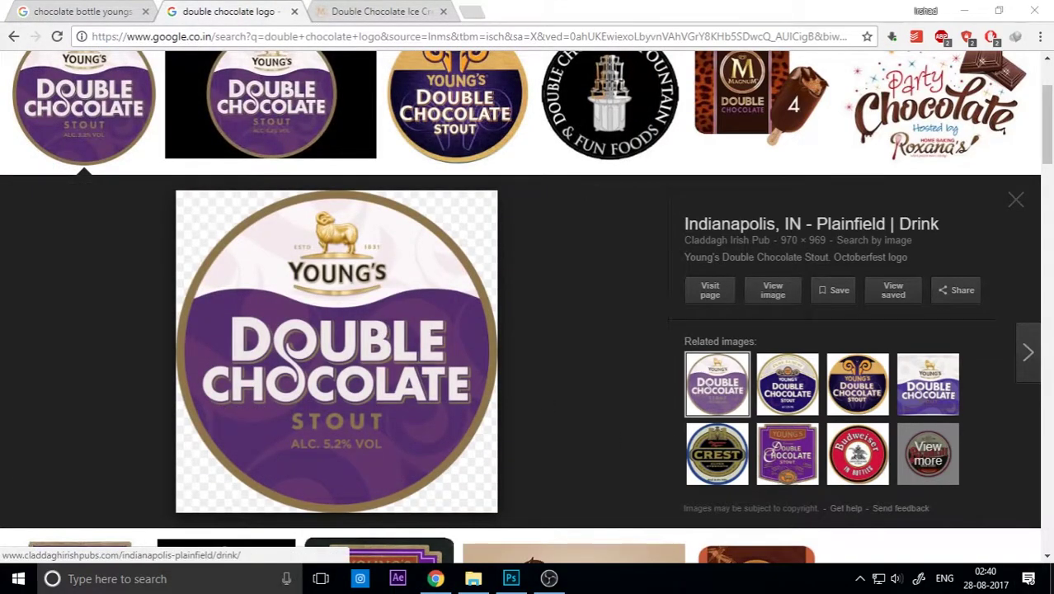
pyautogui.press('super+d')
pyautogui.moveTo(49, 111); pyautogui.dragTo(451, 339)
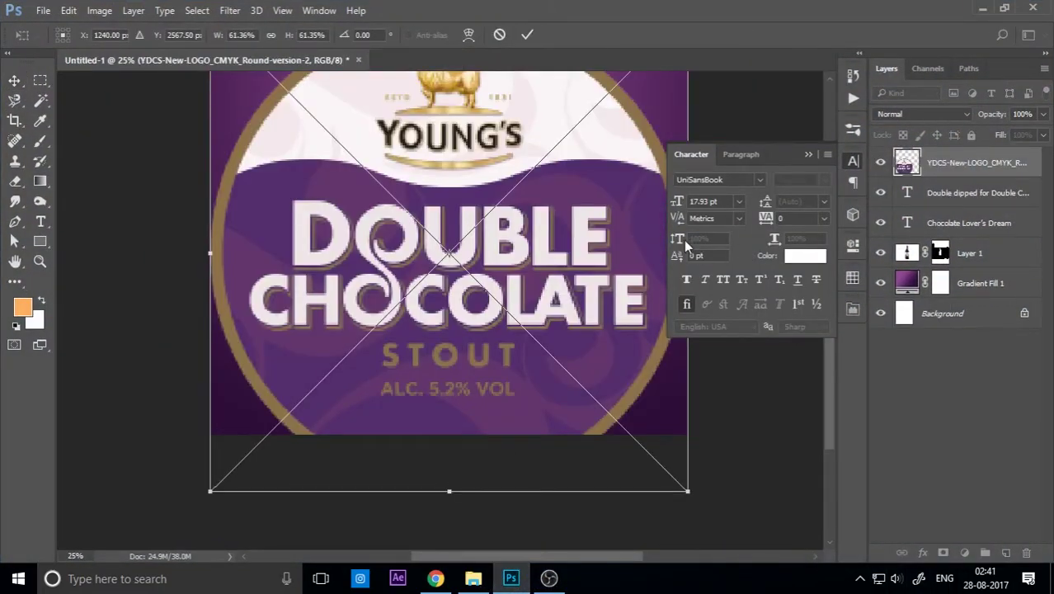
# Commit the placed Young's logo and scale it down to about 8.6%
pyautogui.press('Return')
pyautogui.click(846, 161)
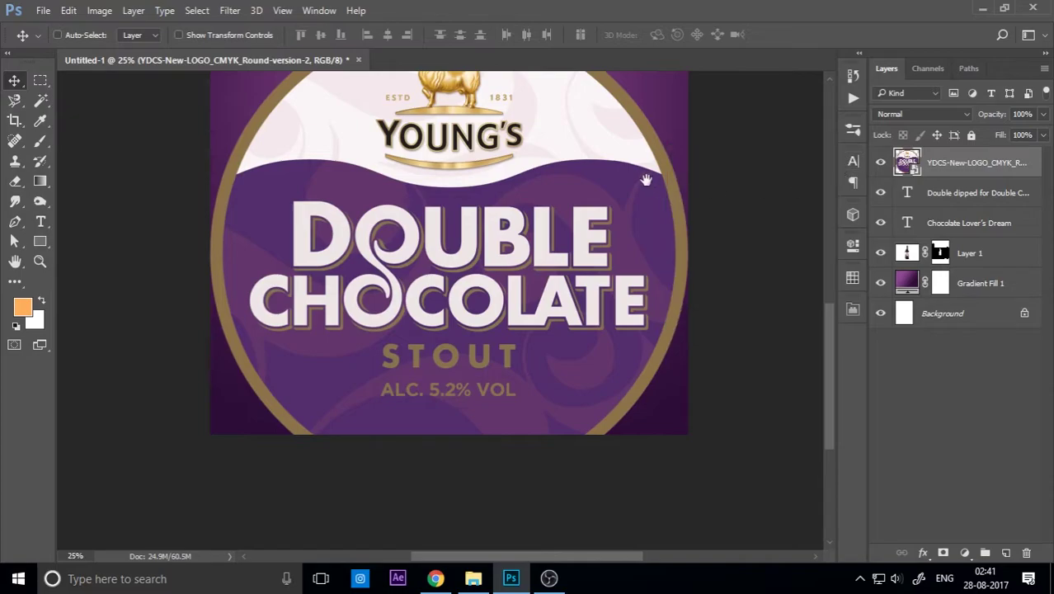
pyautogui.scroll(3, 618, 334)
pyautogui.hotkey('ctrl', 't')
pyautogui.moveTo(663, 166); pyautogui.dragTo(484, 399)
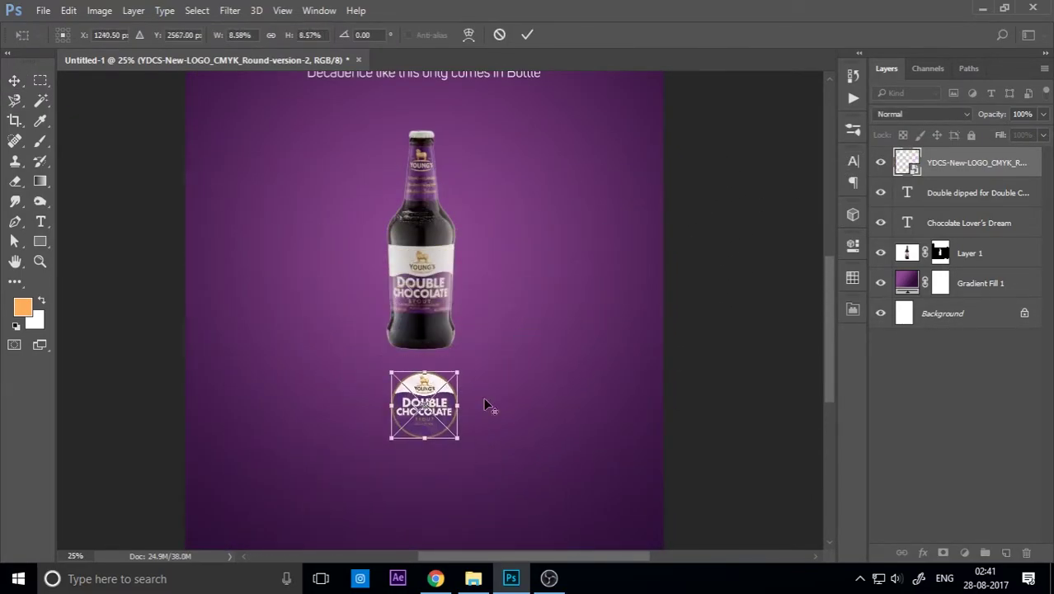
pyautogui.press('Return')
# Move the small logo into the poster's lower-left corner
pyautogui.hotkey('ctrl', '-')
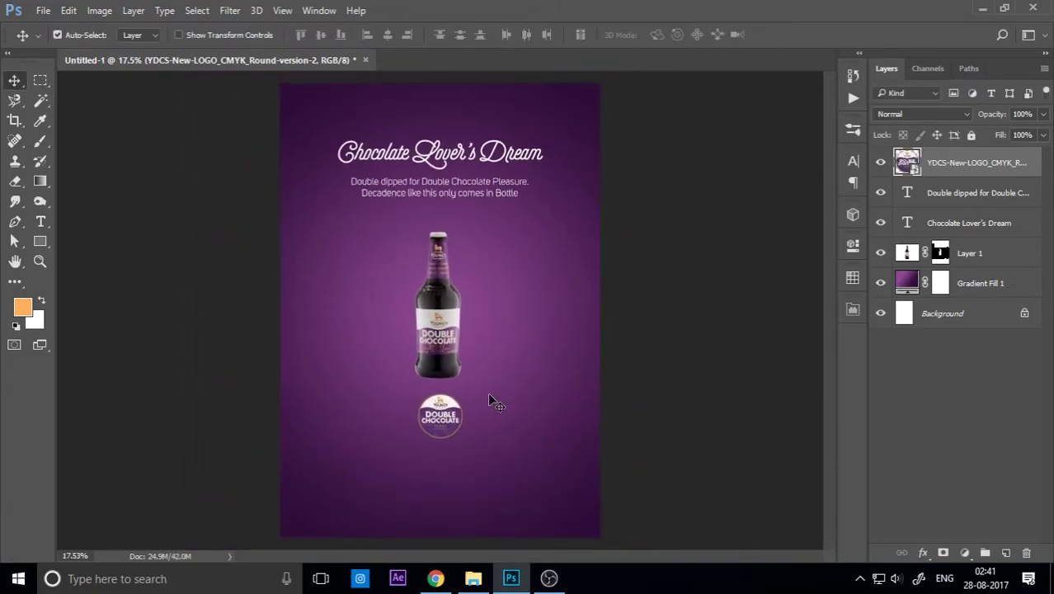
pyautogui.hotkey('ctrl', '+')
pyautogui.hotkey('ctrl', '+')
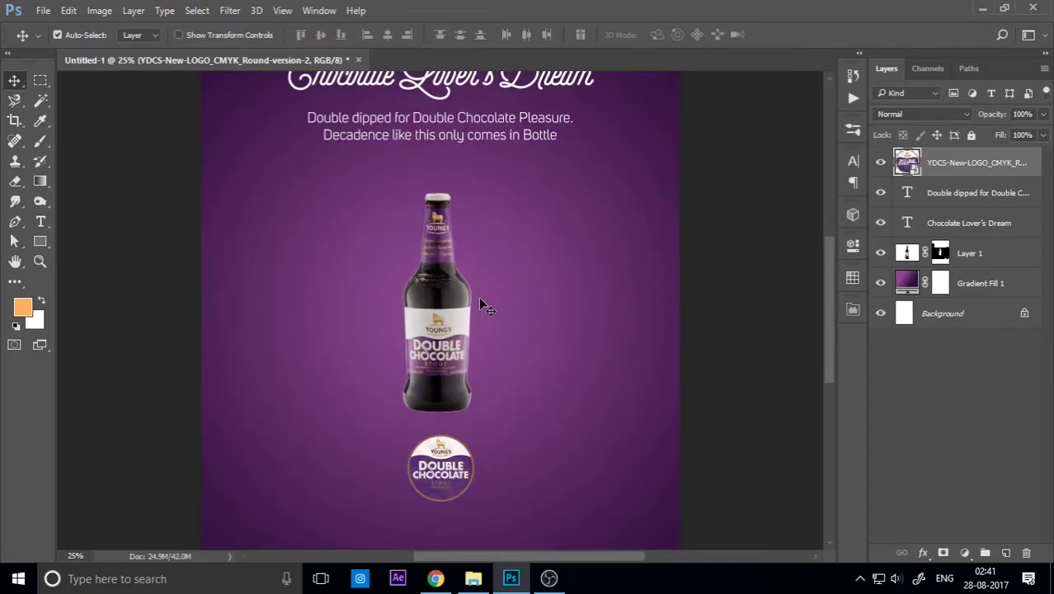
pyautogui.scroll(-5, 595, 248)
pyautogui.moveTo(596, 82); pyautogui.dragTo(540, 237)
pyautogui.scroll(-2, 540, 237)
pyautogui.moveTo(466, 272); pyautogui.dragTo(224, 448)
pyautogui.moveTo(400, 353); pyautogui.dragTo(418, 272)
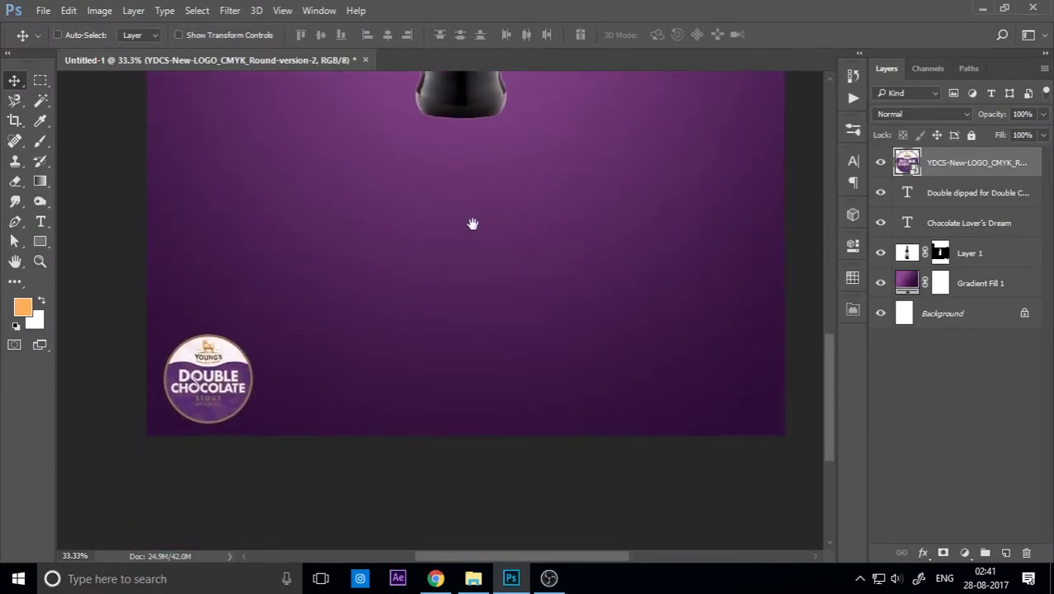
pyautogui.scroll(3, 444, 253)
pyautogui.click(435, 578)
# Select and copy the 'Discover the world of Magnum' heading from the Magnum page
pyautogui.click(367, 10)
pyautogui.moveTo(387, 408); pyautogui.dragTo(607, 405)
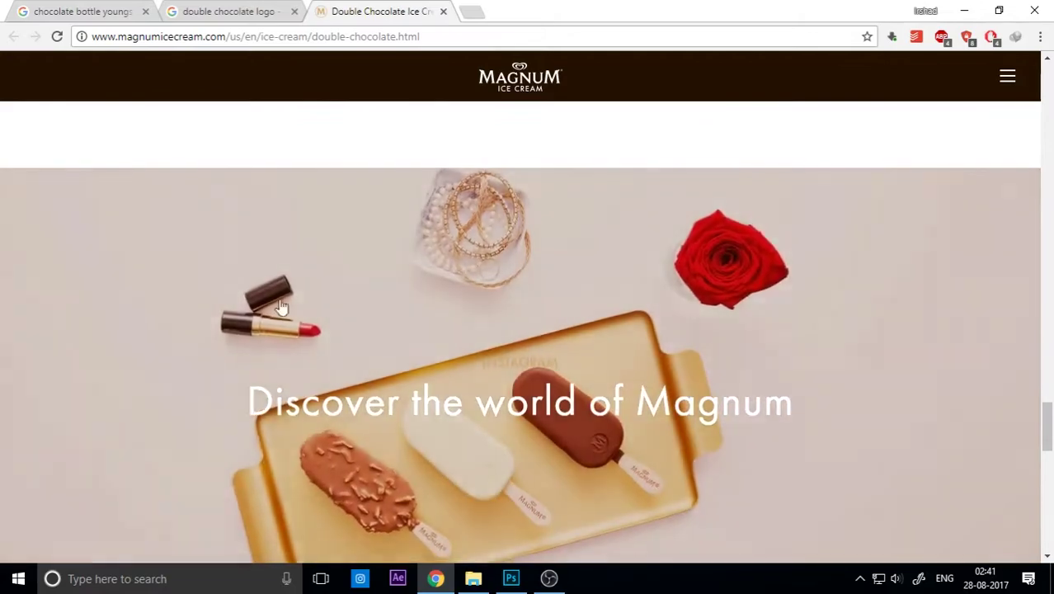
pyautogui.moveTo(243, 363); pyautogui.dragTo(798, 398)
pyautogui.hotkey('ctrl', 'c')
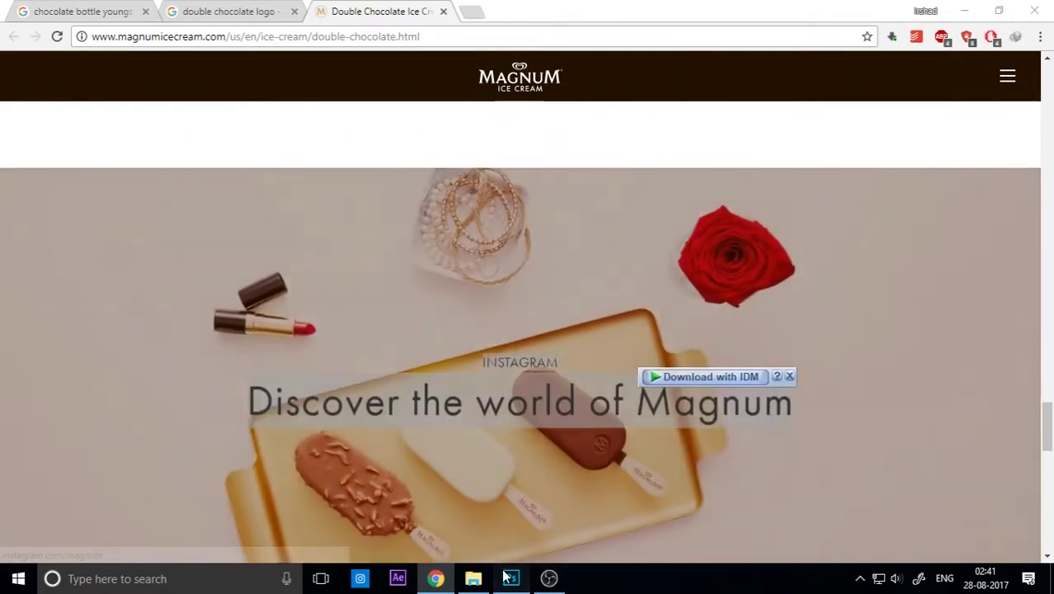
pyautogui.click(511, 579)
# Paste the Magnum heading as new text below the bottle, deleting 'INSTAGRAM'
pyautogui.press('t')
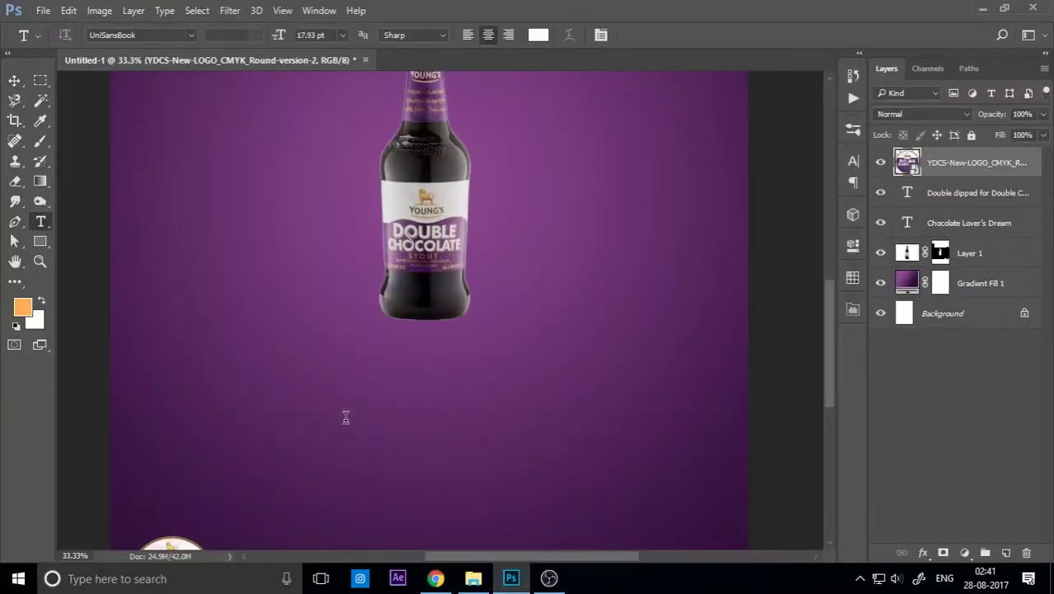
pyautogui.click(345, 417)
pyautogui.hotkey('ctrl', 'v')
pyautogui.moveTo(415, 439); pyautogui.dragTo(157, 405)
pyautogui.press('BackSpace')
pyautogui.press('BackSpace')
pyautogui.press('BackSpace')
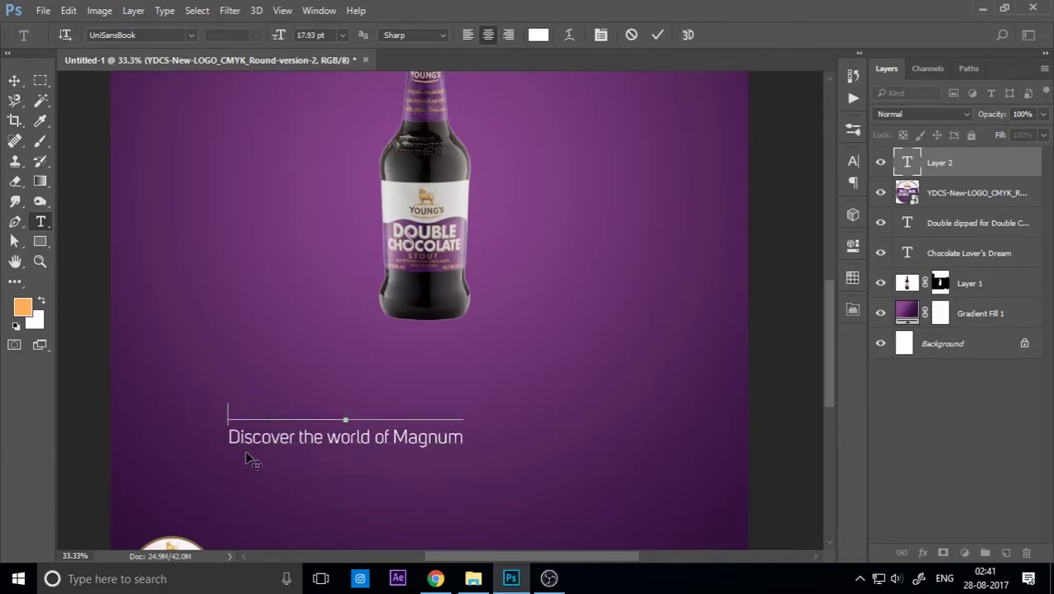
pyautogui.click(15, 80)
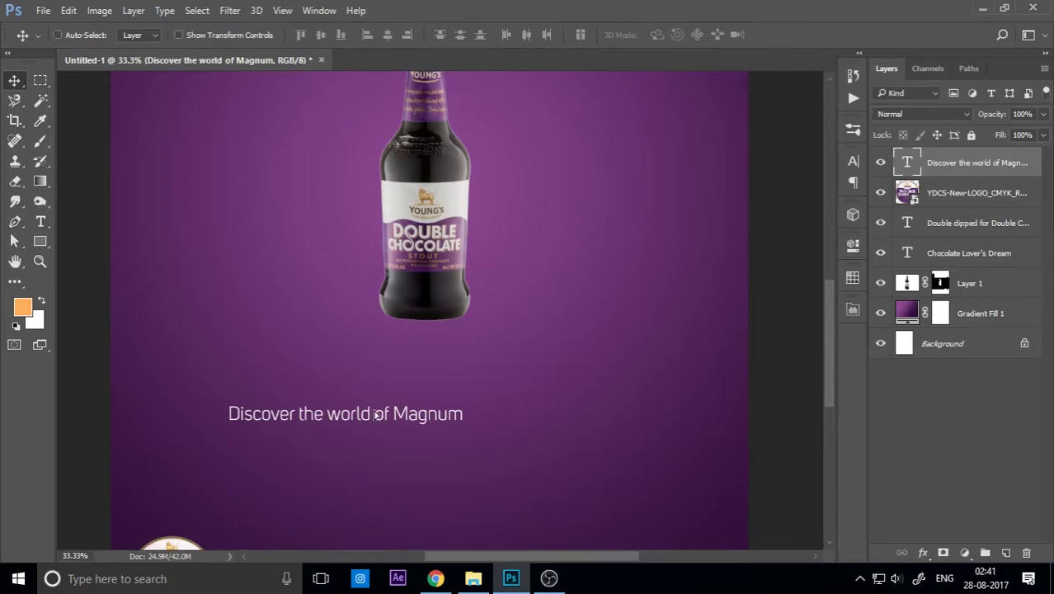
# Shift the Magnum line to the right, commit it, and select the whole canvas
pyautogui.moveTo(373, 413); pyautogui.dragTo(436, 409)
pyautogui.press('t')
pyautogui.click(446, 410)
pyautogui.hotkey('ctrl', 'a')
pyautogui.hotkey('ctrl', 'Return')
pyautogui.click(40, 80)
pyautogui.hotkey('ctrl', 'a')
pyautogui.click(436, 578)
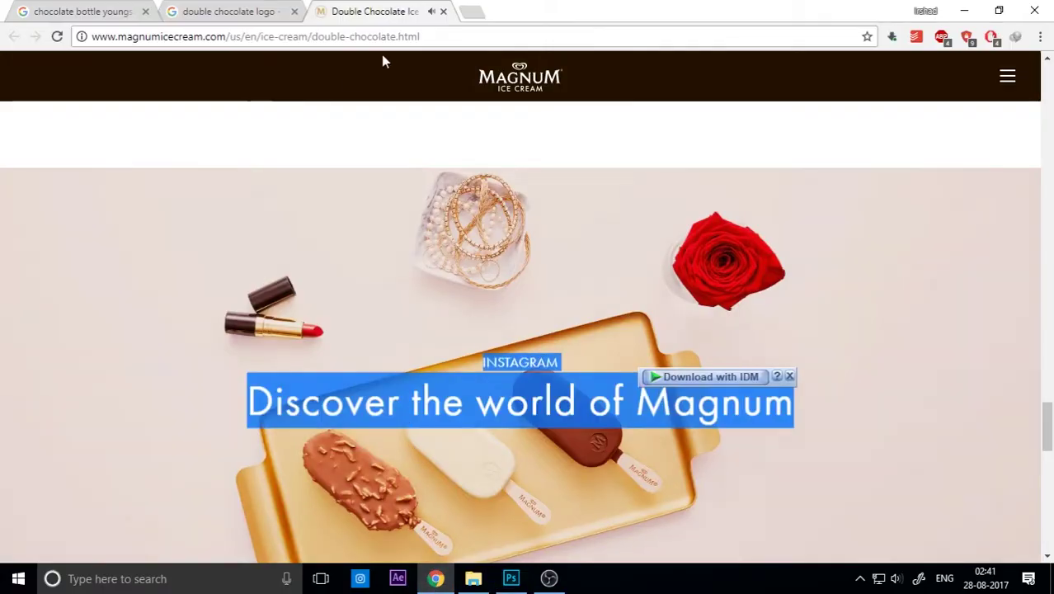
# Set the Magnum line's font to UniSansSemiBoldItalic
pyautogui.click(230, 11)
pyautogui.click(511, 578)
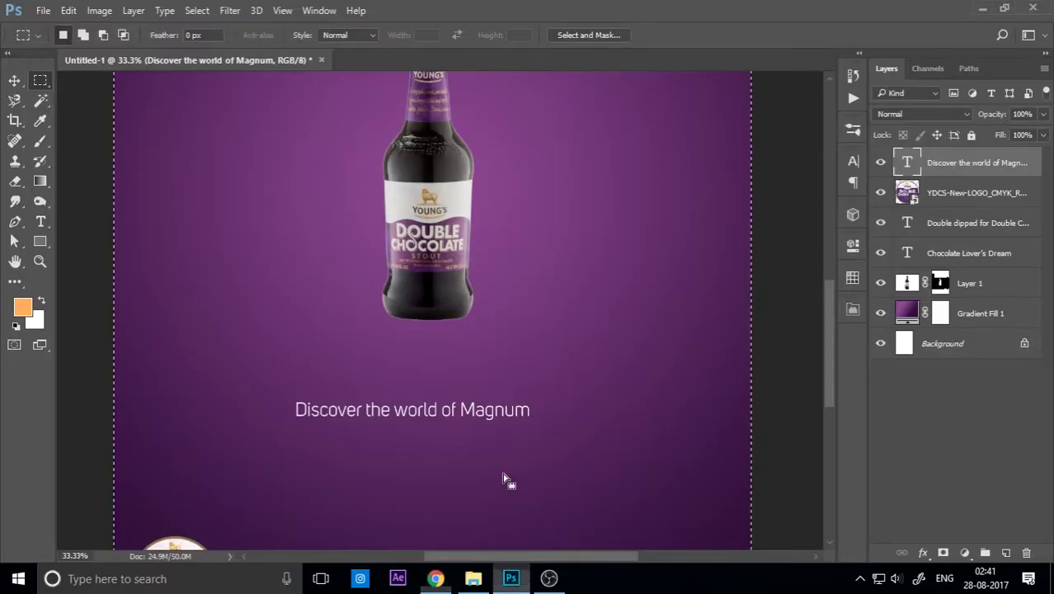
pyautogui.click(487, 390)
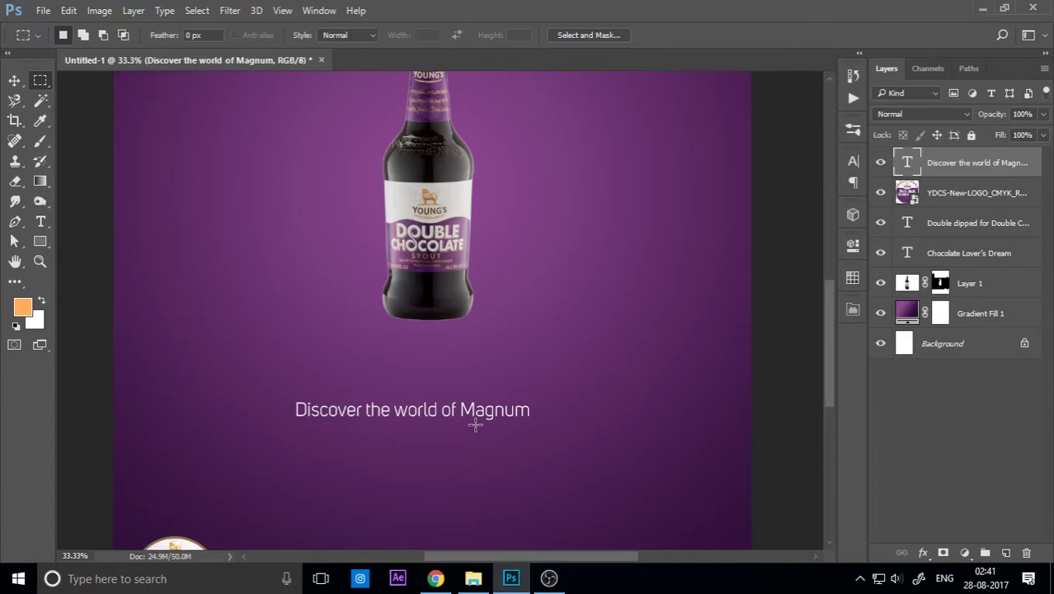
pyautogui.press('v')
pyautogui.click(856, 167)
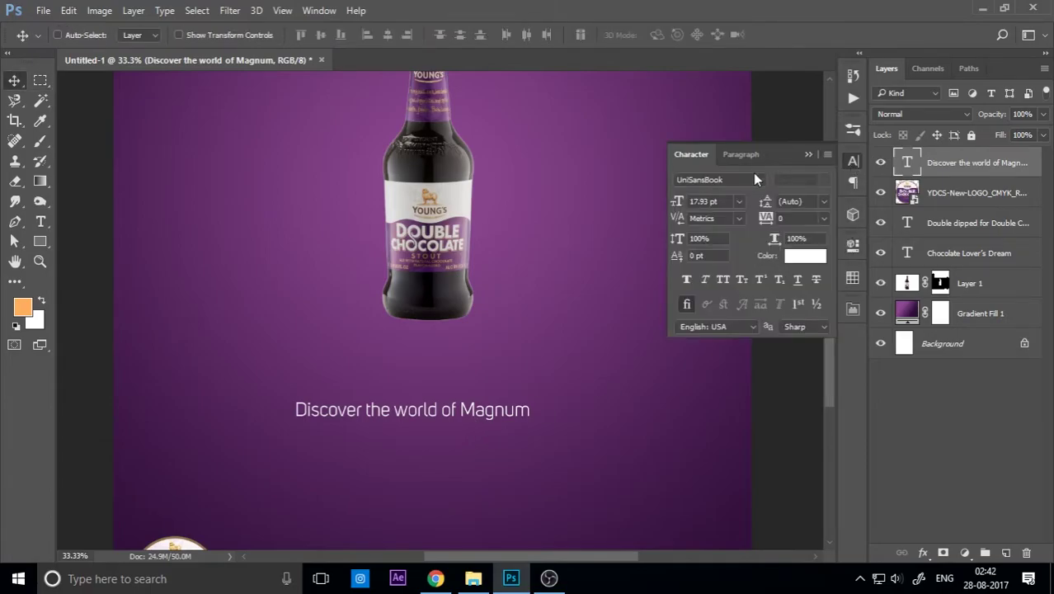
pyautogui.click(755, 175)
pyautogui.hotkey('ctrl', 'a')
pyautogui.write('uni')
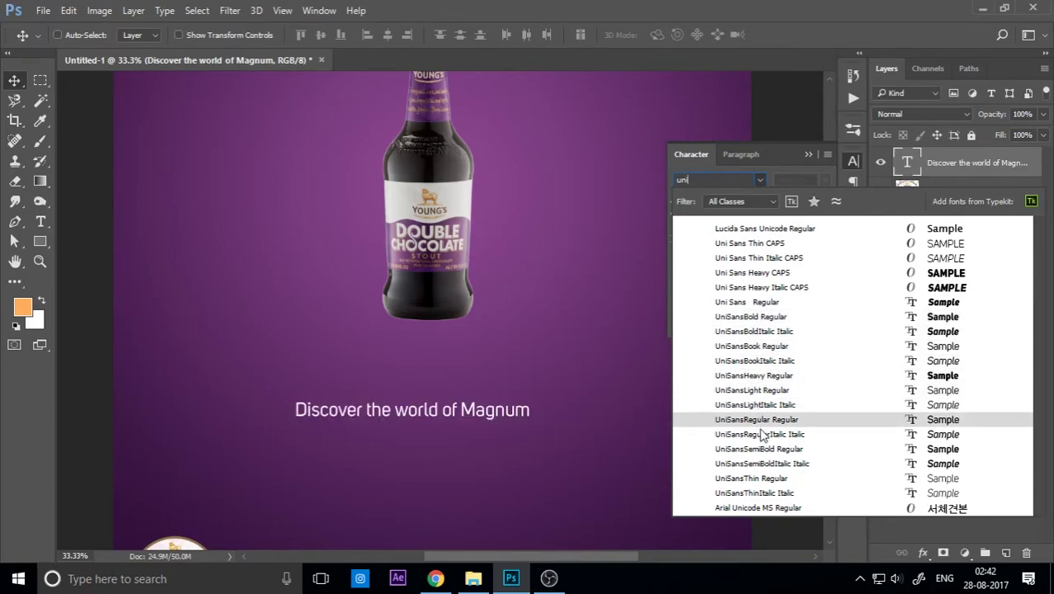
pyautogui.click(767, 464)
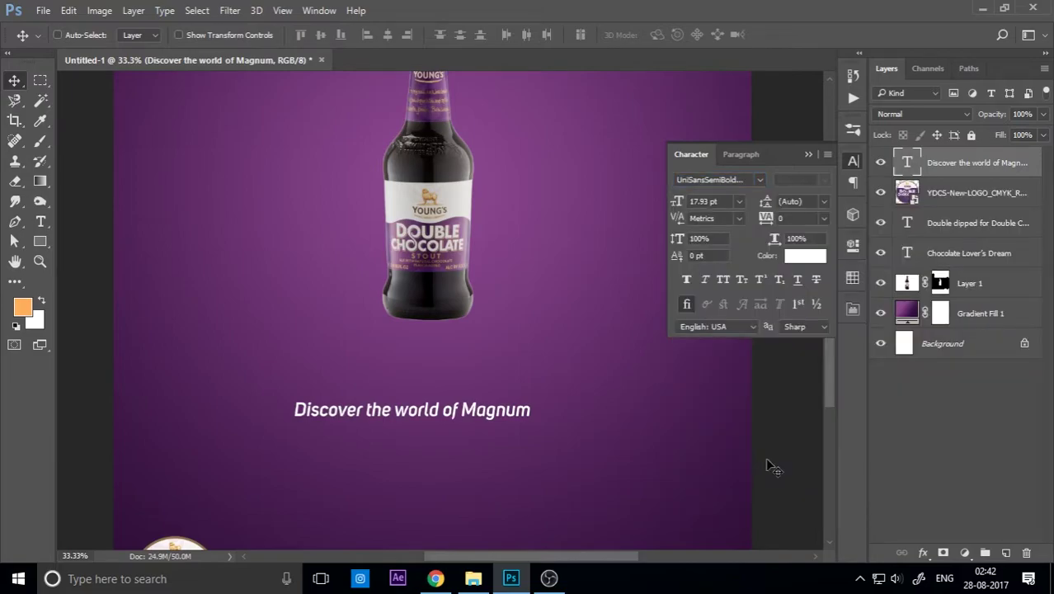
pyautogui.click(853, 160)
# Centre the Magnum line horizontally on the poster and zoom out
pyautogui.hotkey('ctrl', 'a')
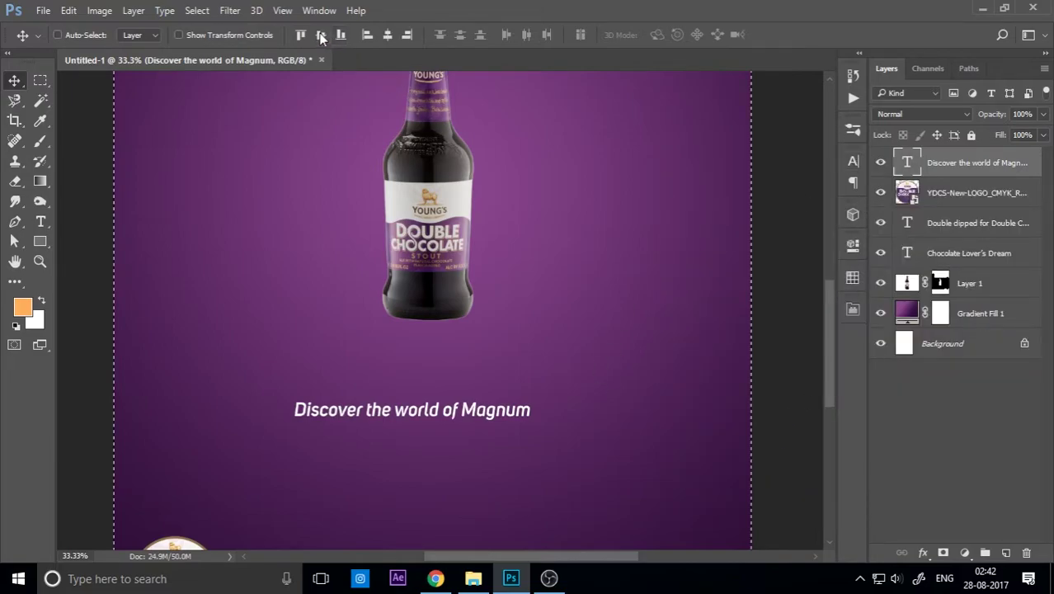
pyautogui.click(387, 35)
pyautogui.hotkey('ctrl', 'd')
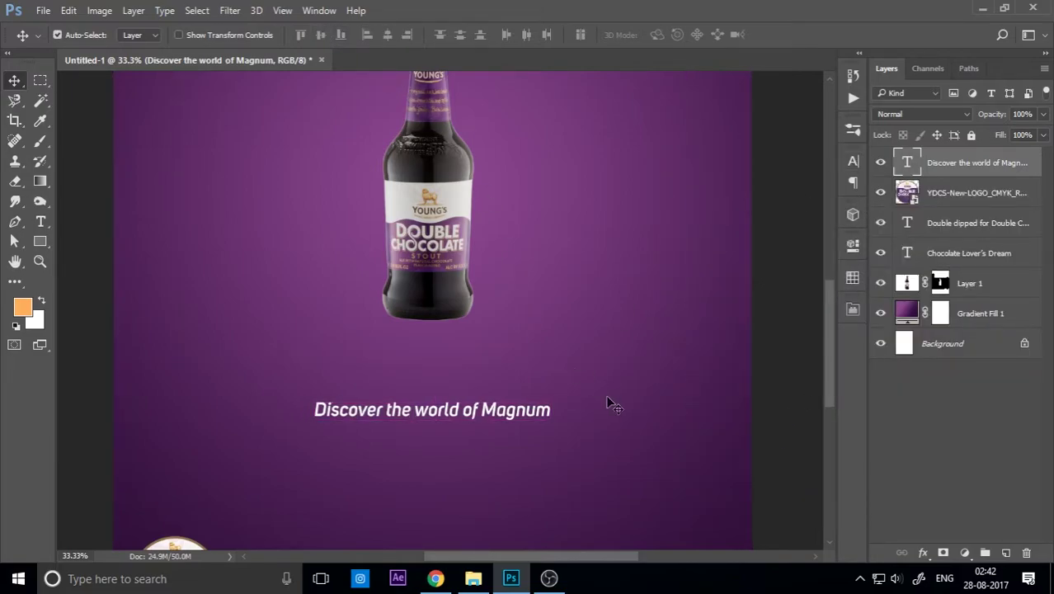
pyautogui.hotkey('ctrl', '-')
pyautogui.hotkey('ctrl', '-')
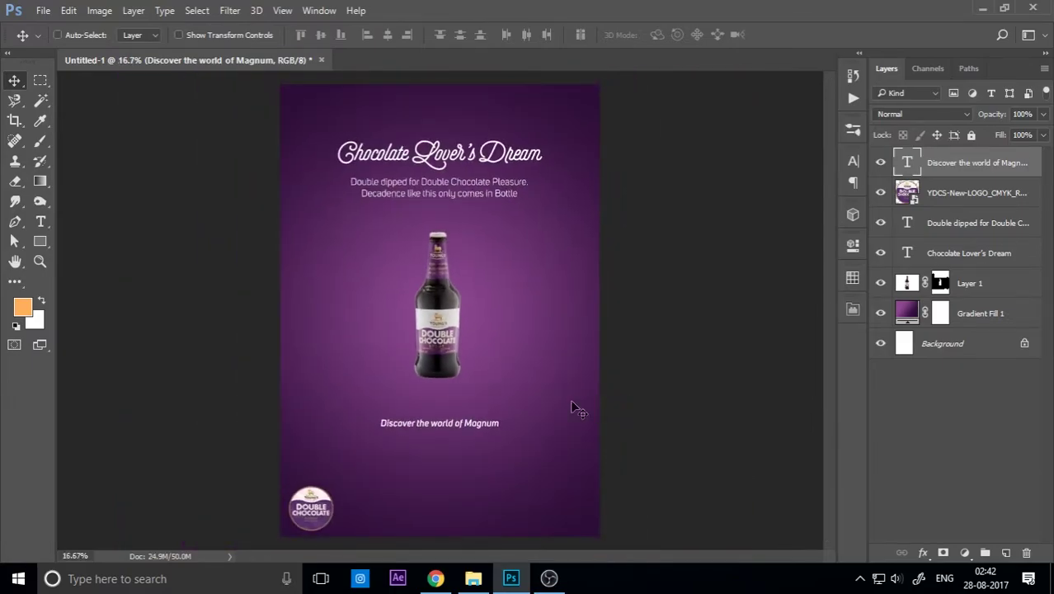
# Lower the Magnum line, rename the logo layer 'LOGO' and shrink it to about 6.7%
pyautogui.moveTo(441, 432); pyautogui.dragTo(441, 449)
pyautogui.click(955, 196)
pyautogui.doubleClick(954, 195)
pyautogui.write('LO')
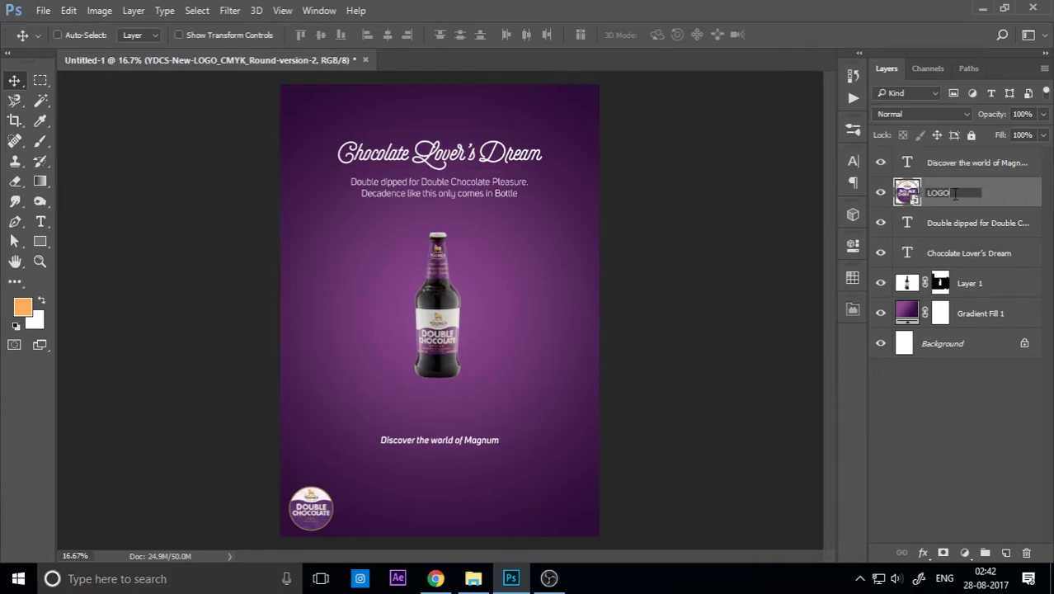
pyautogui.write('GO')
pyautogui.press('Return')
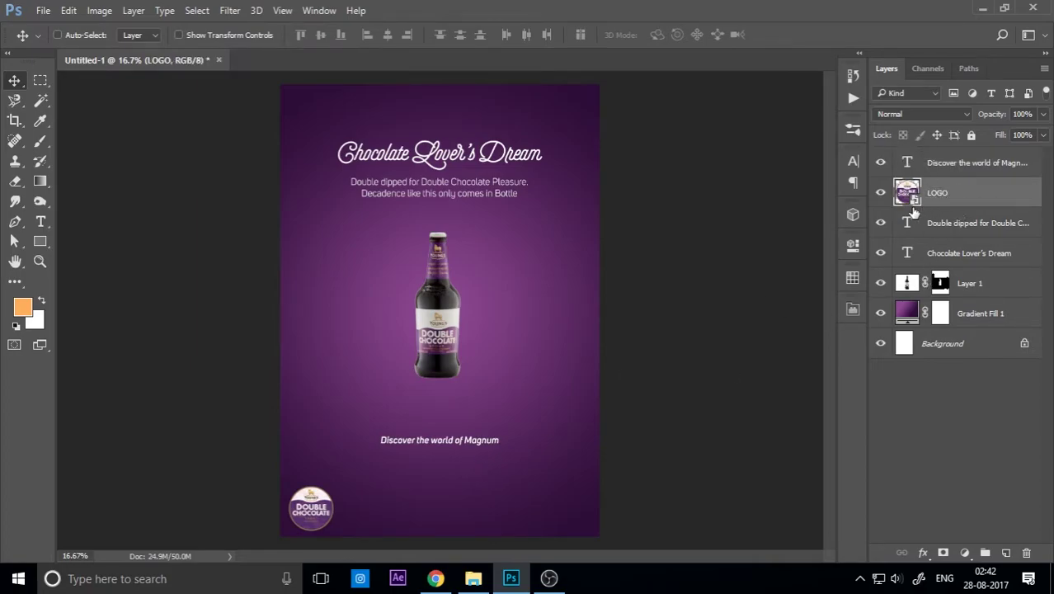
pyautogui.hotkey('ctrl', 't')
pyautogui.moveTo(334, 487); pyautogui.dragTo(306, 515)
pyautogui.press('Return')
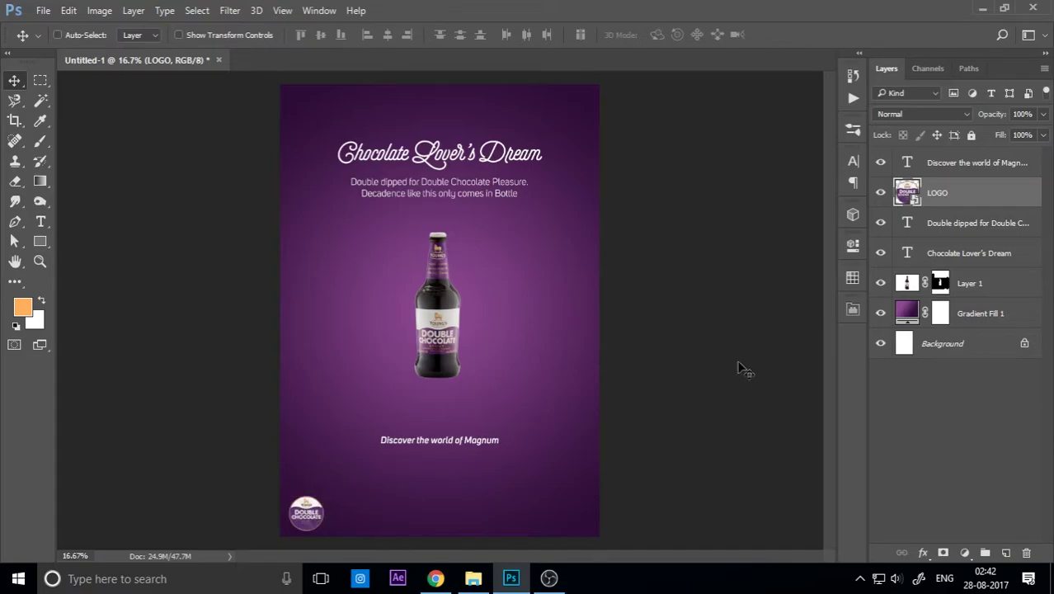
# Nudge the Magnum line lower and rename Layer 1 to 'Bottle'
pyautogui.click(978, 162)
pyautogui.moveTo(448, 445); pyautogui.dragTo(448, 454)
pyautogui.doubleClick(971, 283)
pyautogui.write('Bottl')
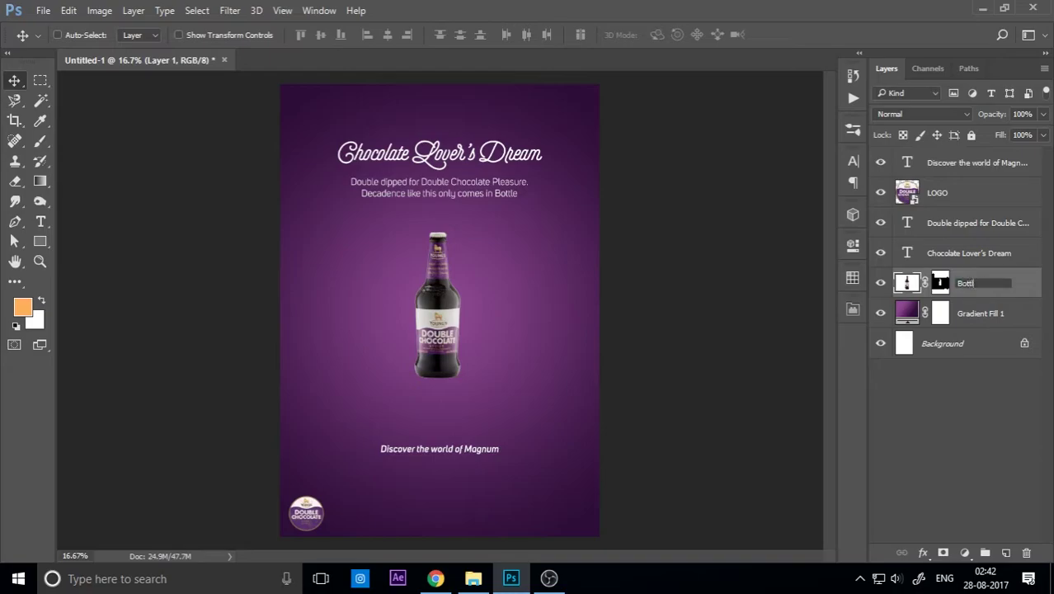
pyautogui.write('e')
pyautogui.press('Return')
pyautogui.doubleClick(981, 314)
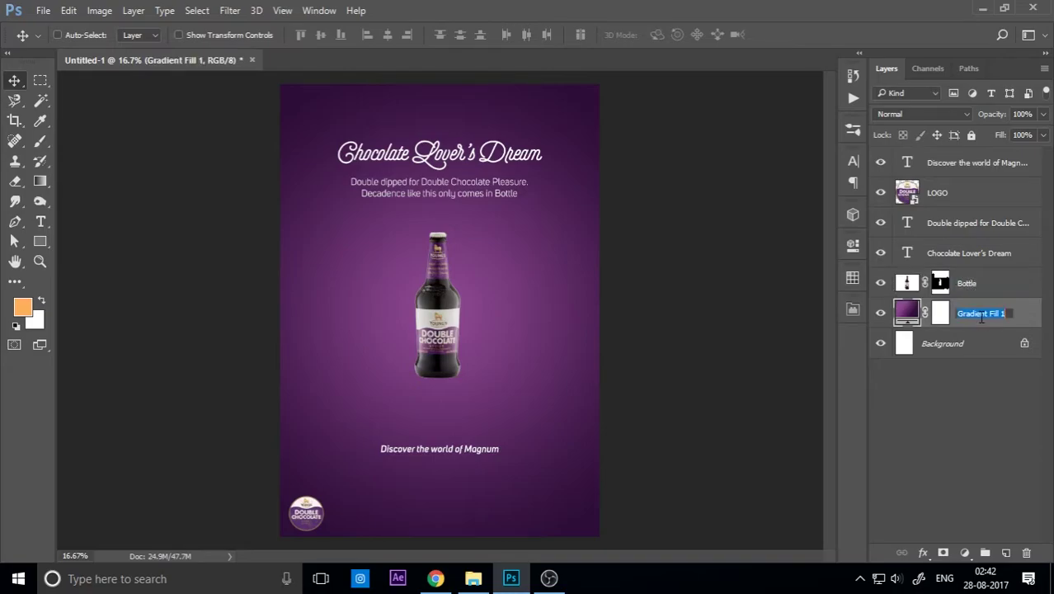
# Name the gradient layer 'BG', move Chocolate Lover's Dream to the top and Bottle to third
pyautogui.write('BG')
pyautogui.press('Return')
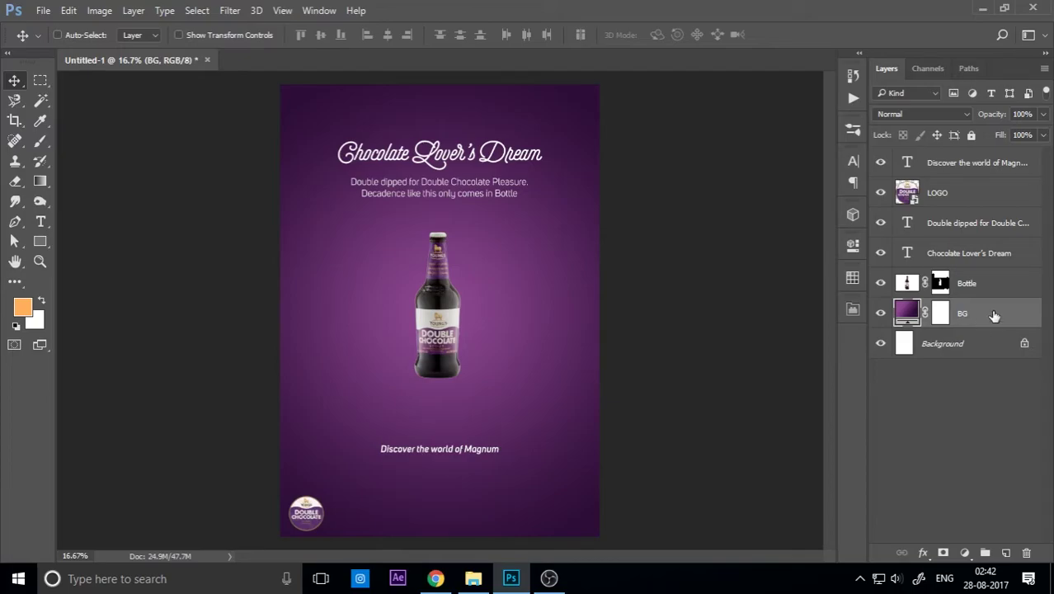
pyautogui.click(998, 288)
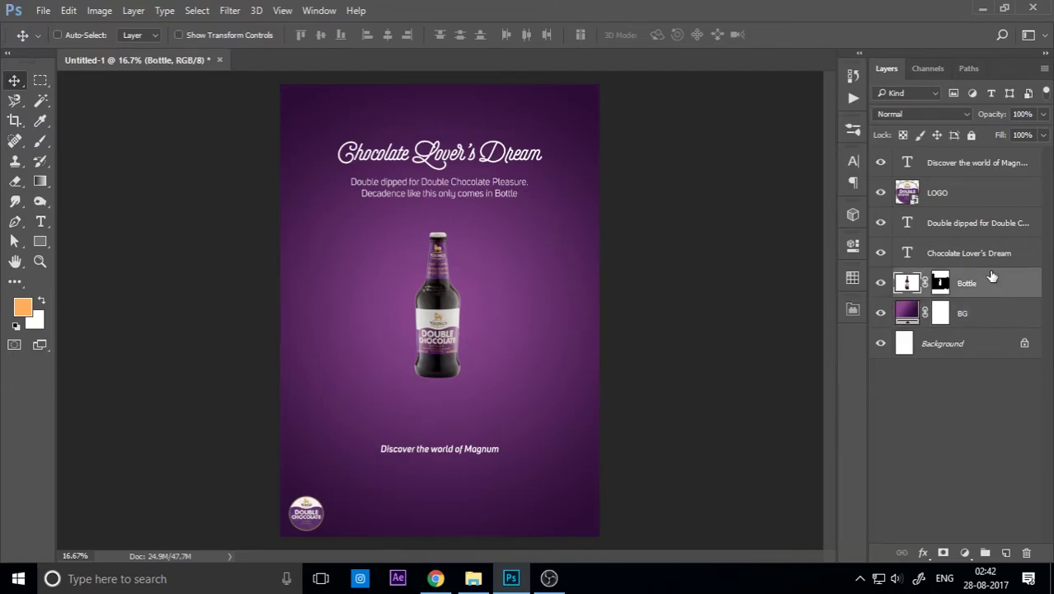
pyautogui.moveTo(992, 257); pyautogui.dragTo(1003, 191)
pyautogui.click(964, 259)
pyautogui.moveTo(960, 284); pyautogui.dragTo(986, 201)
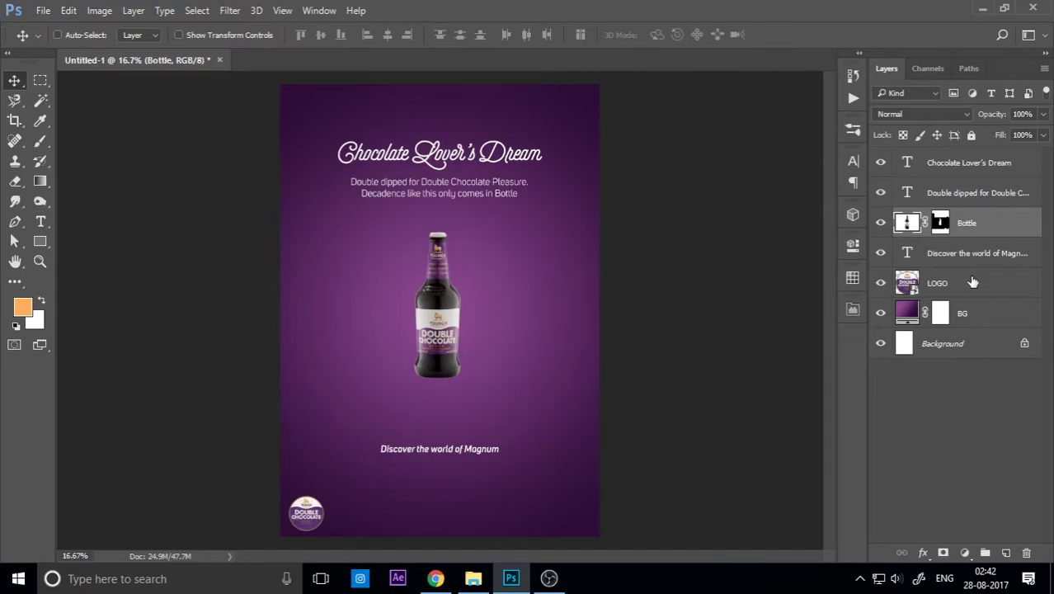
pyautogui.click(974, 284)
pyautogui.click(1001, 224)
# Raise the title and tagline slightly and lower the Magnum line
pyautogui.click(962, 166)
pyautogui.keyDown('ctrl'); pyautogui.click(958, 193); pyautogui.keyUp('ctrl')
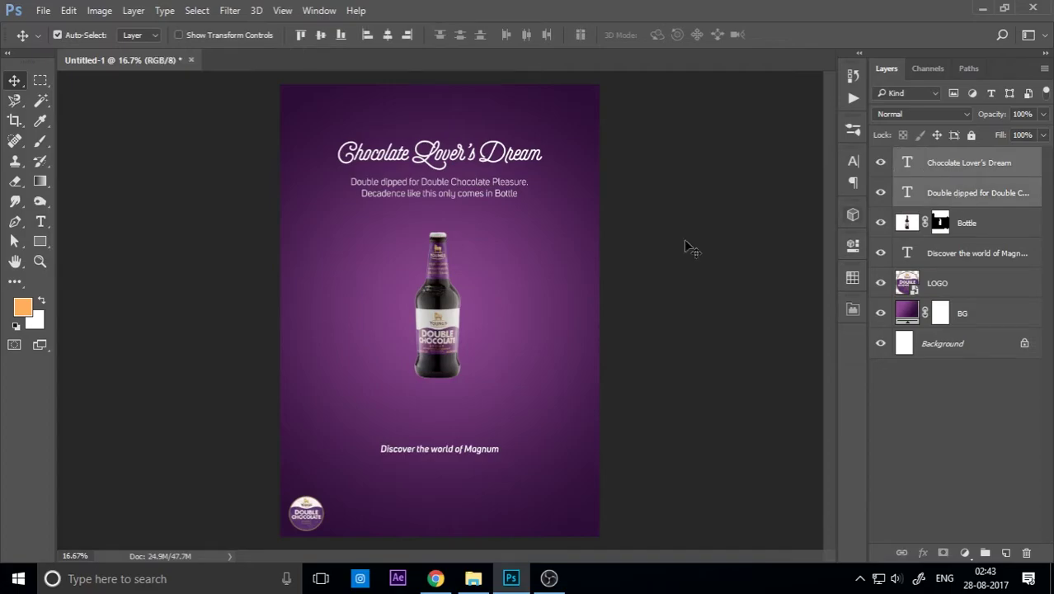
pyautogui.moveTo(444, 194); pyautogui.dragTo(444, 186)
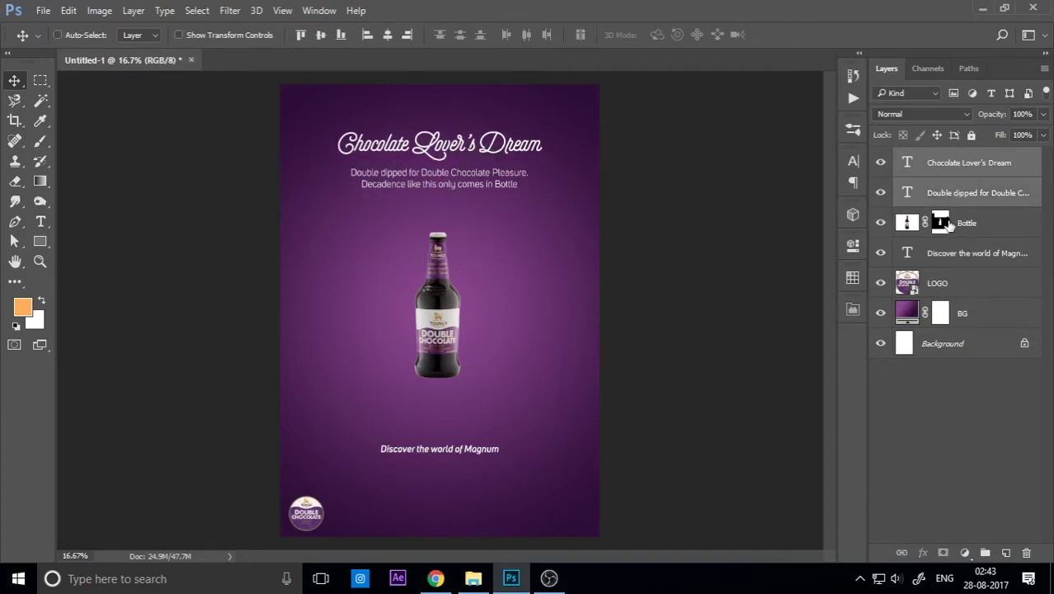
pyautogui.click(981, 262)
pyautogui.moveTo(471, 437); pyautogui.dragTo(473, 446)
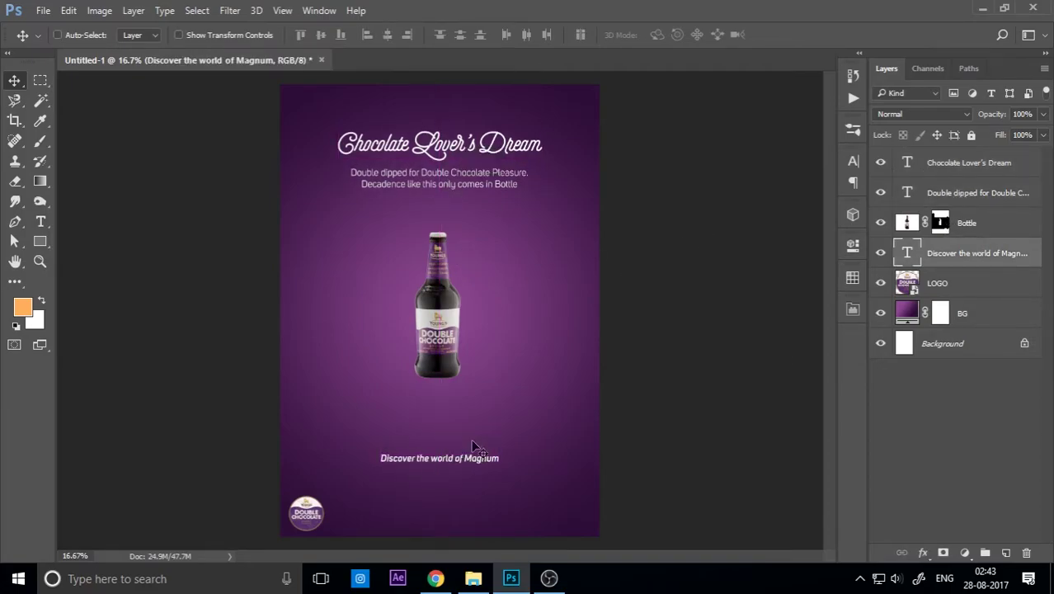
# Set the Magnum line to 25.93 pt in upright UniSansSemiBold
pyautogui.click(853, 163)
pyautogui.moveTo(676, 203); pyautogui.dragTo(679, 203)
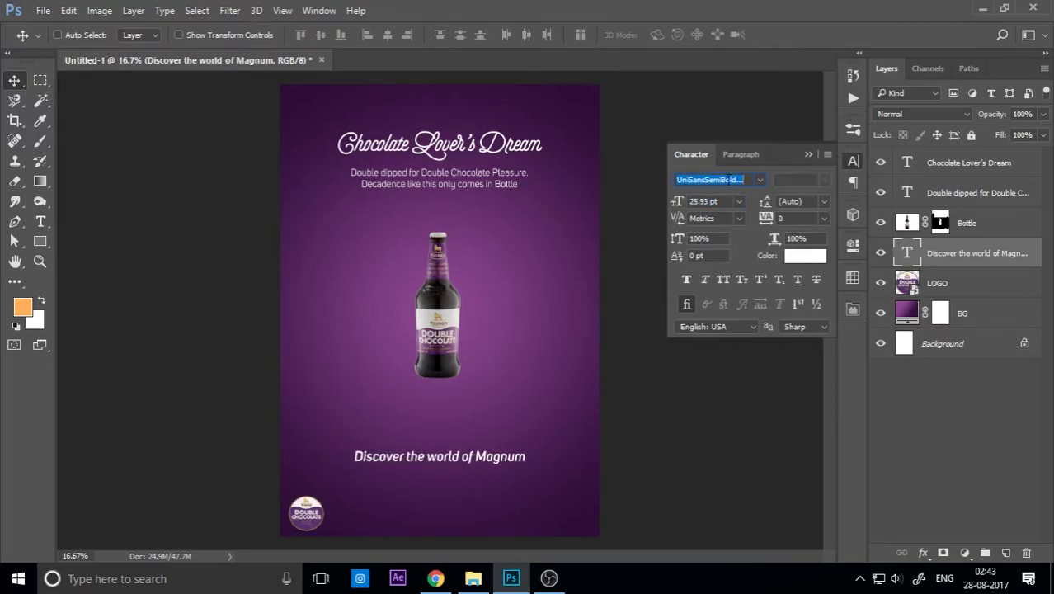
pyautogui.write('uni')
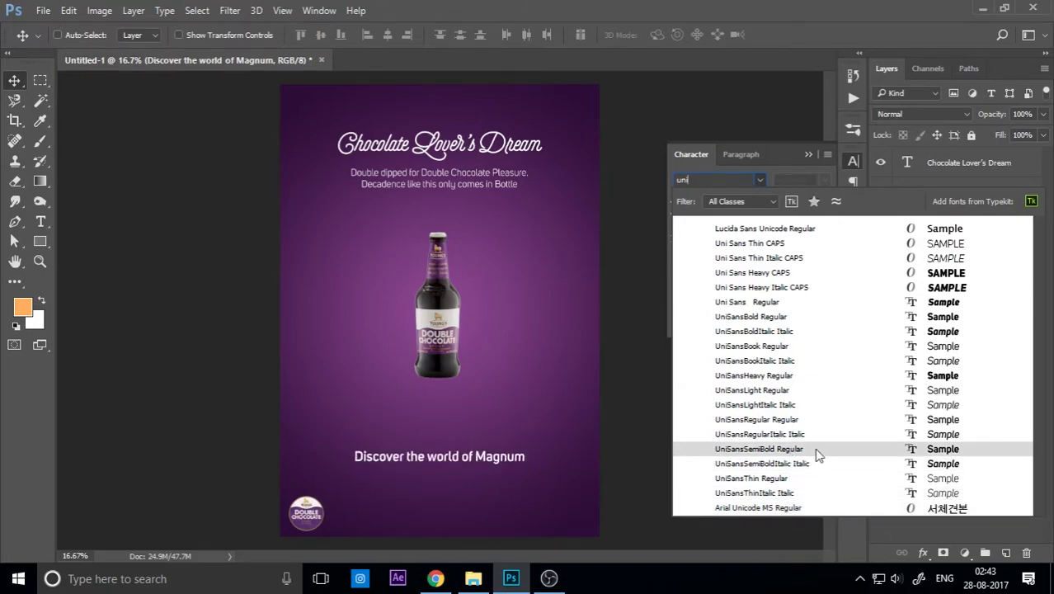
pyautogui.click(759, 449)
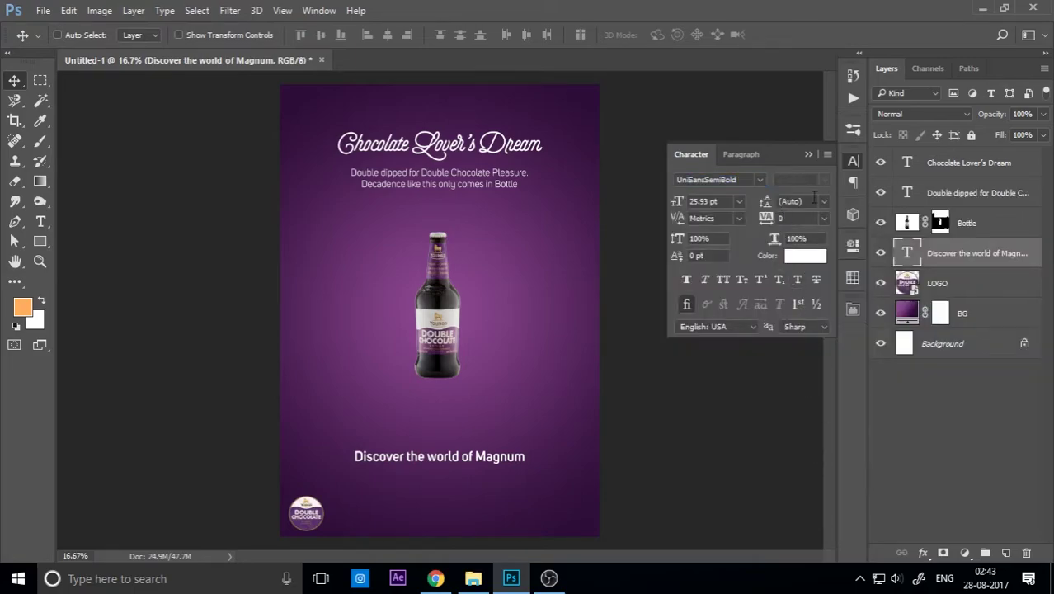
pyautogui.click(972, 198)
pyautogui.click(976, 229)
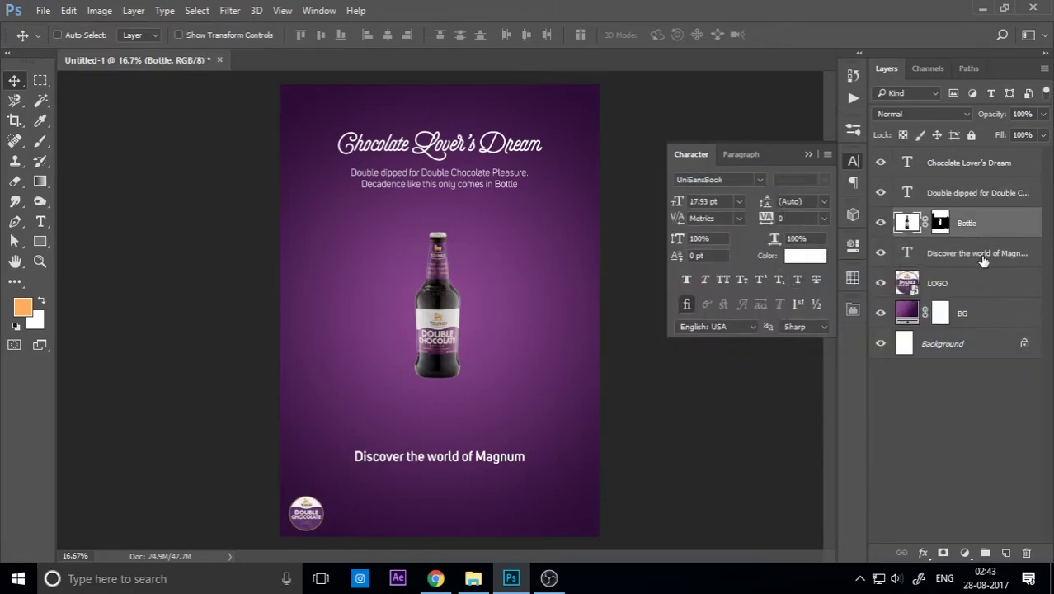
pyautogui.click(983, 258)
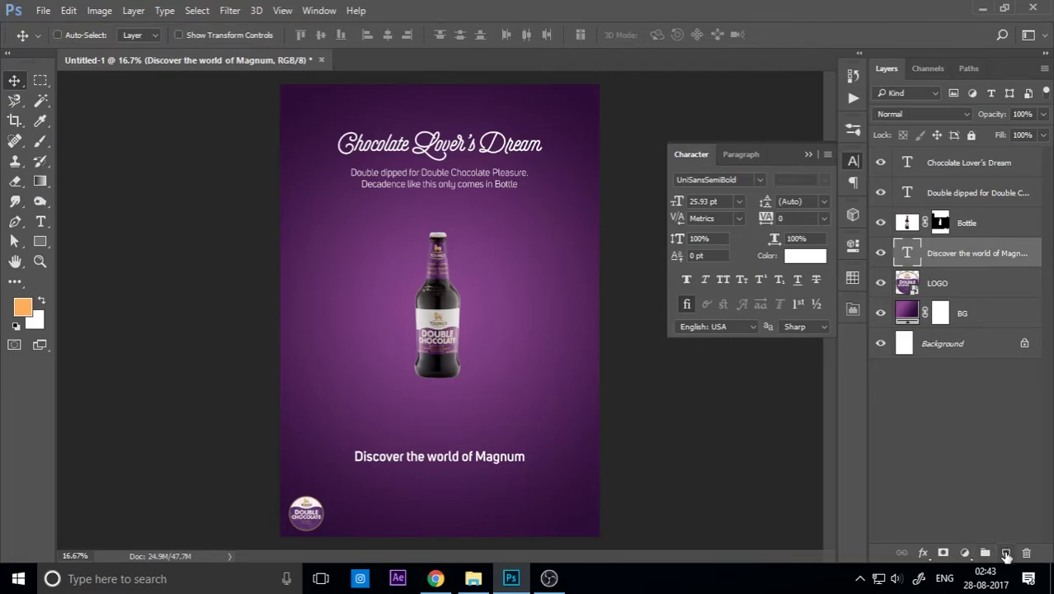
# Add a new empty layer and set up a fully soft-edged brush
pyautogui.click(1005, 554)
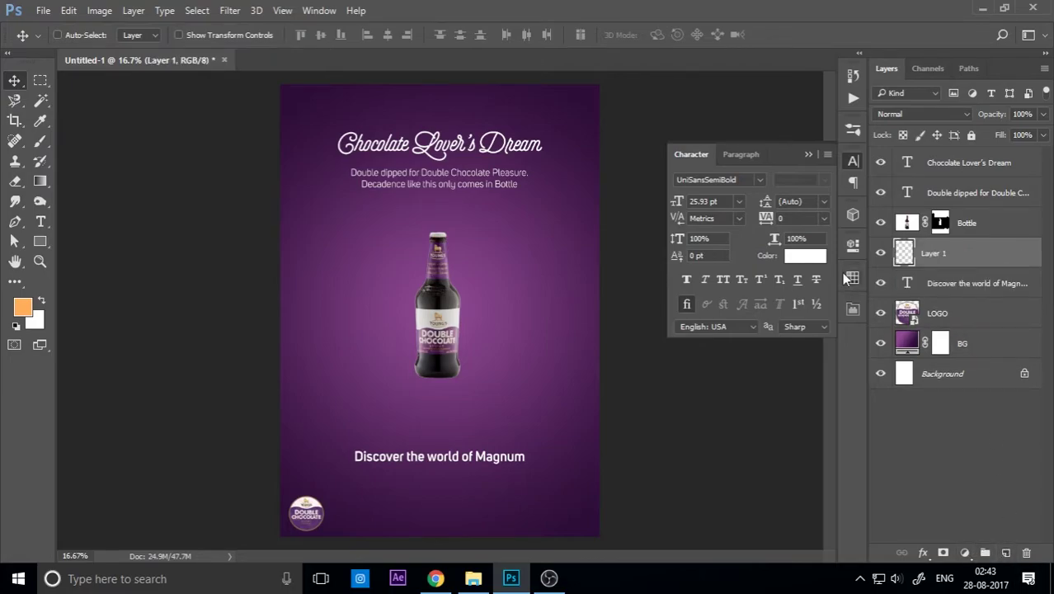
pyautogui.click(183, 239)
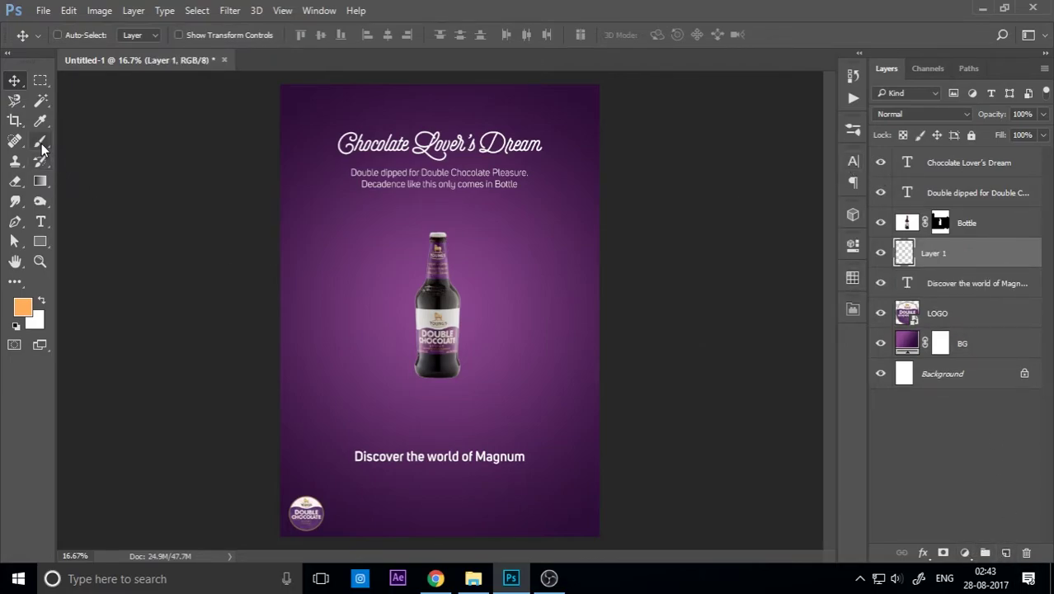
pyautogui.moveTo(41, 143); pyautogui.dragTo(120, 147)
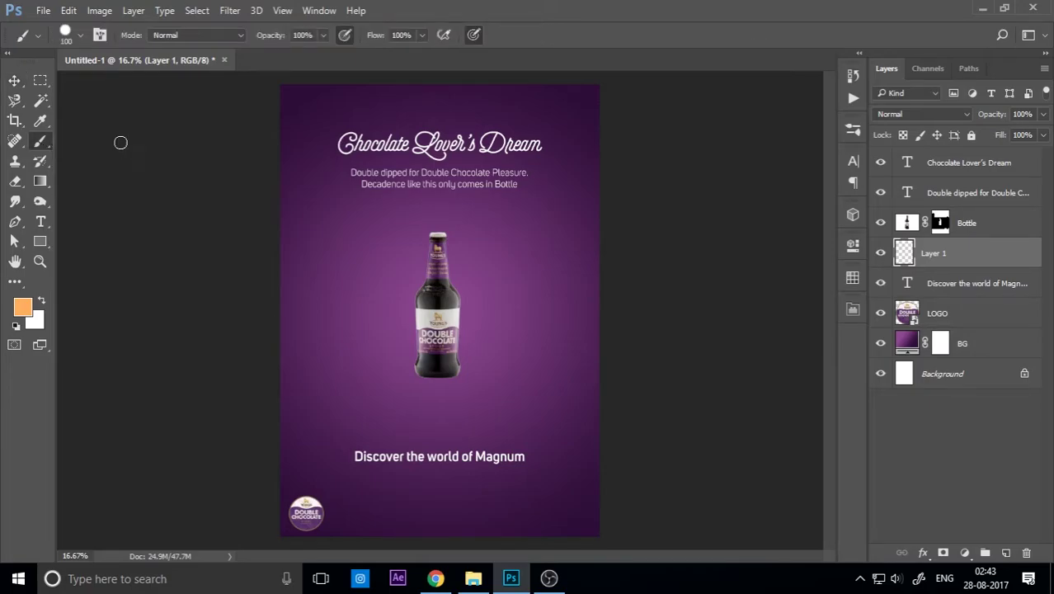
pyautogui.press(']')
pyautogui.press(']')
pyautogui.press(']')
pyautogui.press(']')
pyautogui.press(']')
pyautogui.press(']')
pyautogui.press(']')
pyautogui.press(']')
pyautogui.press(']')
pyautogui.press(']')
pyautogui.press(']')
pyautogui.press(']')
pyautogui.press(']')
pyautogui.press('[')
pyautogui.press('[')
pyautogui.press('[')
pyautogui.press('[')
pyautogui.rightClick(501, 387)
pyautogui.moveTo(567, 384); pyautogui.dragTo(506, 383)
pyautogui.click(541, 6)
pyautogui.press('[')
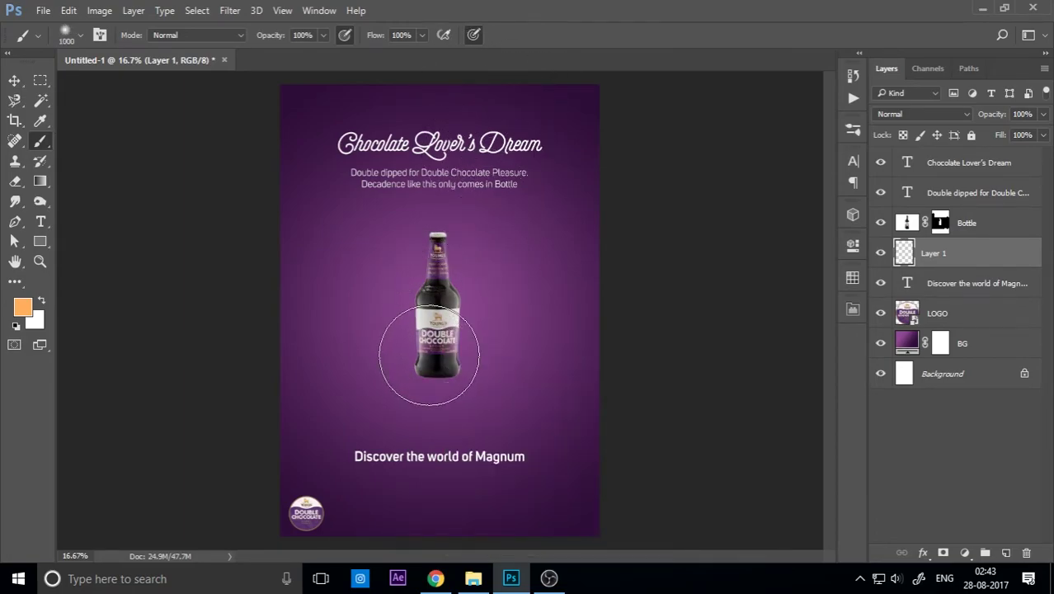
# Paint a soft black (000000) shadow behind the bottle with a 1200 px brush
pyautogui.click(23, 307)
pyautogui.write('000000')
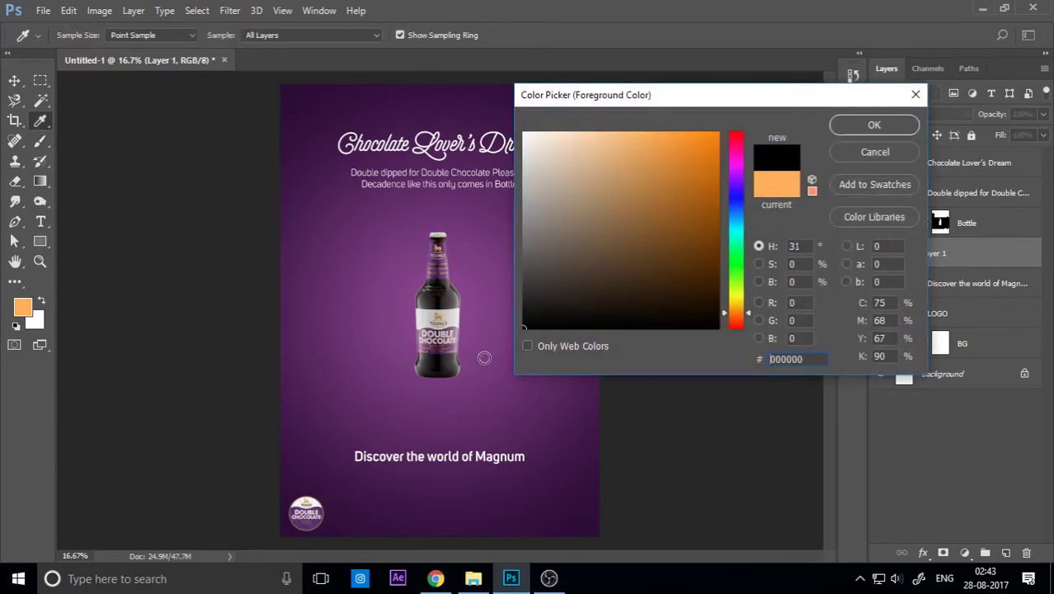
pyautogui.click(876, 124)
pyautogui.press(']')
pyautogui.press(']')
pyautogui.press(']')
pyautogui.press('[')
pyautogui.click(438, 353)
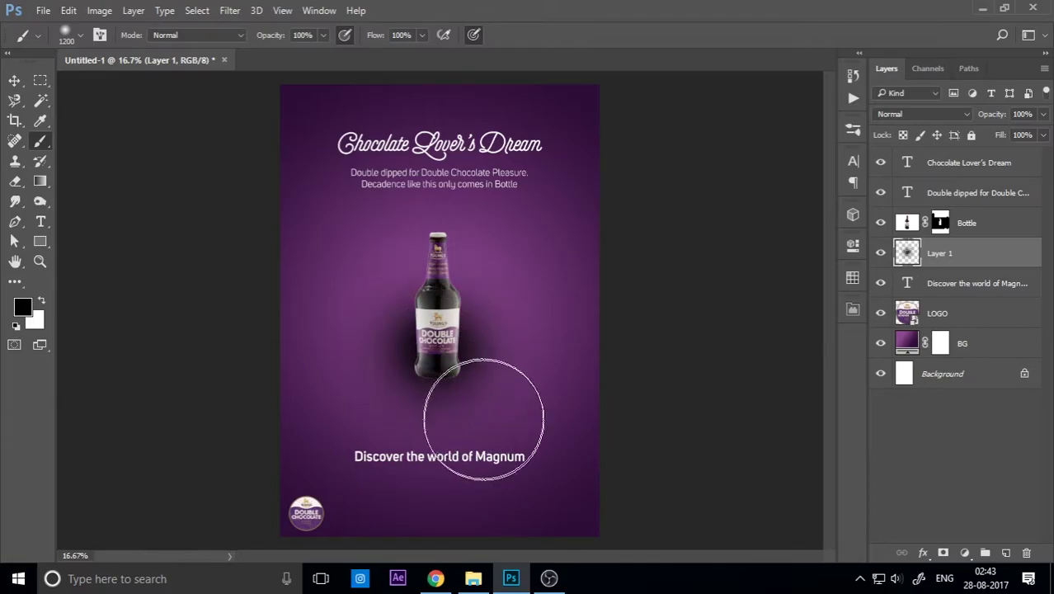
# Move the shadow under the bottle and squash it into a thin flat band
pyautogui.press('v')
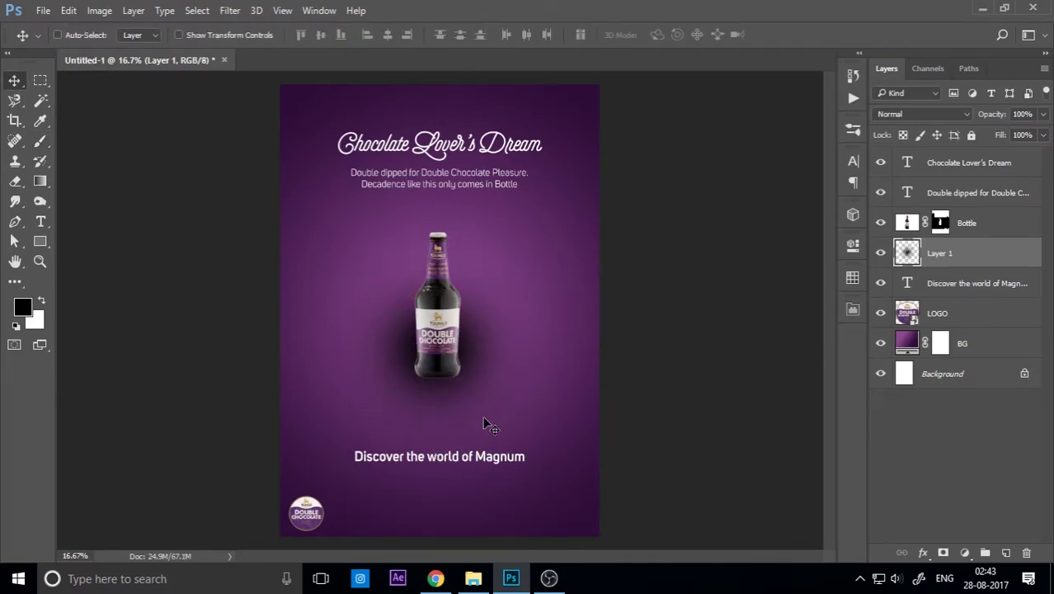
pyautogui.moveTo(454, 390)
pyautogui.mouseDown()
pyautogui.moveTo(449, 356)
pyautogui.moveTo(452, 386)
pyautogui.mouseUp()
pyautogui.hotkey('ctrl', 't')
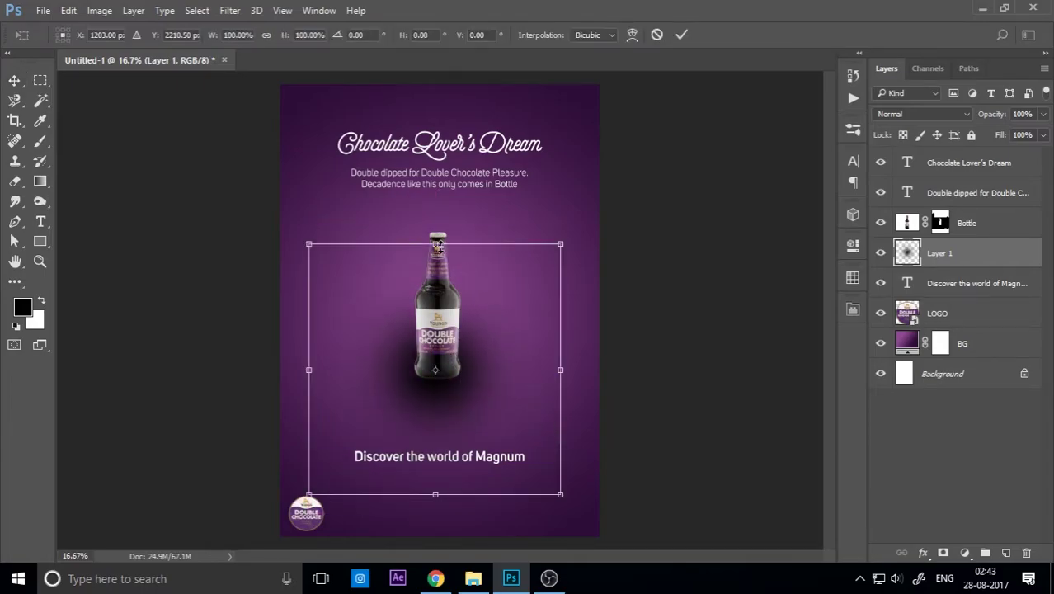
pyautogui.moveTo(437, 245); pyautogui.dragTo(466, 362)
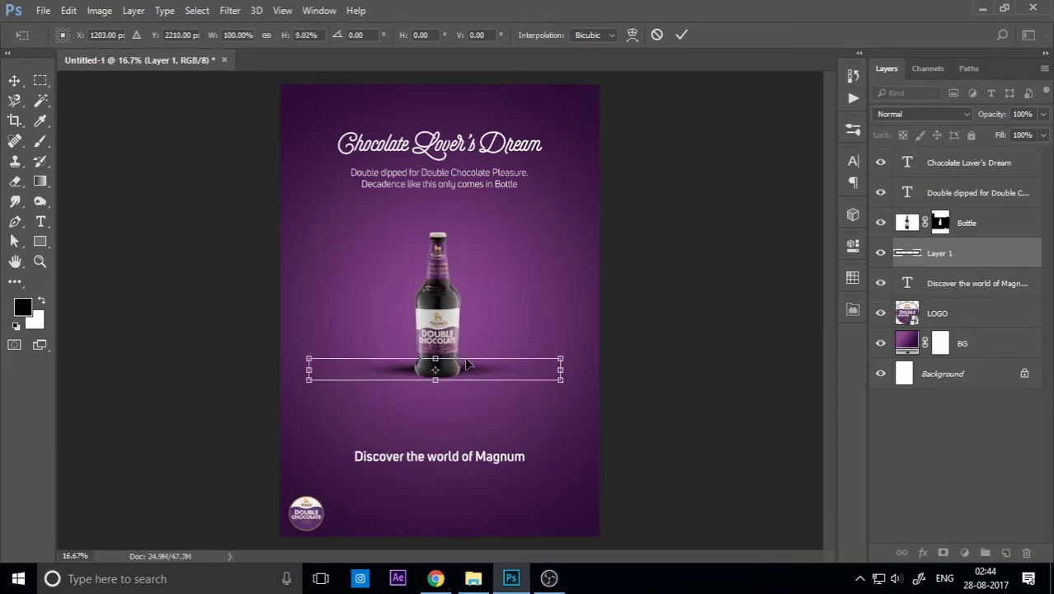
pyautogui.press('Return')
pyautogui.hotkey('shift', 'Down')
pyautogui.hotkey('shift', 'Down')
pyautogui.hotkey('shift', 'Down')
pyautogui.hotkey('shift', 'Down')
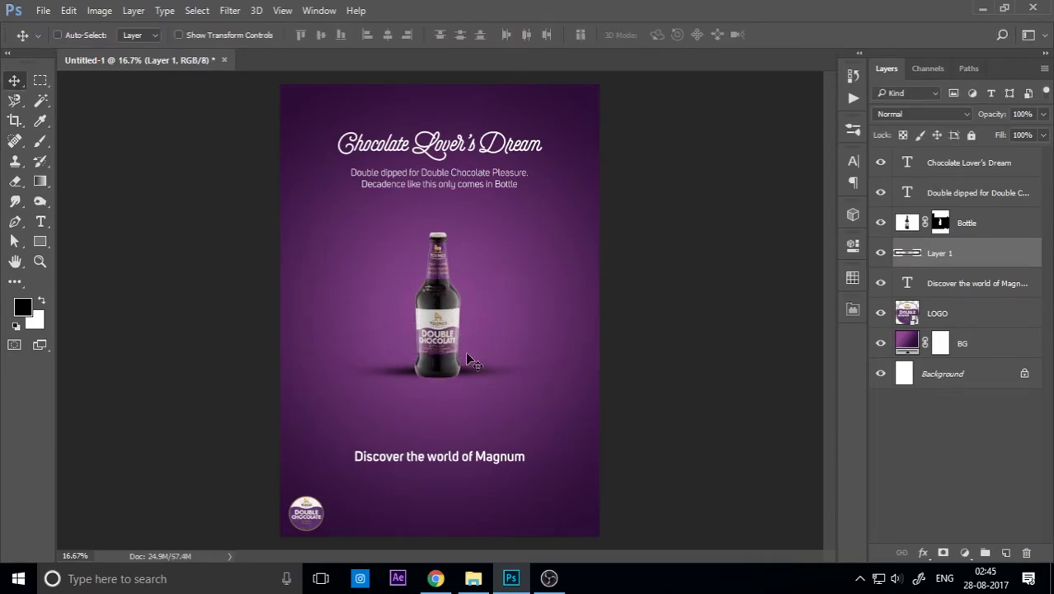
# Narrow the shadow to about 61.6% width to match the bottle's base
pyautogui.hotkey('ctrl', 't')
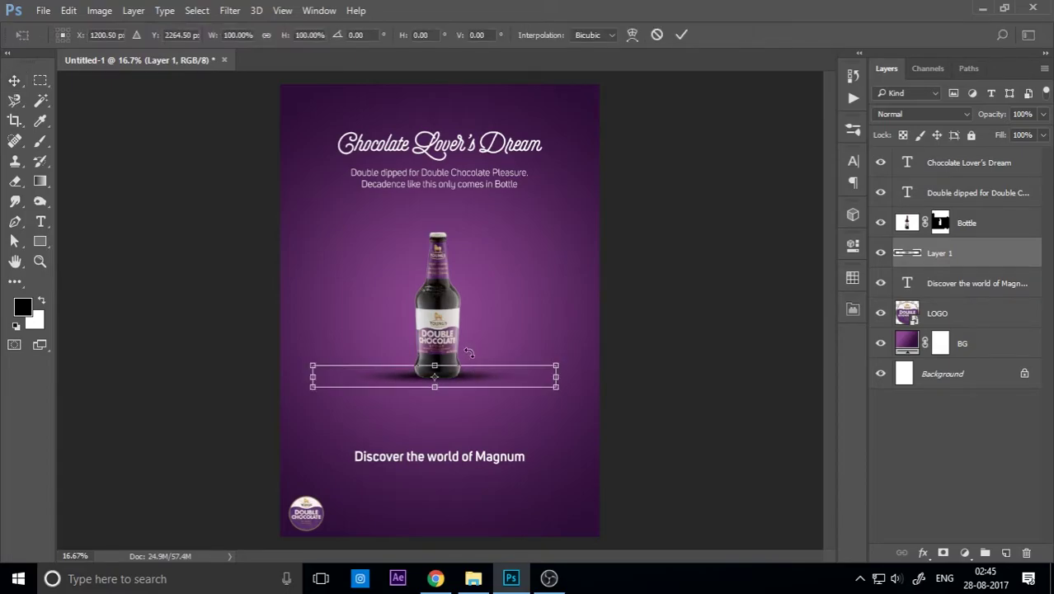
pyautogui.scroll(5, 467, 361)
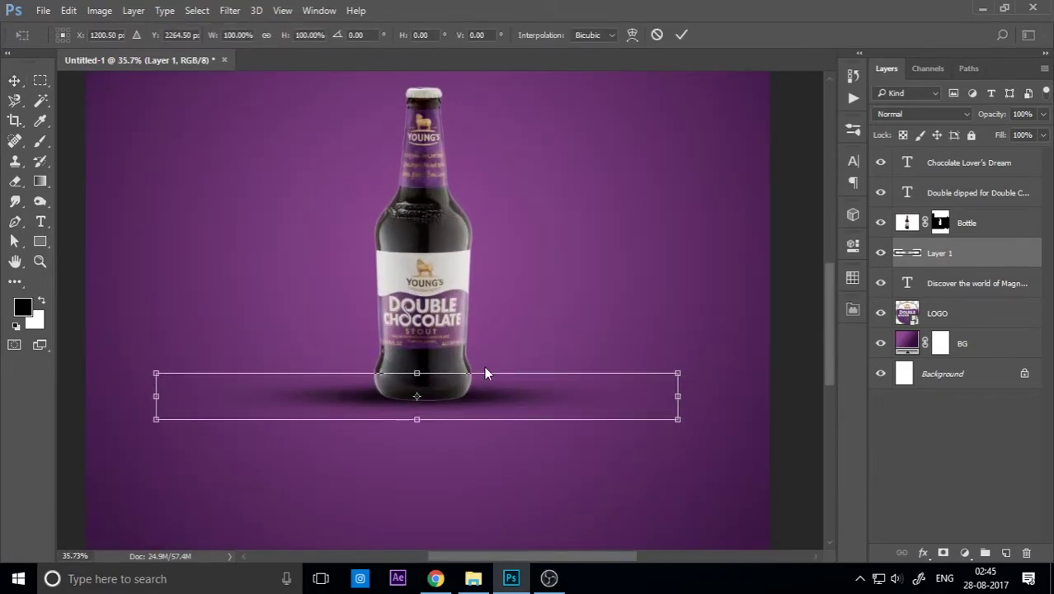
pyautogui.moveTo(677, 395); pyautogui.dragTo(578, 396)
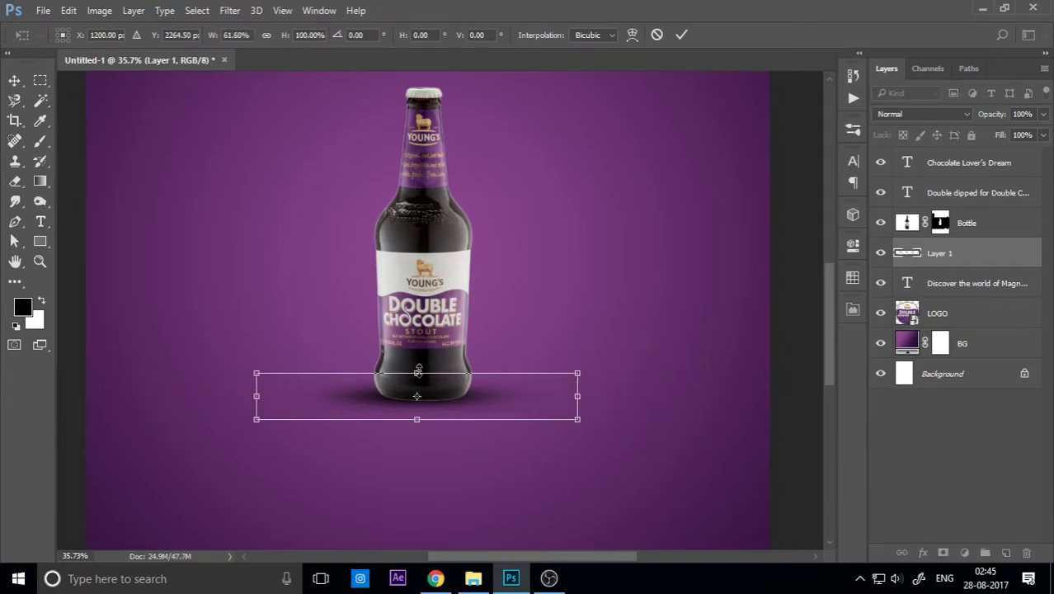
pyautogui.press('Return')
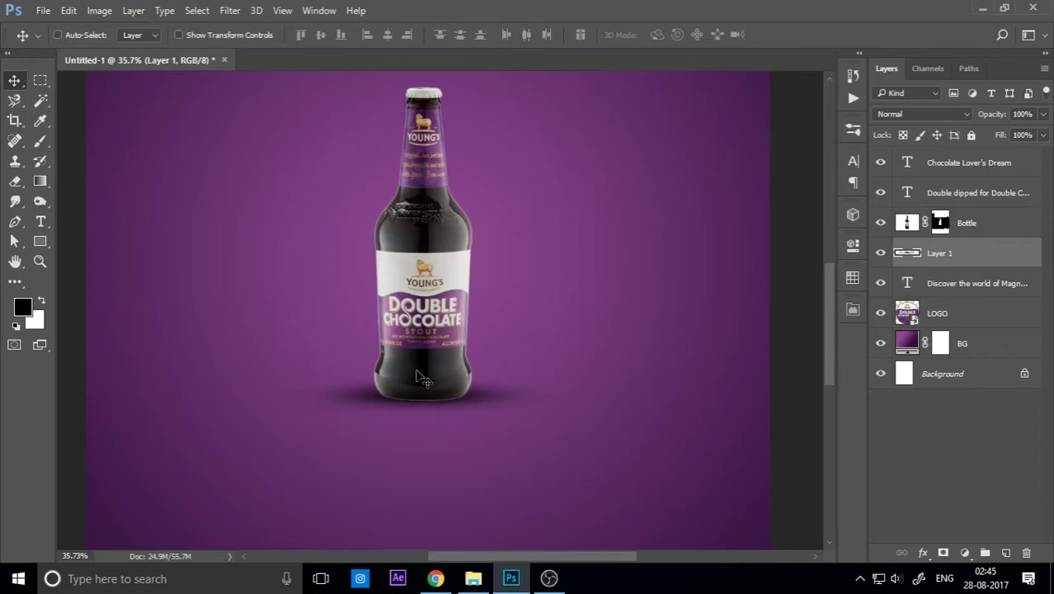
# Target the Bottle layer's mask with a 60 px black brush at about 53% opacity
pyautogui.scroll(-3, 421, 378)
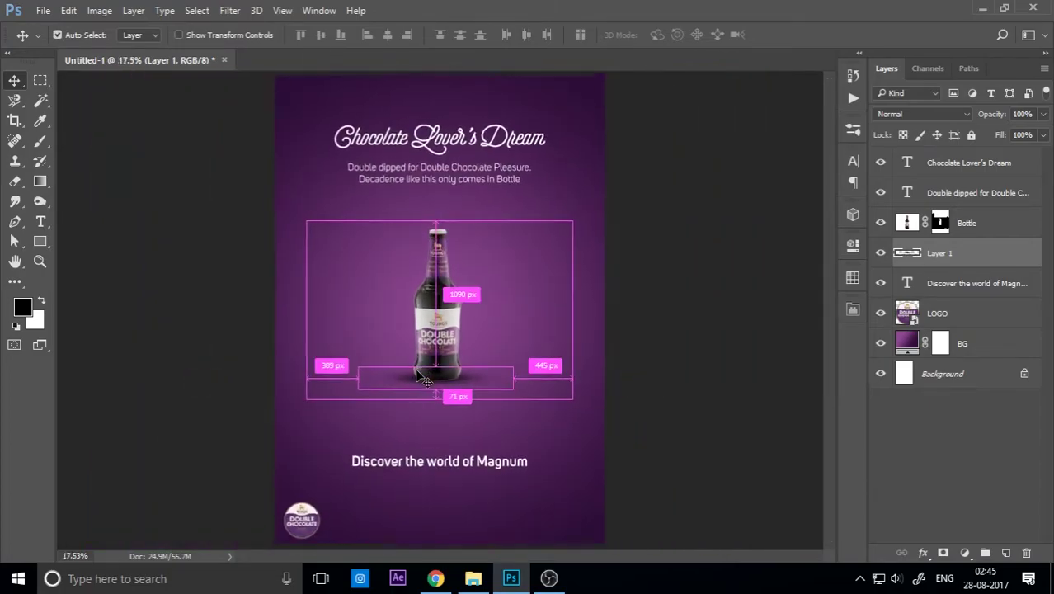
pyautogui.scroll(2, 518, 353)
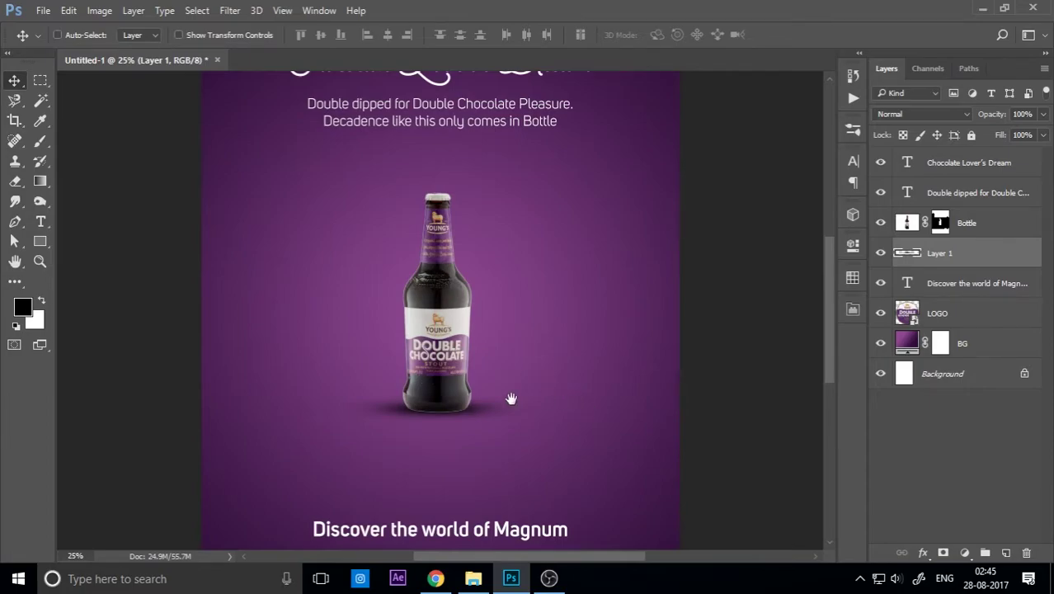
pyautogui.scroll(-1, 508, 400)
pyautogui.scroll(1, 512, 395)
pyautogui.scroll(2, 512, 389)
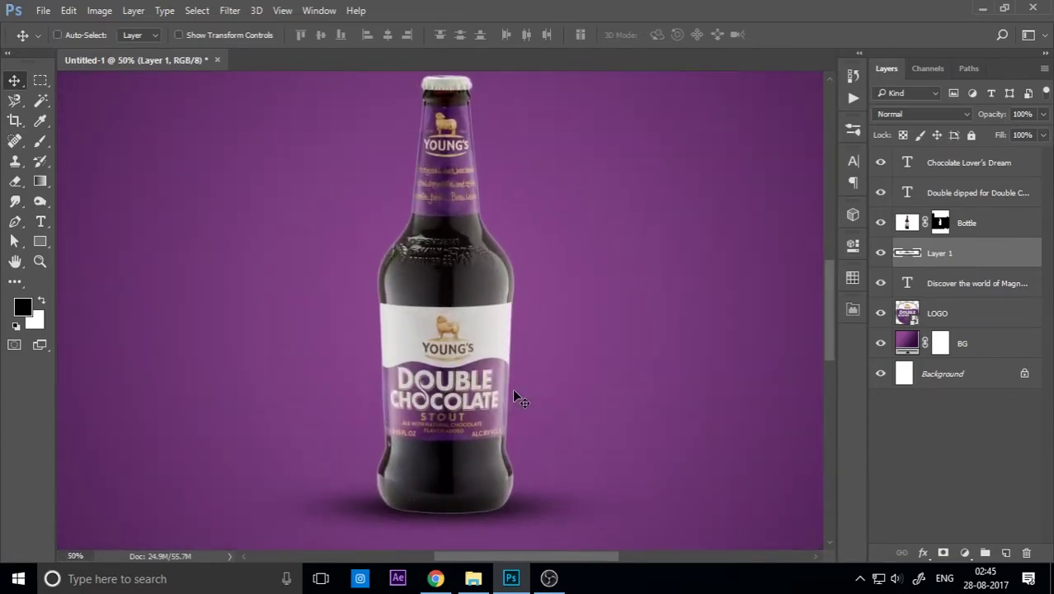
pyautogui.scroll(1, 523, 293)
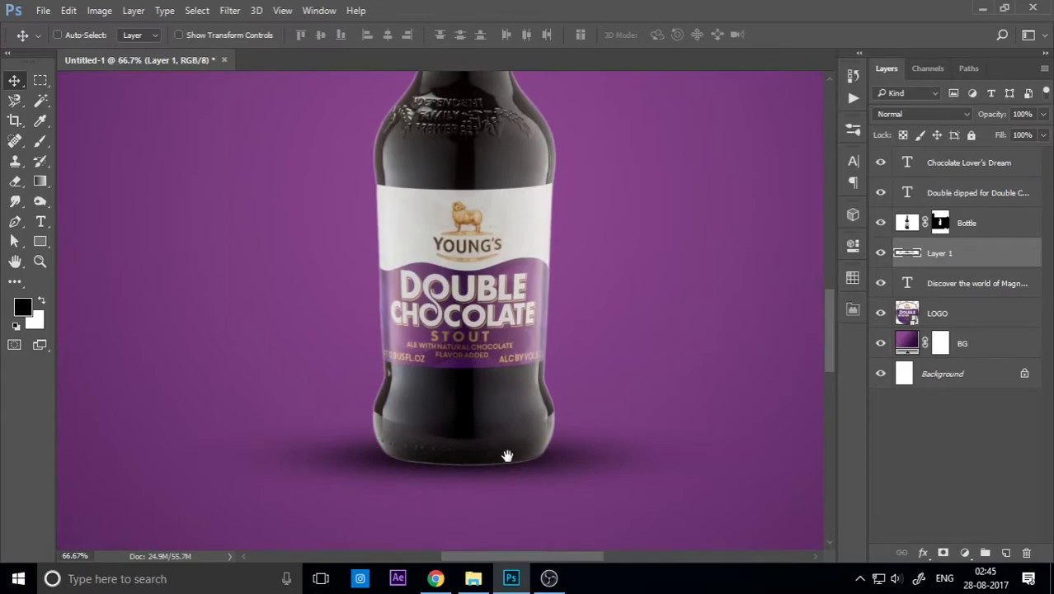
pyautogui.scroll(-3, 527, 346)
pyautogui.scroll(1, 531, 350)
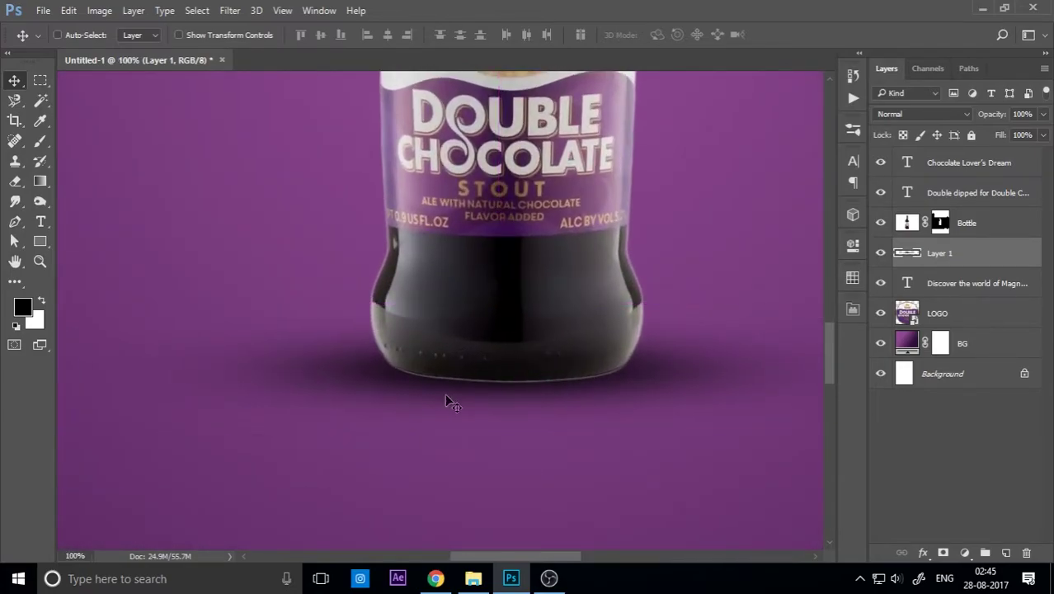
pyautogui.click(1011, 224)
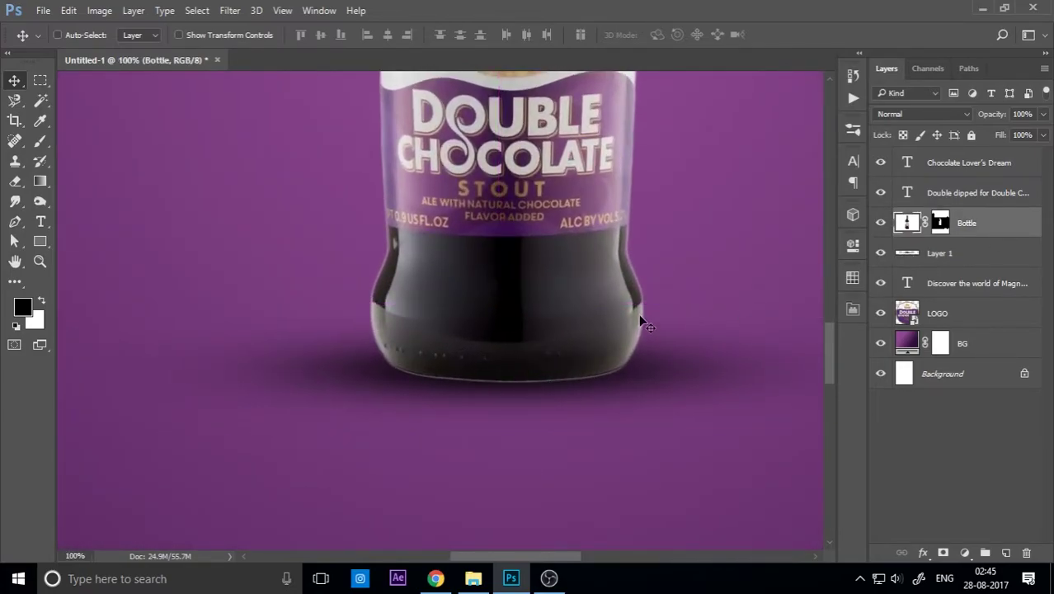
pyautogui.click(934, 223)
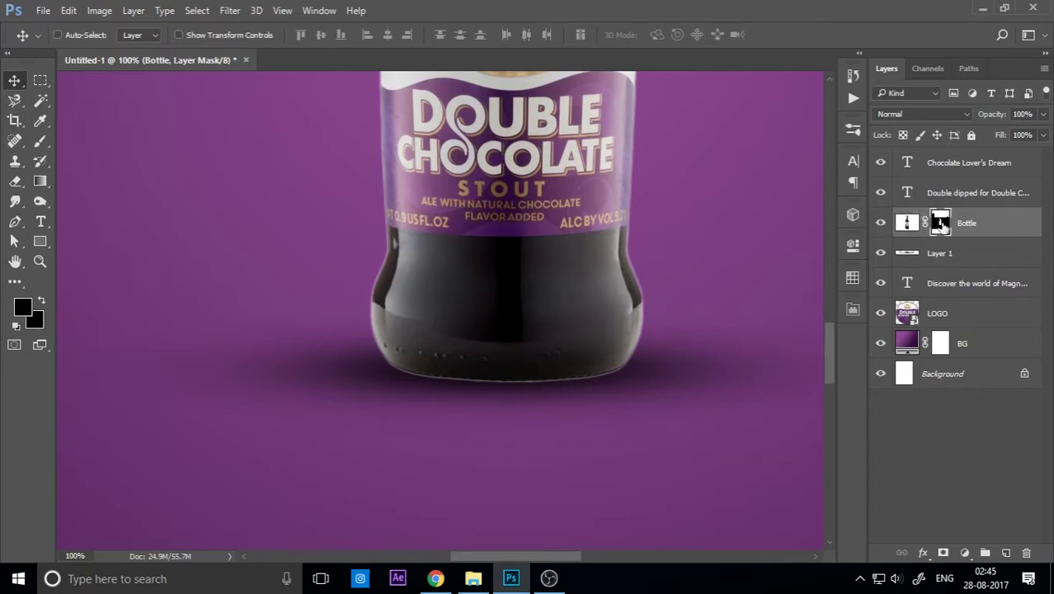
pyautogui.press('b')
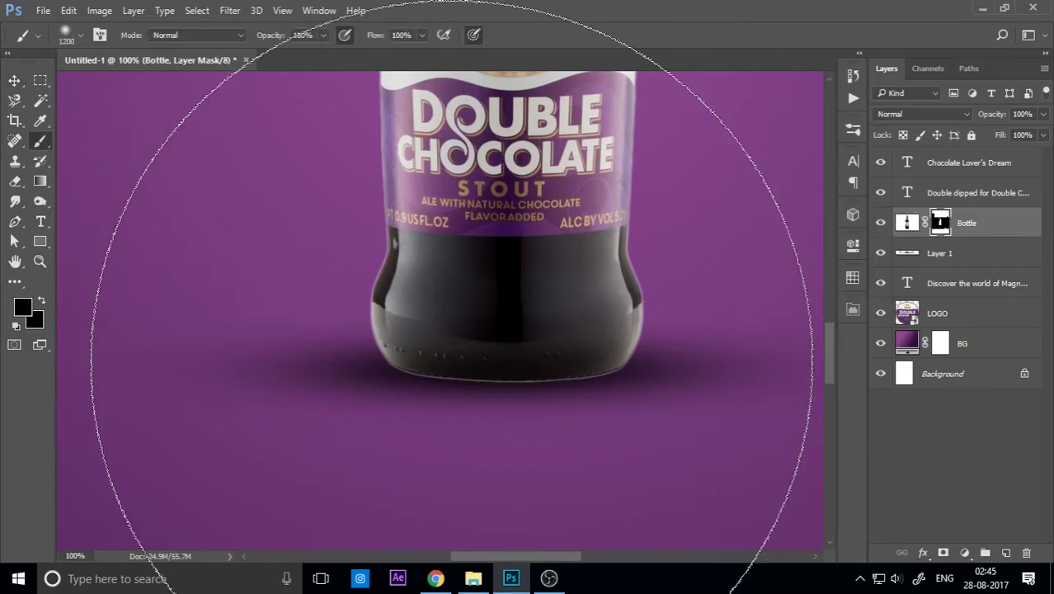
pyautogui.press('[')
pyautogui.press('[')
pyautogui.press('[')
pyautogui.press('[')
pyautogui.press('[')
pyautogui.press('[')
pyautogui.press('[')
pyautogui.press('[')
pyautogui.press('[')
pyautogui.press('[')
pyautogui.press('[')
pyautogui.press('[')
pyautogui.press('[')
pyautogui.press('[')
pyautogui.press('[')
pyautogui.press('[')
pyautogui.press('[')
pyautogui.press('[')
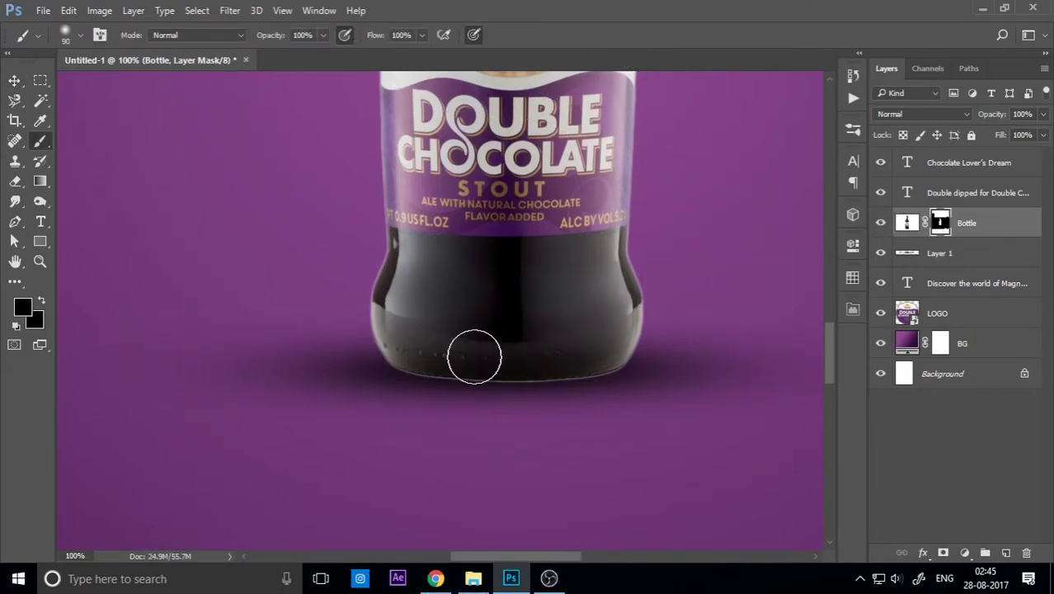
pyautogui.moveTo(271, 36); pyautogui.dragTo(259, 41)
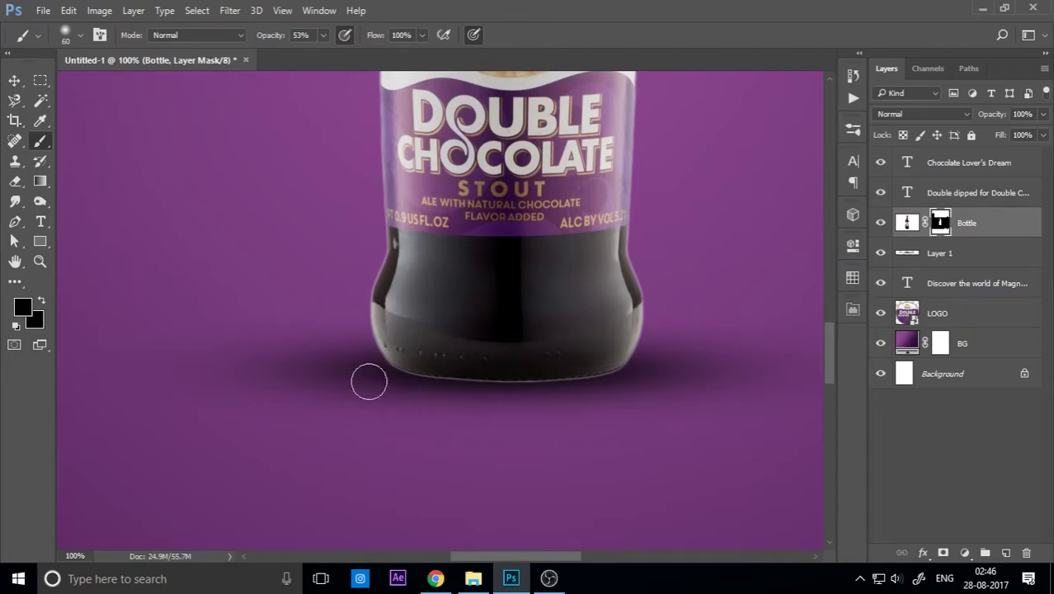
pyautogui.press('d')
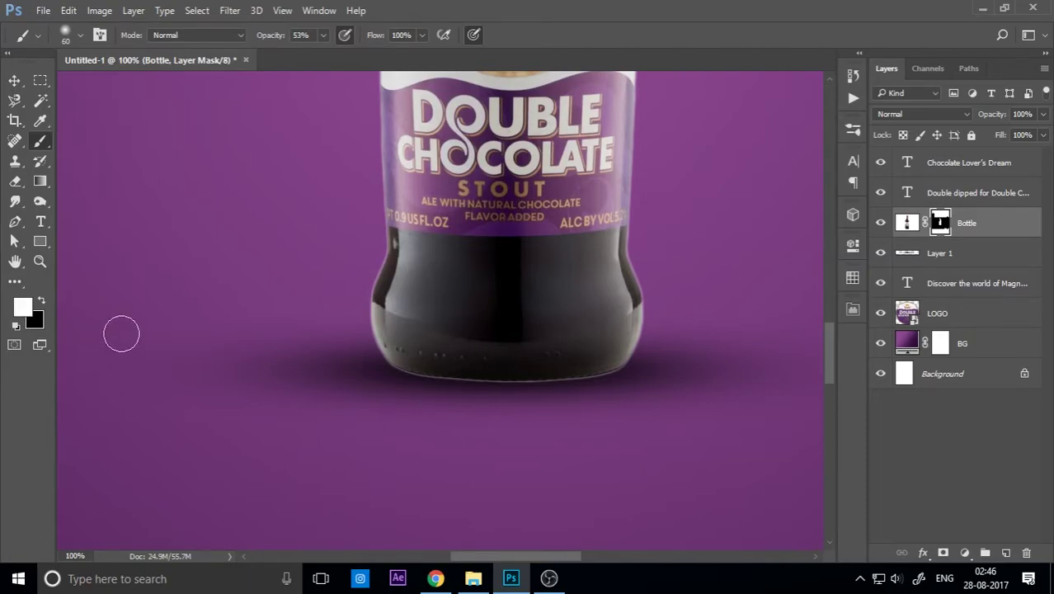
pyautogui.press('x')
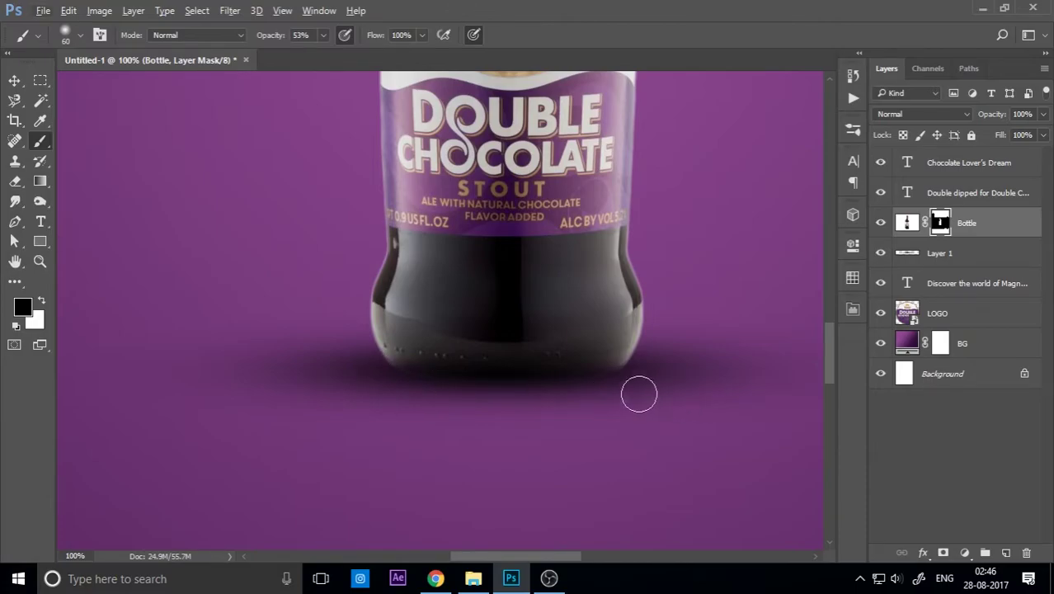
# Zoom in and paint black and white along the bottle's base on the mask, then zoom out
pyautogui.scroll(-5, 641, 400)
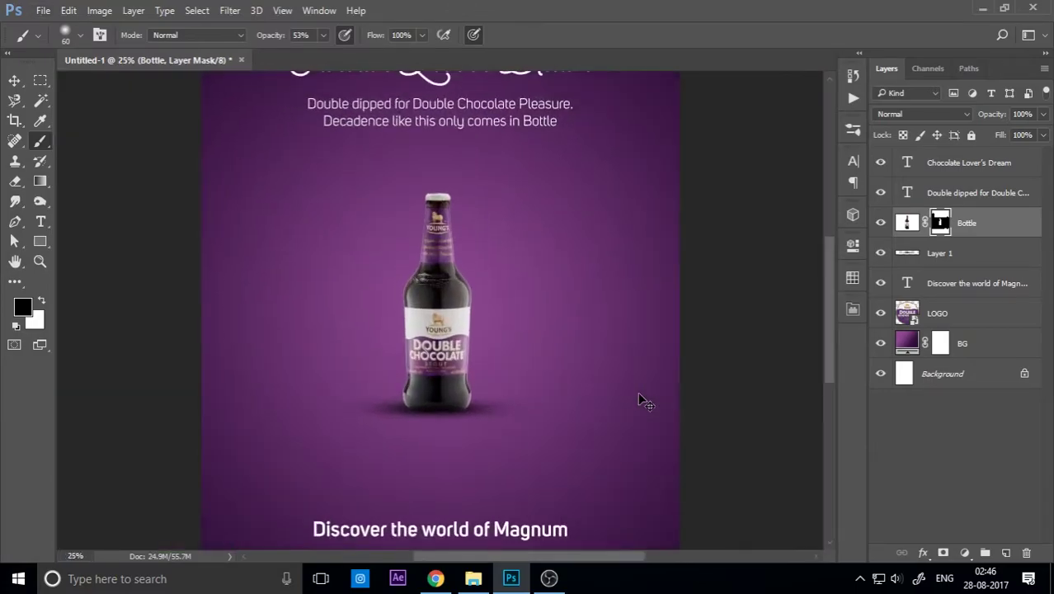
pyautogui.hotkey('ctrl', '+')
pyautogui.hotkey('ctrl', '+')
pyautogui.hotkey('ctrl', '+')
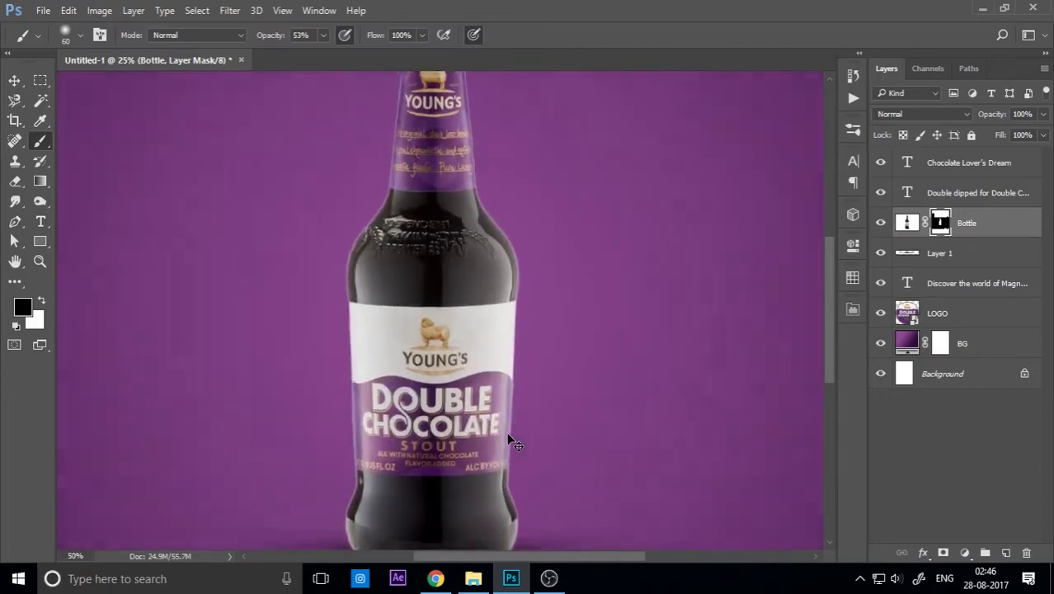
pyautogui.moveTo(514, 389); pyautogui.dragTo(591, 229)
pyautogui.press('x')
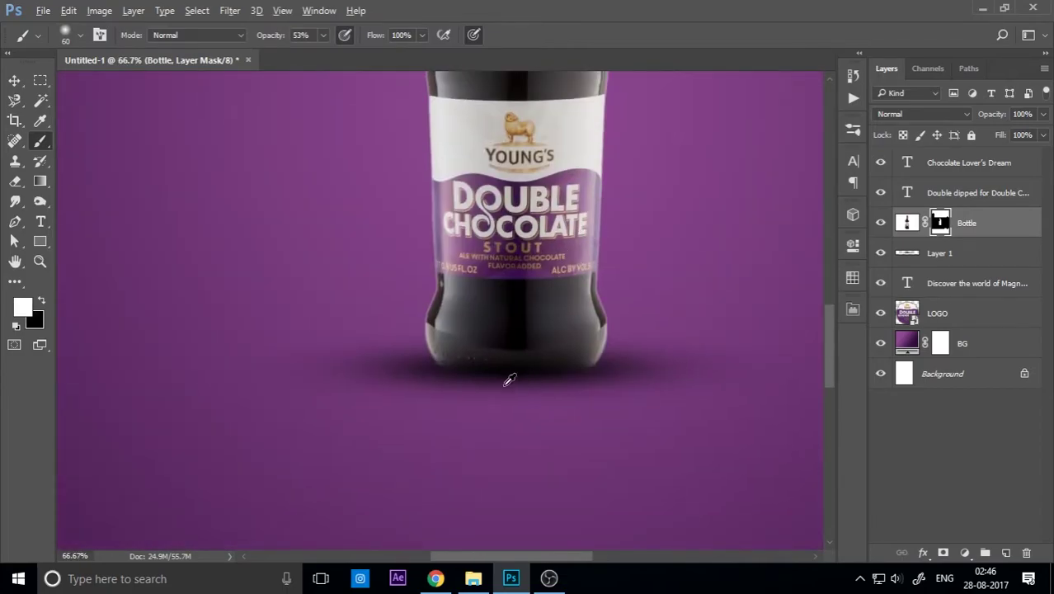
pyautogui.scroll(2, 511, 376)
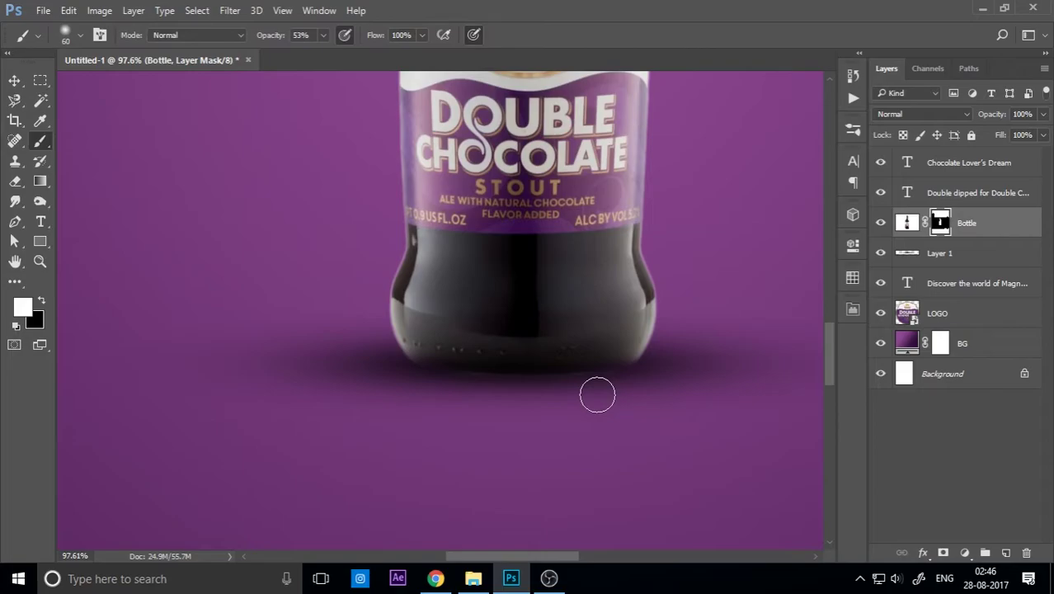
pyautogui.press('x')
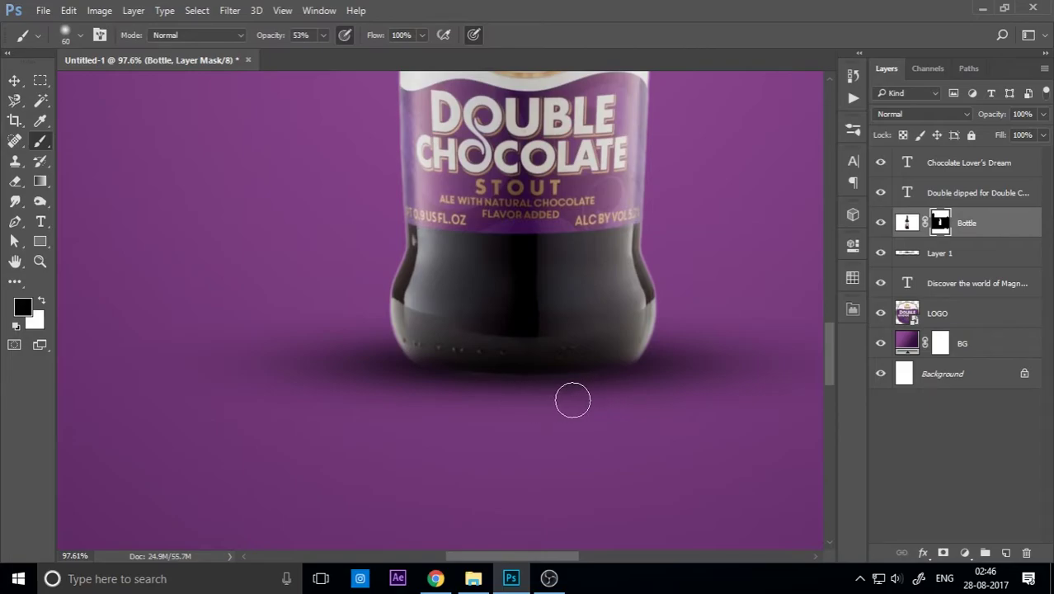
pyautogui.press('[')
pyautogui.press('[')
pyautogui.press('[')
pyautogui.press('[')
pyautogui.press('[')
pyautogui.press('[')
pyautogui.scroll(-5, 646, 387)
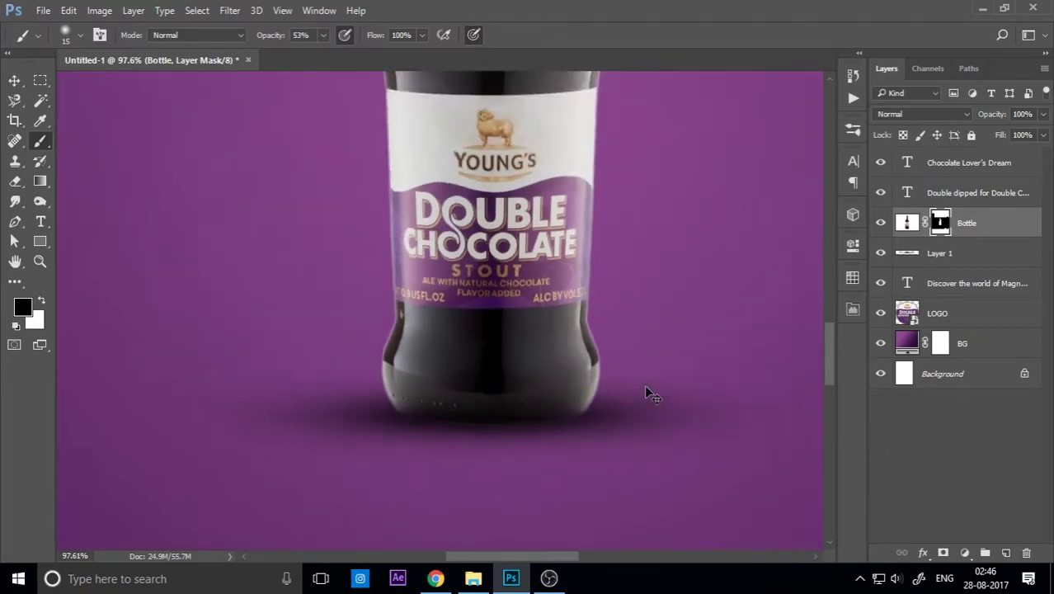
pyautogui.press('v')
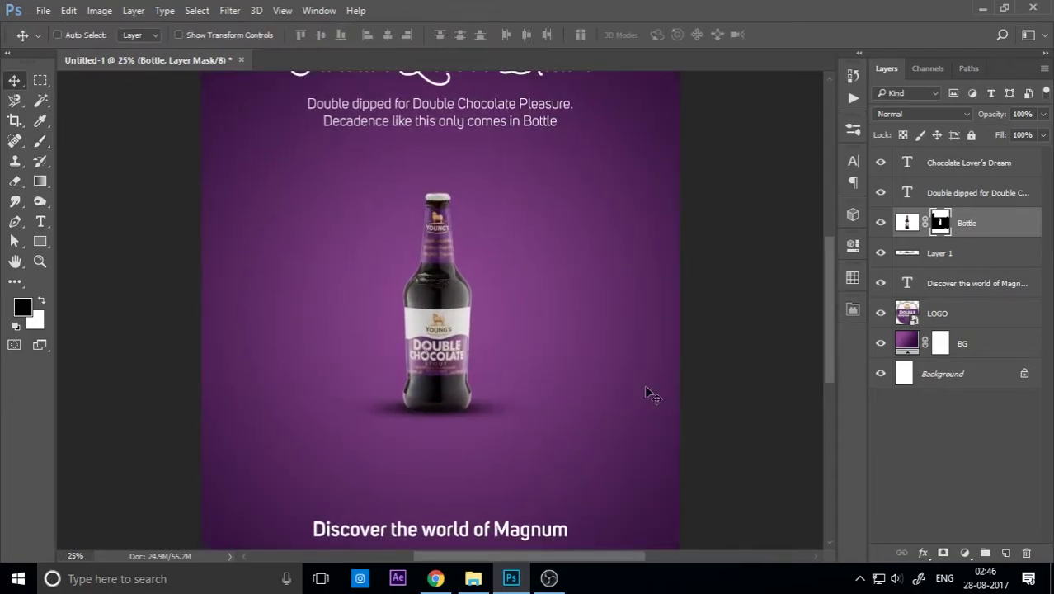
pyautogui.scroll(-1, 562, 329)
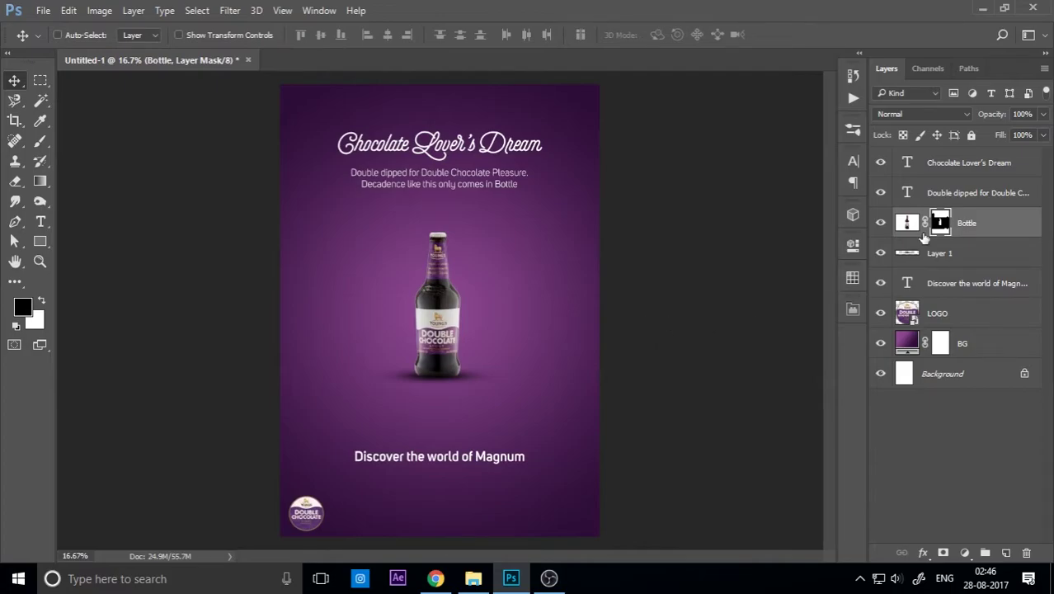
# Shrink the shadow layer slightly in both directions
pyautogui.click(967, 248)
pyautogui.hotkey('ctrl', 't')
pyautogui.moveTo(509, 369)
pyautogui.mouseDown()
pyautogui.moveTo(491, 373)
pyautogui.moveTo(501, 378)
pyautogui.mouseUp()
pyautogui.press('Return')
# Change the shadow's blend mode and settle its opacity at 66%
pyautogui.moveTo(995, 116)
pyautogui.mouseDown()
pyautogui.moveTo(983, 115)
pyautogui.moveTo(999, 125)
pyautogui.mouseUp()
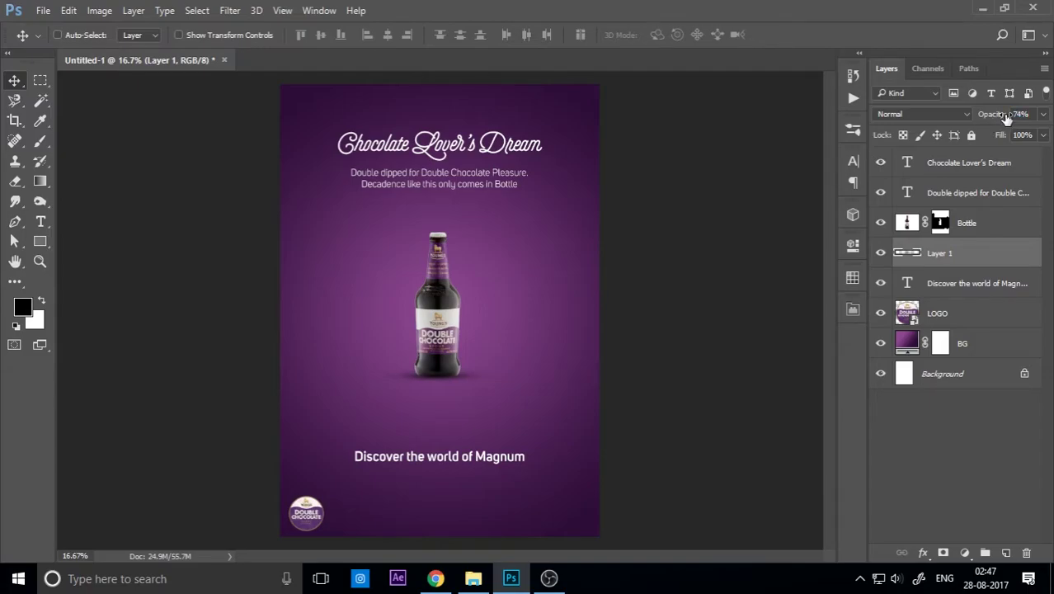
pyautogui.click(957, 114)
pyautogui.click(905, 211)
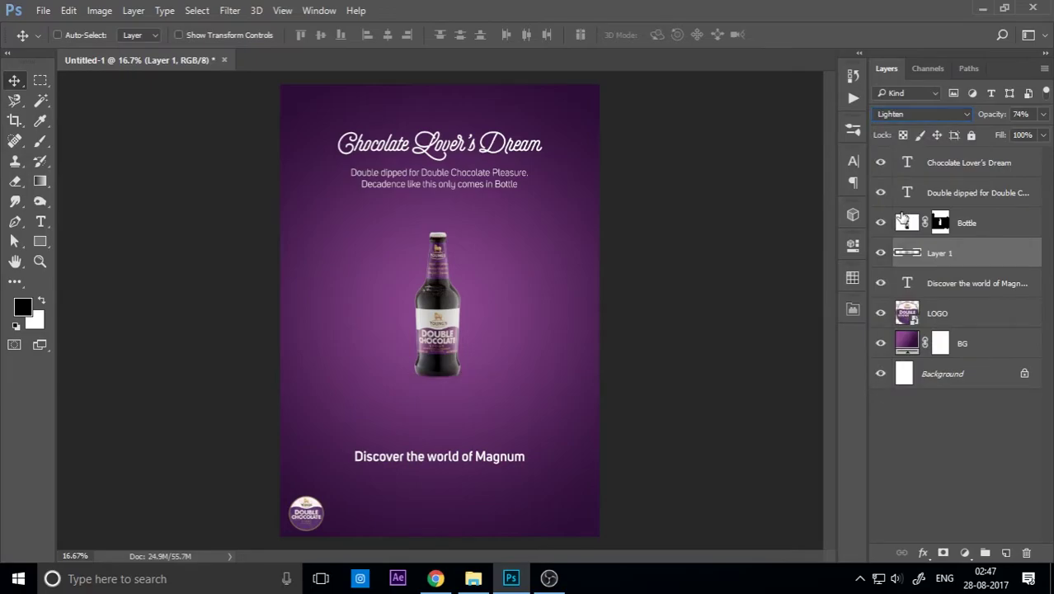
pyautogui.scroll(-3, 905, 112)
pyautogui.scroll(-2, 905, 112)
pyautogui.moveTo(1010, 114); pyautogui.dragTo(986, 121)
pyautogui.click(998, 224)
pyautogui.click(988, 254)
pyautogui.moveTo(994, 118); pyautogui.dragTo(994, 119)
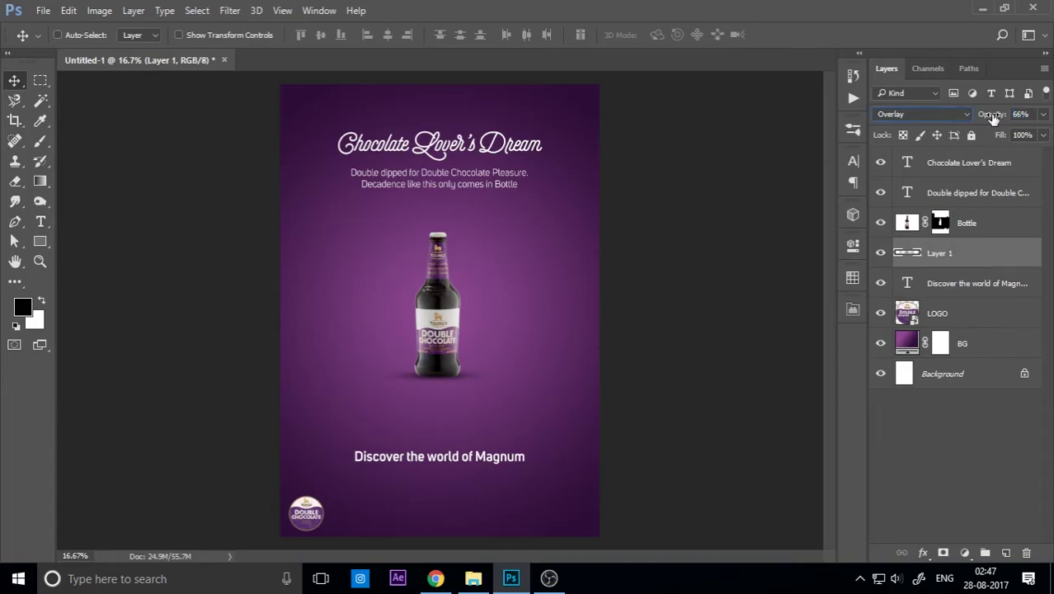
# Inspect the text, Bottle and Layer 1 layers in the Layers panel
pyautogui.click(955, 168)
pyautogui.click(941, 444)
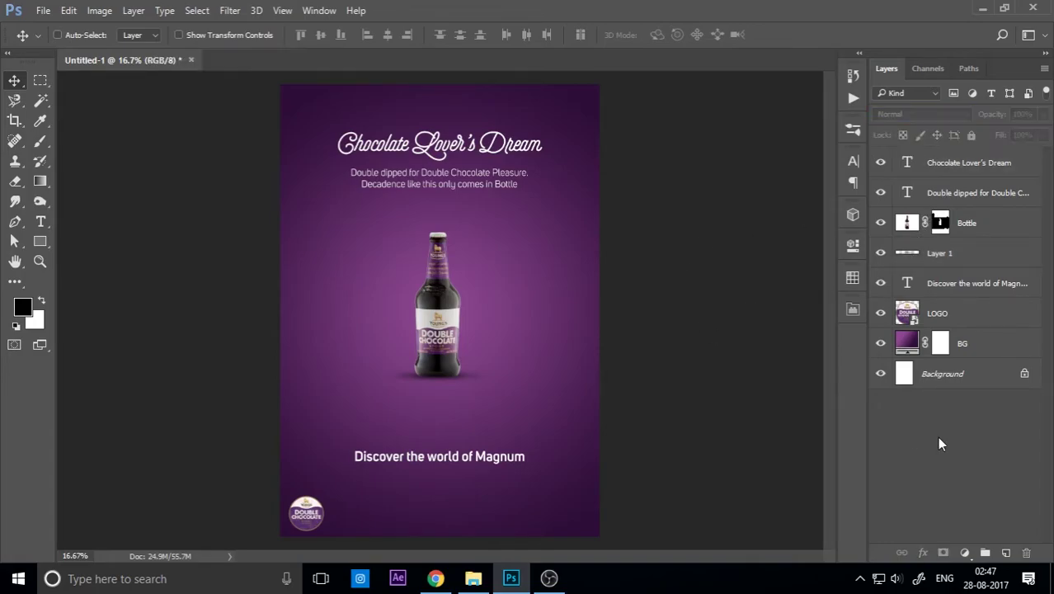
pyautogui.click(968, 175)
pyautogui.click(965, 281)
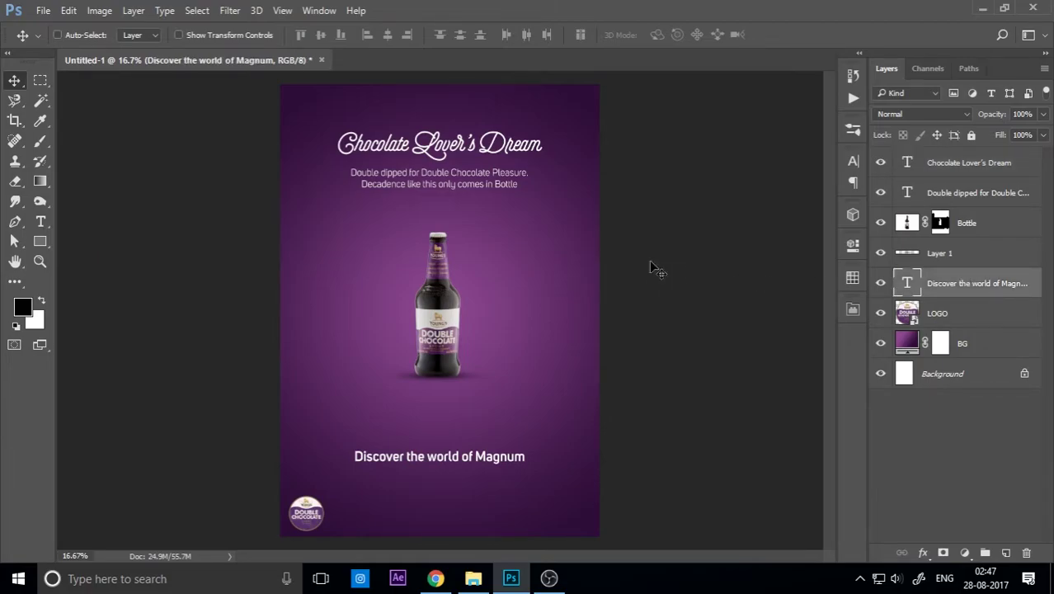
pyautogui.click(988, 239)
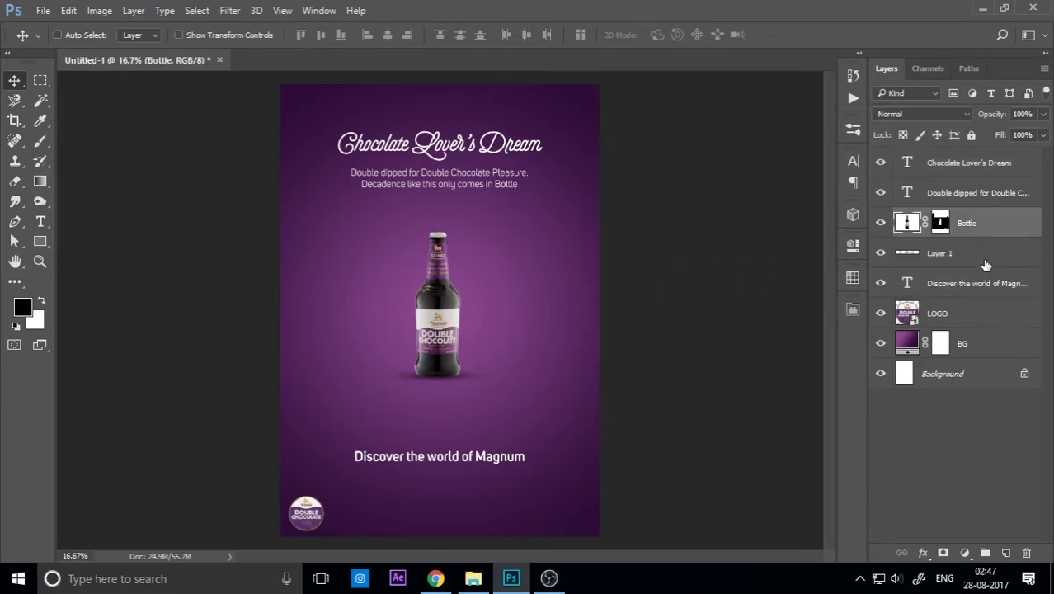
pyautogui.click(985, 264)
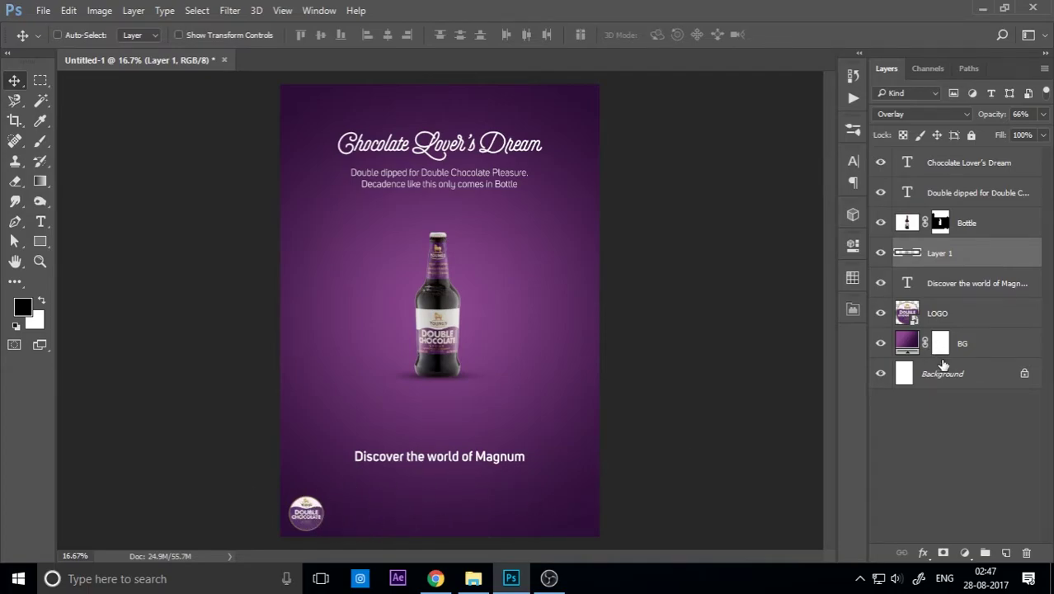
# Select the LOGO layer and marquee the poster's bottom strip around the logo
pyautogui.click(1007, 322)
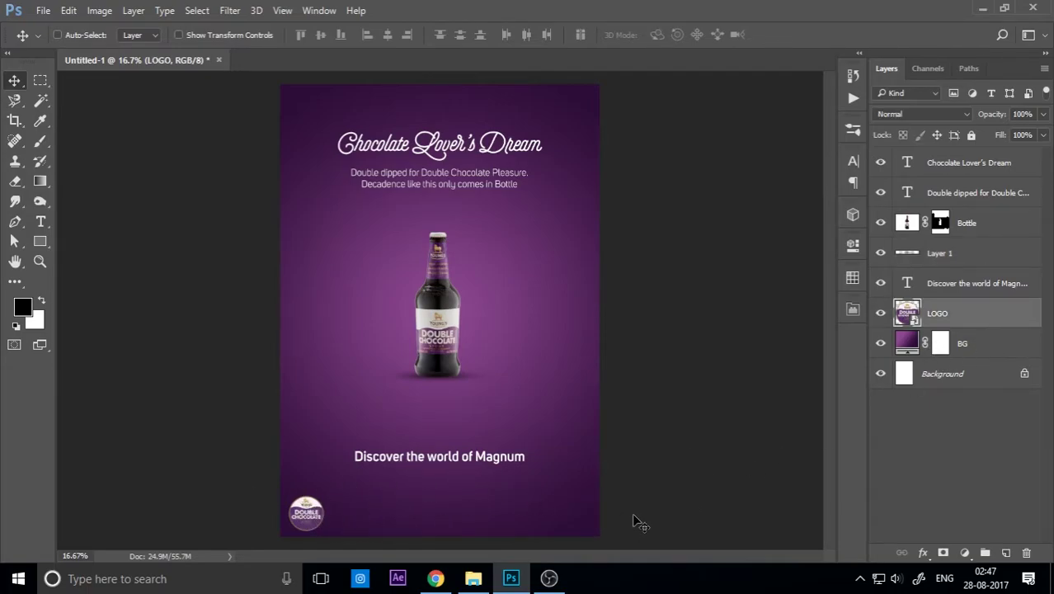
pyautogui.press('m')
pyautogui.moveTo(623, 545); pyautogui.dragTo(639, 562)
# Fill the selection with a white (ffffff) Solid Color fill layer
pyautogui.click(37, 86)
pyautogui.click(91, 81)
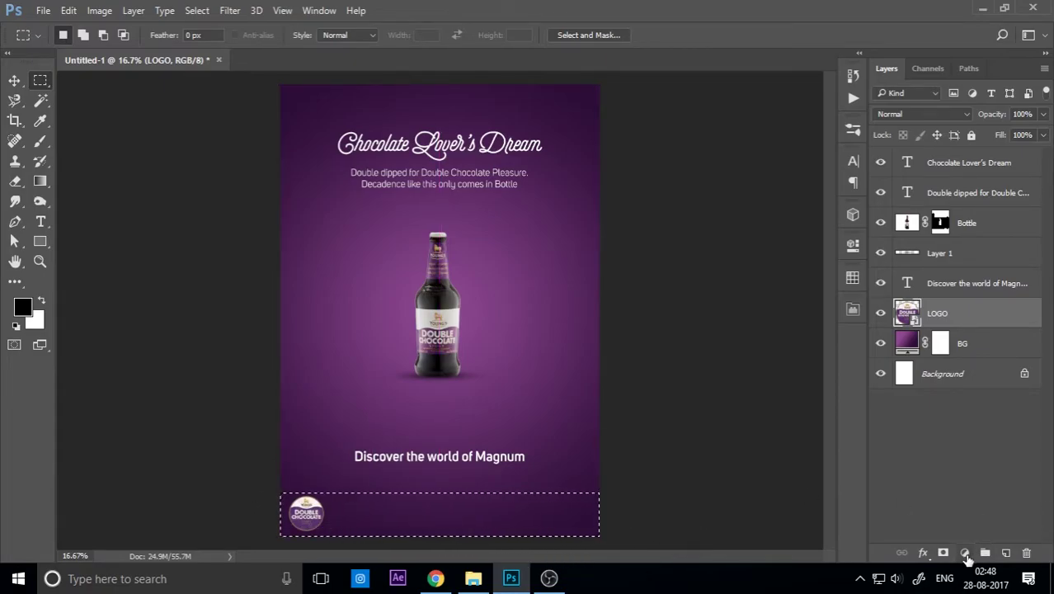
pyautogui.click(965, 553)
pyautogui.click(1001, 216)
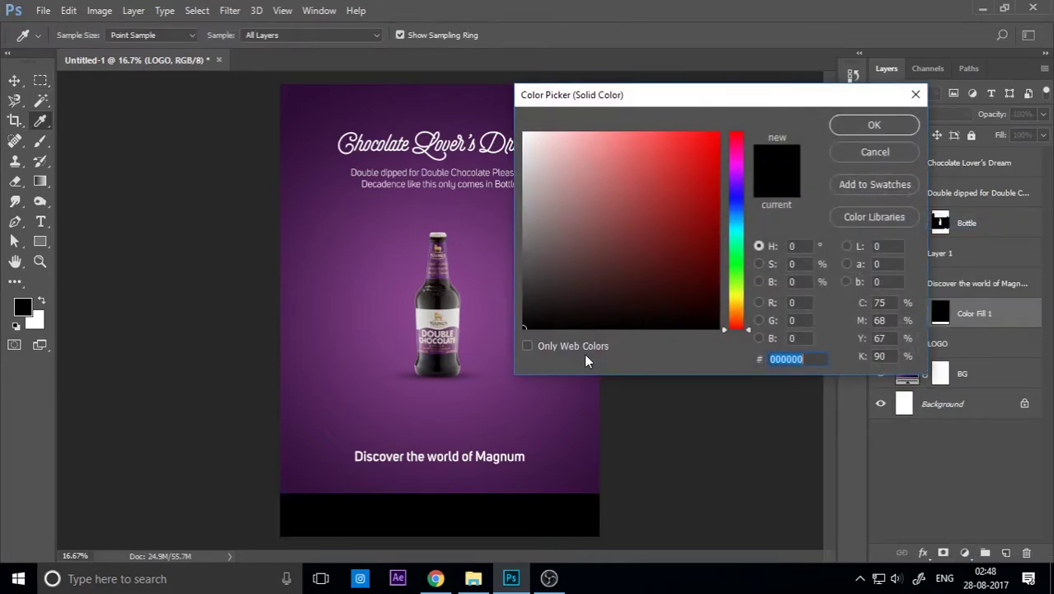
pyautogui.write('ffffff')
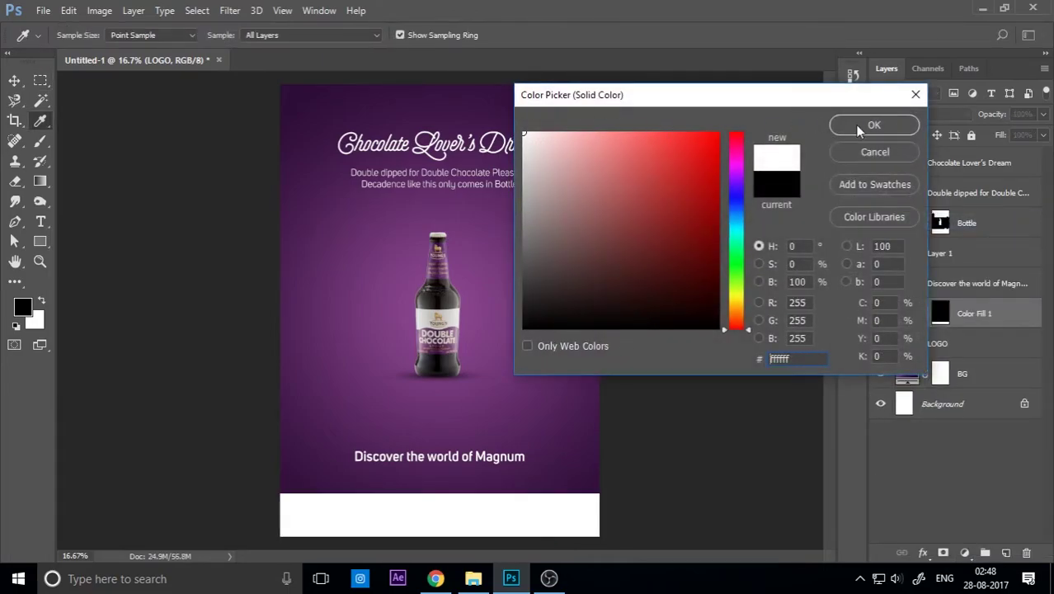
pyautogui.click(873, 126)
# Move the white fill layer below LOGO and shorten it into a footer strip
pyautogui.press('v')
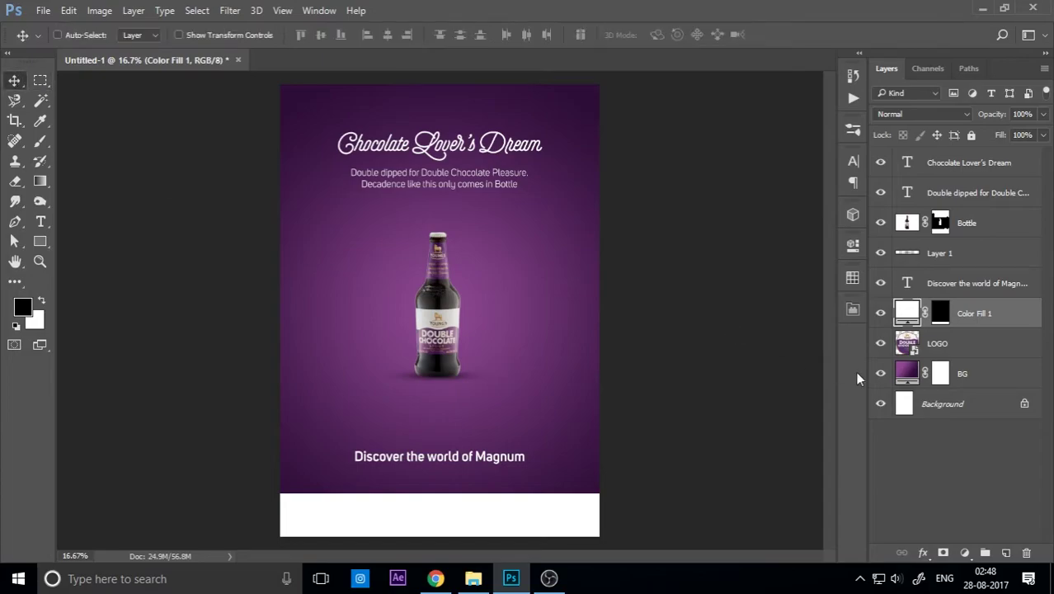
pyautogui.moveTo(948, 312); pyautogui.dragTo(963, 353)
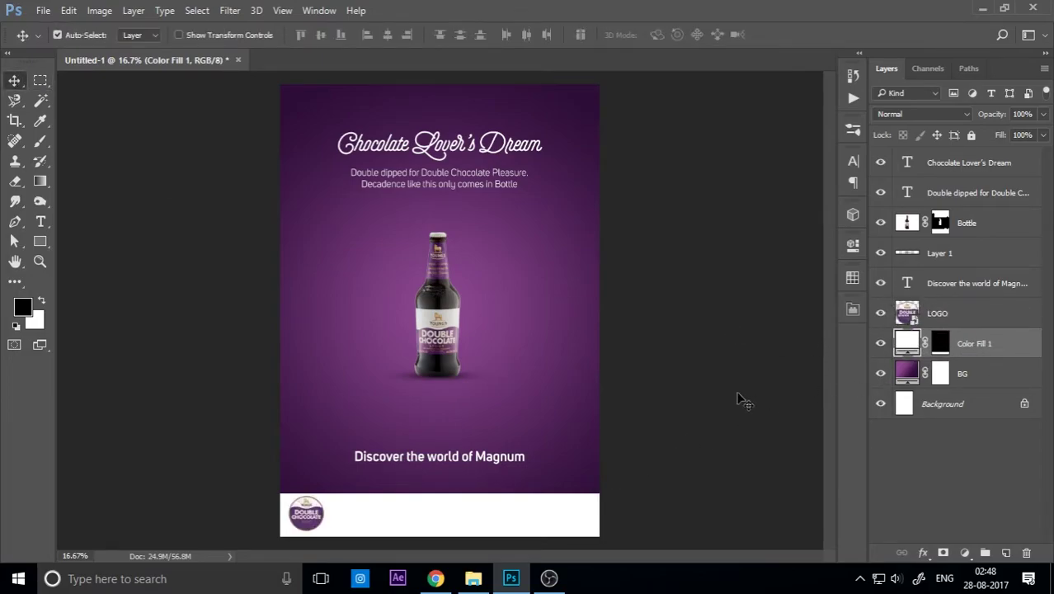
pyautogui.hotkey('ctrl', 't')
pyautogui.moveTo(441, 493); pyautogui.dragTo(559, 184)
pyautogui.press('Return')
# Shrink the round logo to about 4.5% so it fits the footer
pyautogui.hotkey('ctrl', '+')
pyautogui.hotkey('ctrl', '+')
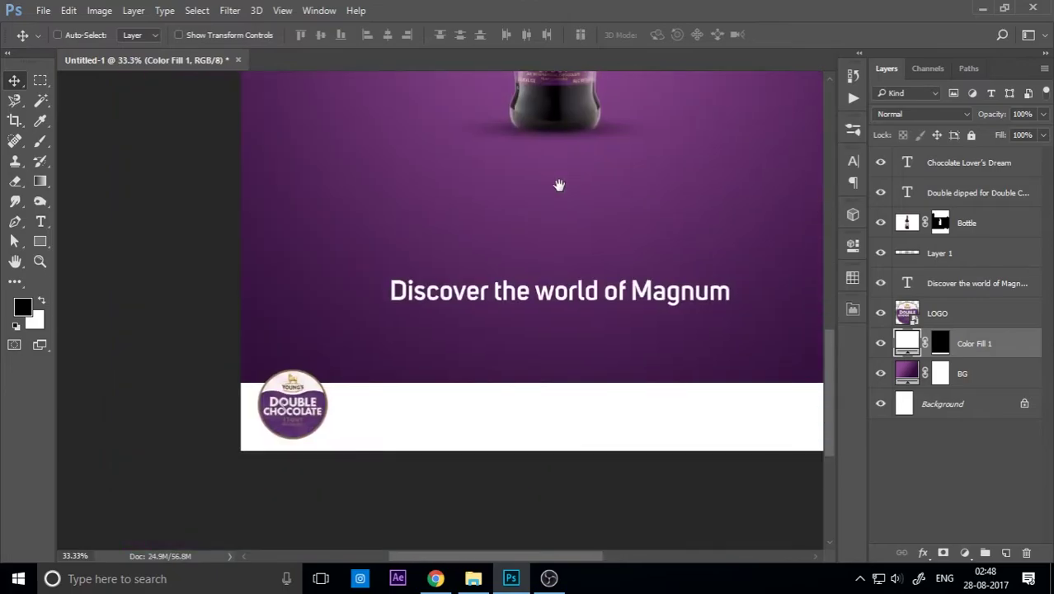
pyautogui.click(959, 322)
pyautogui.hotkey('ctrl', 't')
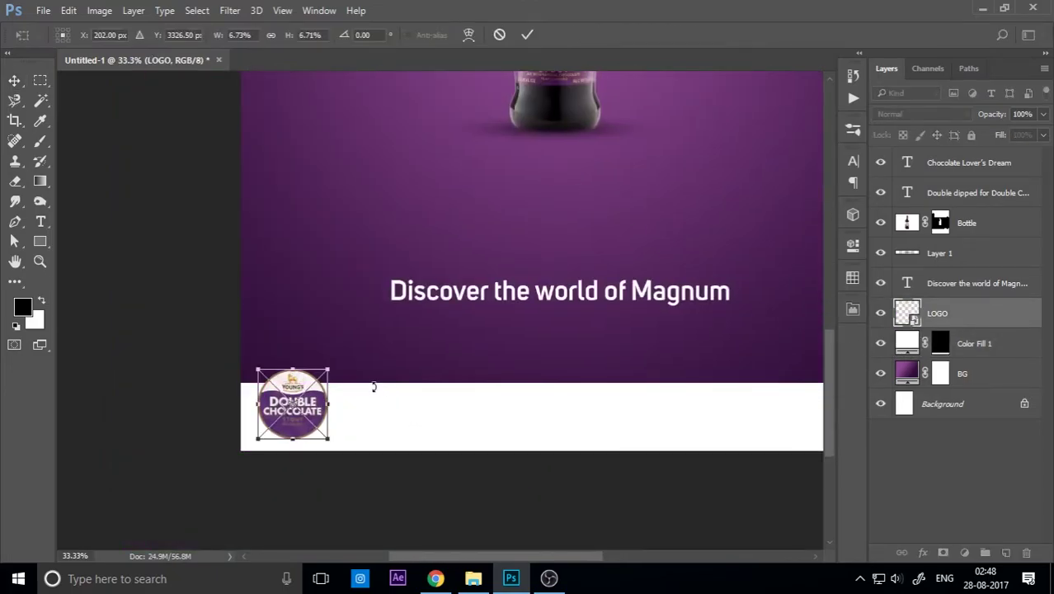
pyautogui.moveTo(328, 371); pyautogui.dragTo(315, 394)
pyautogui.press('Return')
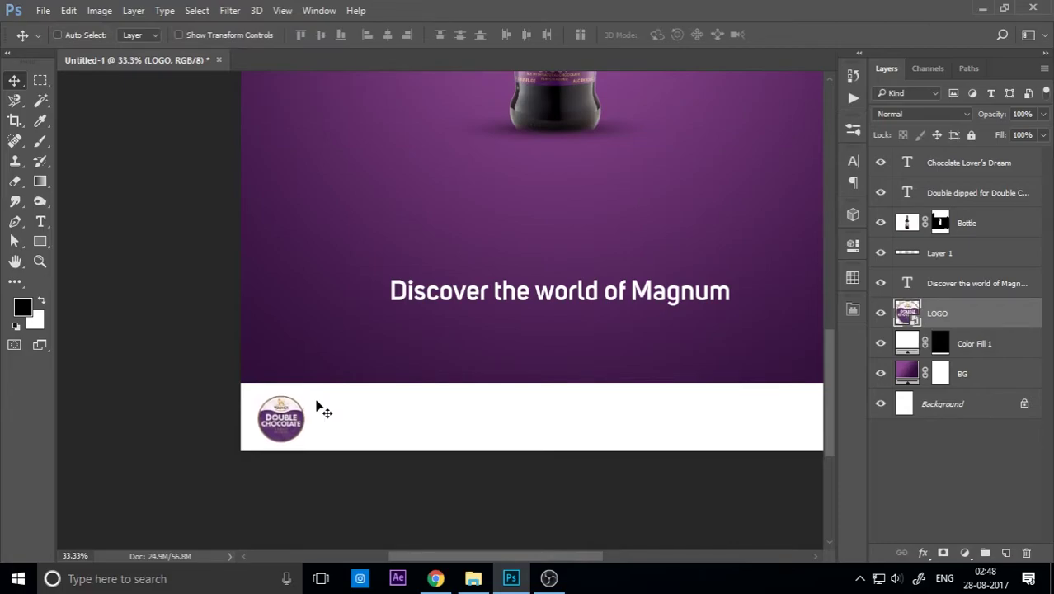
pyautogui.moveTo(630, 339); pyautogui.dragTo(564, 346)
pyautogui.moveTo(574, 315); pyautogui.dragTo(578, 331)
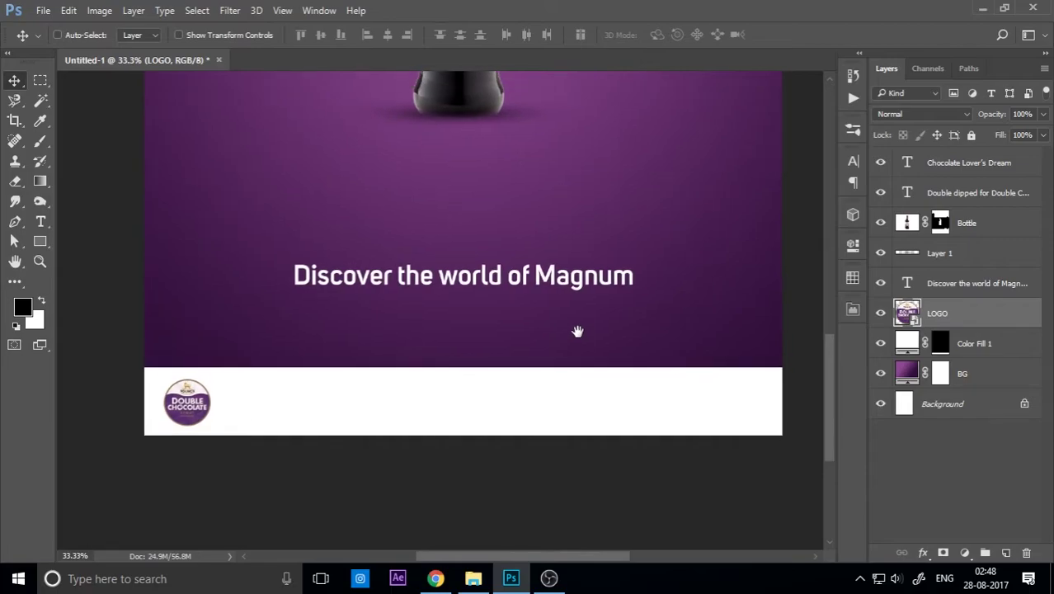
pyautogui.press('t')
pyautogui.click(300, 406)
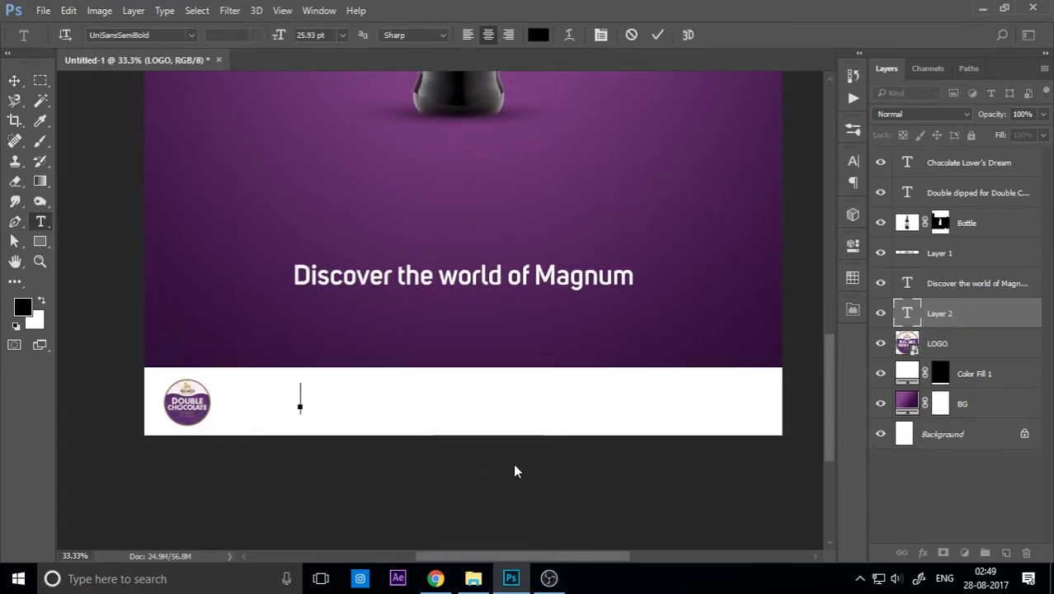
pyautogui.write('w')
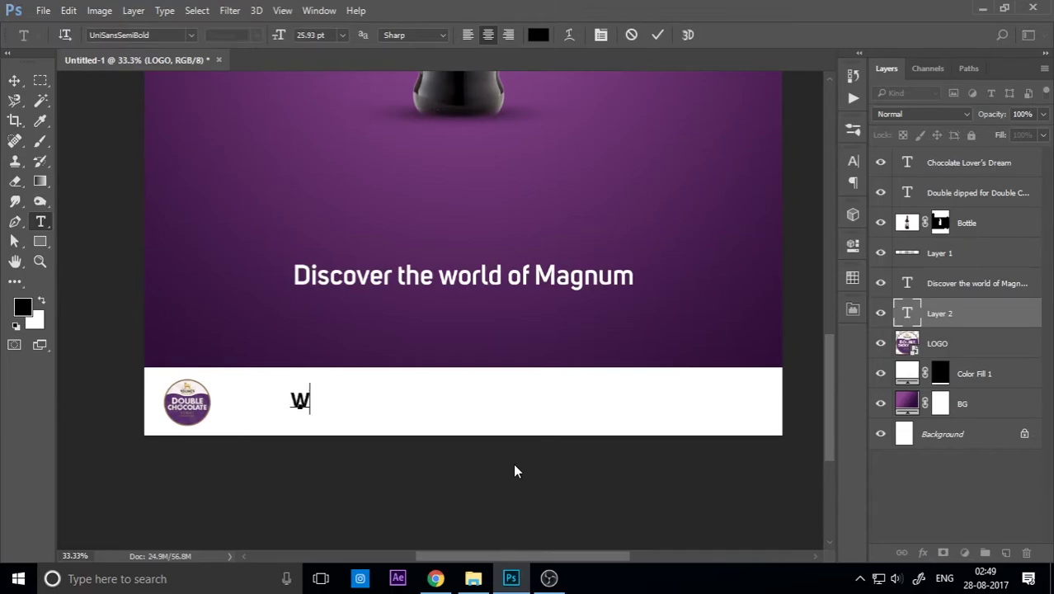
pyautogui.write('ww.')
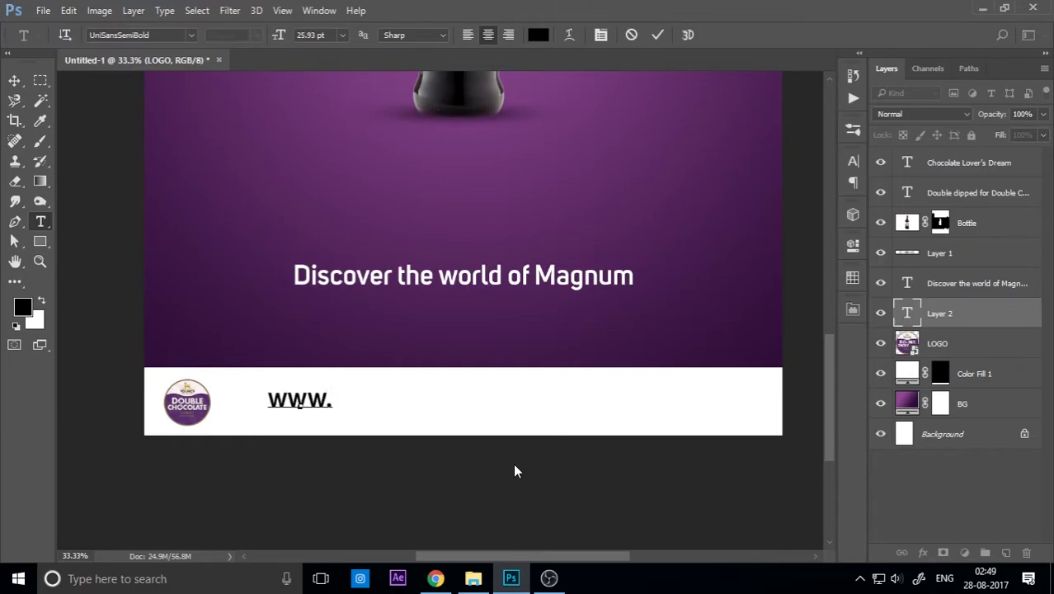
pyautogui.write('youngs')
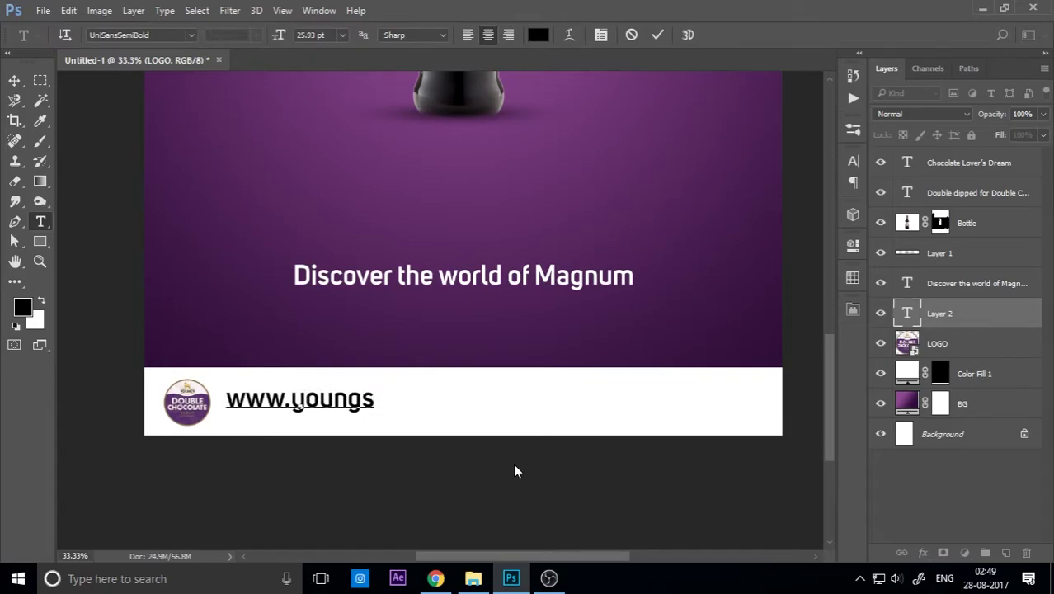
pyautogui.write('dou')
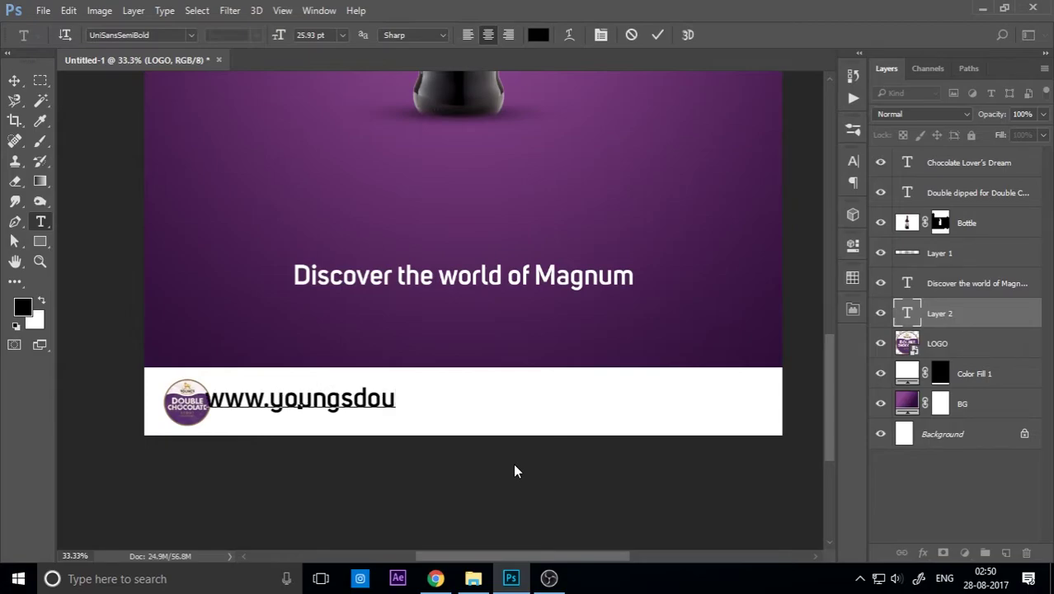
pyautogui.write('ble')
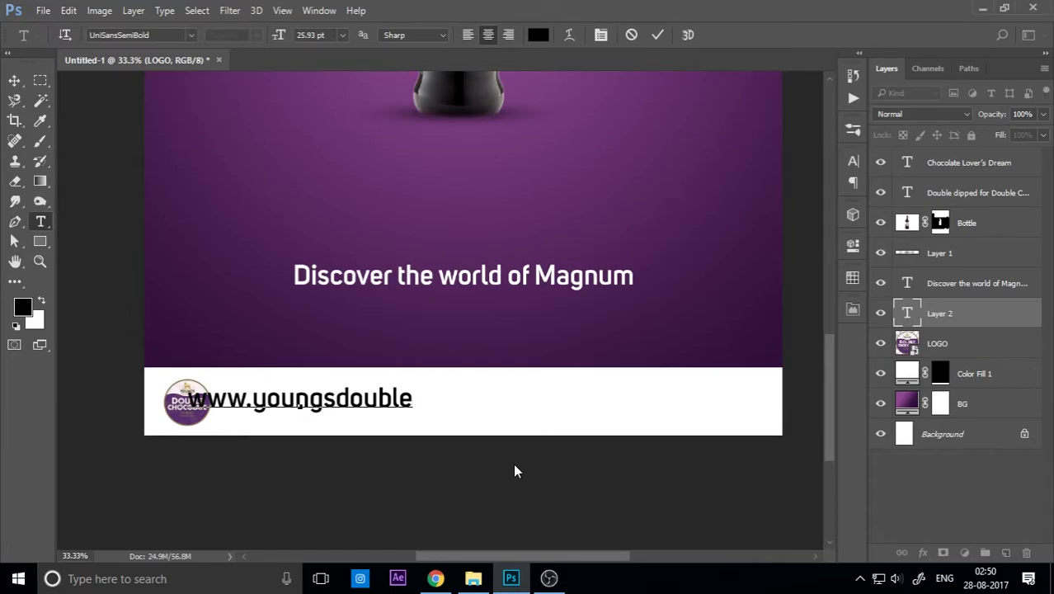
pyautogui.write('choc')
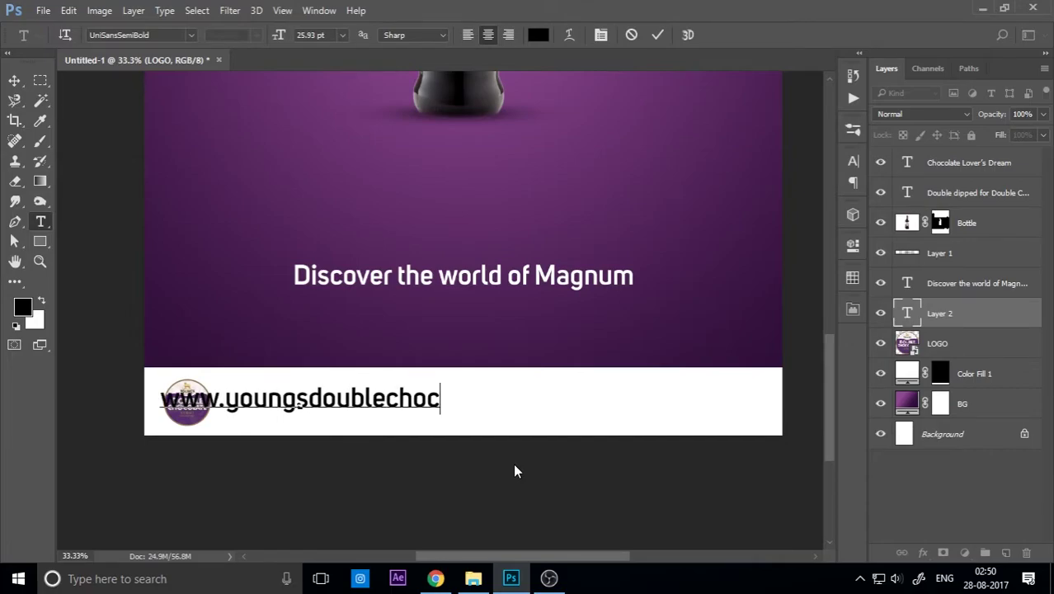
pyautogui.write('o.com')
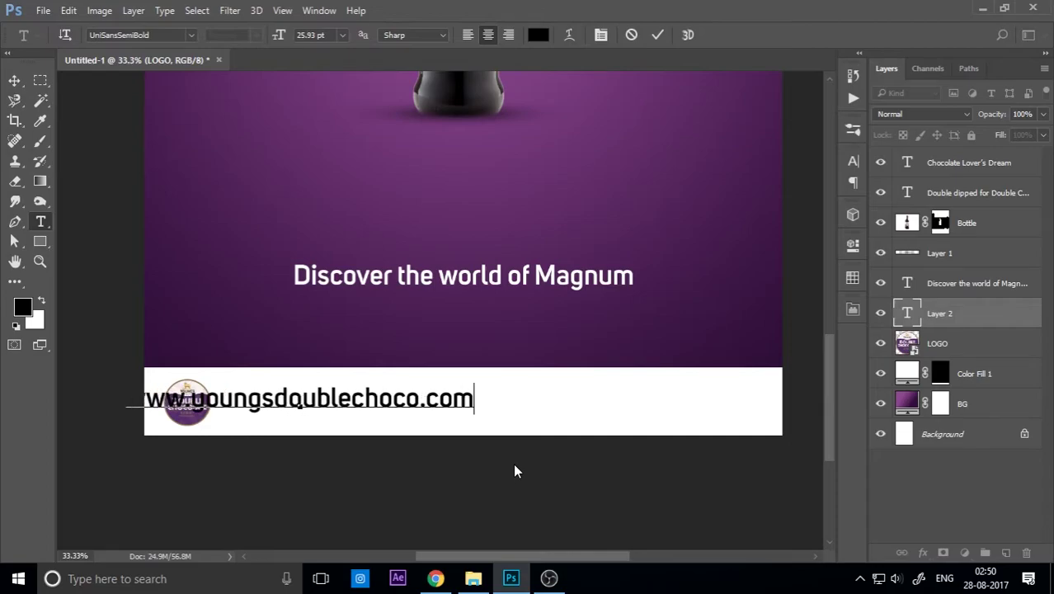
pyautogui.hotkey('ctrl', 'Return')
pyautogui.press('v')
pyautogui.moveTo(395, 433); pyautogui.dragTo(584, 405)
# Add 'Visit :' left of the web address and marquee the footer as an alignment reference
pyautogui.press('t')
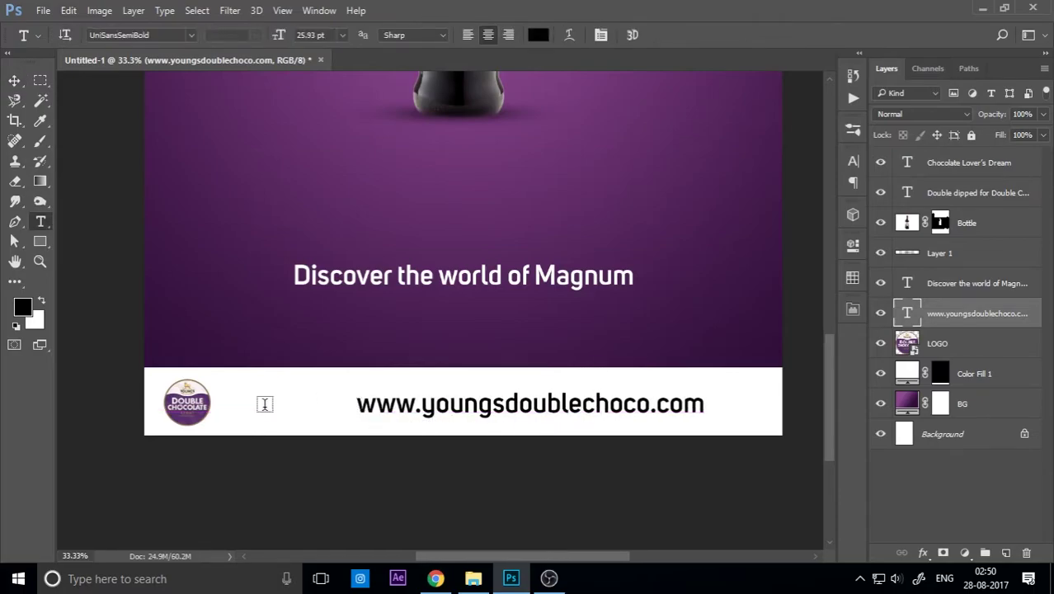
pyautogui.click(264, 404)
pyautogui.write('Vi')
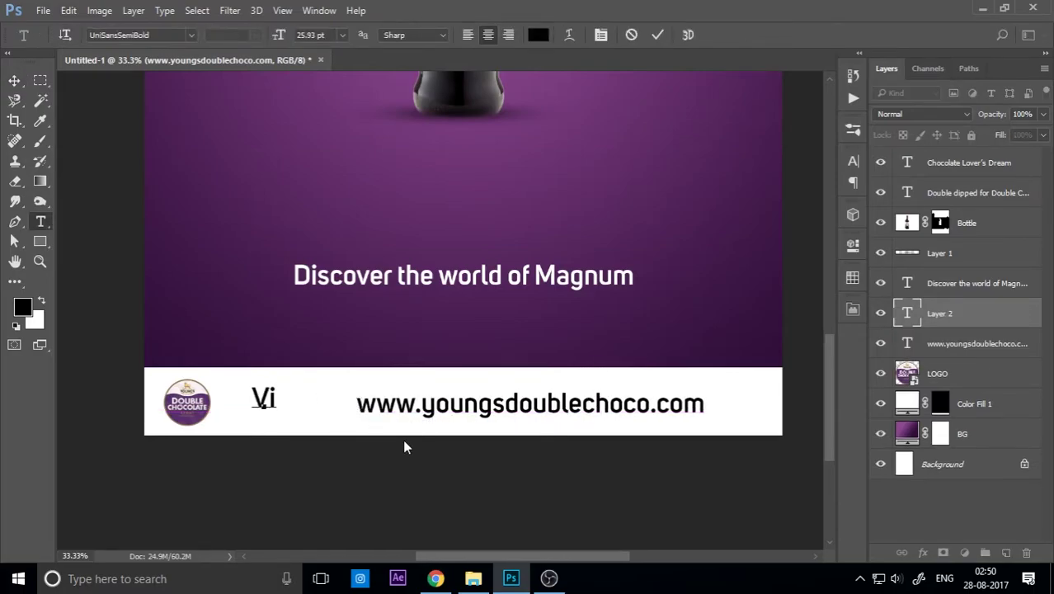
pyautogui.write('sit :')
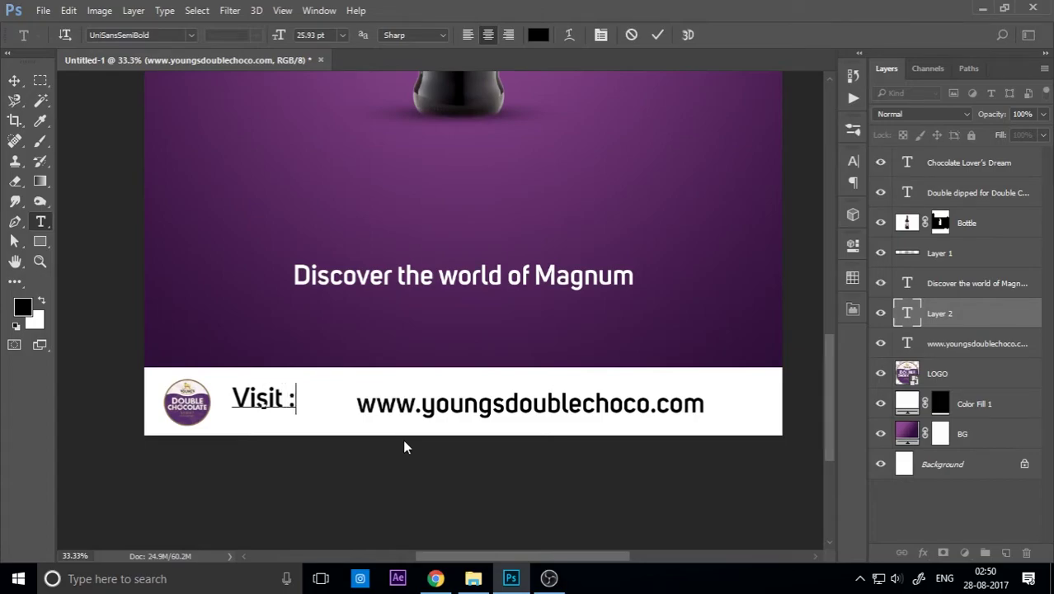
pyautogui.hotkey('ctrl', 'Return')
pyautogui.press('m')
pyautogui.moveTo(414, 475); pyautogui.dragTo(197, 367)
pyautogui.press('v')
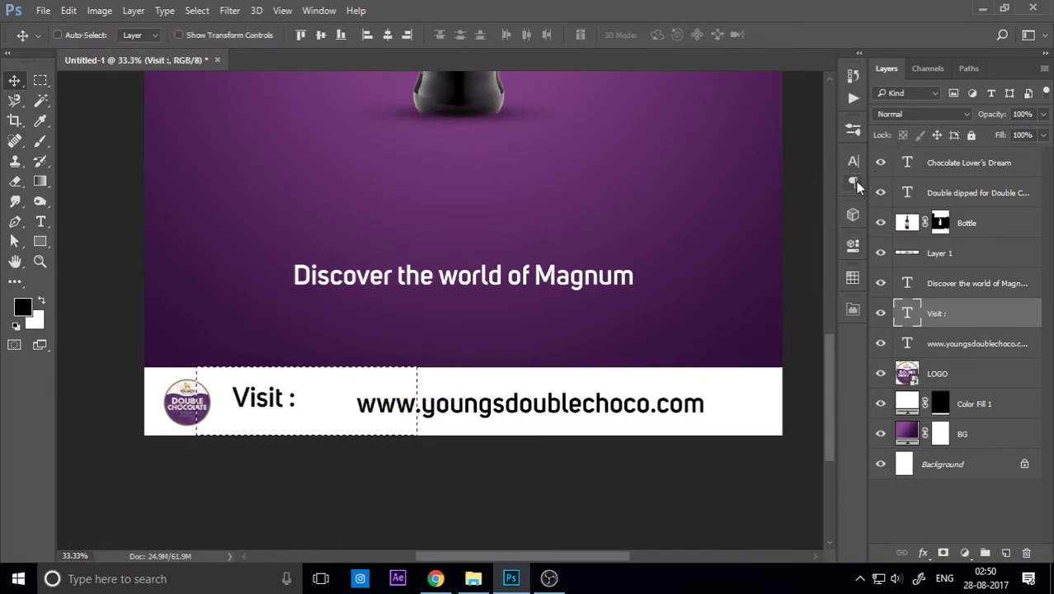
# Centre 'Visit :' and the web address vertically in the footer, then shrink the address slightly
pyautogui.click(321, 35)
pyautogui.click(962, 284)
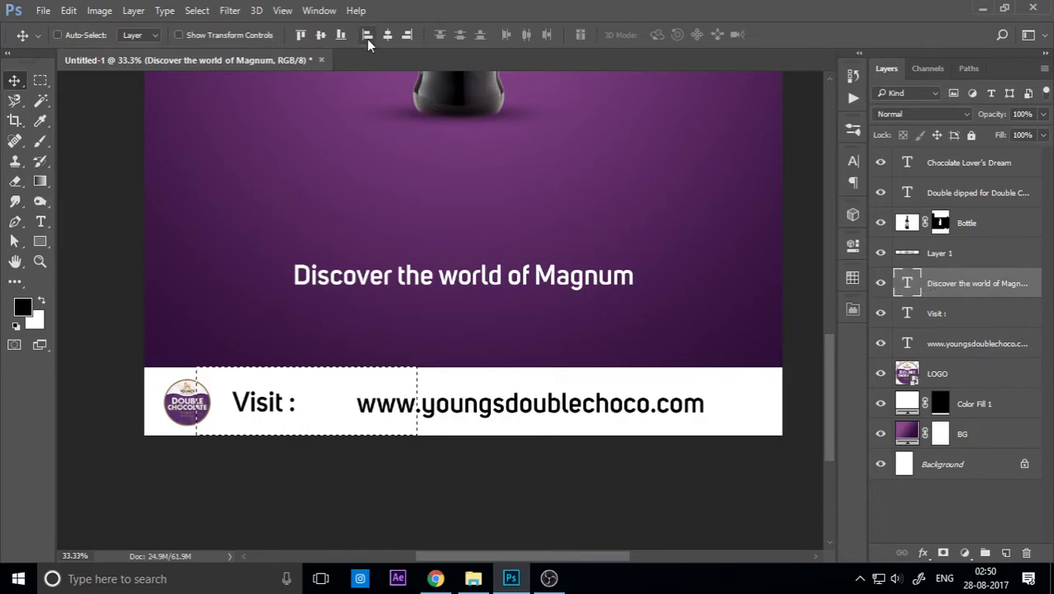
pyautogui.click(963, 346)
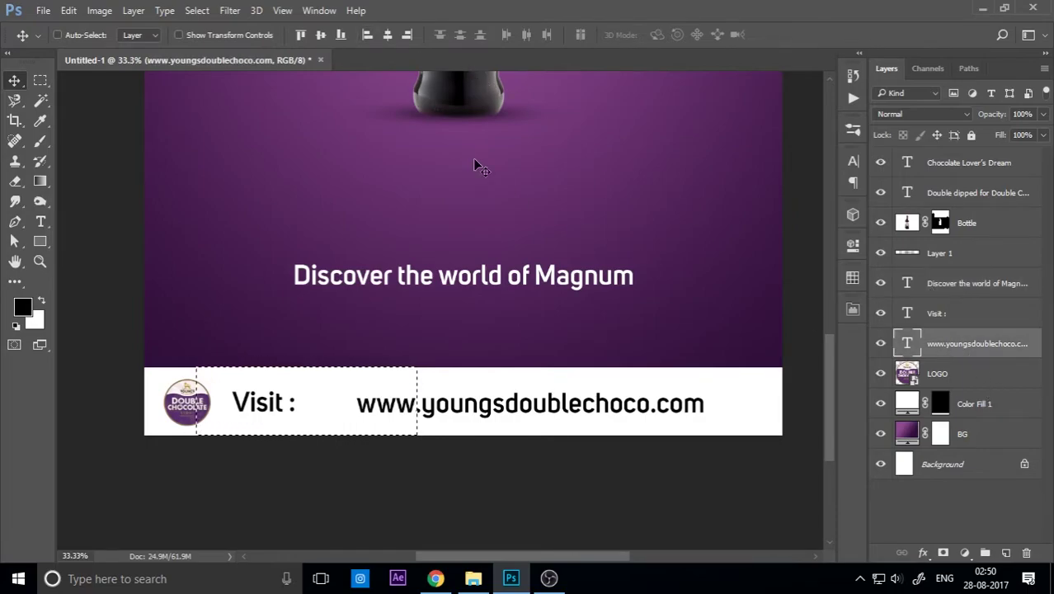
pyautogui.click(321, 36)
pyautogui.hotkey('ctrl', 'd')
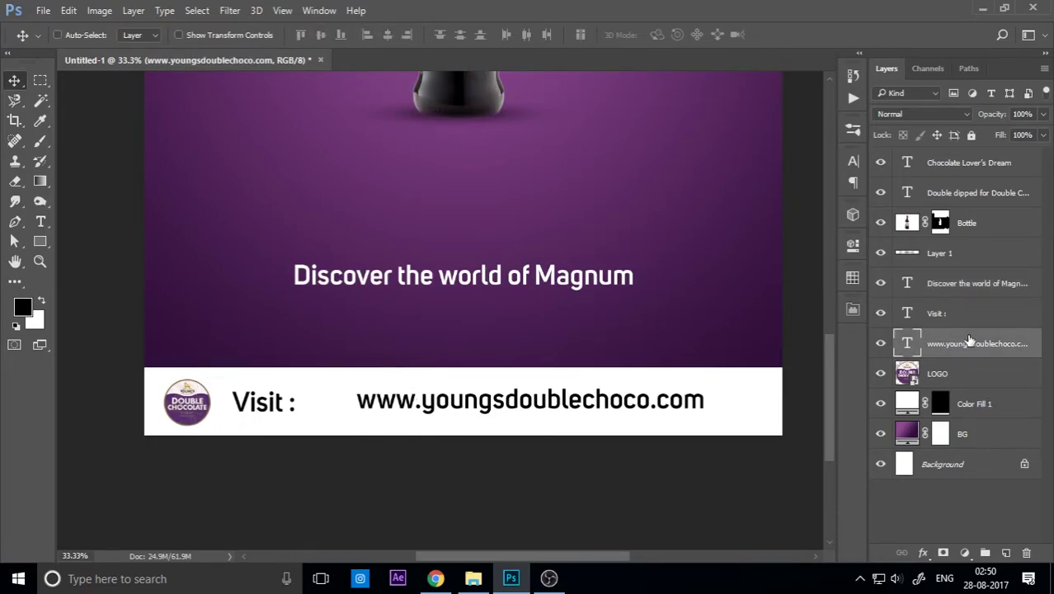
pyautogui.hotkey('ctrl', 't')
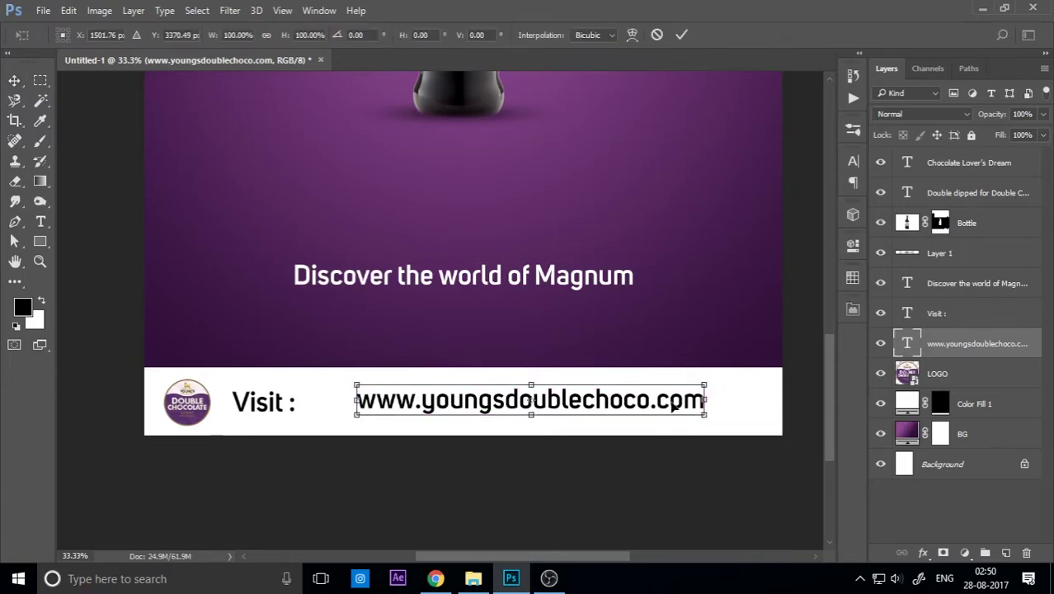
pyautogui.moveTo(704, 386); pyautogui.dragTo(674, 389)
pyautogui.press('Return')
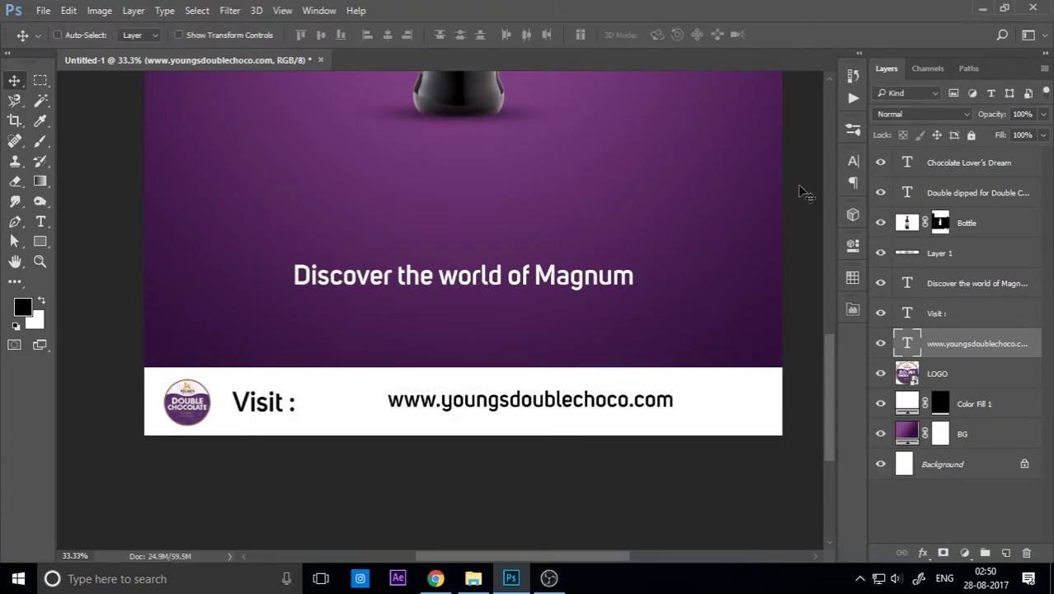
# Set the web address to 24 pt and 'Visit :' to 18 pt
pyautogui.click(852, 162)
pyautogui.click(733, 202)
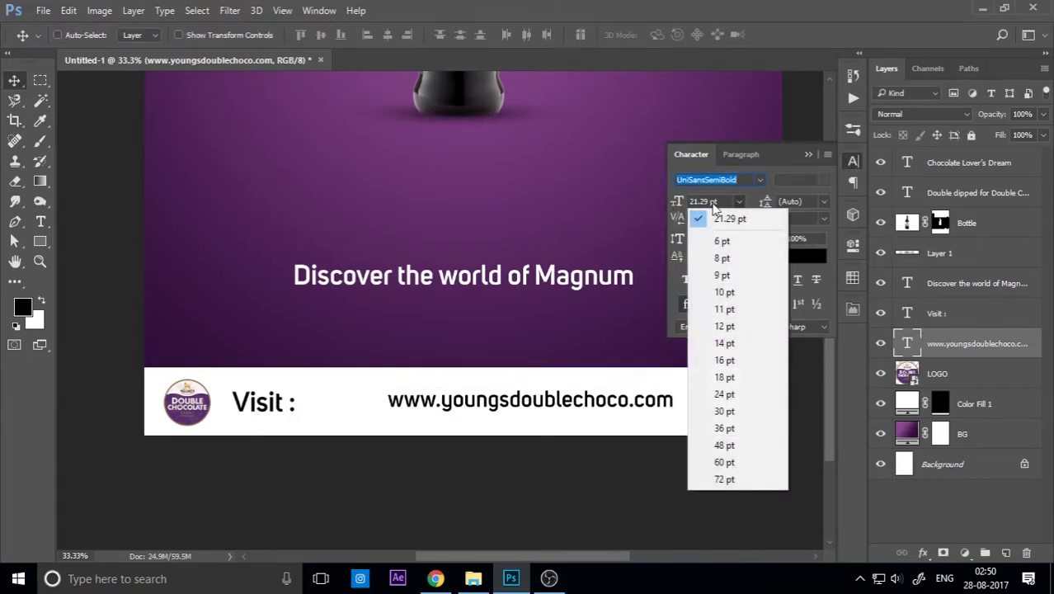
pyautogui.click(736, 394)
pyautogui.click(963, 311)
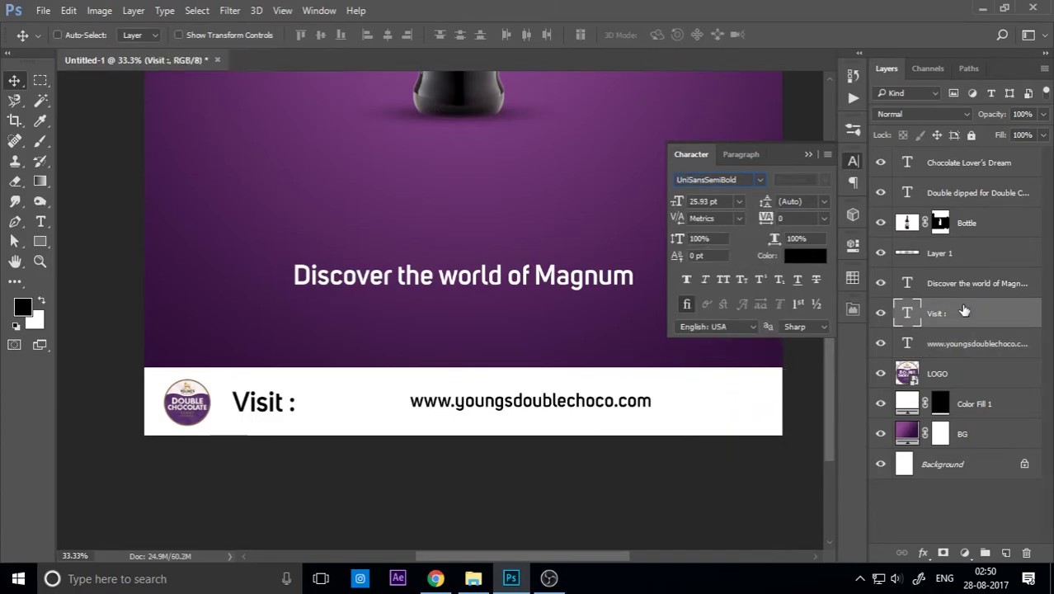
pyautogui.click(738, 201)
pyautogui.click(734, 375)
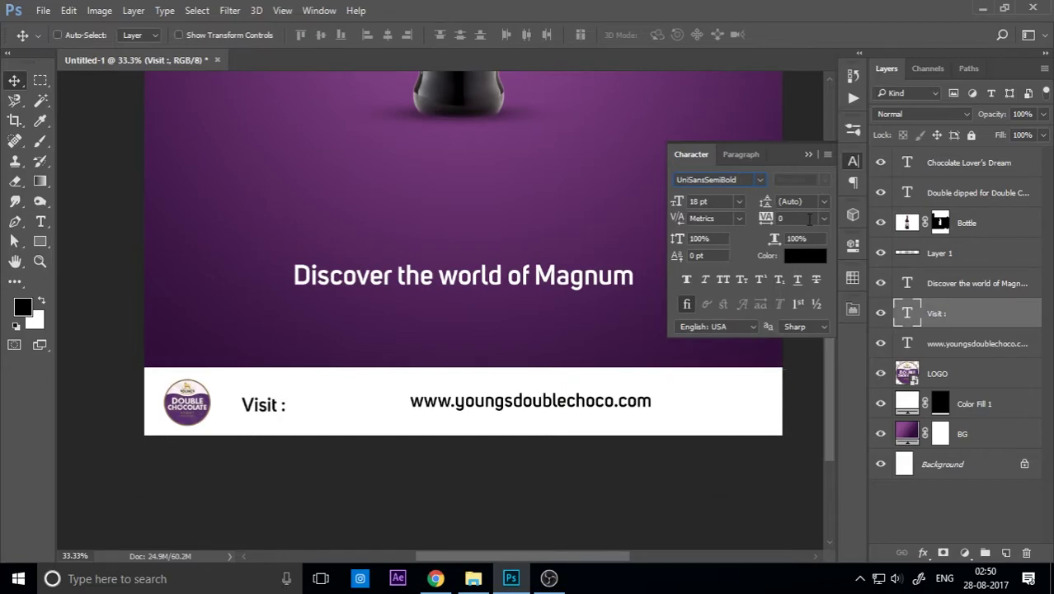
pyautogui.click(853, 162)
pyautogui.hotkey('ctrl', 'alt', 'z')
pyautogui.hotkey('ctrl', 'alt', 'z')
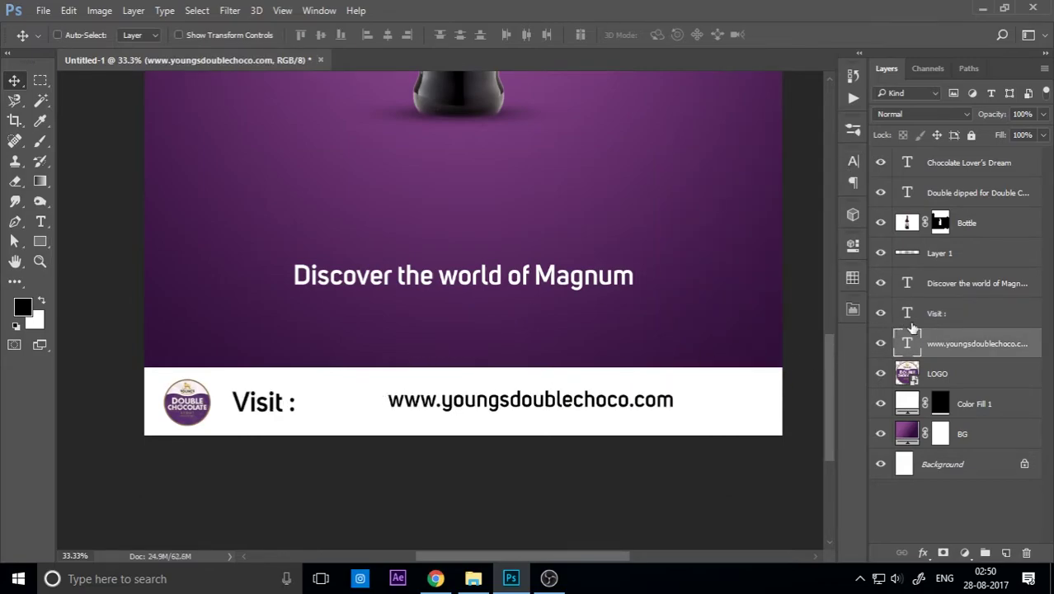
# Give both footer texts the same smaller font size
pyautogui.keyDown('shift'); pyautogui.click(962, 313); pyautogui.keyUp('shift')
pyautogui.click(853, 162)
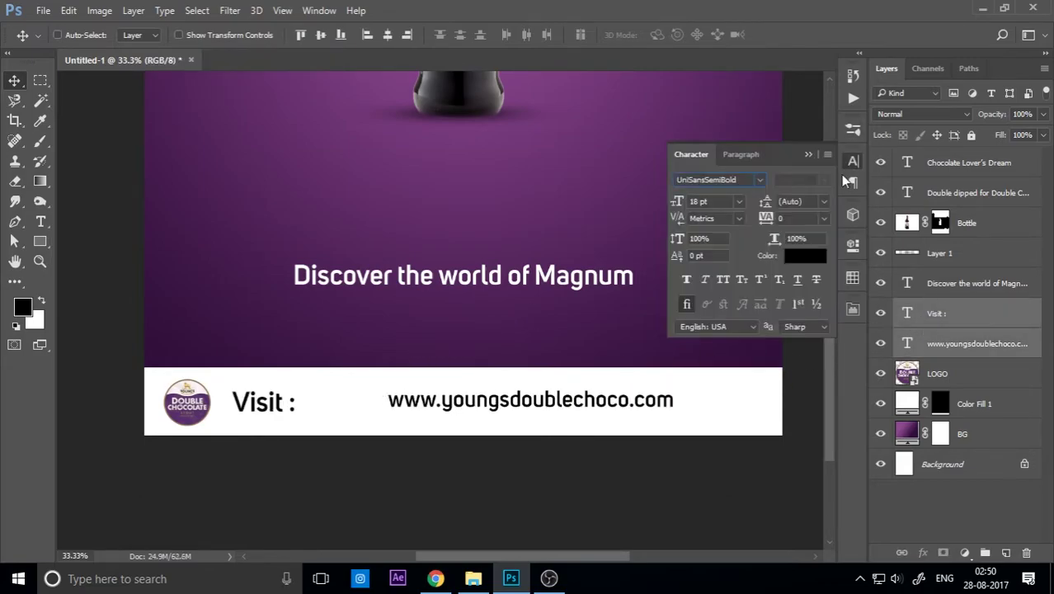
pyautogui.click(742, 204)
pyautogui.click(726, 372)
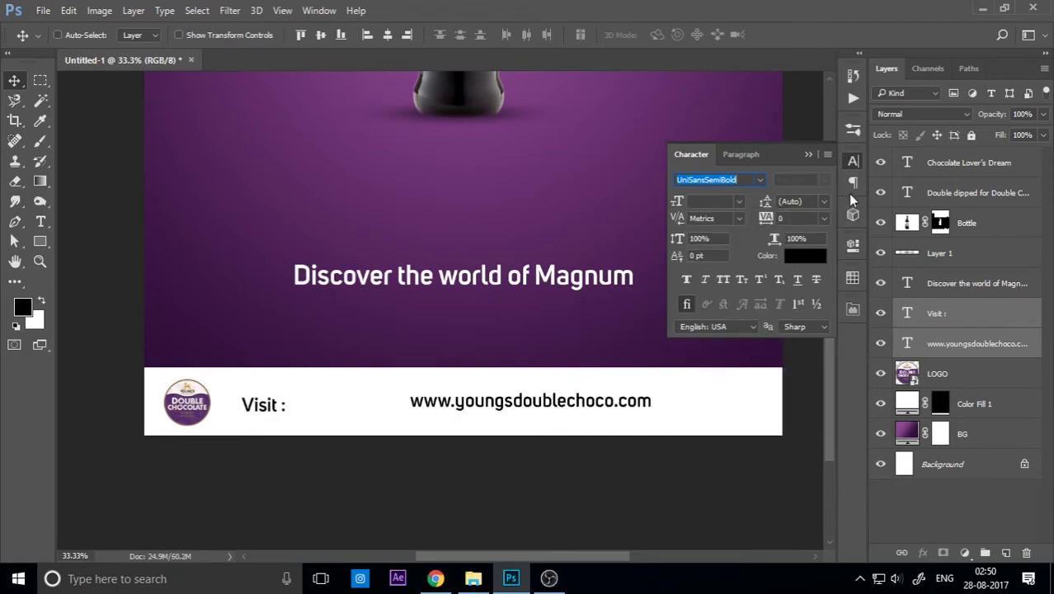
pyautogui.click(853, 161)
# Shift both texts about 52 px right, align their centres, and move 'Visit :' closer
pyautogui.moveTo(388, 424); pyautogui.dragTo(435, 418)
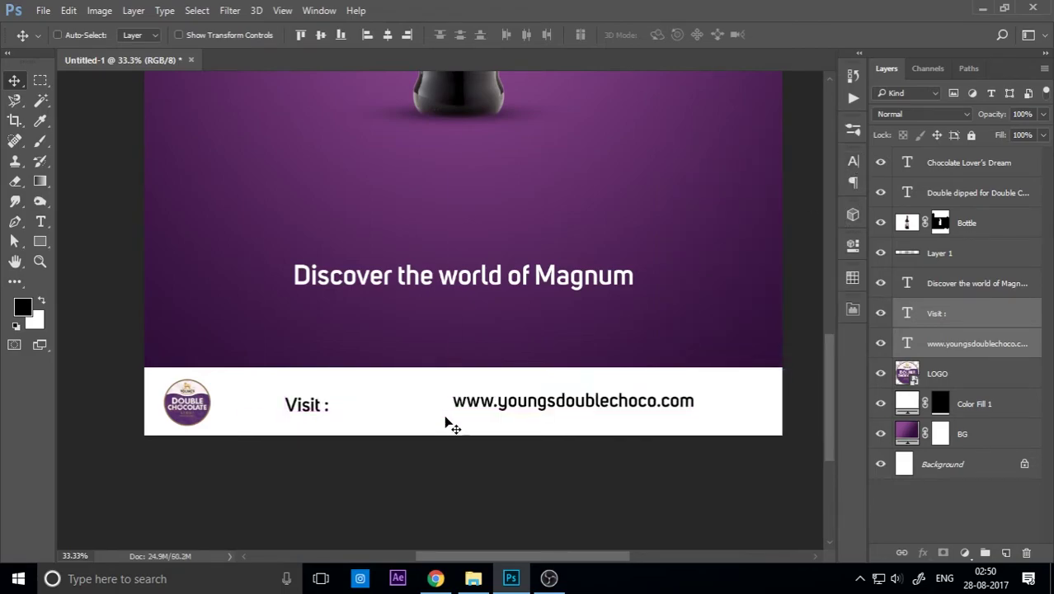
pyautogui.click(320, 35)
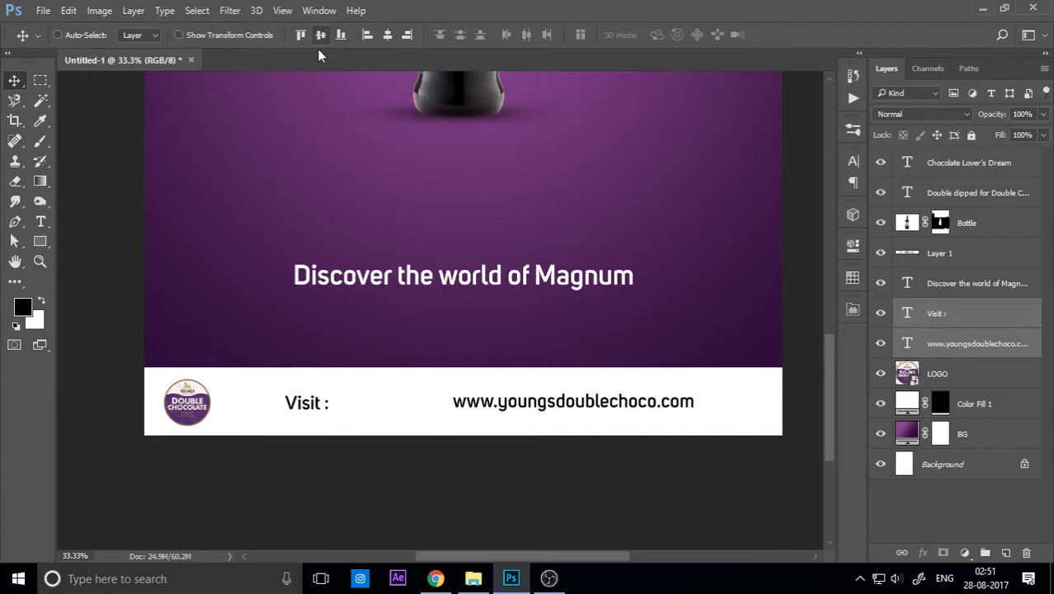
pyautogui.click(976, 320)
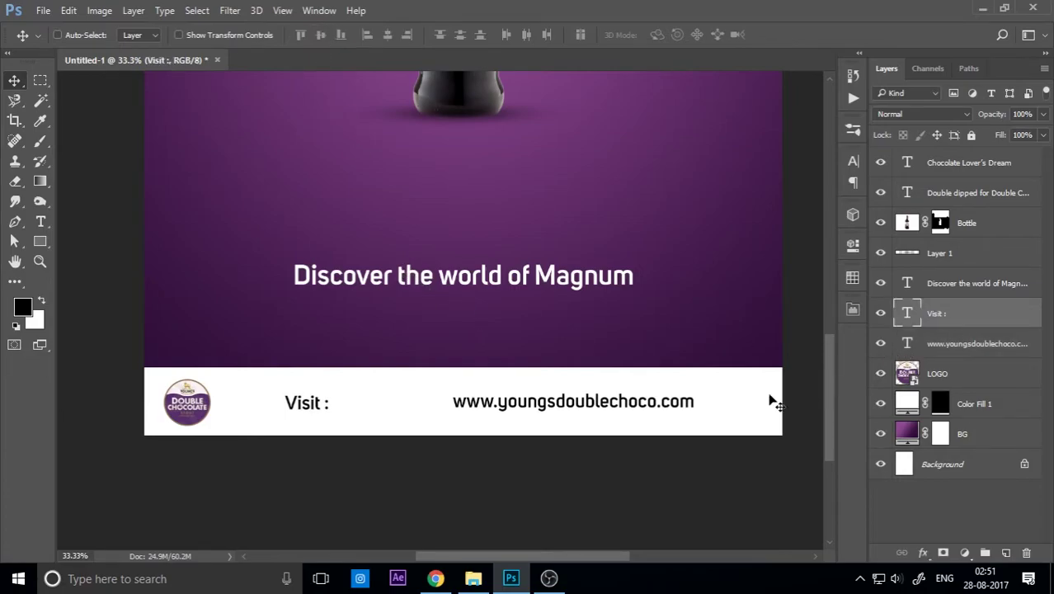
pyautogui.moveTo(349, 413); pyautogui.dragTo(419, 403)
# Group the Visit : and website address layers, centre them horizontally, and name the group WEBSITE
pyautogui.keyDown('shift'); pyautogui.click(967, 345); pyautogui.keyUp('shift')
pyautogui.hotkey('ctrl', 'g')
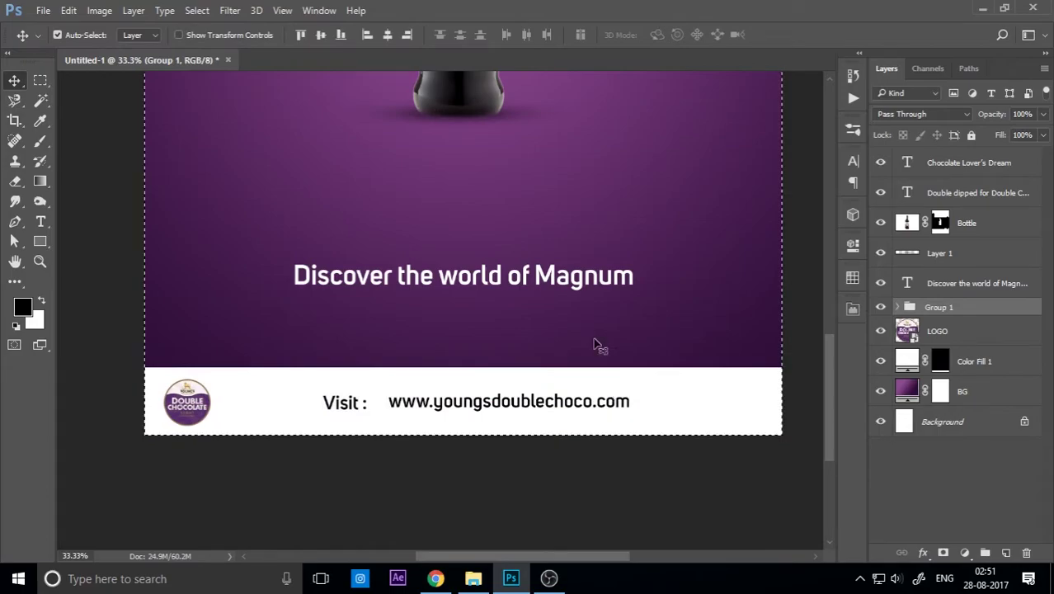
pyautogui.click(386, 34)
pyautogui.hotkey('ctrl', 'd')
pyautogui.doubleClick(944, 308)
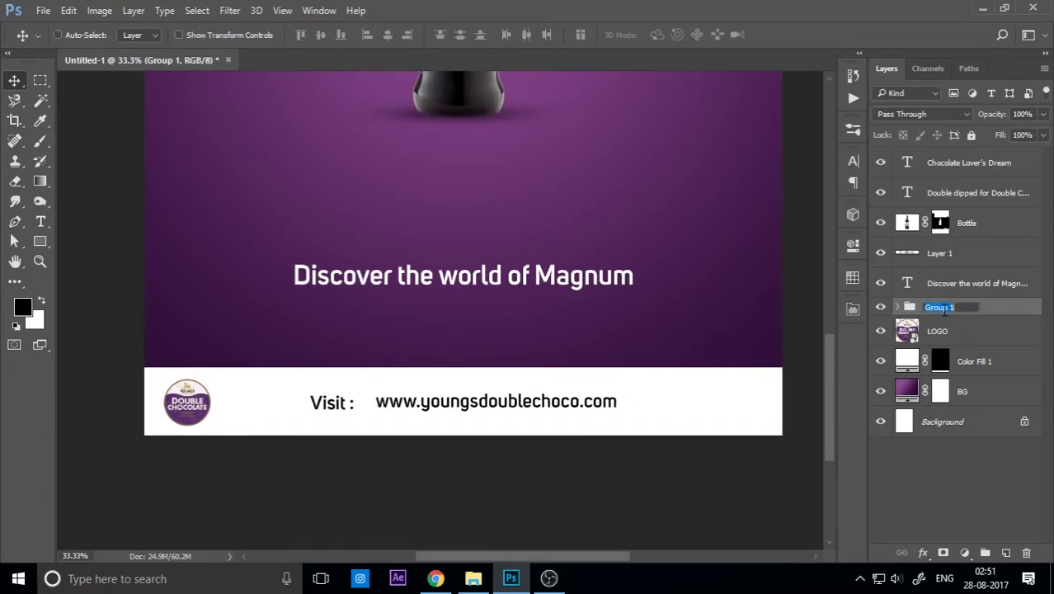
pyautogui.write('WEBSITE')
pyautogui.press('Return')
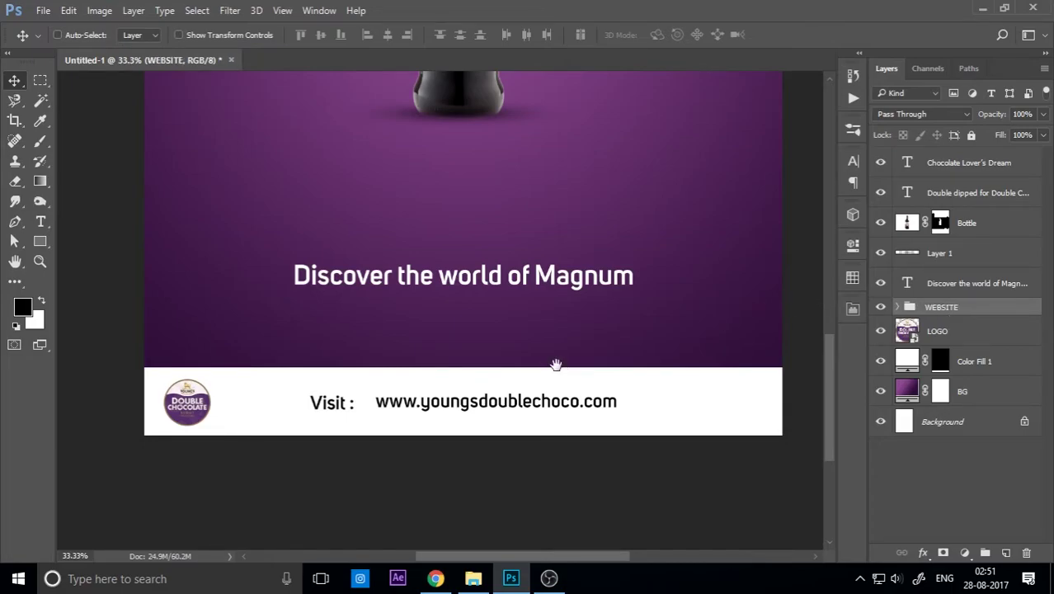
# Nudge the round logo about 27 px right and begin editing the Visit : text
pyautogui.click(967, 331)
pyautogui.moveTo(195, 422)
pyautogui.mouseDown()
pyautogui.moveTo(261, 421)
pyautogui.moveTo(202, 426)
pyautogui.mouseUp()
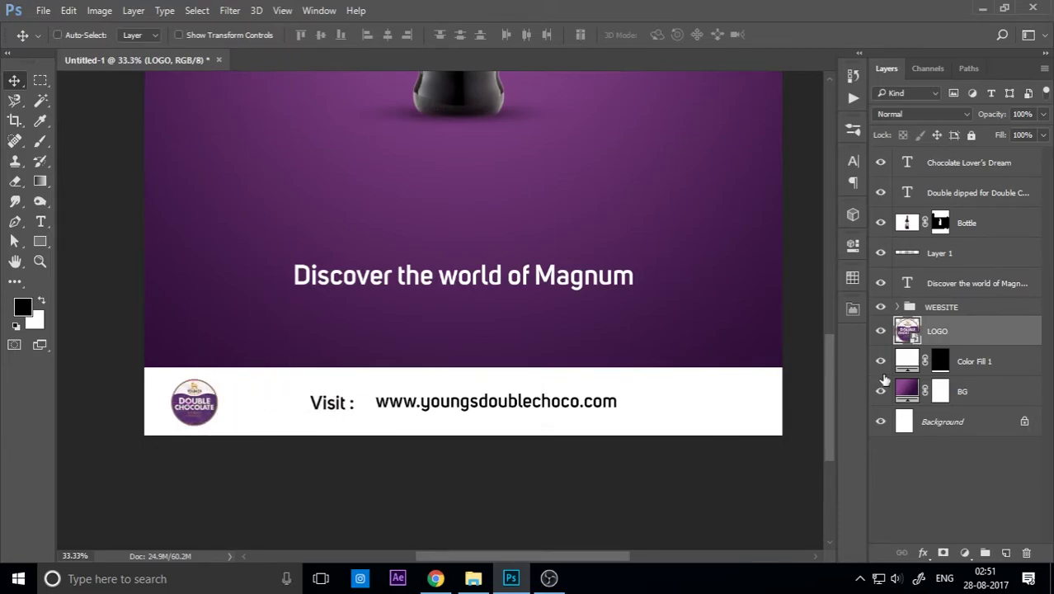
pyautogui.click(985, 288)
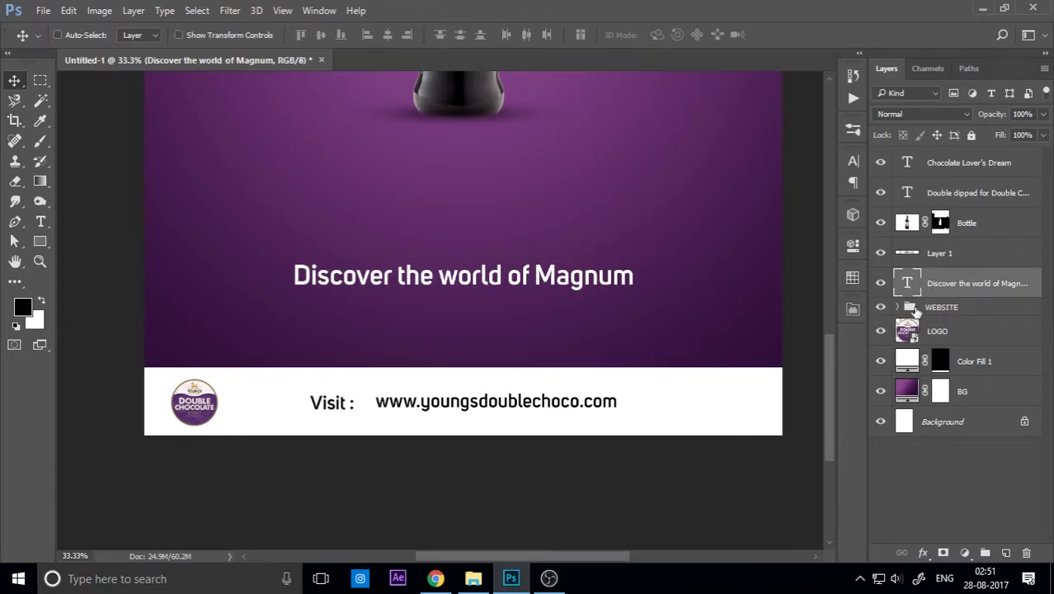
pyautogui.click(897, 307)
pyautogui.click(960, 338)
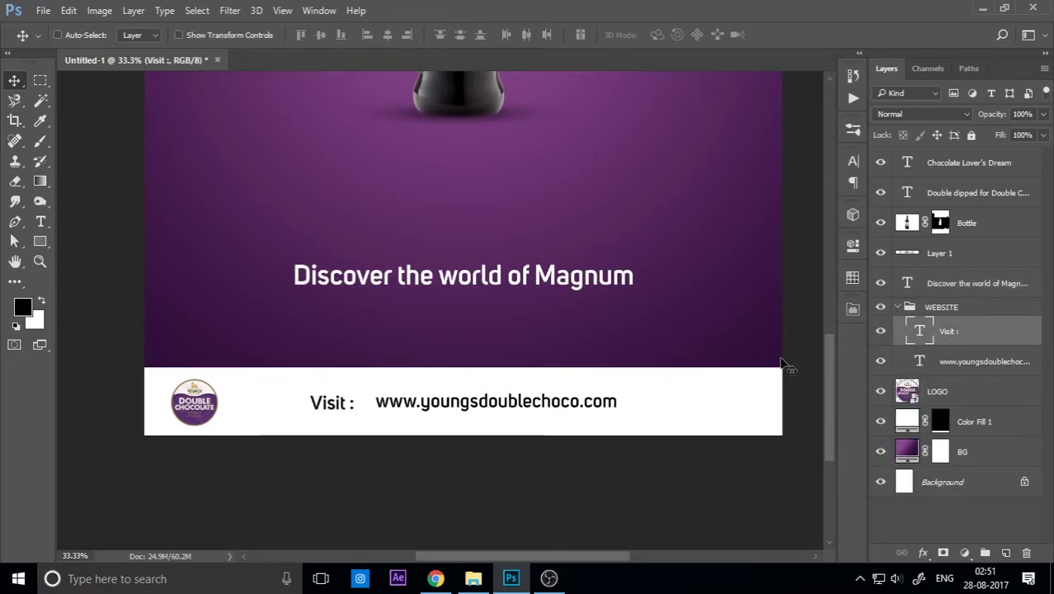
pyautogui.press('t')
pyautogui.click(333, 401)
pyautogui.hotkey('ctrl', 'a')
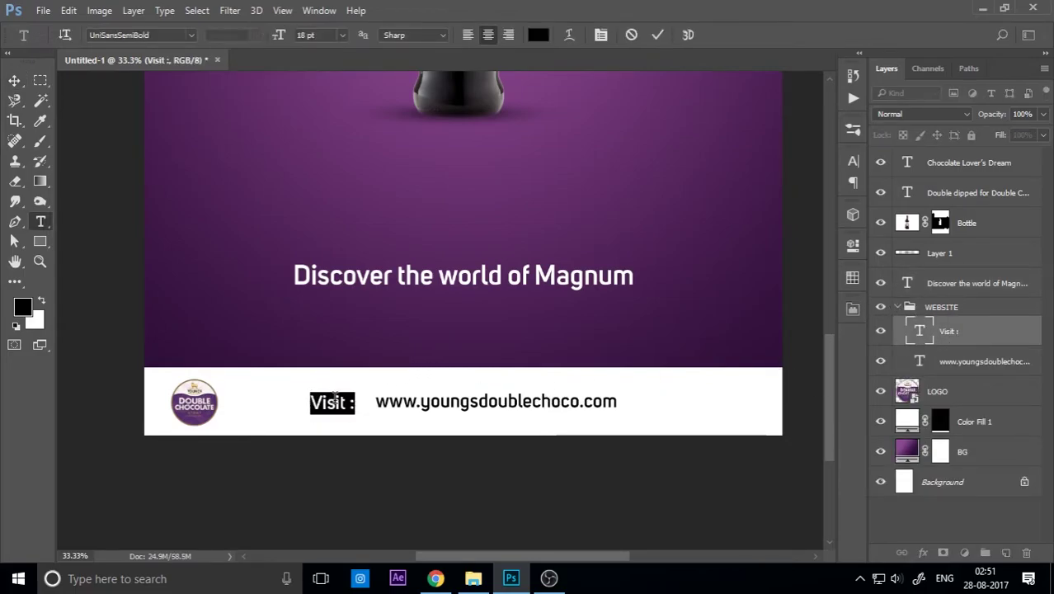
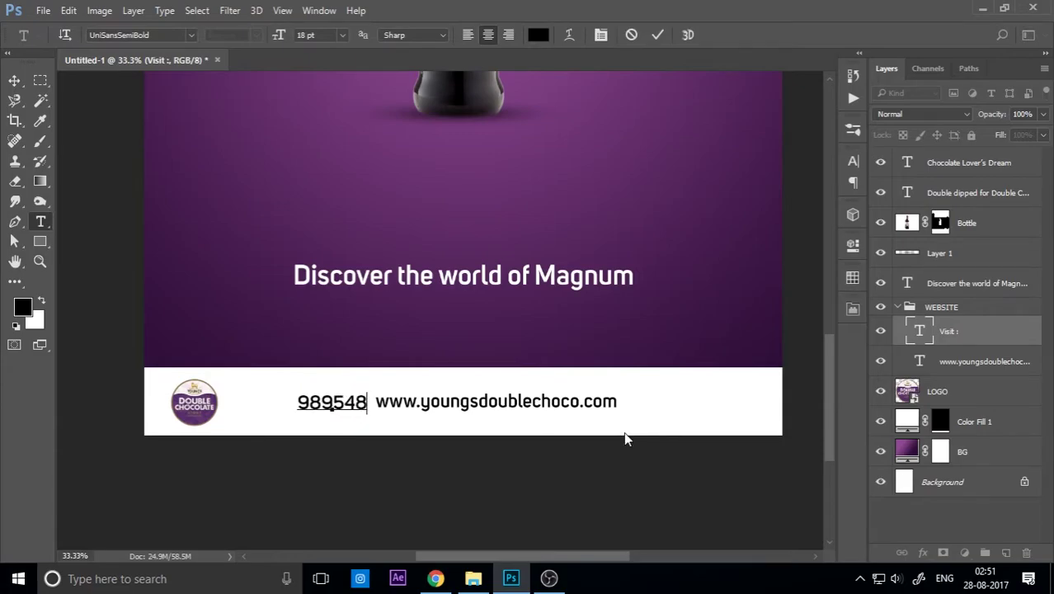
pyautogui.hotkey('ctrl', 'Return')
pyautogui.press('v')
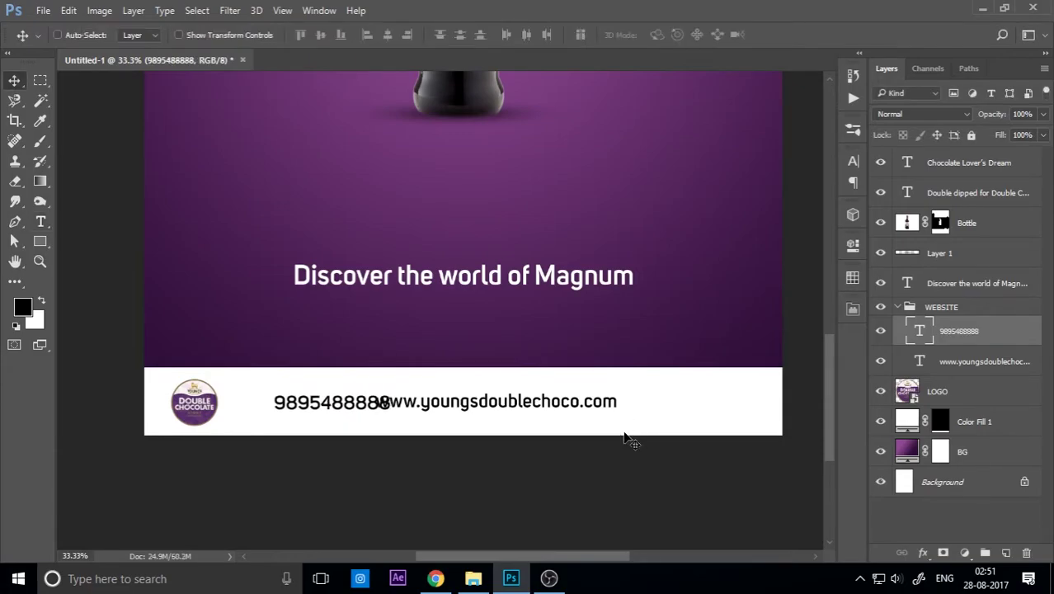
# Reposition the website address and phone number layers across the footer
pyautogui.click(964, 363)
pyautogui.moveTo(527, 424); pyautogui.dragTo(650, 421)
pyautogui.click(941, 334)
pyautogui.moveTo(356, 424); pyautogui.dragTo(381, 419)
pyautogui.click(967, 364)
pyautogui.moveTo(599, 401); pyautogui.dragTo(588, 401)
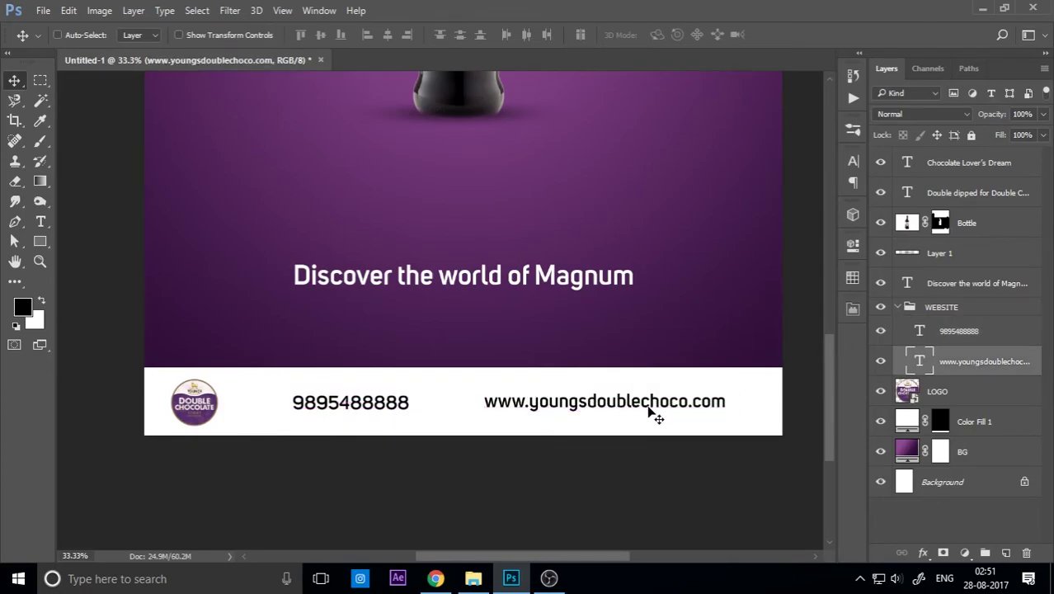
pyautogui.hotkey('ctrl', '-')
pyautogui.hotkey('ctrl', '-')
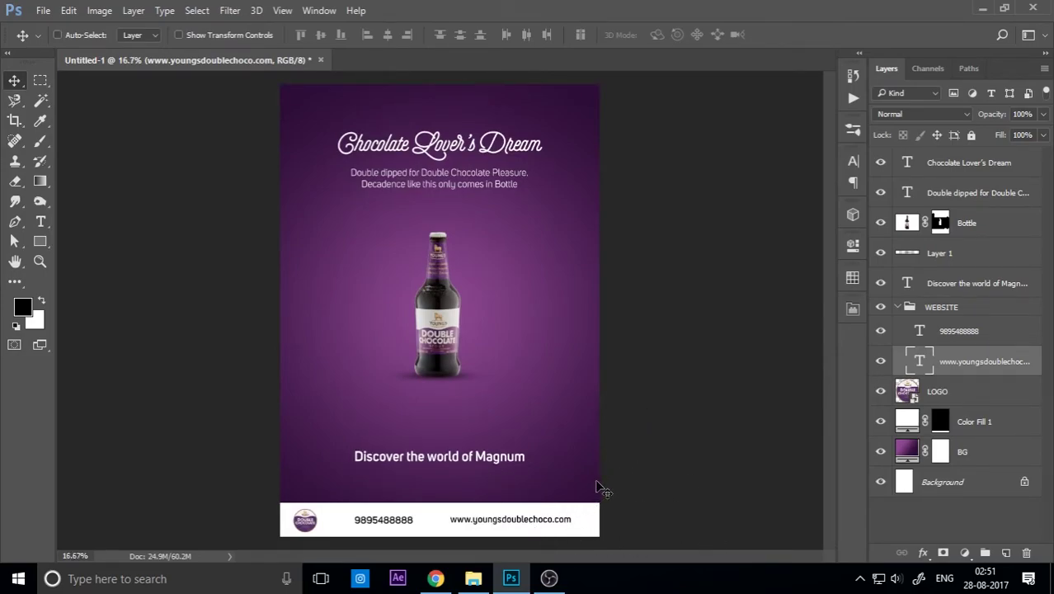
# Prefix the phone number with 'CALL :'
pyautogui.press('t')
pyautogui.click(358, 519)
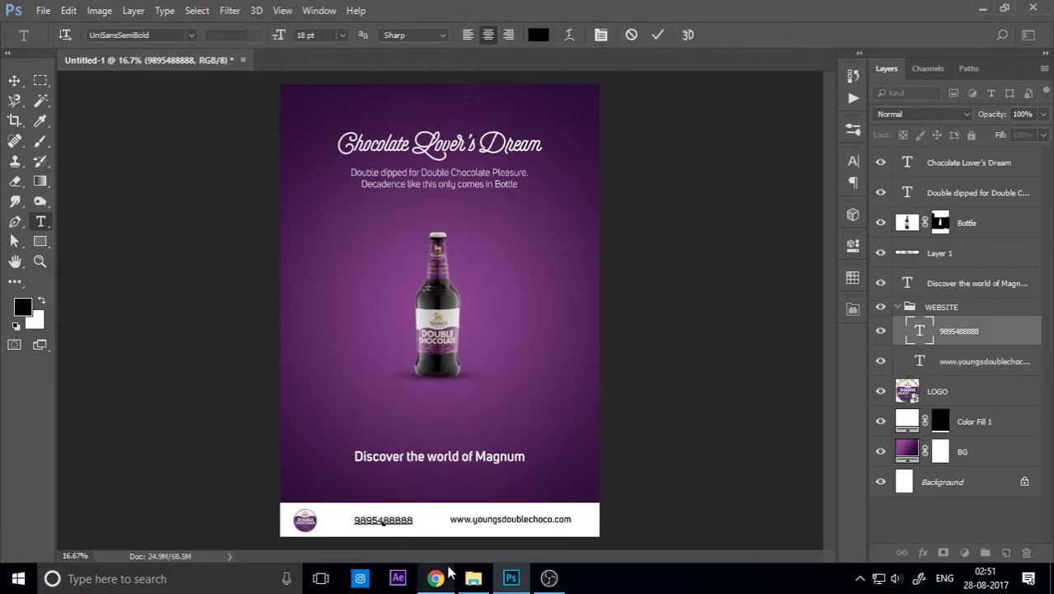
pyautogui.write('CALL :')
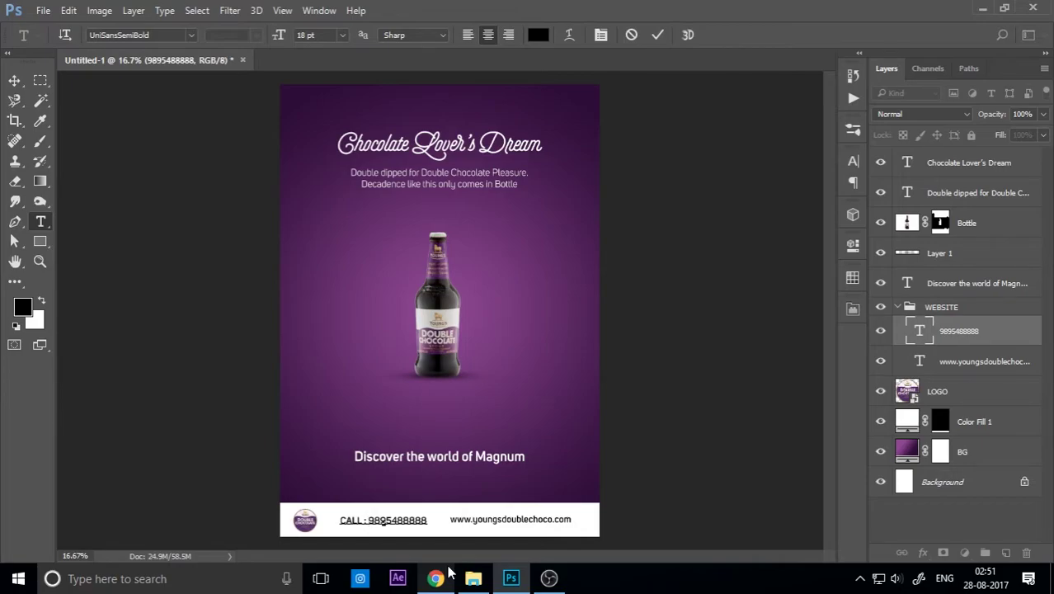
pyautogui.hotkey('ctrl', 'Return')
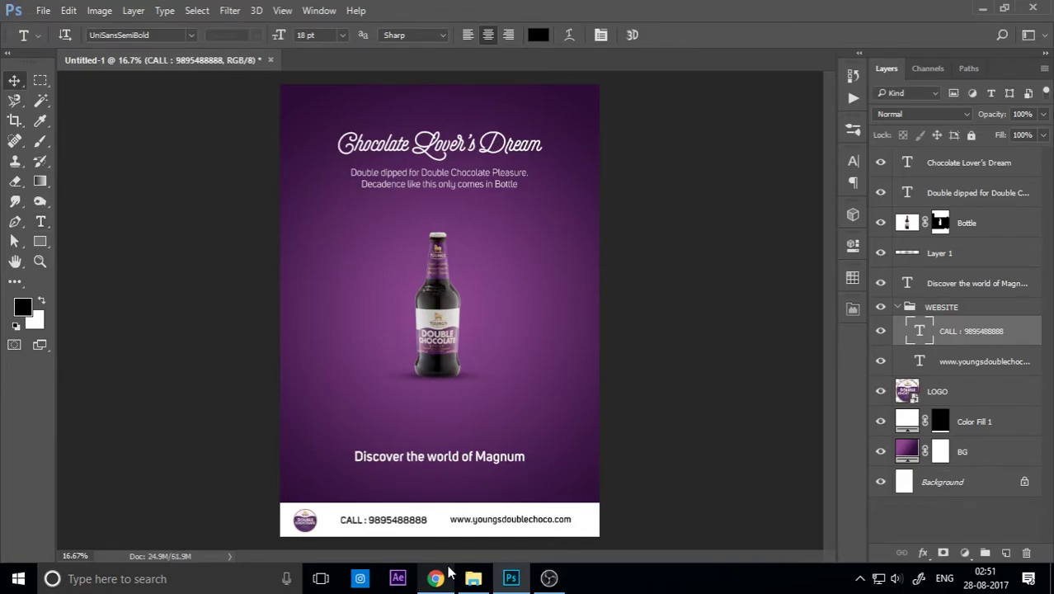
pyautogui.press('v')
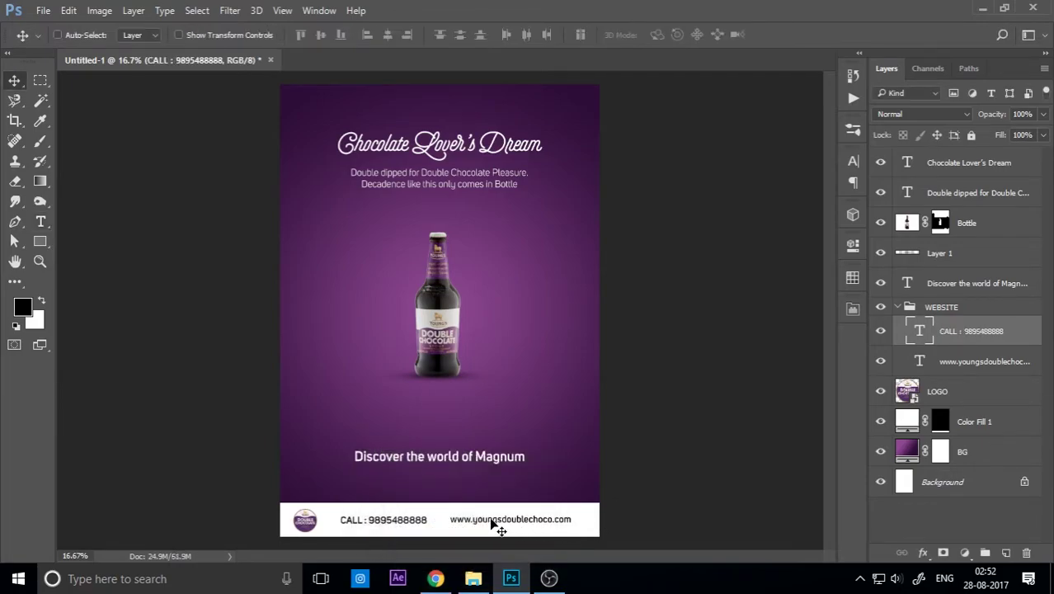
# Prefix the website address with 'Visit :'
pyautogui.press('t')
pyautogui.click(449, 518)
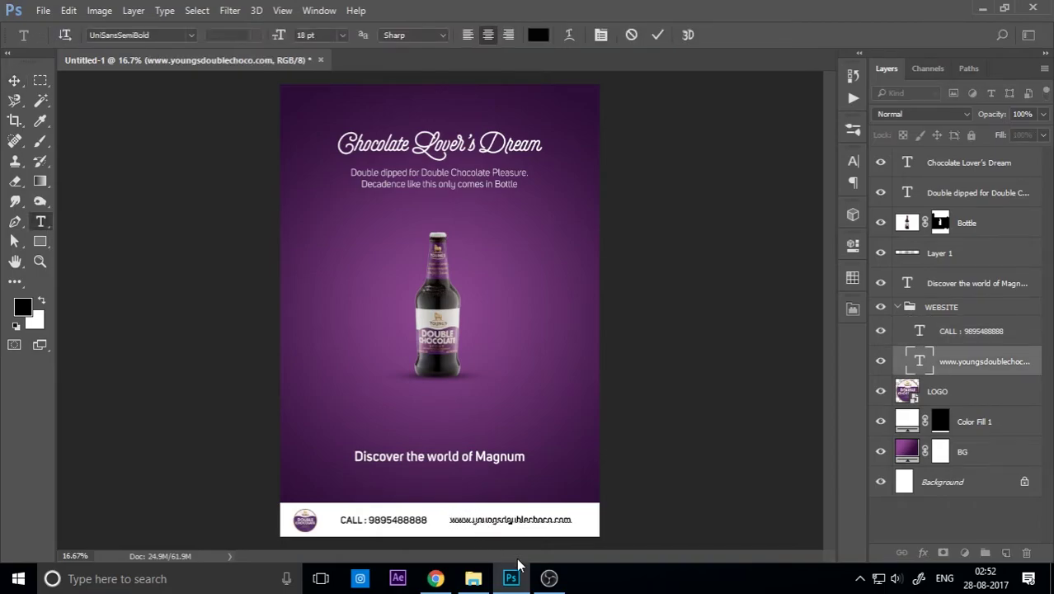
pyautogui.write('v')
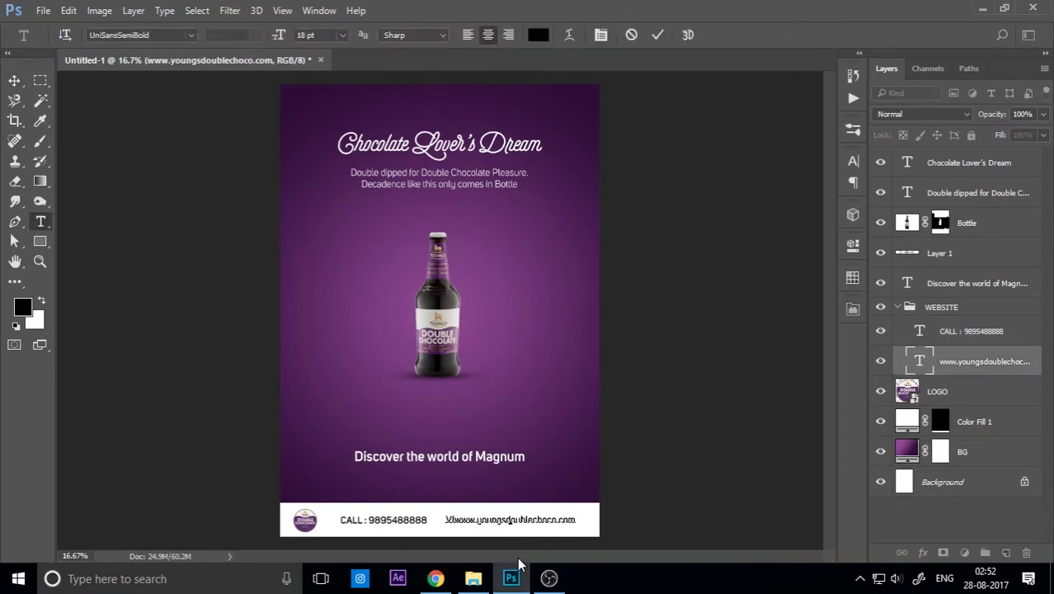
pyautogui.press('BackSpace')
pyautogui.write('/')
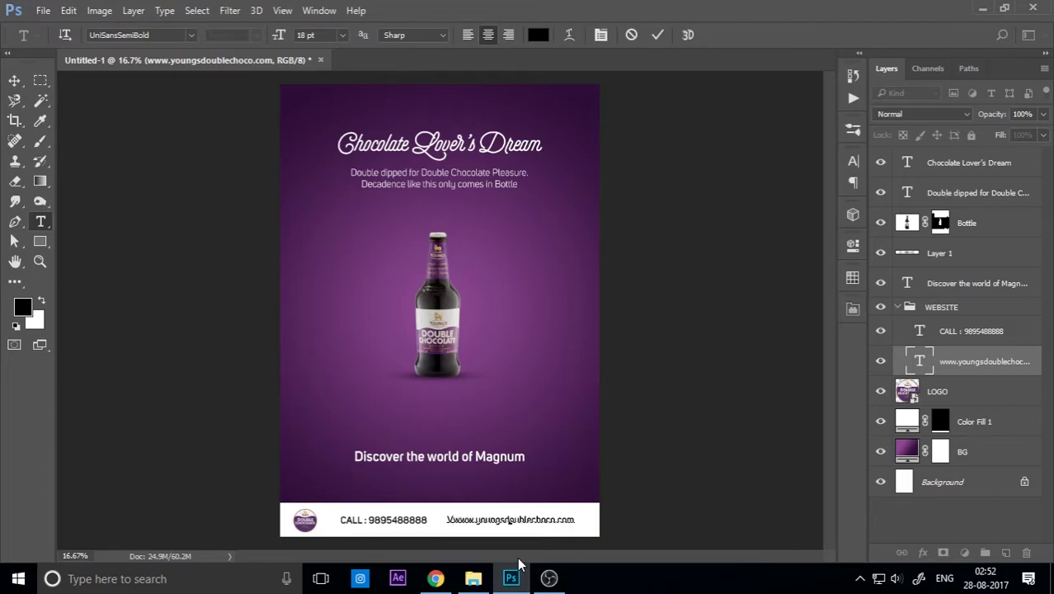
pyautogui.write('isit ')
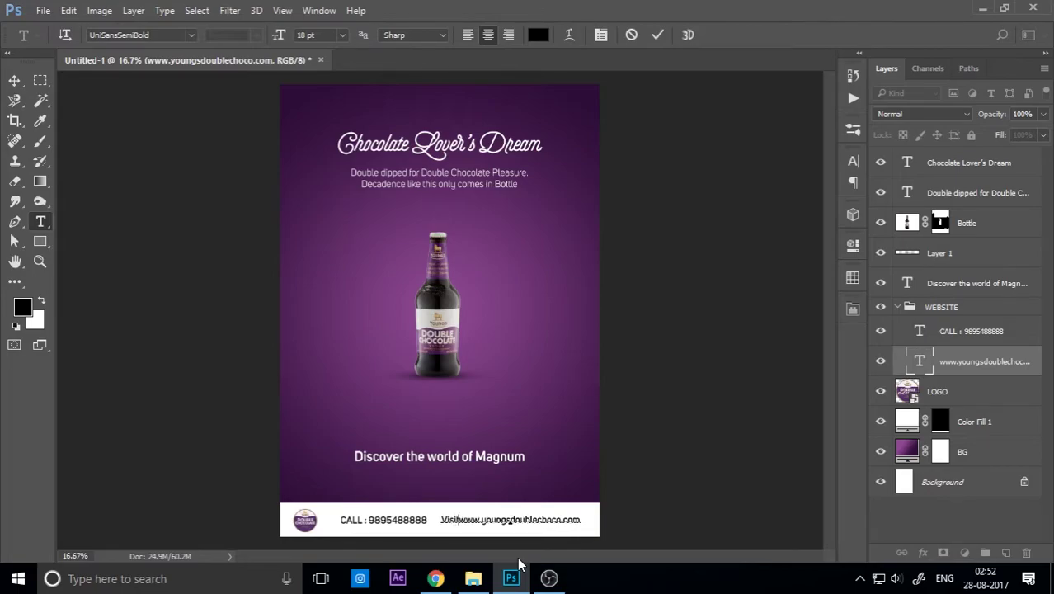
pyautogui.write(':')
pyautogui.click(353, 523)
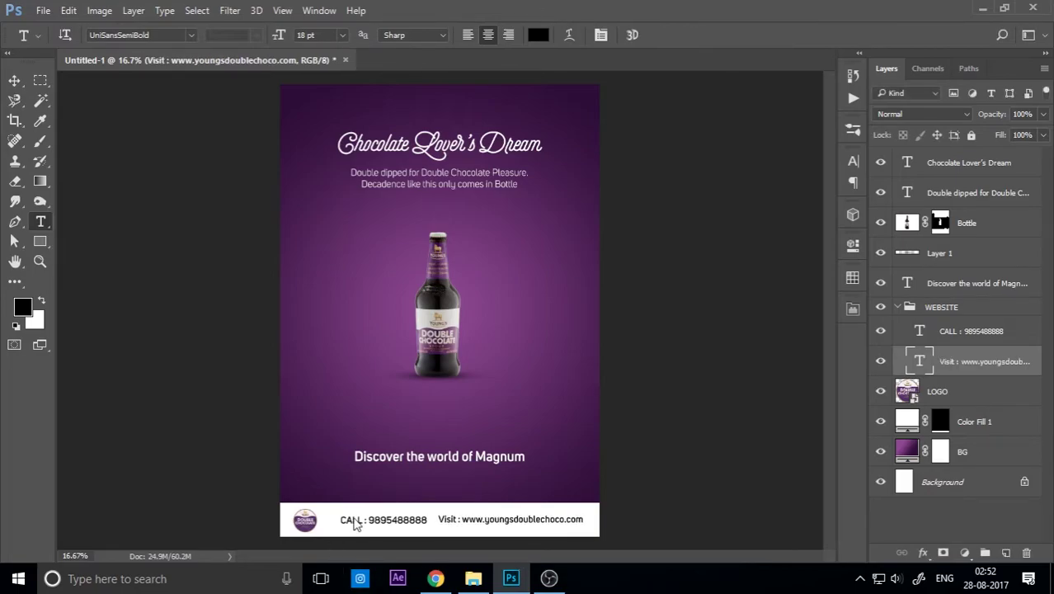
# Change 'CALL :' to 'Call :' in the phone number line
pyautogui.click(353, 518)
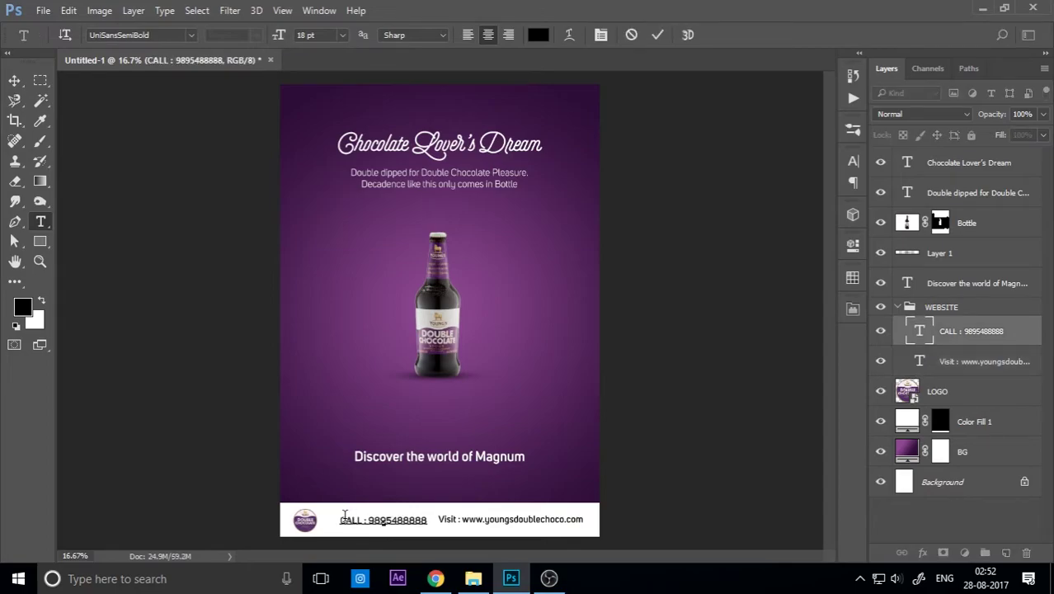
pyautogui.press('BackSpace')
pyautogui.press('Delete')
pyautogui.press('Delete')
pyautogui.write('all')
pyautogui.hotkey('ctrl', 'Return')
pyautogui.press('v')
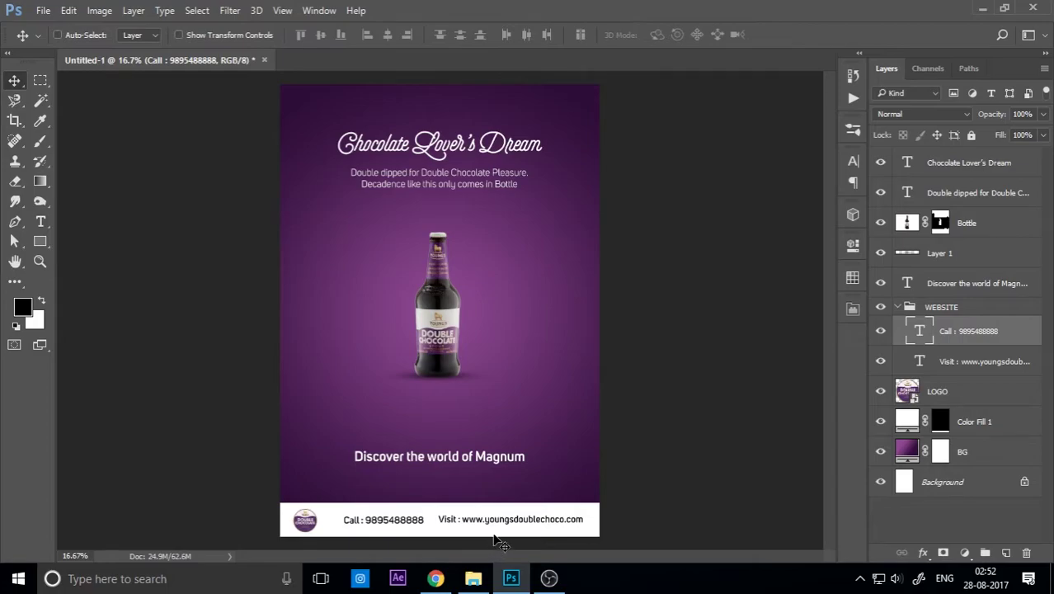
# Align the WEBSITE group within the white footer strip
pyautogui.click(970, 312)
pyautogui.hotkey('ctrl', 'a')
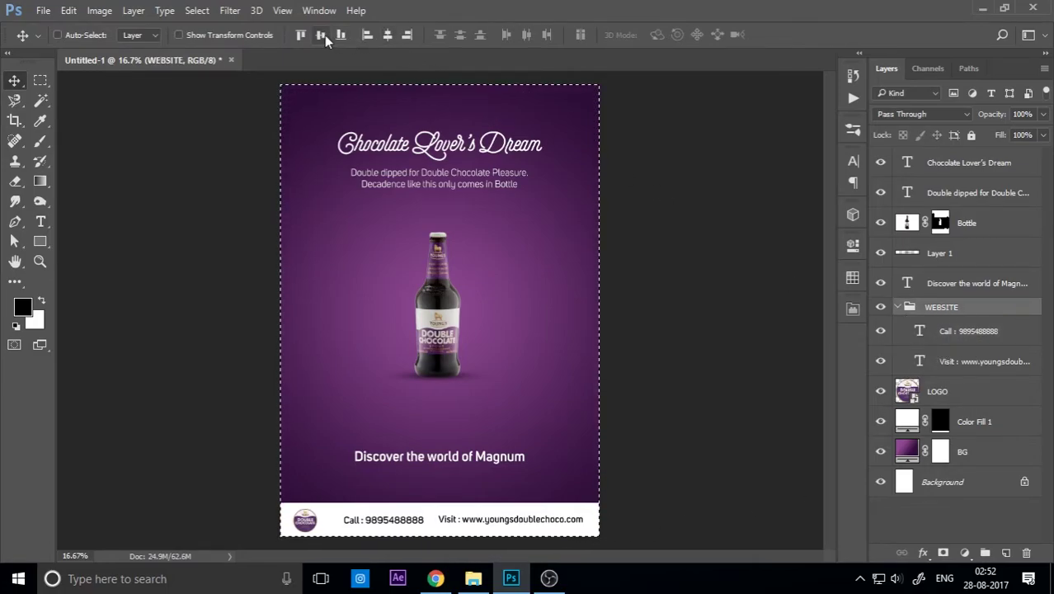
pyautogui.keyDown('ctrl'); pyautogui.click(941, 429); pyautogui.keyUp('ctrl')
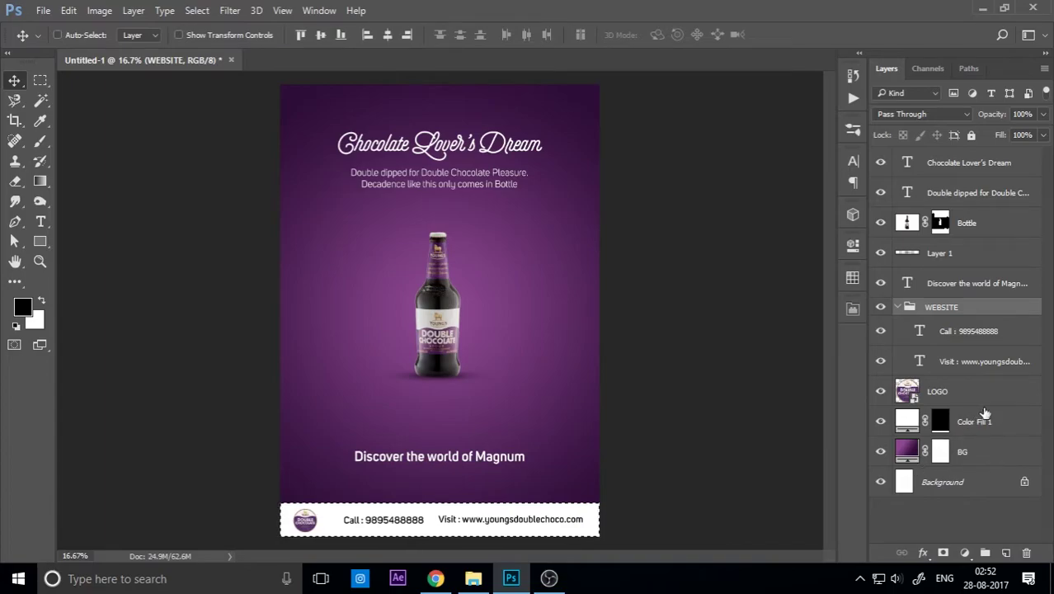
pyautogui.click(984, 329)
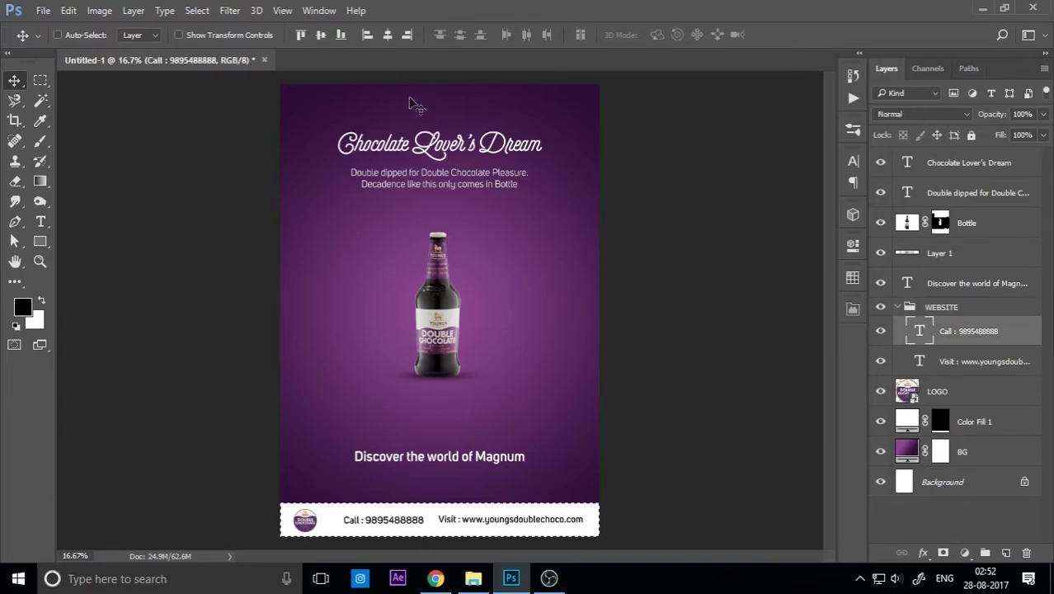
pyautogui.click(937, 311)
pyautogui.click(320, 37)
pyautogui.hotkey('ctrl', 'd')
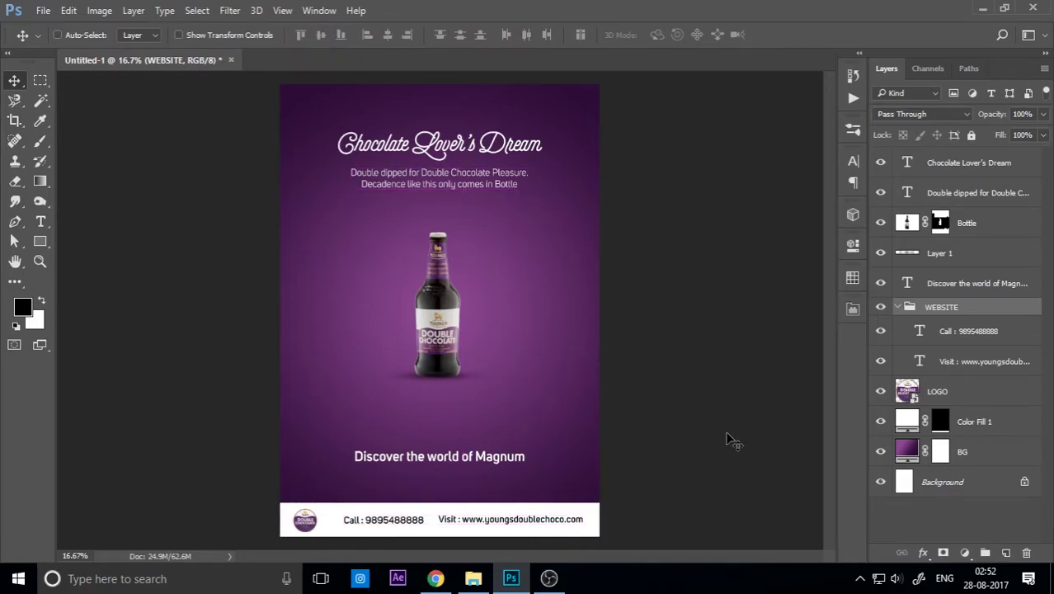
# Group WEBSITE, LOGO and Color Fill 1 into a group named FOOTER
pyautogui.click(899, 306)
pyautogui.moveTo(938, 331); pyautogui.dragTo(970, 344)
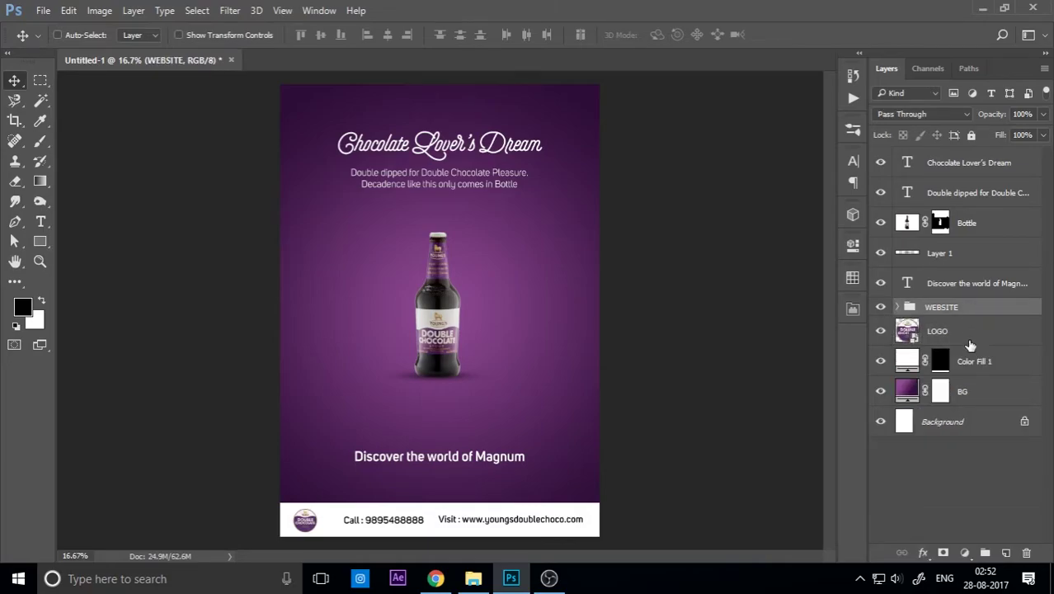
pyautogui.keyDown('shift'); pyautogui.click(976, 371); pyautogui.keyUp('shift')
pyautogui.hotkey('ctrl', 'g')
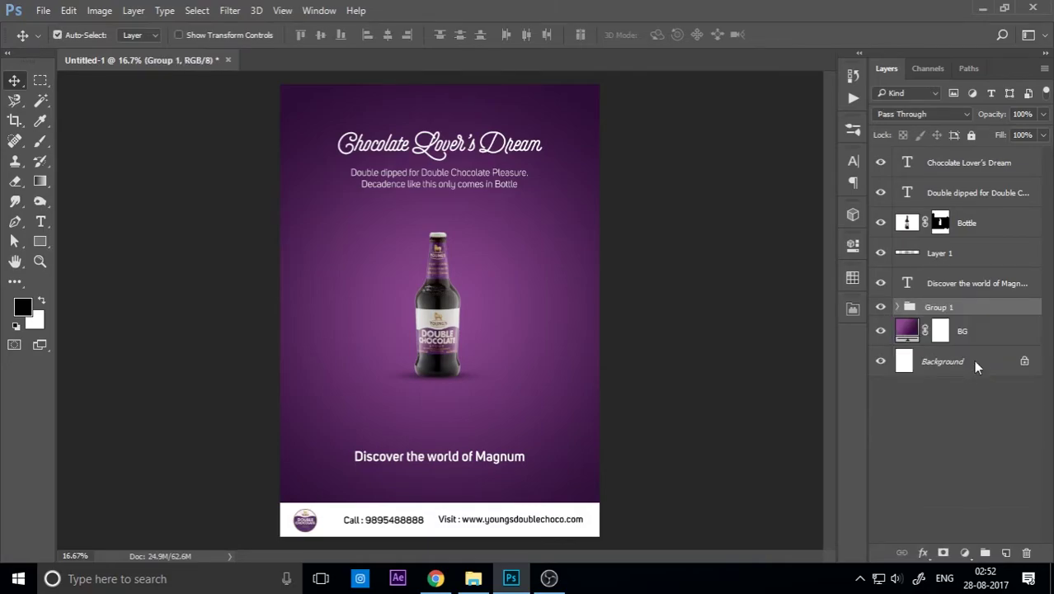
pyautogui.doubleClick(940, 307)
pyautogui.write('FOOTER')
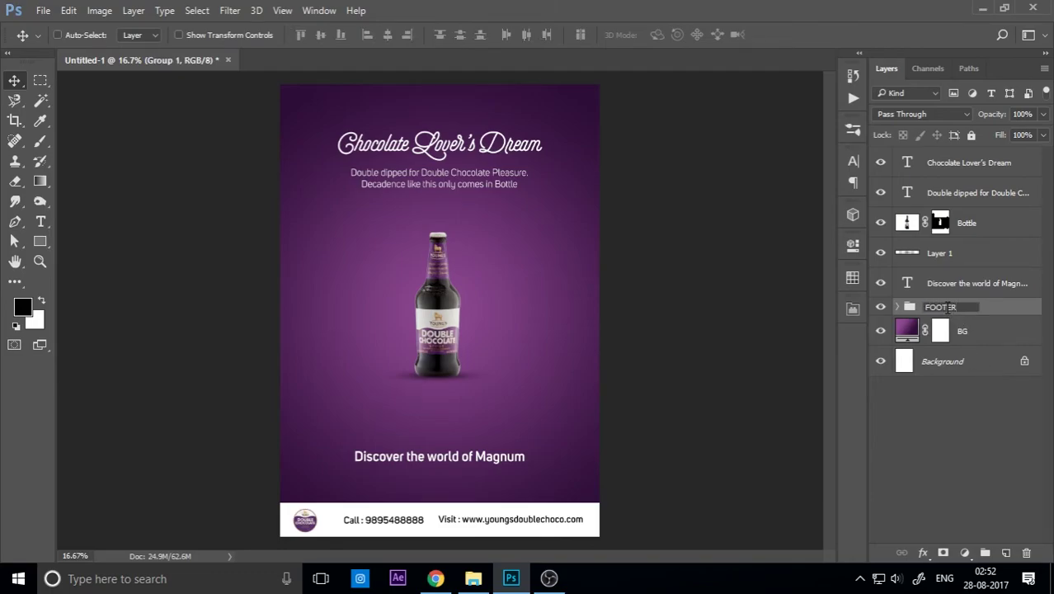
pyautogui.press('Return')
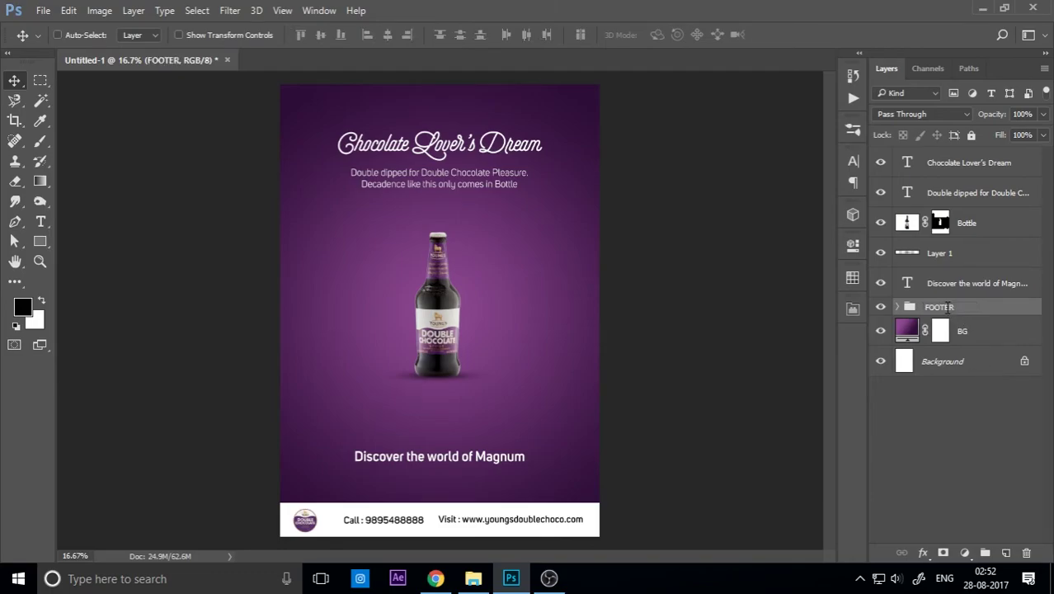
pyautogui.click(998, 283)
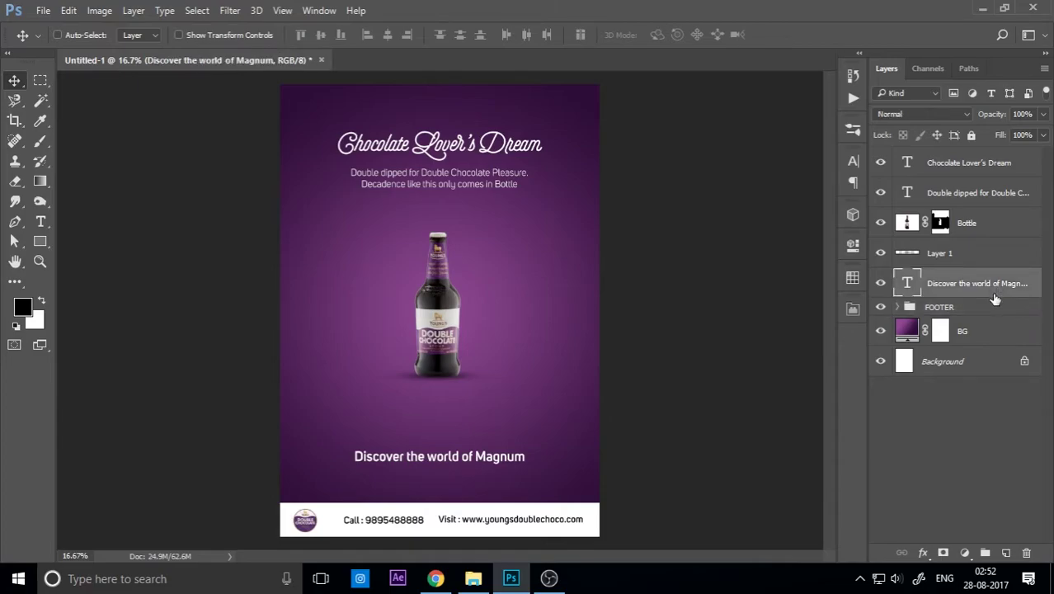
# Lower the Discover the world of Magnum line and move the headline and tagline up
pyautogui.press('ctrl')
pyautogui.moveTo(463, 457); pyautogui.dragTo(461, 467)
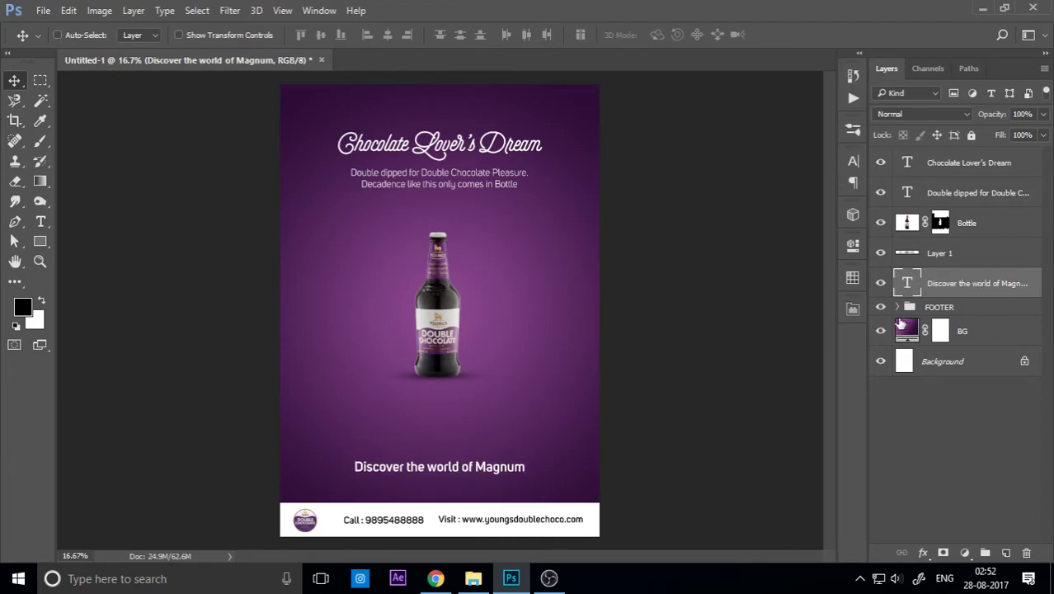
pyautogui.click(969, 189)
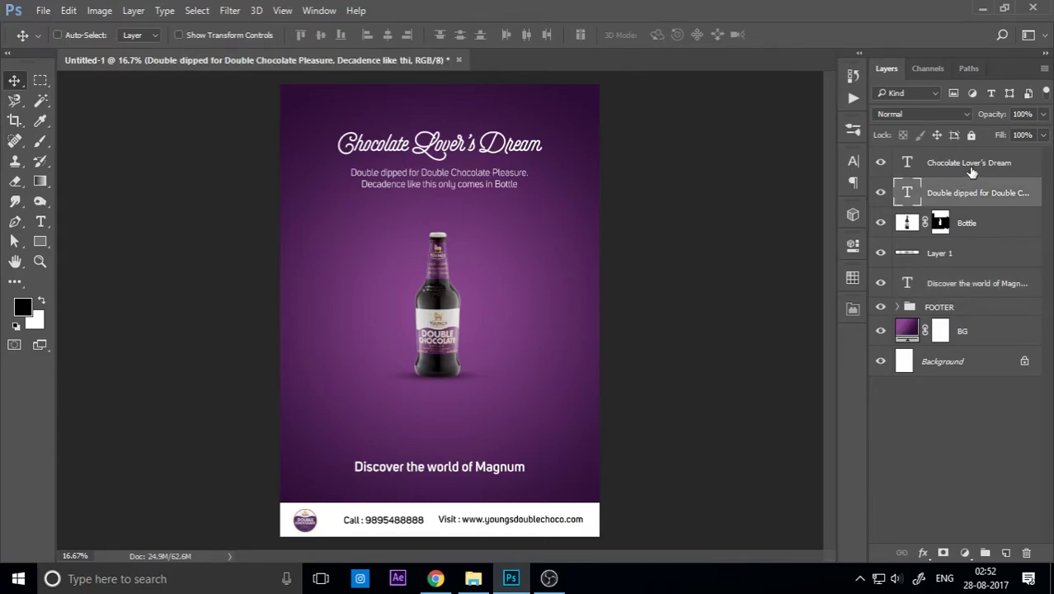
pyautogui.keyDown('shift'); pyautogui.click(970, 165); pyautogui.keyUp('shift')
pyautogui.moveTo(466, 178)
pyautogui.mouseDown()
pyautogui.moveTo(469, 155)
pyautogui.moveTo(474, 172)
pyautogui.mouseUp()
# Scale the headline and tagline down slightly, then zoom in on the title
pyautogui.hotkey('ctrl', 't')
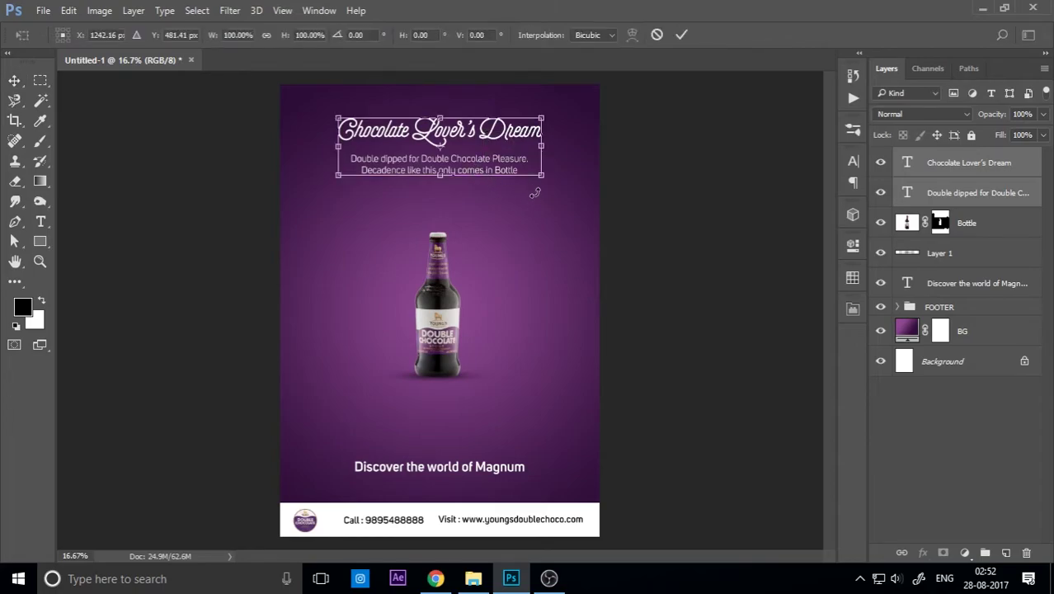
pyautogui.moveTo(542, 177); pyautogui.dragTo(534, 171)
pyautogui.press('Return')
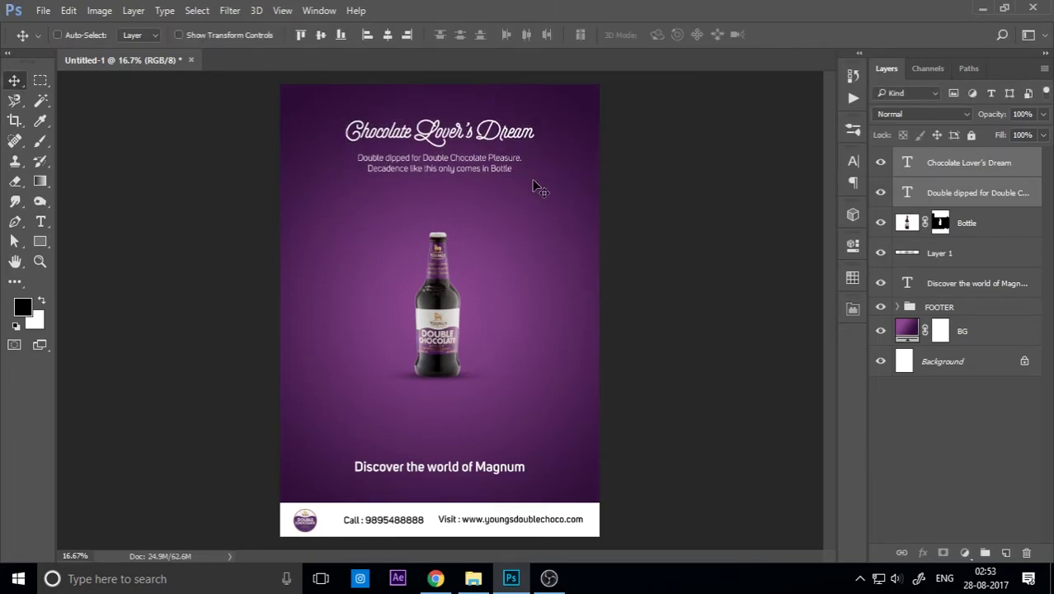
pyautogui.click(947, 165)
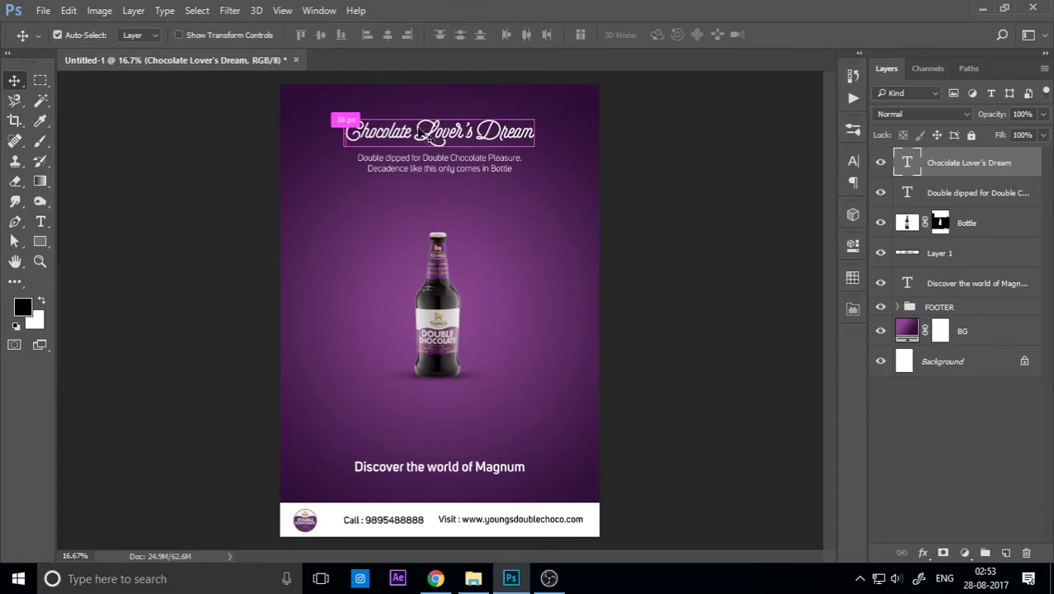
pyautogui.hotkey('ctrl', '+')
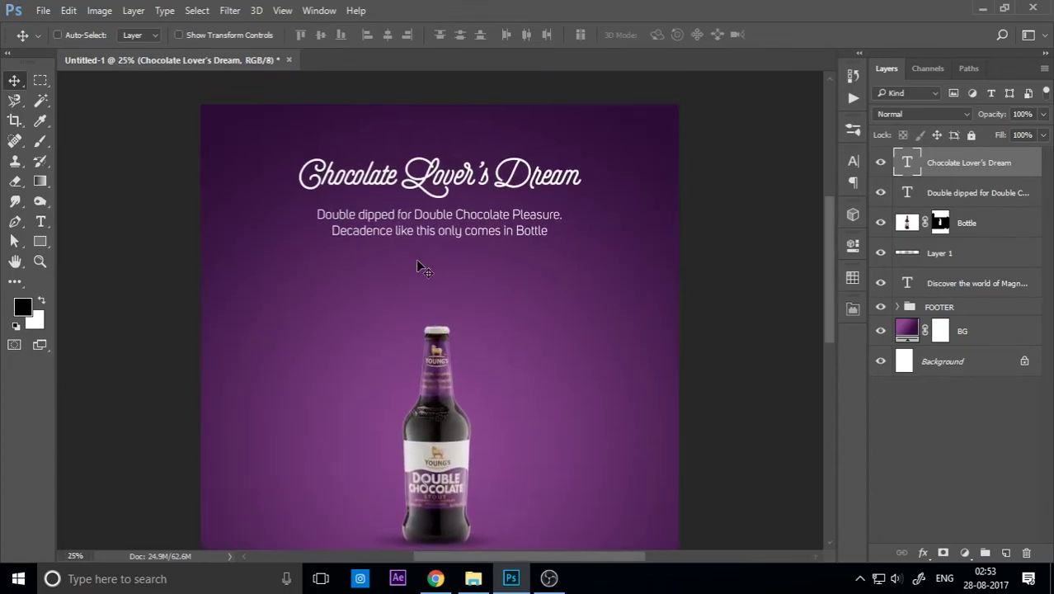
pyautogui.hotkey('ctrl', '+')
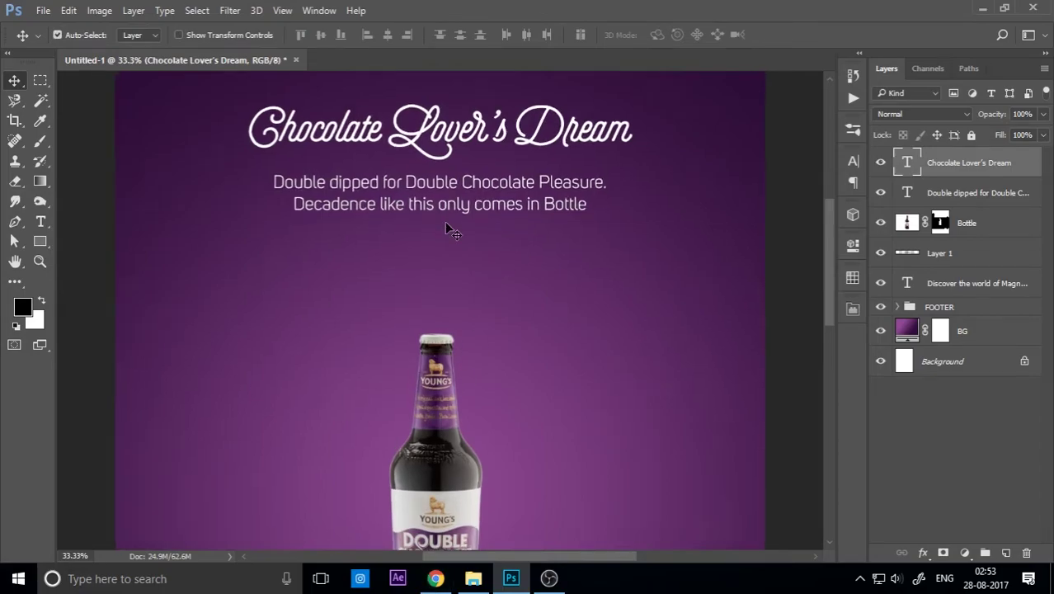
pyautogui.hotkey('ctrl', '+')
pyautogui.scroll(3, 444, 221)
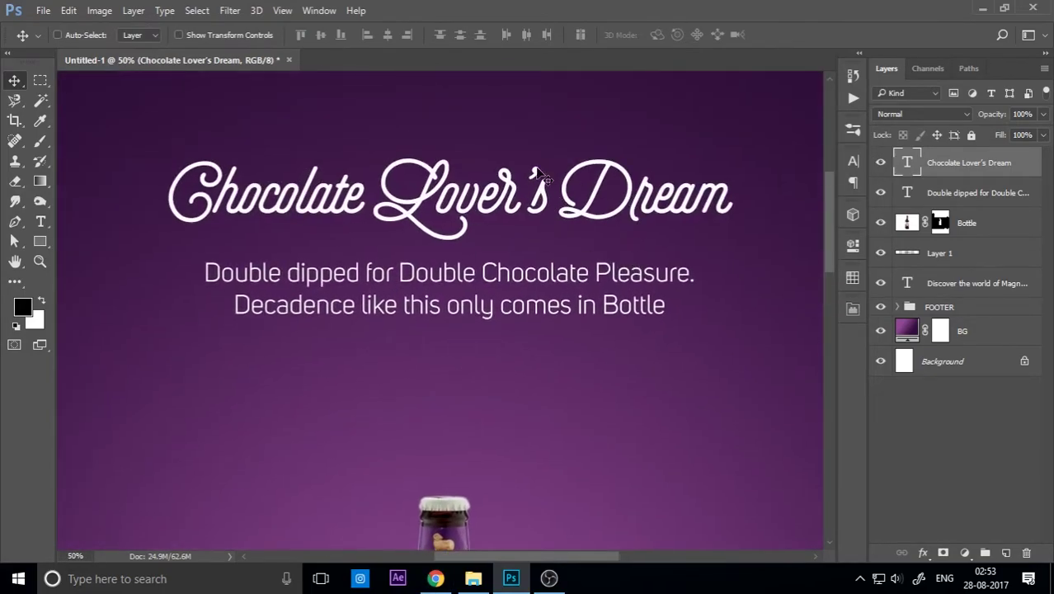
# Add Bevel & Emboss to the Chocolate Lover's Dream title and try the bevel technique options
pyautogui.click(923, 554)
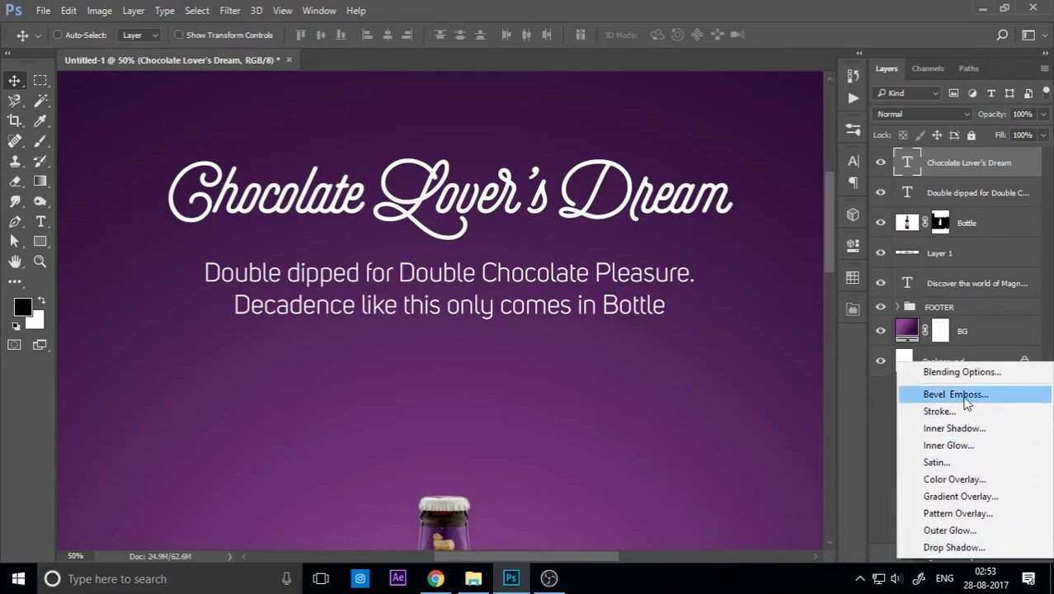
pyautogui.press('Escape')
pyautogui.press('space')
pyautogui.moveTo(515, 74); pyautogui.dragTo(1040, 94)
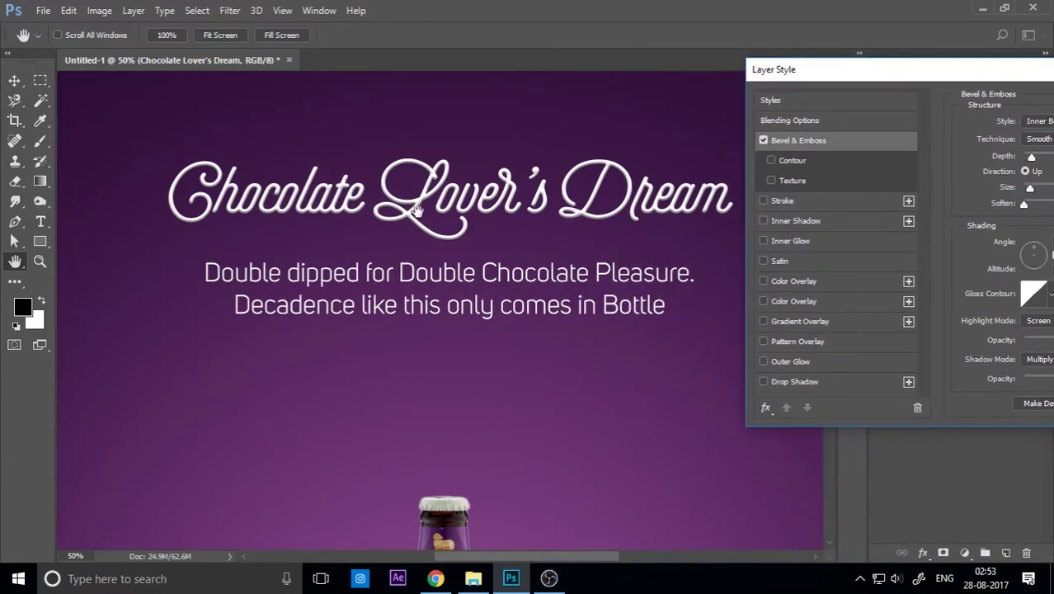
pyautogui.scroll(2, 471, 168)
pyautogui.moveTo(412, 152); pyautogui.dragTo(260, 368)
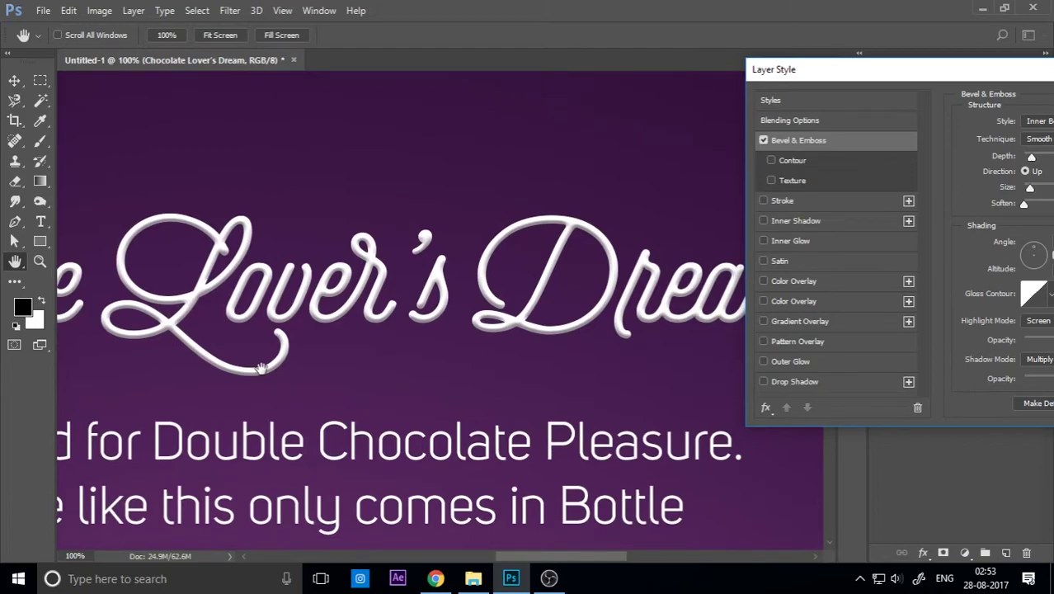
pyautogui.moveTo(887, 77); pyautogui.dragTo(697, 65)
pyautogui.click(857, 134)
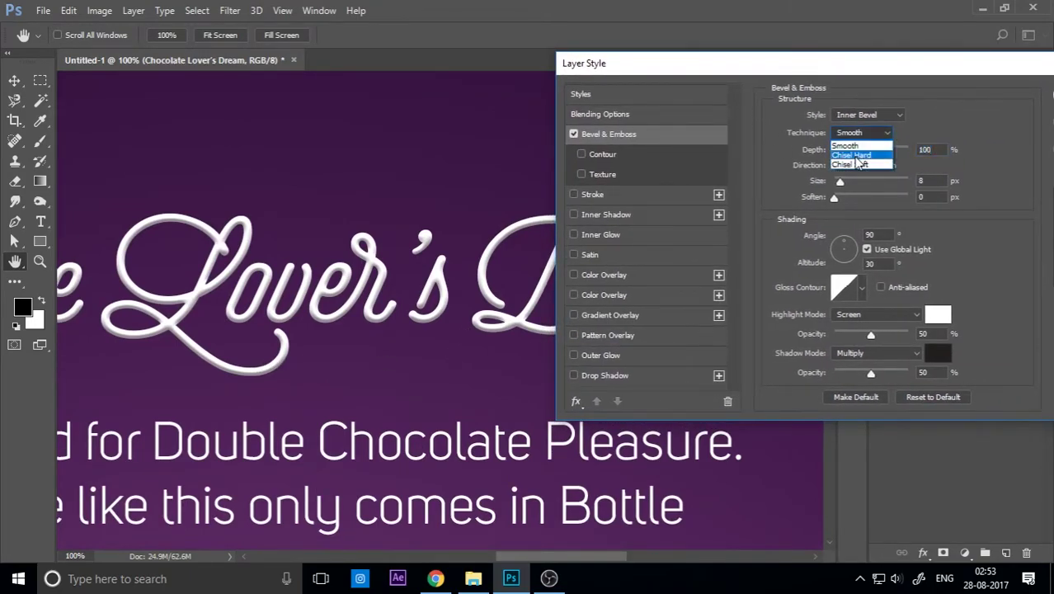
pyautogui.click(856, 155)
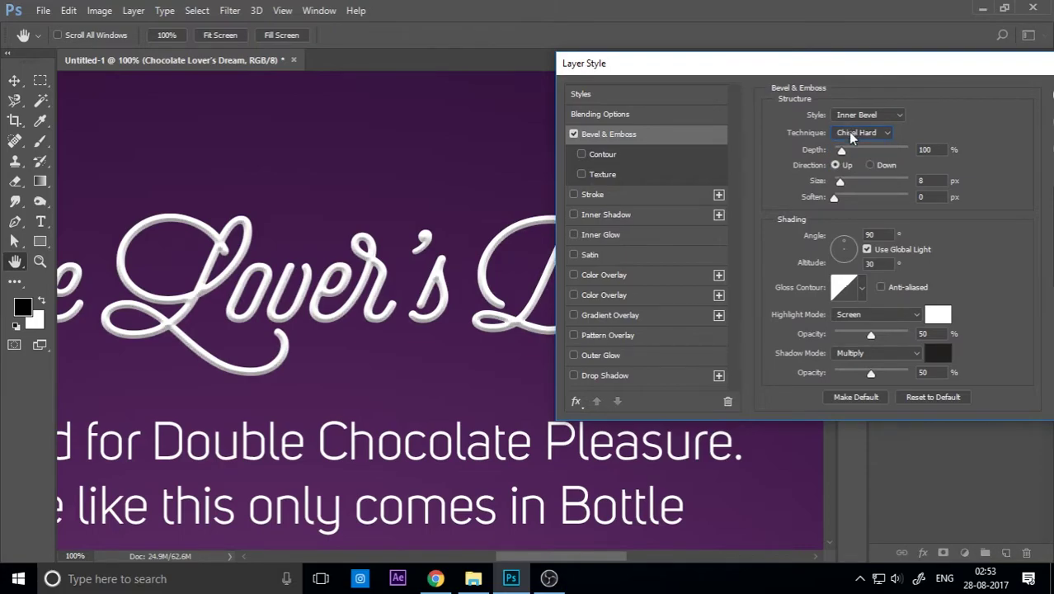
# Set the bevel to depth 396%, size 6 px and soften 6 px, and apply it
pyautogui.scroll(1, 852, 141)
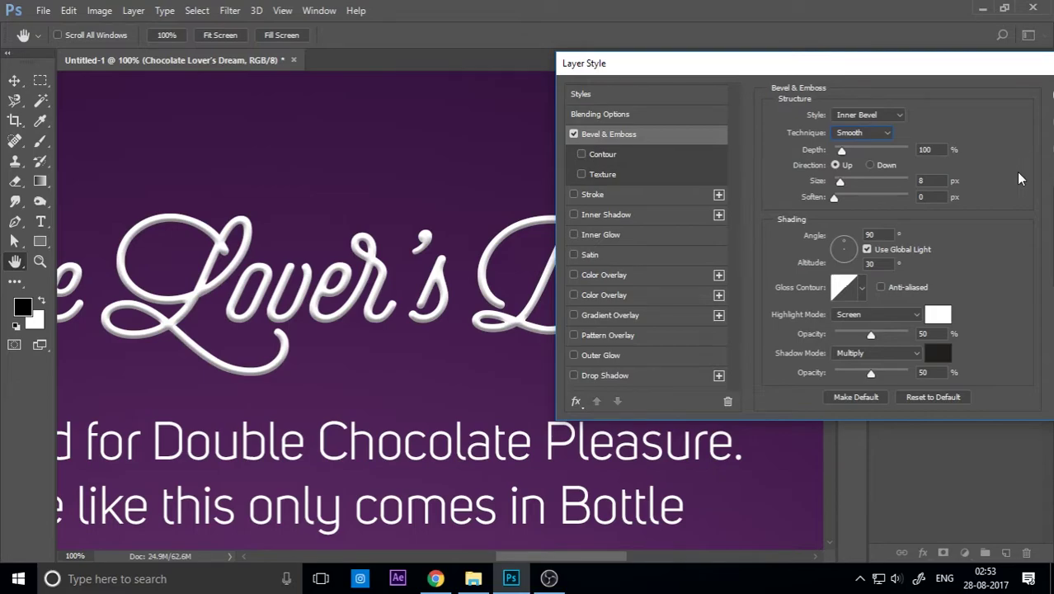
pyautogui.moveTo(841, 184)
pyautogui.mouseDown()
pyautogui.moveTo(866, 180)
pyautogui.moveTo(822, 179)
pyautogui.moveTo(839, 187)
pyautogui.mouseUp()
pyautogui.moveTo(833, 196)
pyautogui.mouseDown()
pyautogui.moveTo(881, 200)
pyautogui.moveTo(831, 206)
pyautogui.mouseUp()
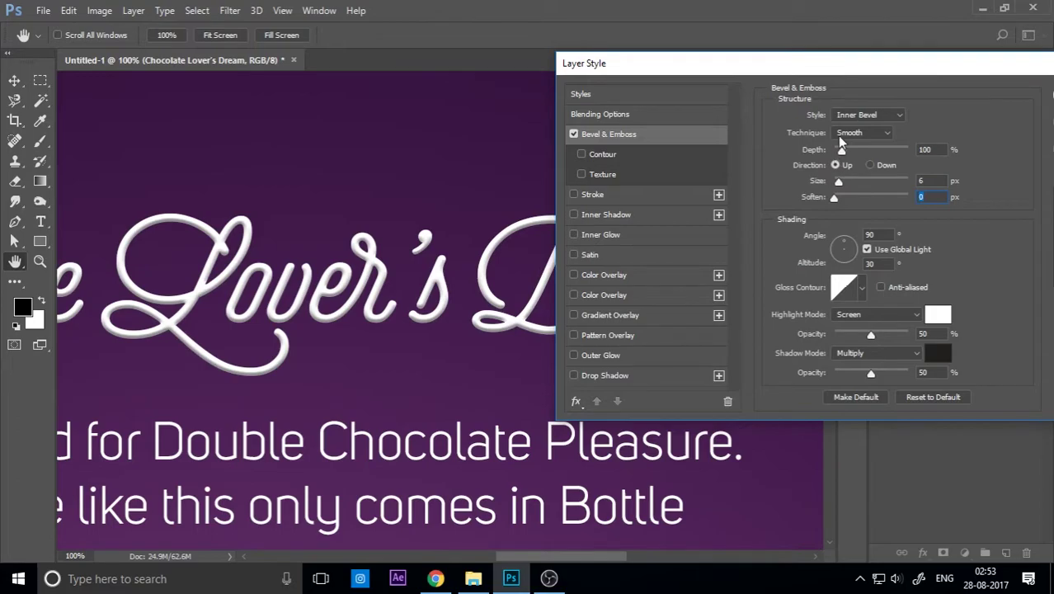
pyautogui.moveTo(843, 152); pyautogui.dragTo(881, 160)
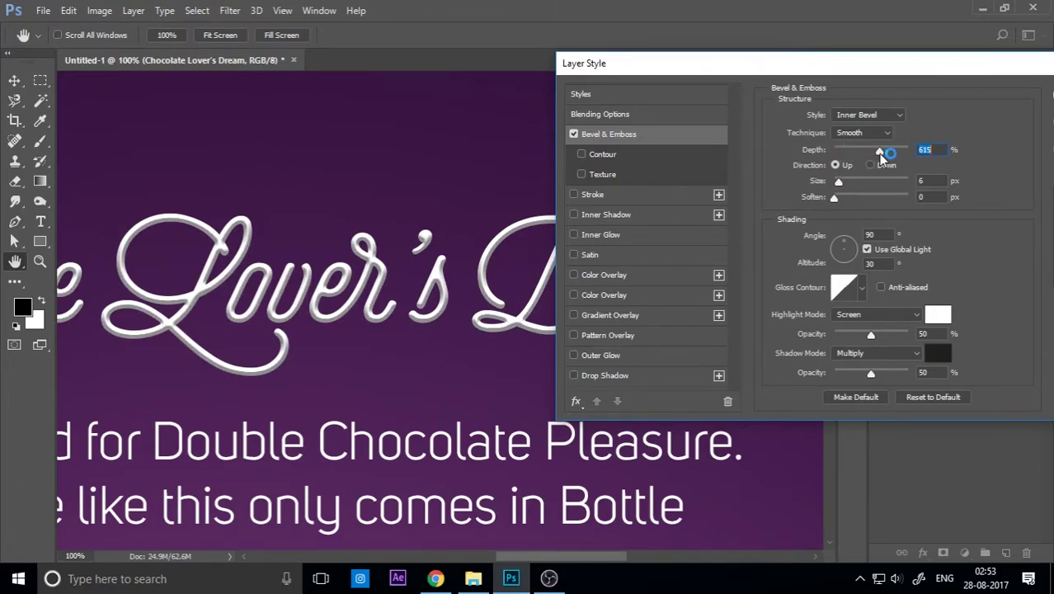
pyautogui.moveTo(842, 198); pyautogui.dragTo(862, 202)
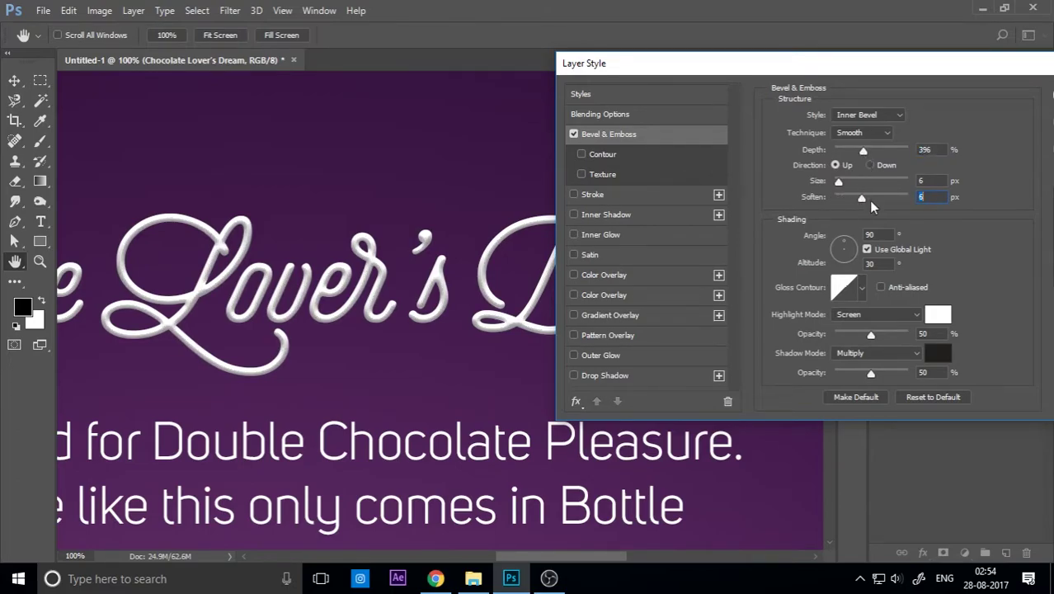
pyautogui.moveTo(907, 71); pyautogui.dragTo(859, 65)
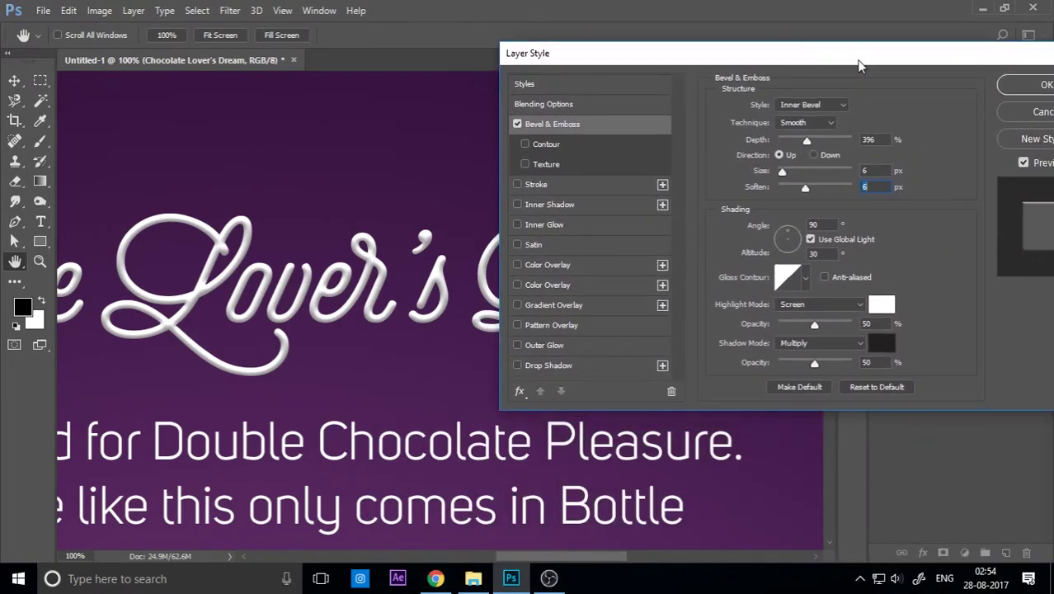
pyautogui.click(1040, 85)
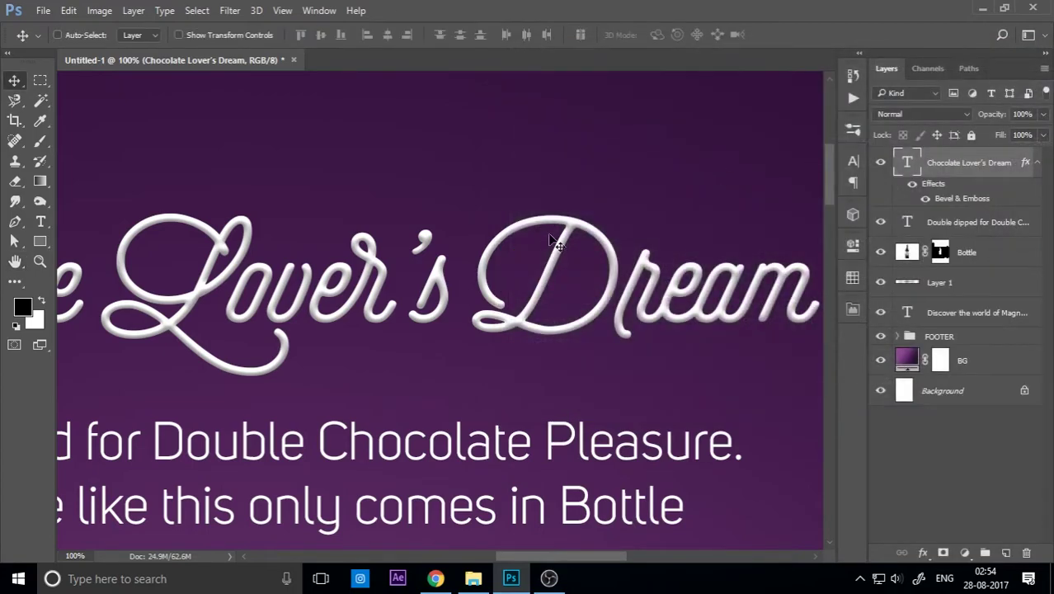
pyautogui.hotkey('ctrl', '0')
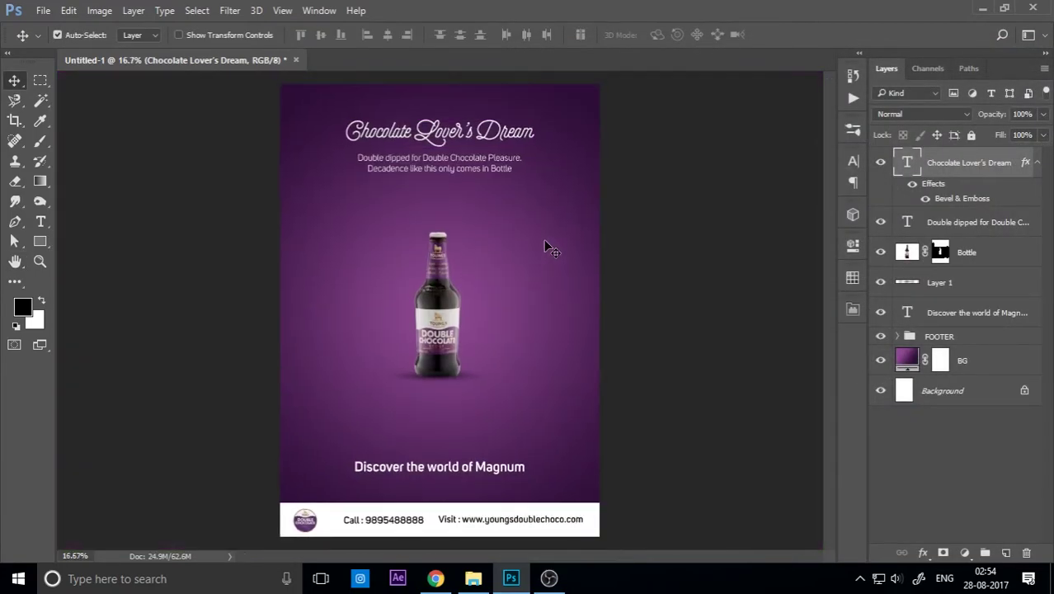
pyautogui.hotkey('ctrl', '+')
pyautogui.moveTo(543, 239); pyautogui.dragTo(569, 343)
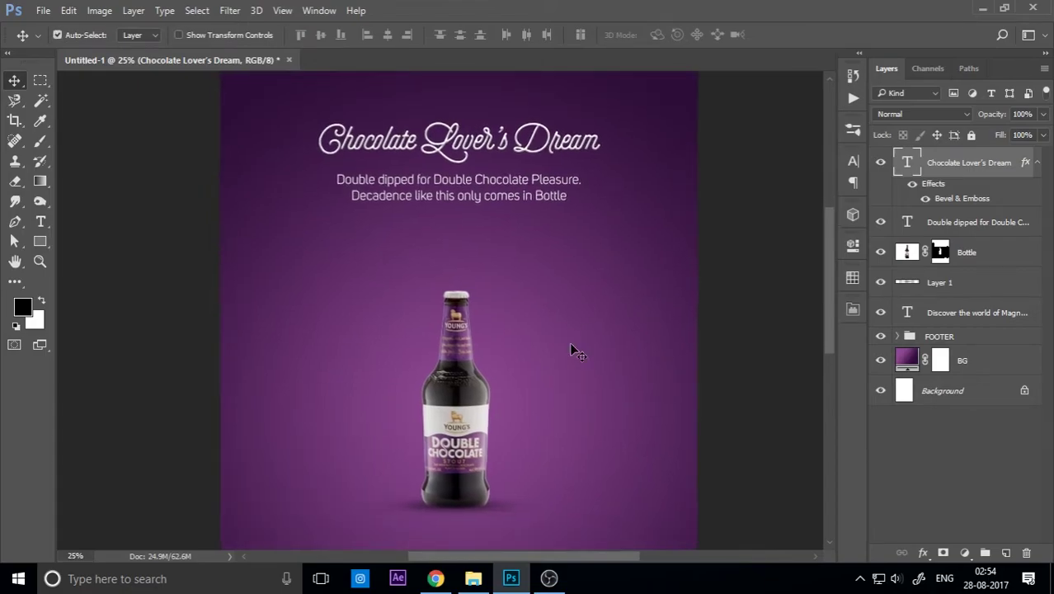
pyautogui.hotkey('ctrl', '-')
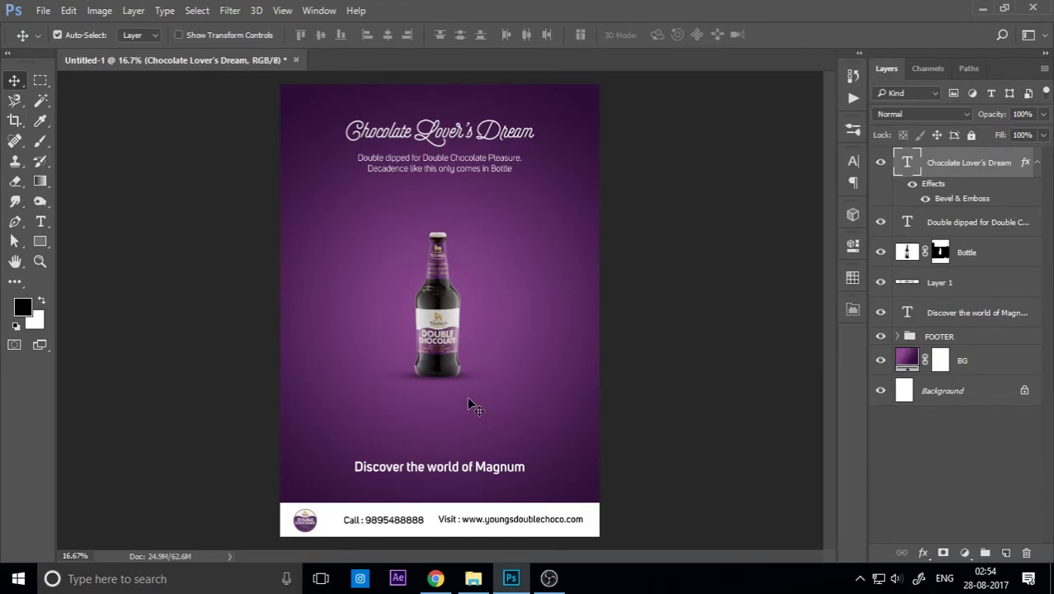
pyautogui.hotkey('ctrl', '+')
pyautogui.moveTo(398, 307); pyautogui.dragTo(409, 269)
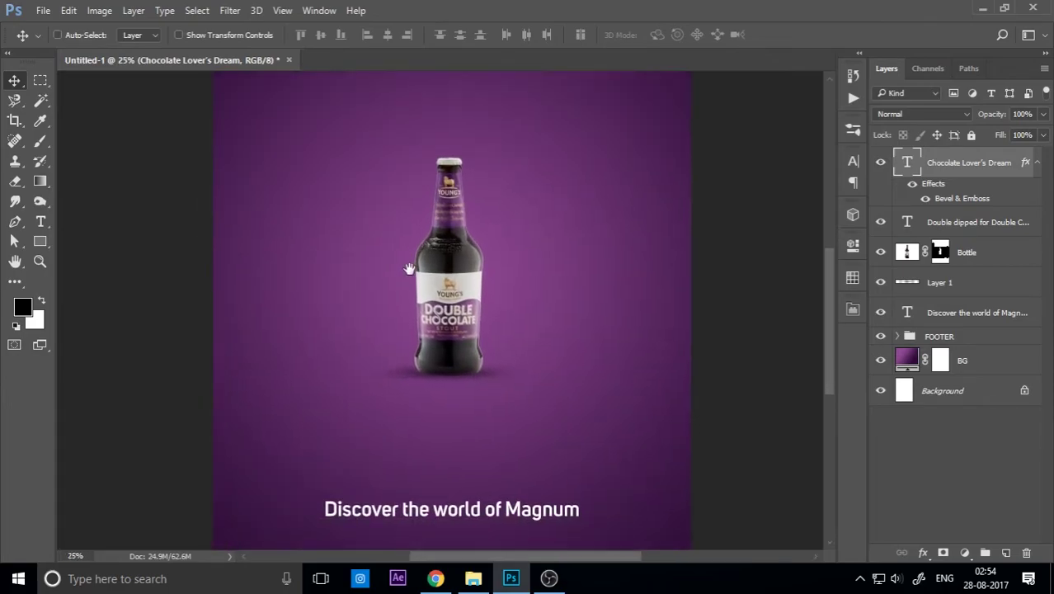
# Group the Bottle layer and Layer 1 into a group named Bottle
pyautogui.click(987, 238)
pyautogui.click(981, 250)
pyautogui.keyDown('ctrl'); pyautogui.click(972, 282); pyautogui.keyUp('ctrl')
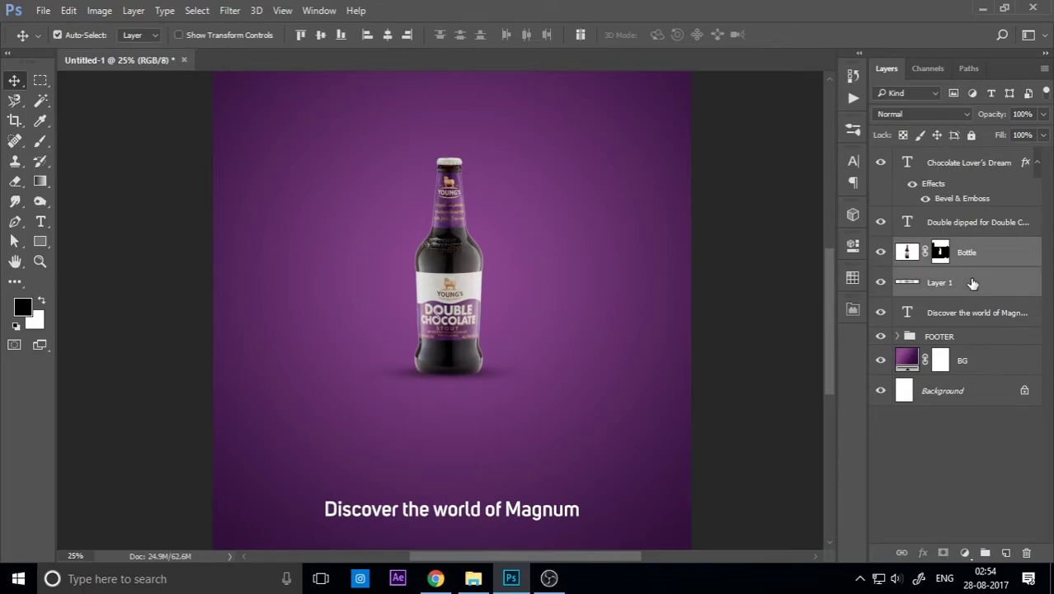
pyautogui.hotkey('ctrl', 'g')
pyautogui.doubleClick(949, 246)
pyautogui.write('Bottle')
pyautogui.press('Return')
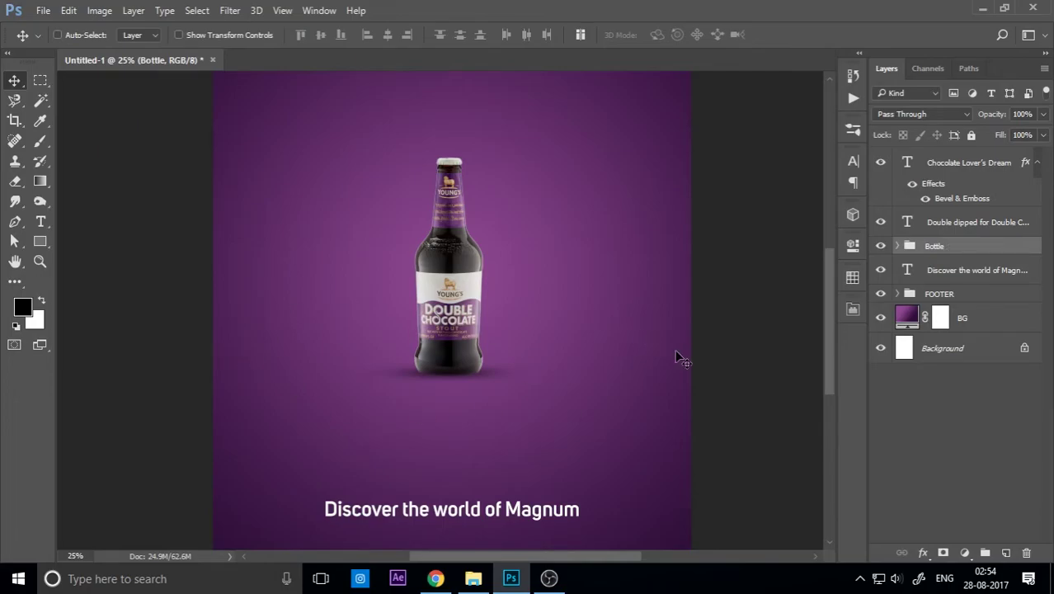
# Duplicate the Bottle group, shrink the copy to about 71%, and place it behind the original
pyautogui.hotkey('ctrl', 'j')
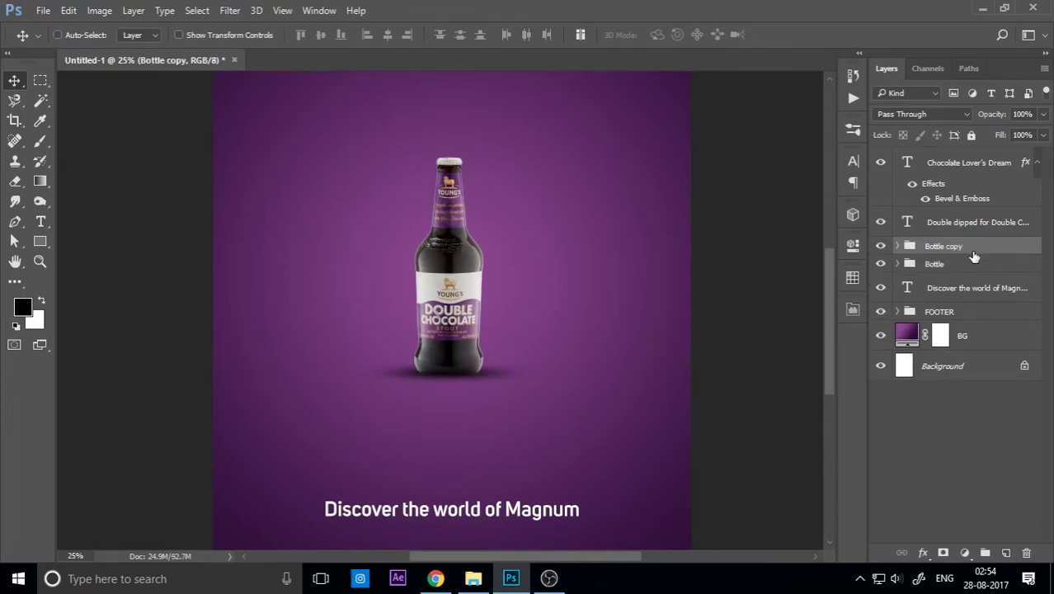
pyautogui.moveTo(467, 310); pyautogui.dragTo(414, 311)
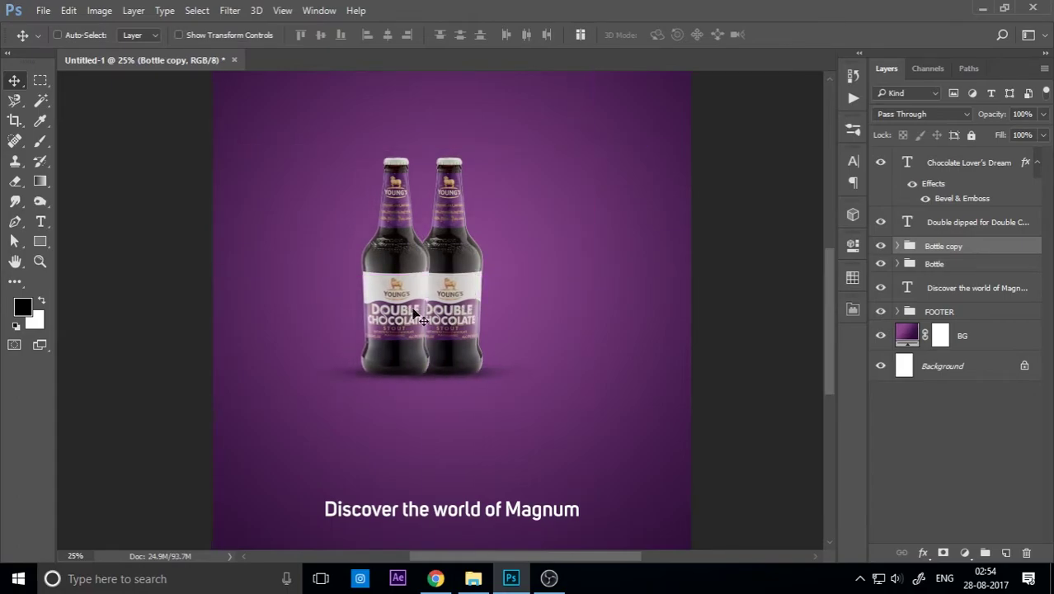
pyautogui.hotkey('ctrl', 't')
pyautogui.moveTo(591, 146); pyautogui.dragTo(515, 235)
pyautogui.press('Return')
pyautogui.moveTo(1006, 253); pyautogui.dragTo(1005, 281)
# Place a second small bottle copy to the right of the large bottle
pyautogui.moveTo(314, 339); pyautogui.dragTo(420, 341)
pyautogui.hotkey('ctrl', 'z')
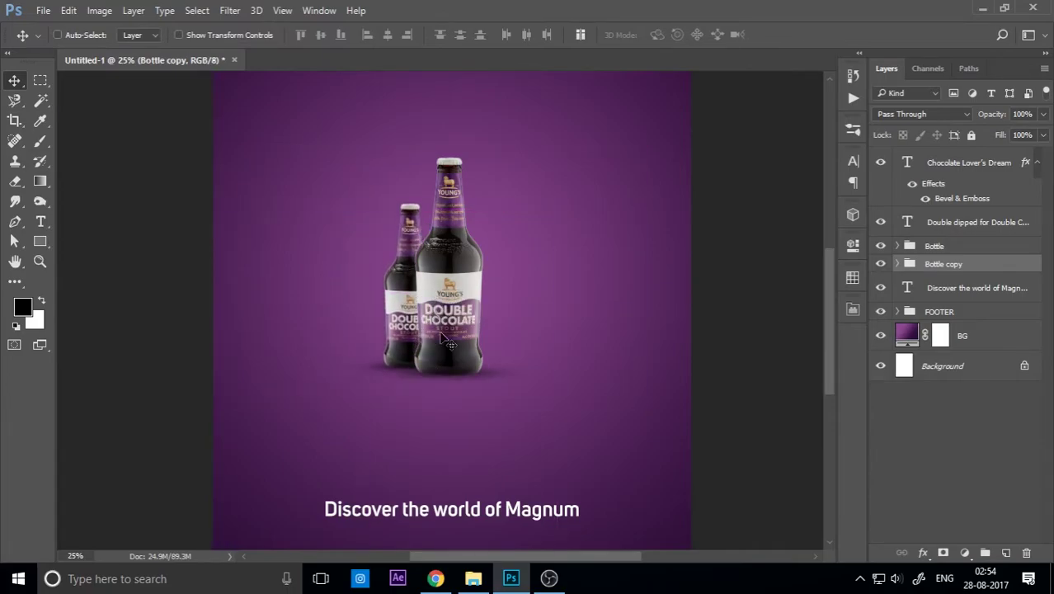
pyautogui.hotkey('shift', 'Right')
pyautogui.hotkey('shift', 'Right')
pyautogui.hotkey('shift', 'Right')
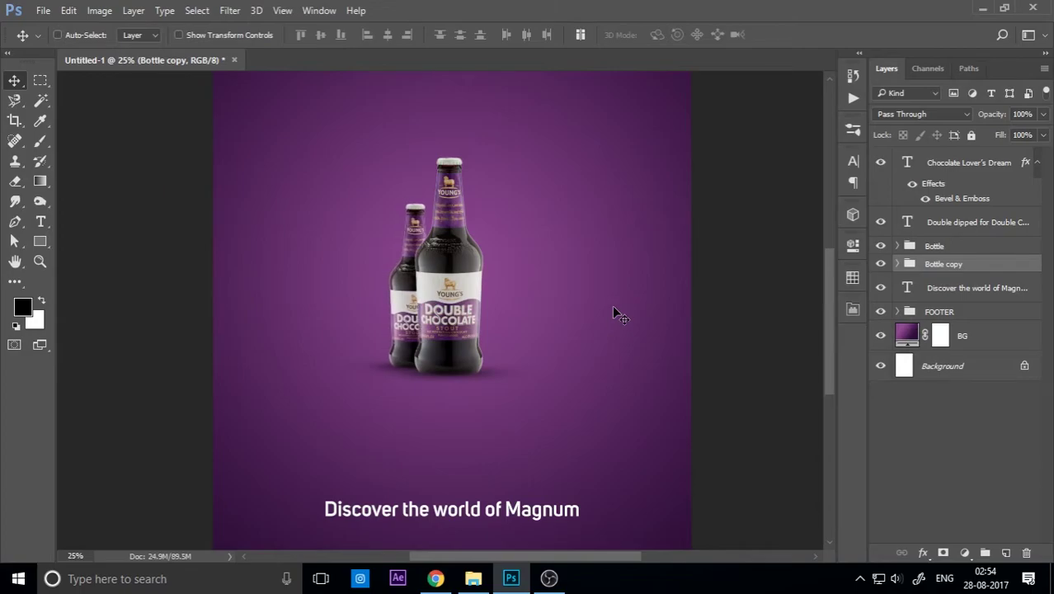
pyautogui.moveTo(417, 310); pyautogui.dragTo(477, 310)
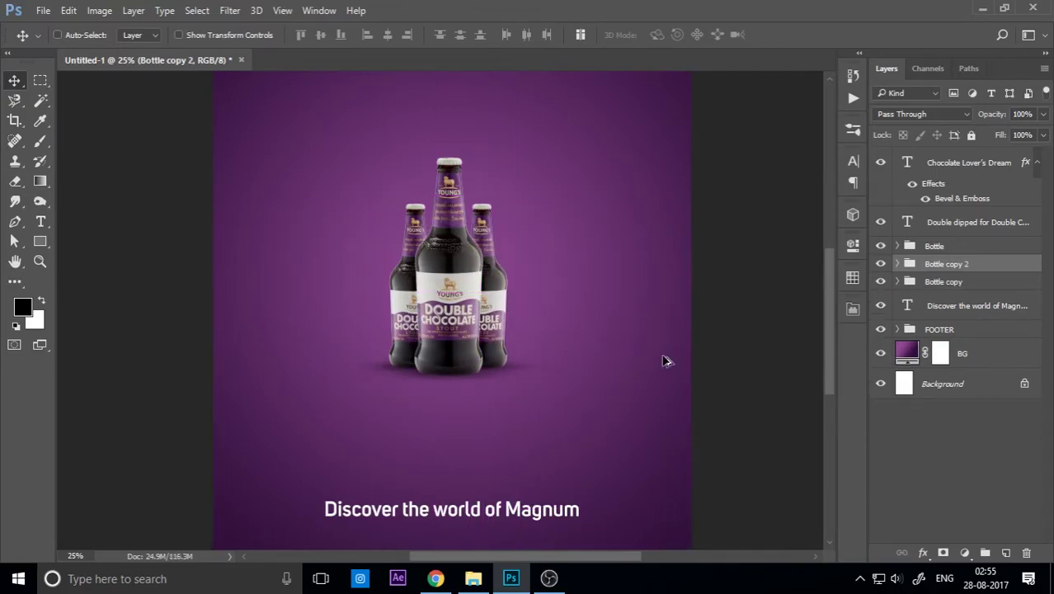
pyautogui.hotkey('ctrl', '-')
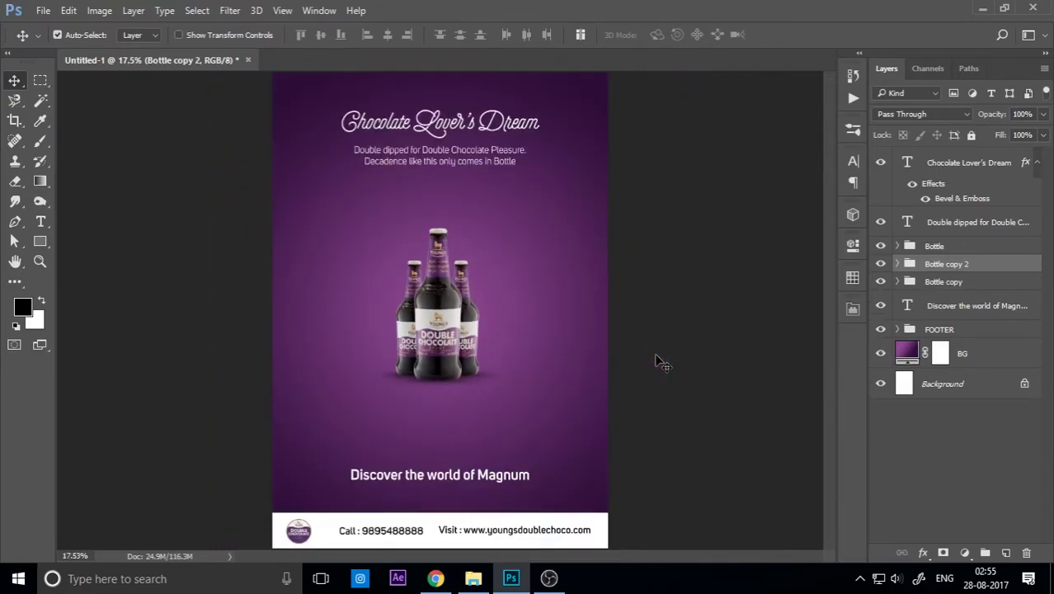
# Nudge both small bottle copies so they sit evenly on either side of the front bottle
pyautogui.hotkey('ctrl', '+')
pyautogui.moveTo(553, 365); pyautogui.dragTo(553, 353)
pyautogui.hotkey('shift', 'Left')
pyautogui.hotkey('shift', 'Left')
pyautogui.hotkey('shift', 'Left')
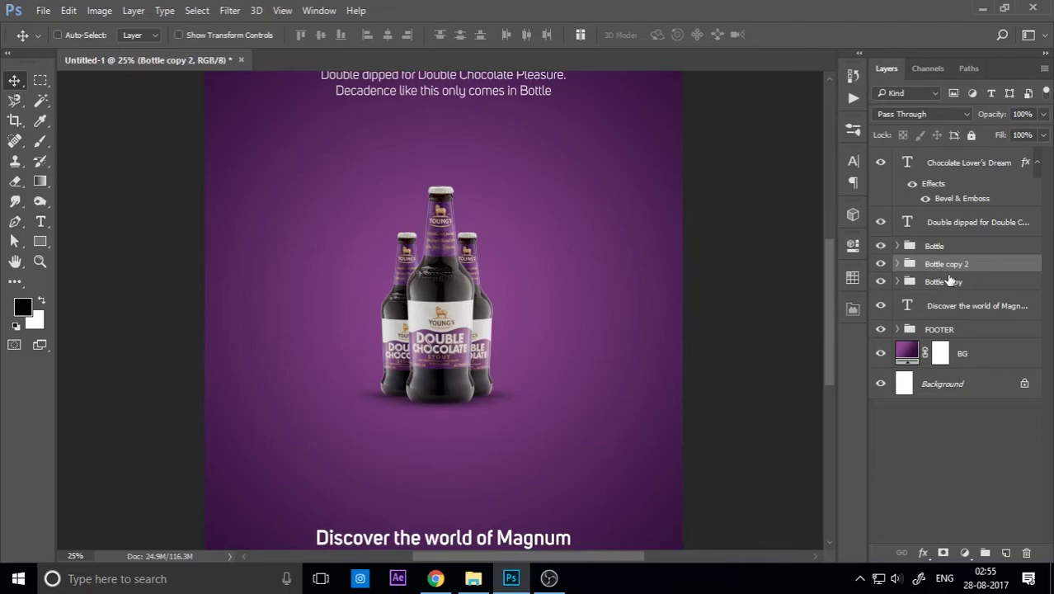
pyautogui.click(951, 281)
pyautogui.hotkey('shift', 'Right')
pyautogui.hotkey('shift', 'Right')
pyautogui.hotkey('shift', 'Right')
pyautogui.hotkey('shift', 'Right')
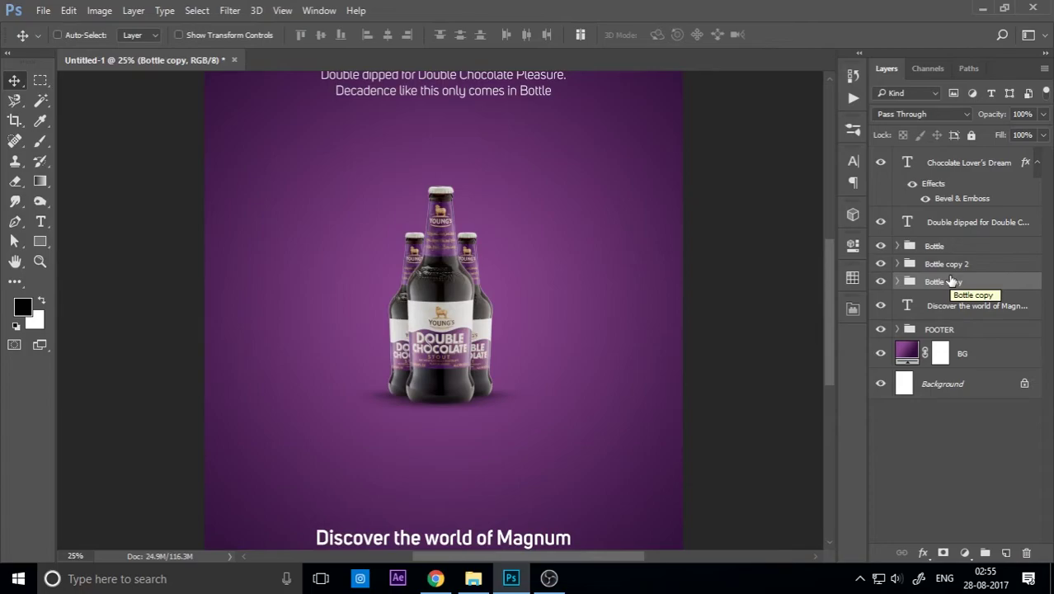
pyautogui.hotkey('shift', 'Right')
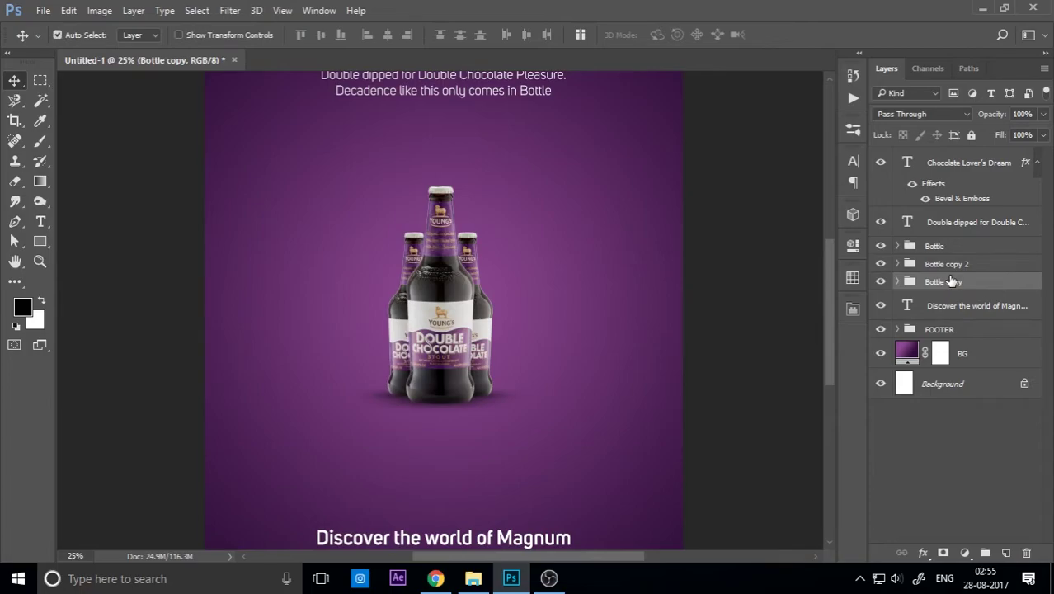
pyautogui.hotkey('ctrl', '0')
pyautogui.hotkey('ctrl', '+')
pyautogui.hotkey('shift', 'Left')
pyautogui.click(957, 267)
pyautogui.hotkey('shift', 'Right')
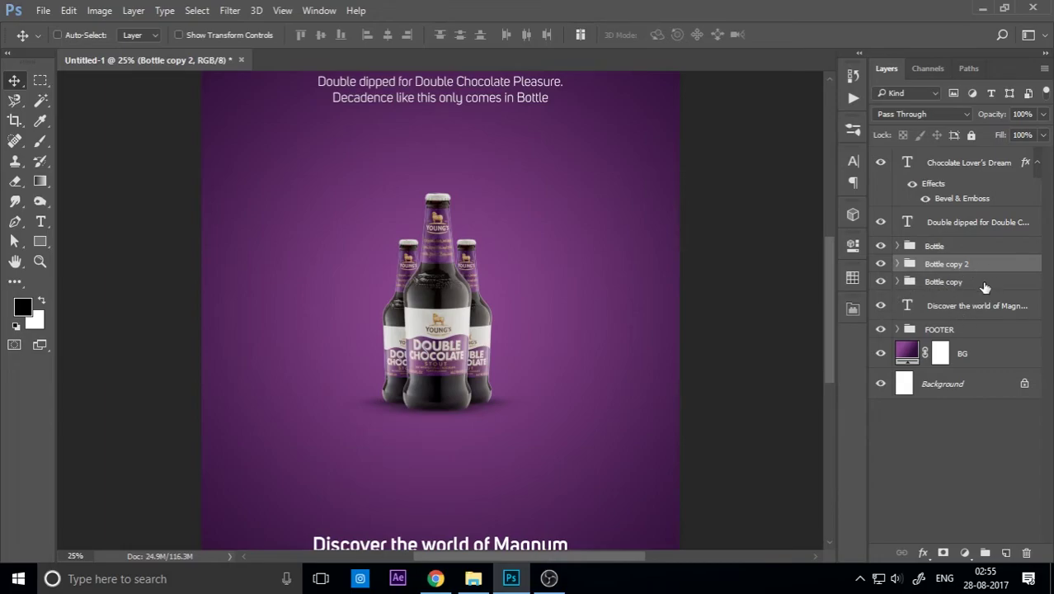
# Group Bottle copy and Bottle copy 2 into a group named Bottle Back
pyautogui.keyDown('shift'); pyautogui.click(973, 283); pyautogui.keyUp('shift')
pyautogui.moveTo(1003, 115); pyautogui.dragTo(989, 116)
pyautogui.hotkey('ctrl', 'z')
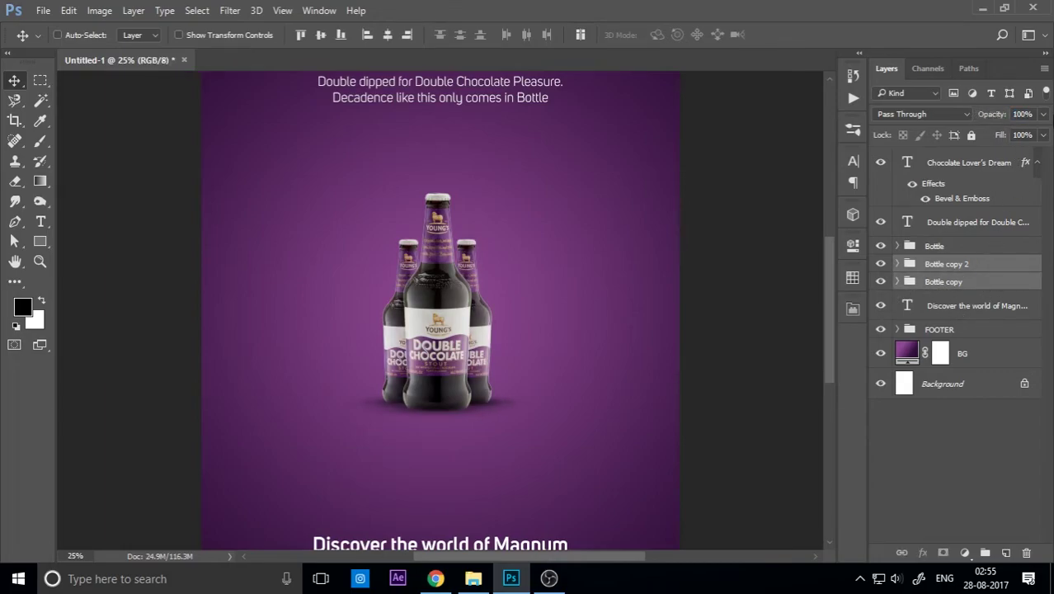
pyautogui.click(939, 248)
pyautogui.click(957, 265)
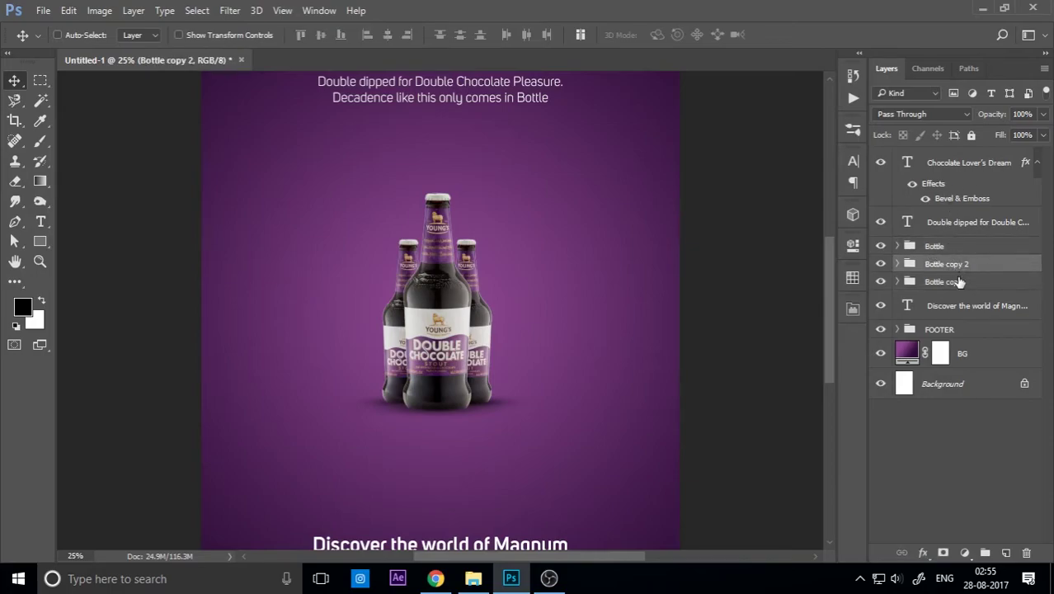
pyautogui.keyDown('shift'); pyautogui.click(957, 282); pyautogui.keyUp('shift')
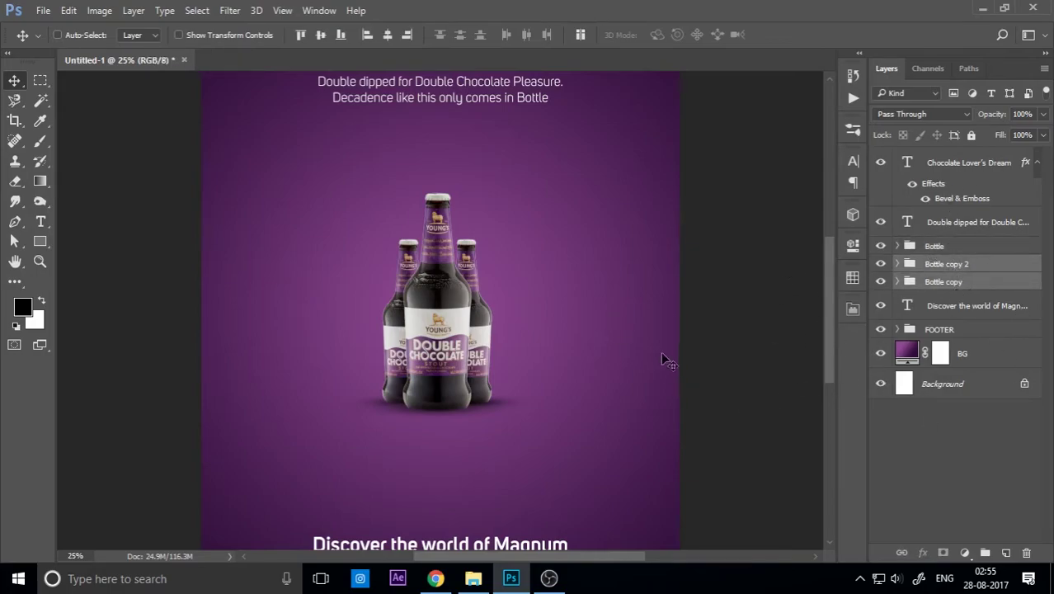
pyautogui.hotkey('ctrl', 'g')
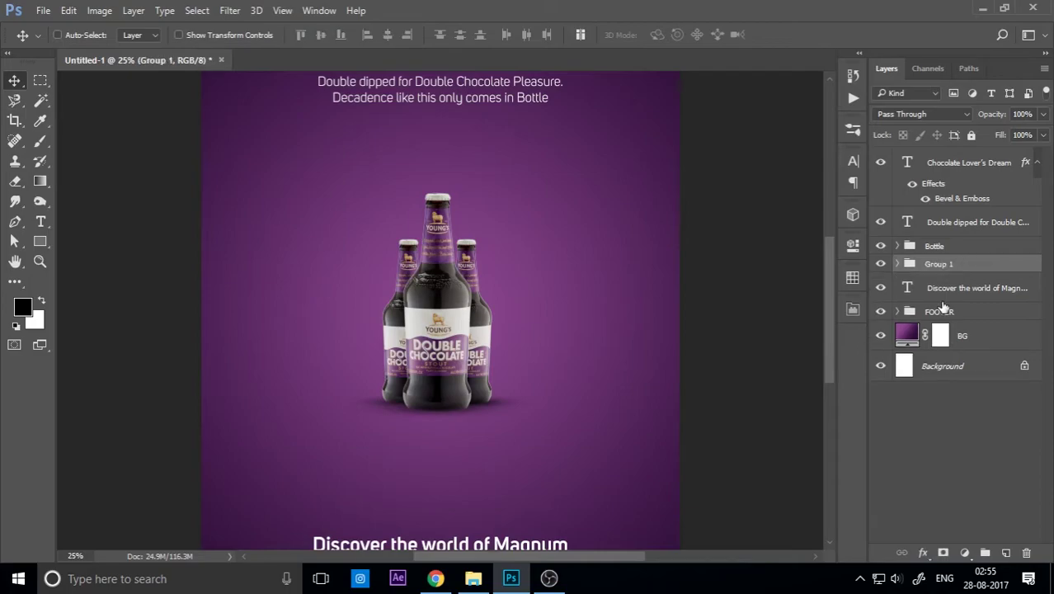
pyautogui.press('h')
pyautogui.doubleClick(947, 270)
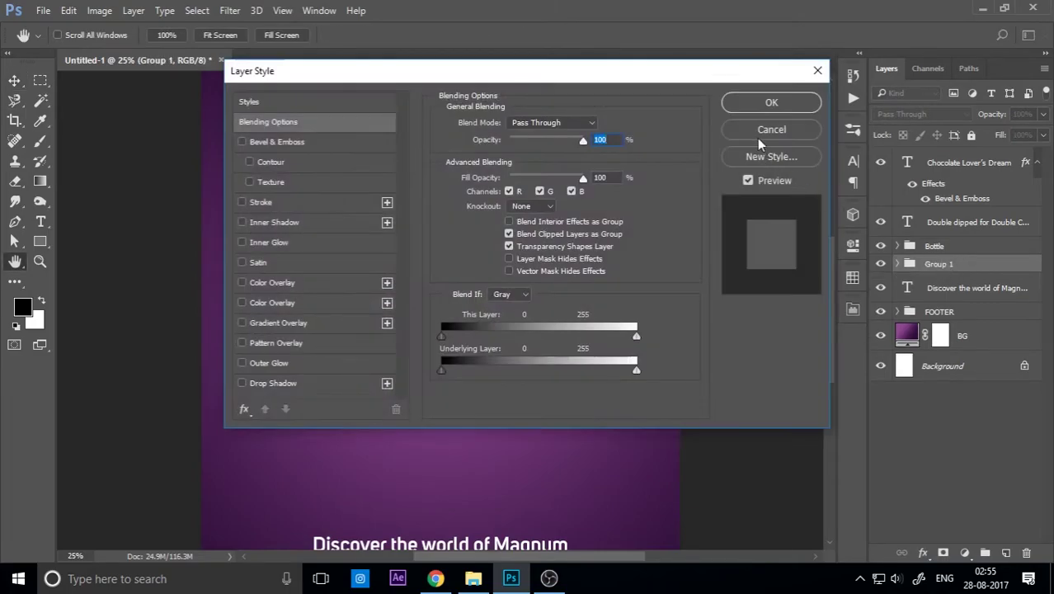
pyautogui.click(763, 129)
pyautogui.doubleClick(938, 264)
pyautogui.write('Bottle Back')
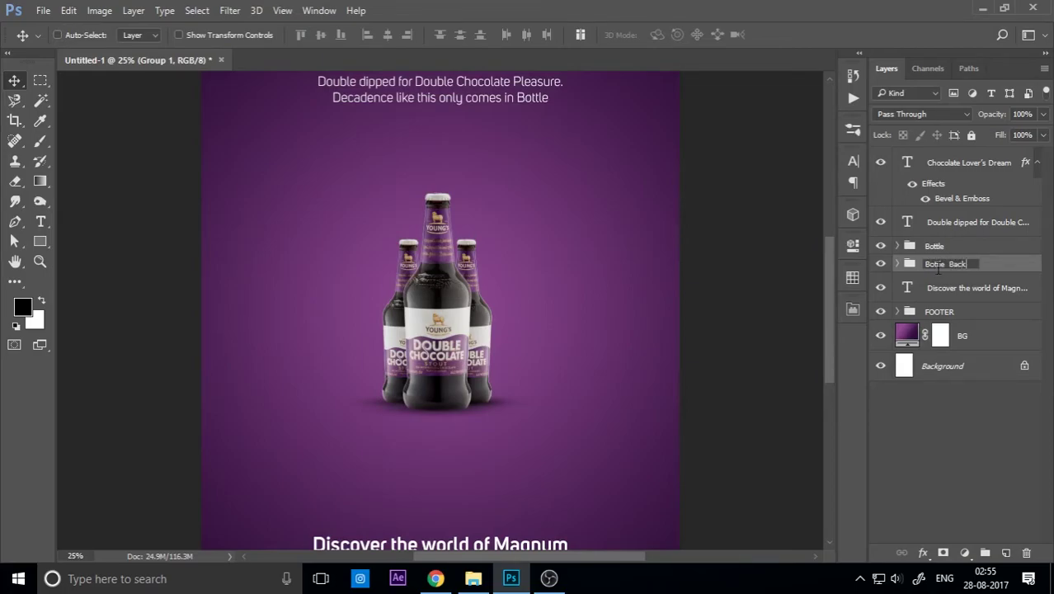
pyautogui.press('Return')
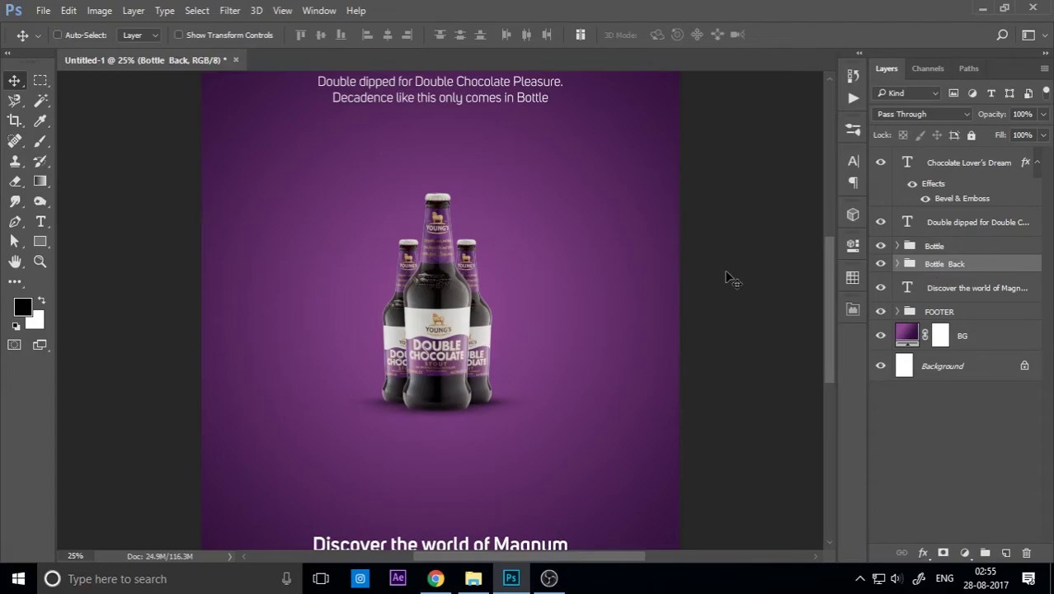
# Add a Curves adjustment clipped to Bottle Back and pull the curve down to darken it
pyautogui.click(960, 552)
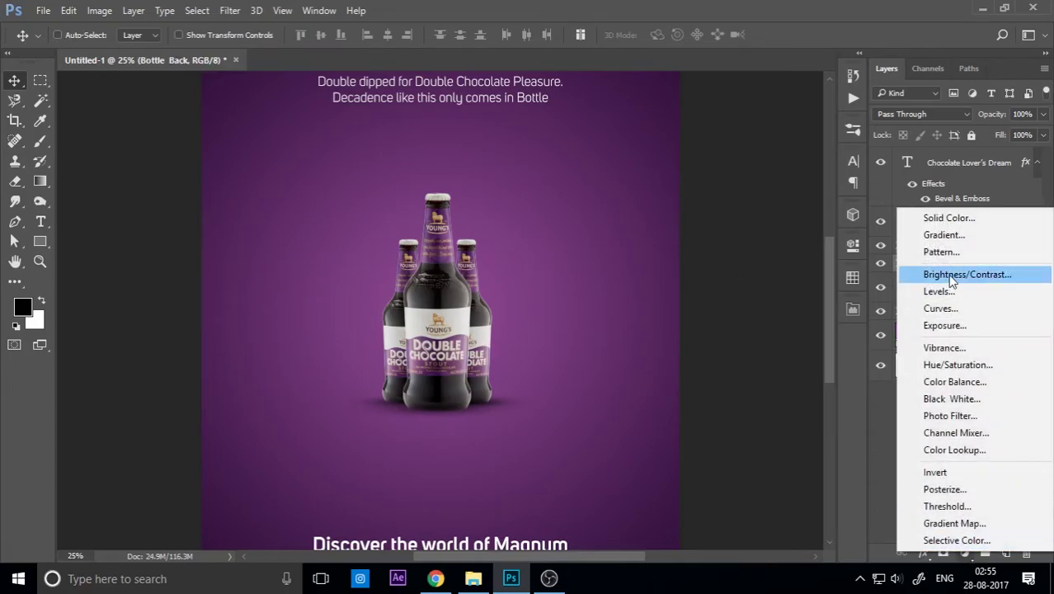
pyautogui.click(968, 308)
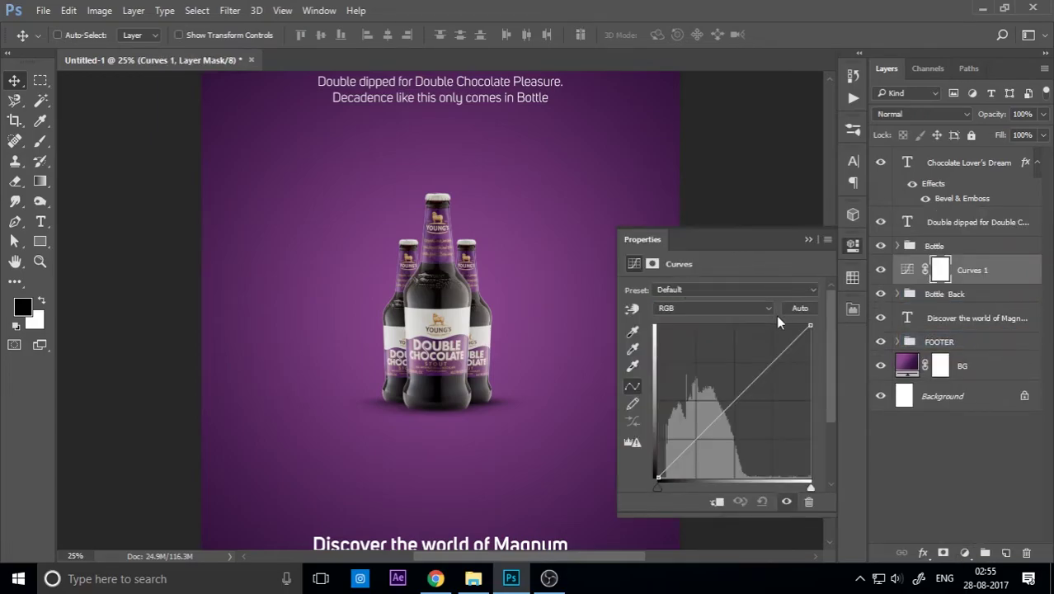
pyautogui.click(717, 501)
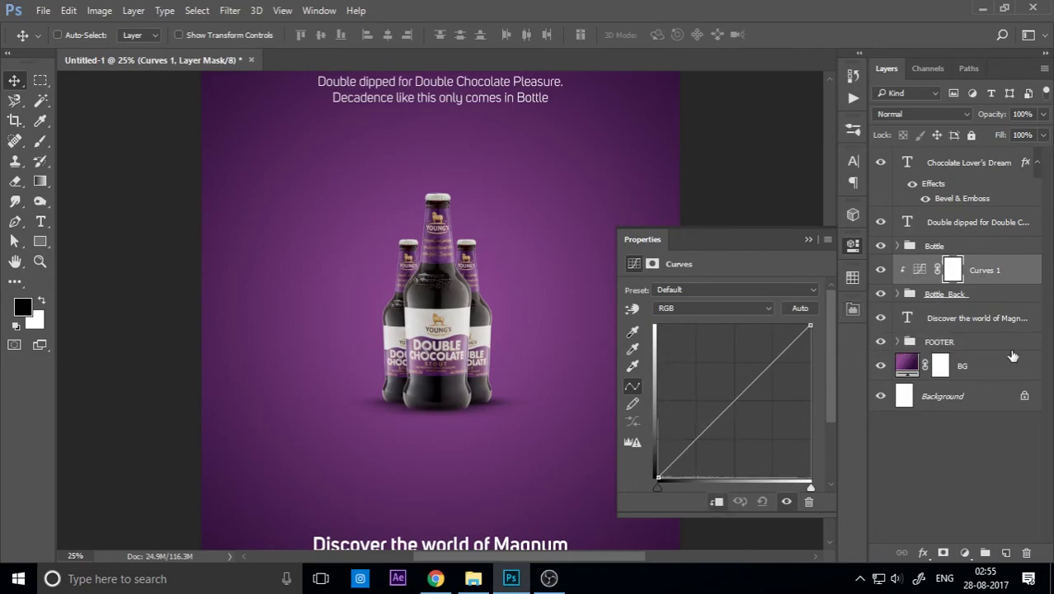
pyautogui.moveTo(784, 355); pyautogui.dragTo(793, 345)
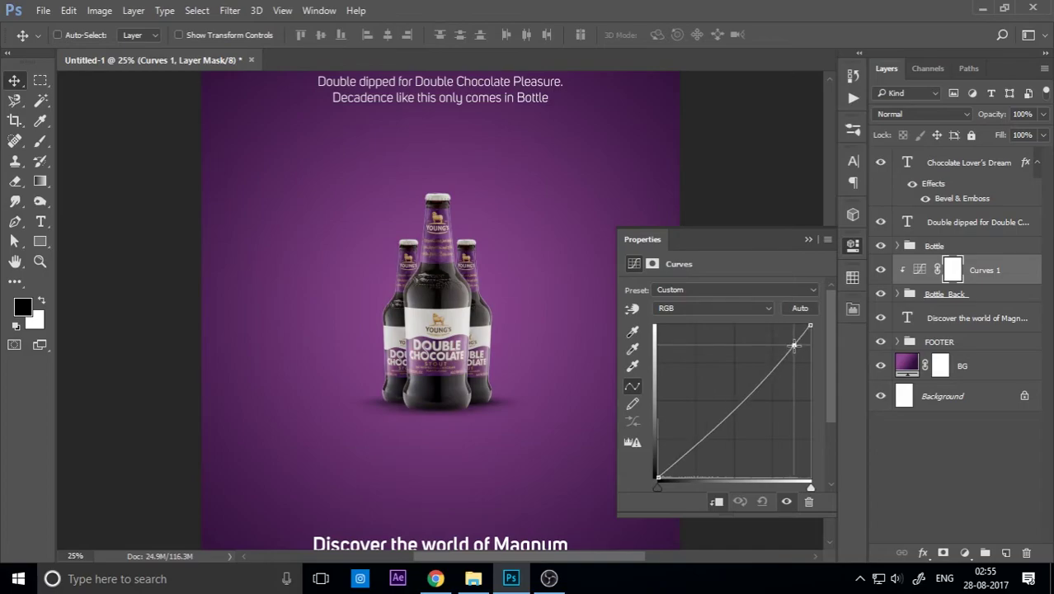
pyautogui.moveTo(704, 436)
pyautogui.mouseDown()
pyautogui.moveTo(703, 468)
pyautogui.moveTo(700, 441)
pyautogui.moveTo(669, 414)
pyautogui.moveTo(707, 447)
pyautogui.mouseUp()
pyautogui.moveTo(794, 346); pyautogui.dragTo(795, 358)
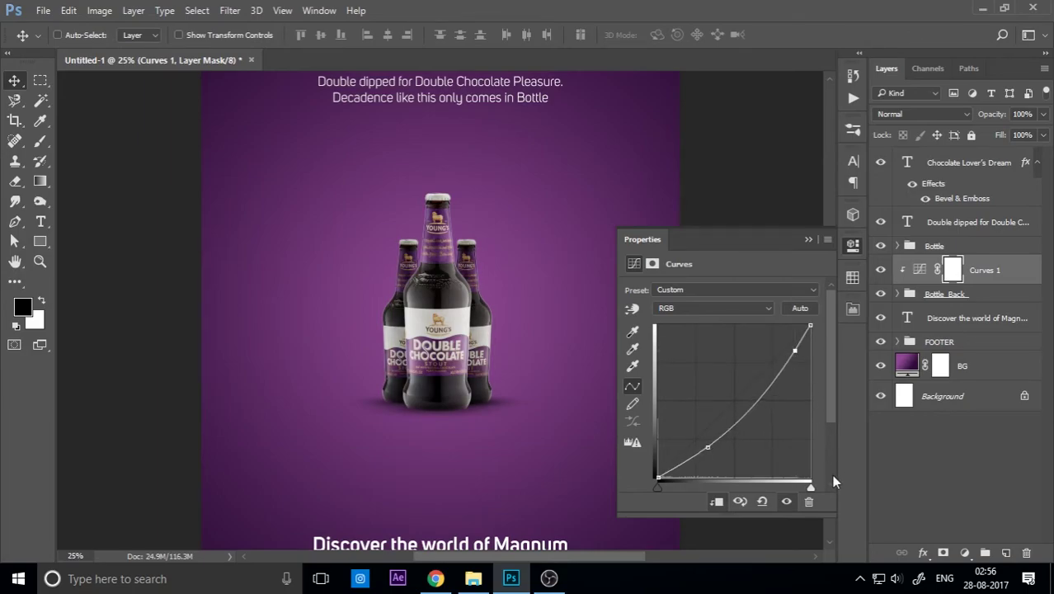
# Toggle the Curves layer to compare before and after, then switch to the MONDAY splash-images folder
pyautogui.click(881, 270)
pyautogui.click(881, 271)
pyautogui.click(881, 270)
pyautogui.moveTo(510, 291); pyautogui.dragTo(531, 286)
pyautogui.click(473, 578)
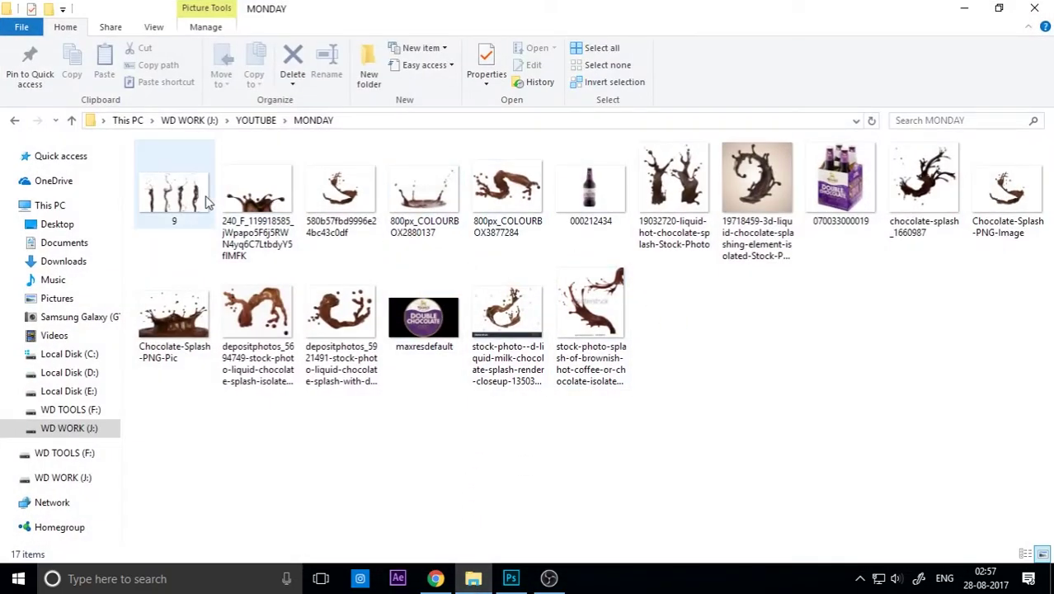
# Drag the depositphotos chocolate splash image from the MONDAY folder onto the poster canvas
pyautogui.click(174, 193)
pyautogui.moveTo(268, 326); pyautogui.dragTo(490, 356)
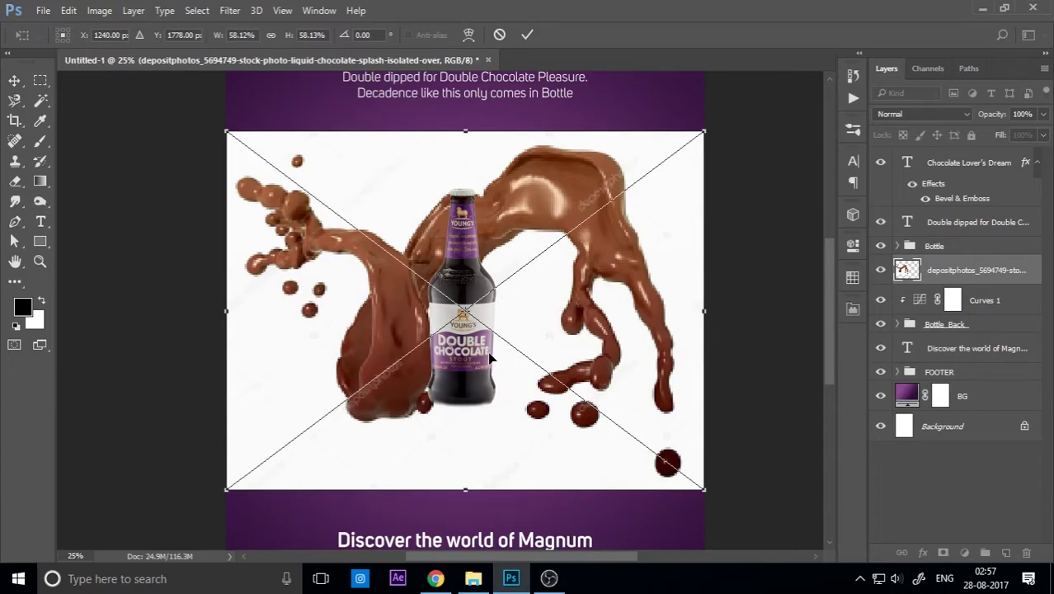
# Place the splash, scale it to about 30% and rotate it about 45° clockwise
pyautogui.press('Return')
pyautogui.moveTo(495, 330); pyautogui.dragTo(507, 359)
pyautogui.hotkey('ctrl', 't')
pyautogui.moveTo(715, 165); pyautogui.dragTo(593, 238)
pyautogui.press('Return')
pyautogui.hotkey('ctrl', '+')
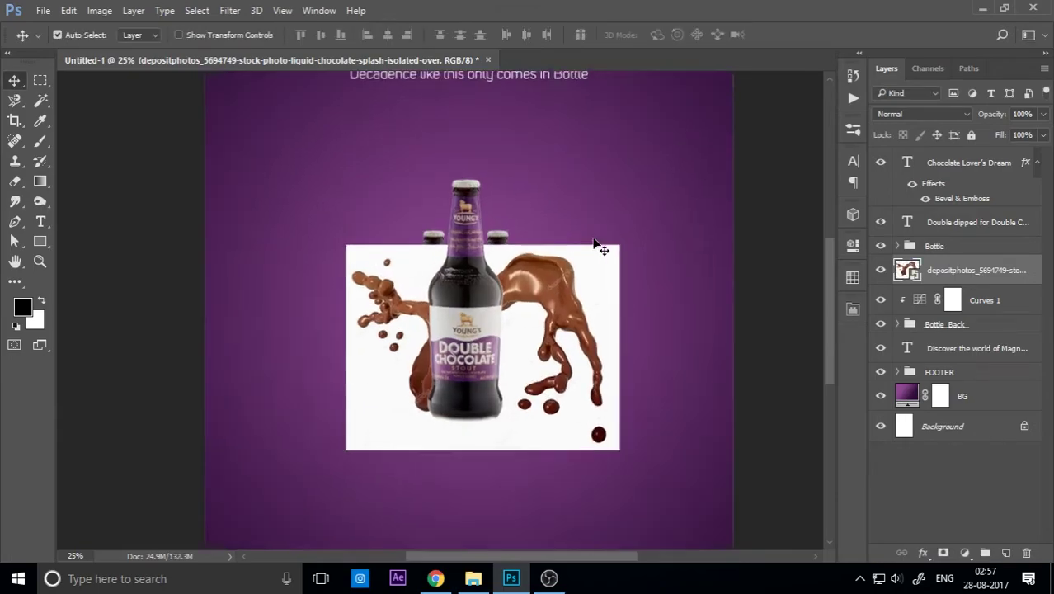
pyautogui.hotkey('ctrl', 't')
pyautogui.moveTo(660, 235); pyautogui.dragTo(664, 386)
pyautogui.press('Return')
# Move the splash over the bottles, nest its layer in the Bottle group, and try selecting its white area
pyautogui.moveTo(651, 395); pyautogui.dragTo(605, 356)
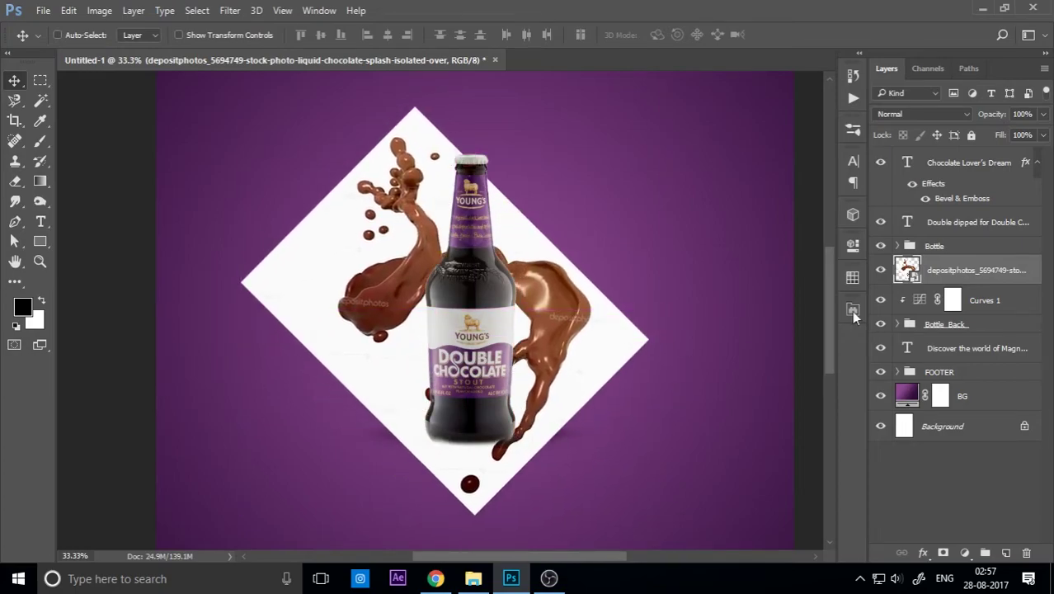
pyautogui.moveTo(968, 287); pyautogui.dragTo(974, 239)
pyautogui.moveTo(584, 351); pyautogui.dragTo(641, 338)
pyautogui.moveTo(1031, 270); pyautogui.dragTo(1013, 246)
pyautogui.moveTo(598, 307); pyautogui.dragTo(636, 292)
pyautogui.hotkey('ctrl', '+')
pyautogui.moveTo(558, 283); pyautogui.dragTo(528, 278)
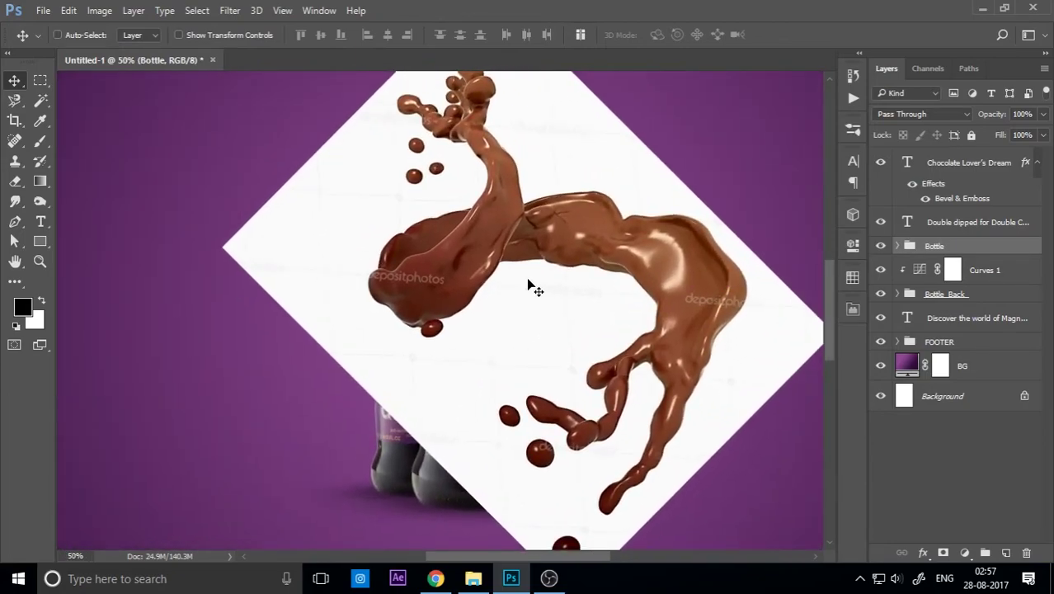
pyautogui.scroll(-2, 528, 282)
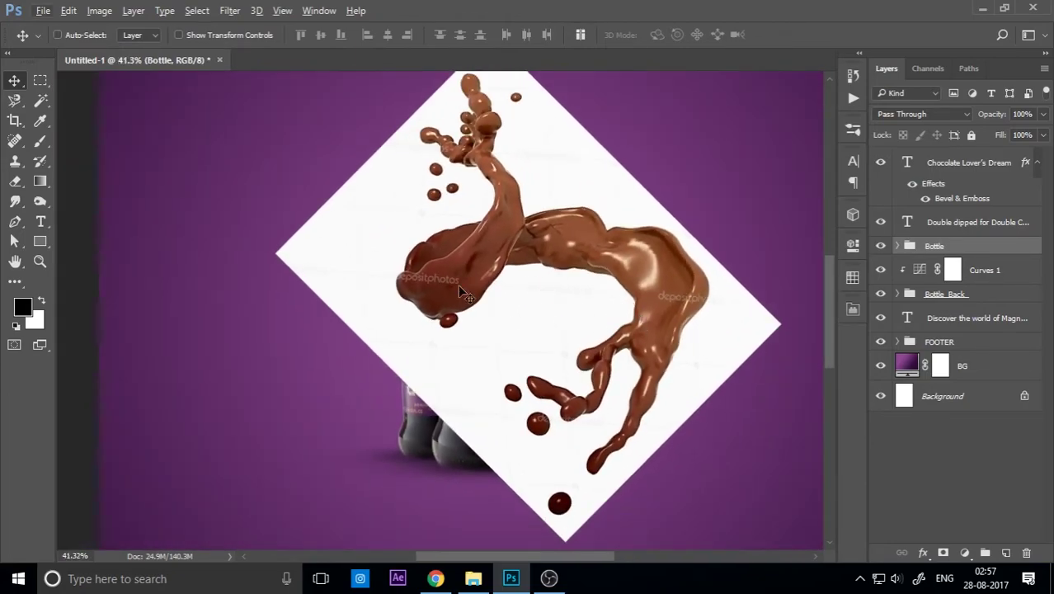
pyautogui.press('w')
pyautogui.click(527, 227)
# Move the splash layer out above the Bottle group and select its white background at tolerance 23
pyautogui.click(527, 229)
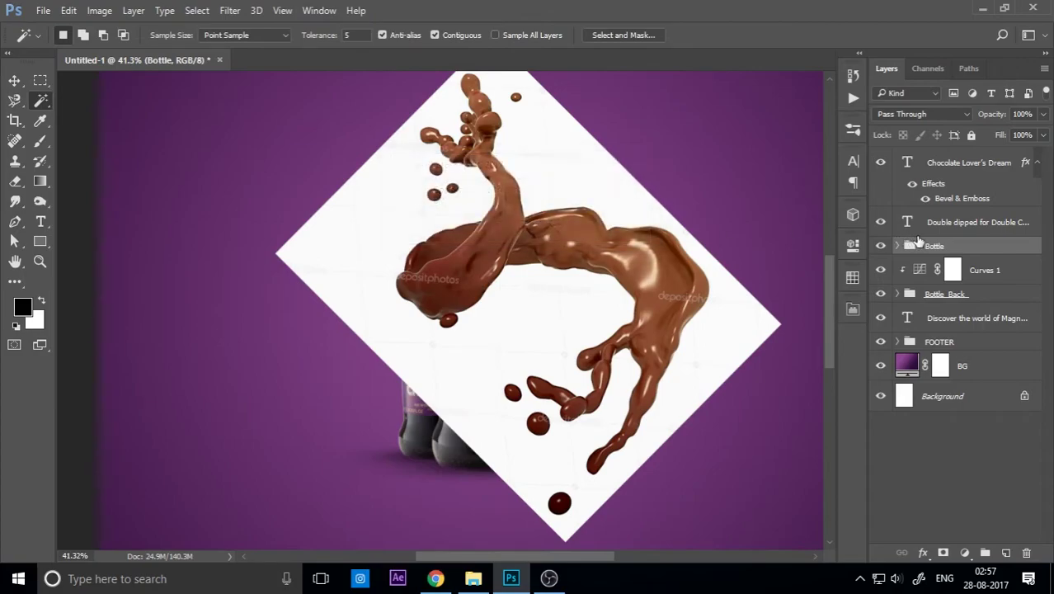
pyautogui.click(898, 246)
pyautogui.moveTo(987, 278); pyautogui.dragTo(941, 236)
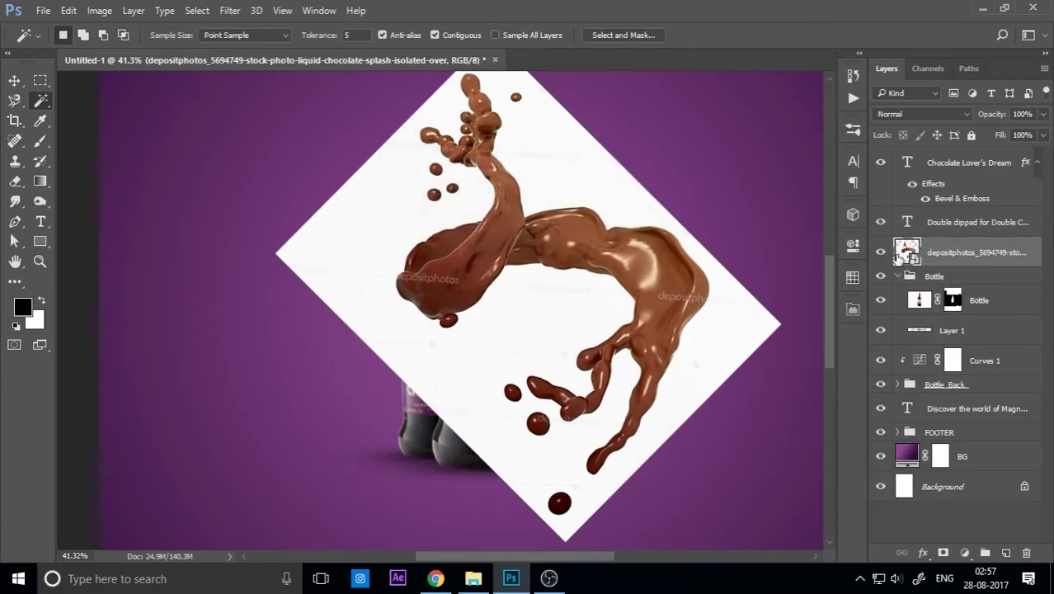
pyautogui.click(904, 277)
pyautogui.click(565, 163)
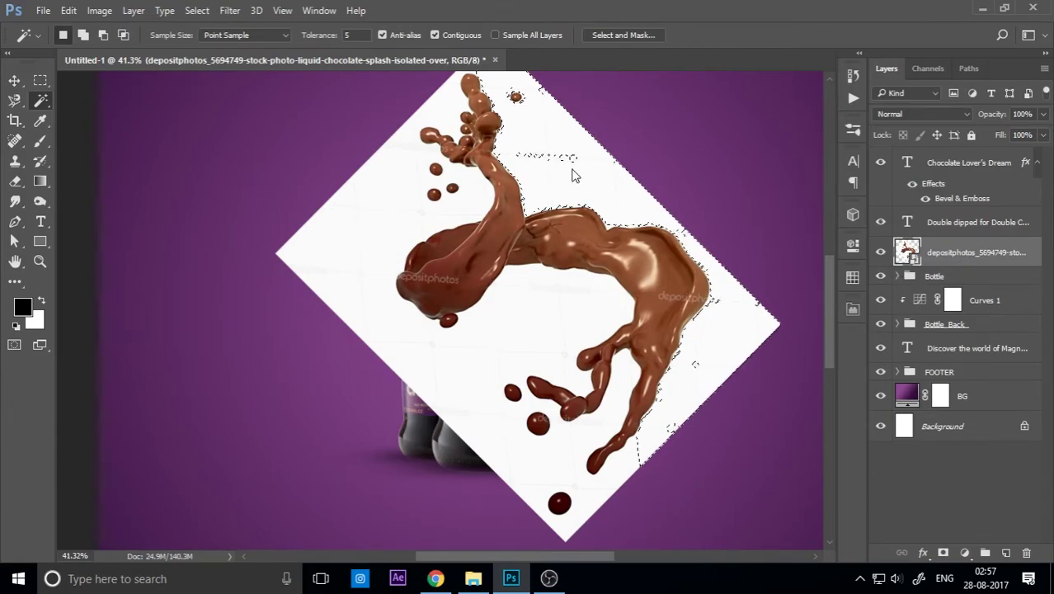
pyautogui.keyDown('shift'); pyautogui.click(567, 159); pyautogui.keyUp('shift')
pyautogui.hotkey('ctrl', 'd')
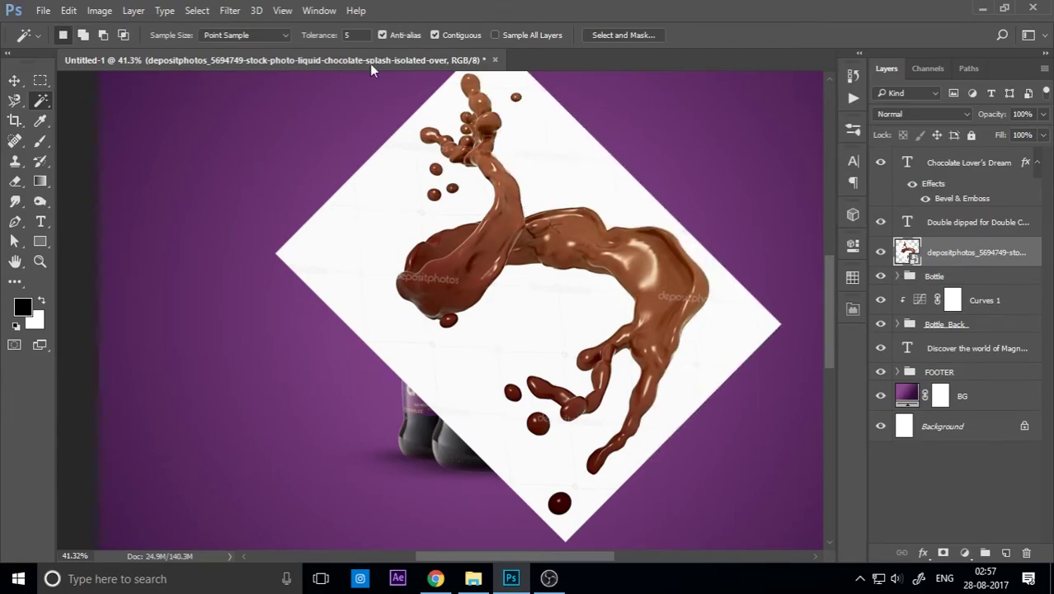
pyautogui.moveTo(316, 41); pyautogui.dragTo(330, 43)
pyautogui.click(390, 177)
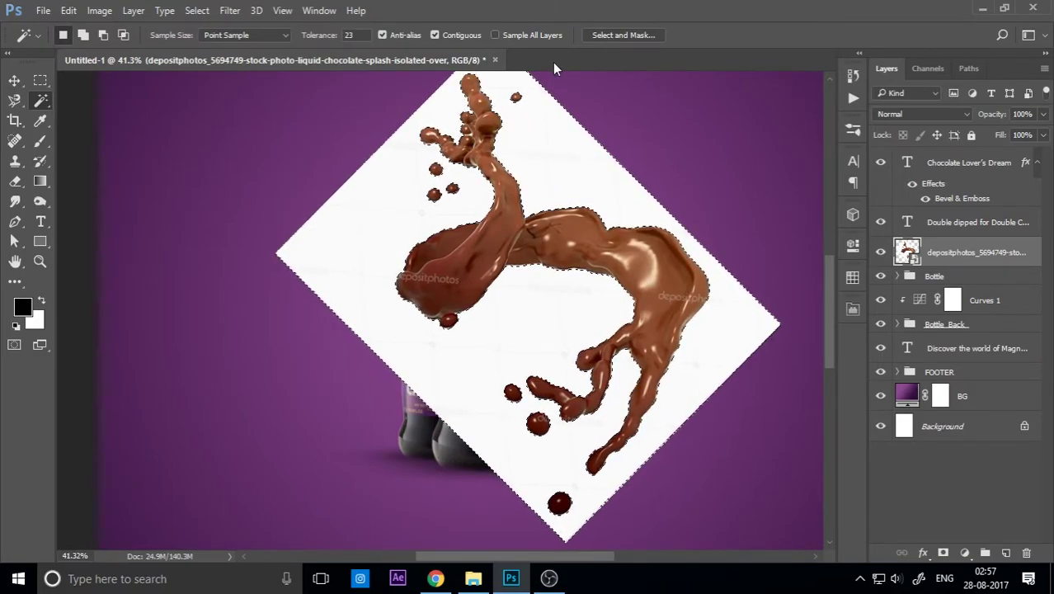
# Smooth the selection with a 2-pixel sample radius, then attempt to feather it
pyautogui.click(230, 10)
pyautogui.moveTo(200, 10)
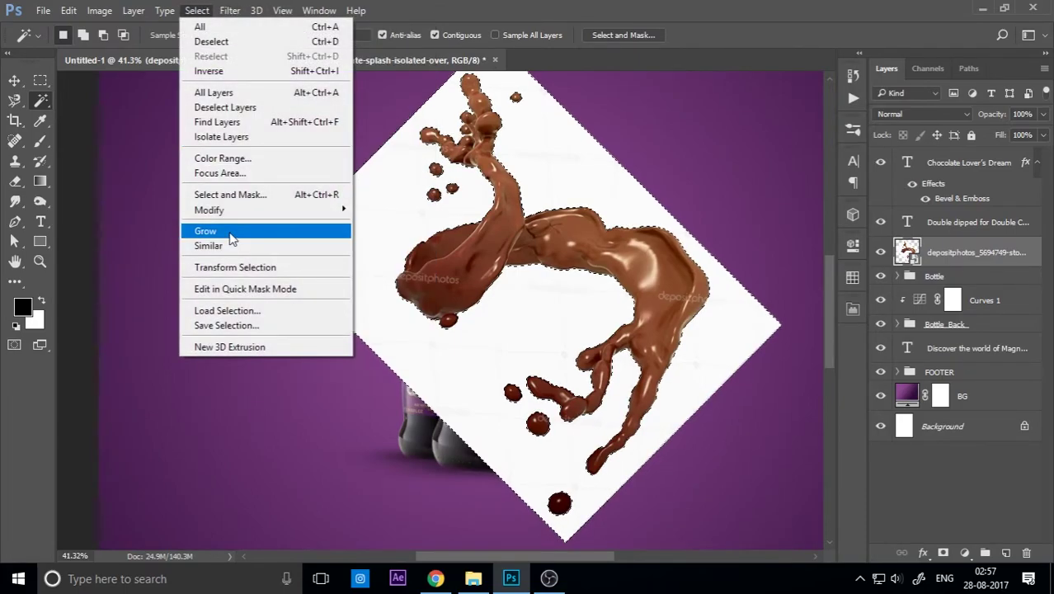
pyautogui.moveTo(235, 210)
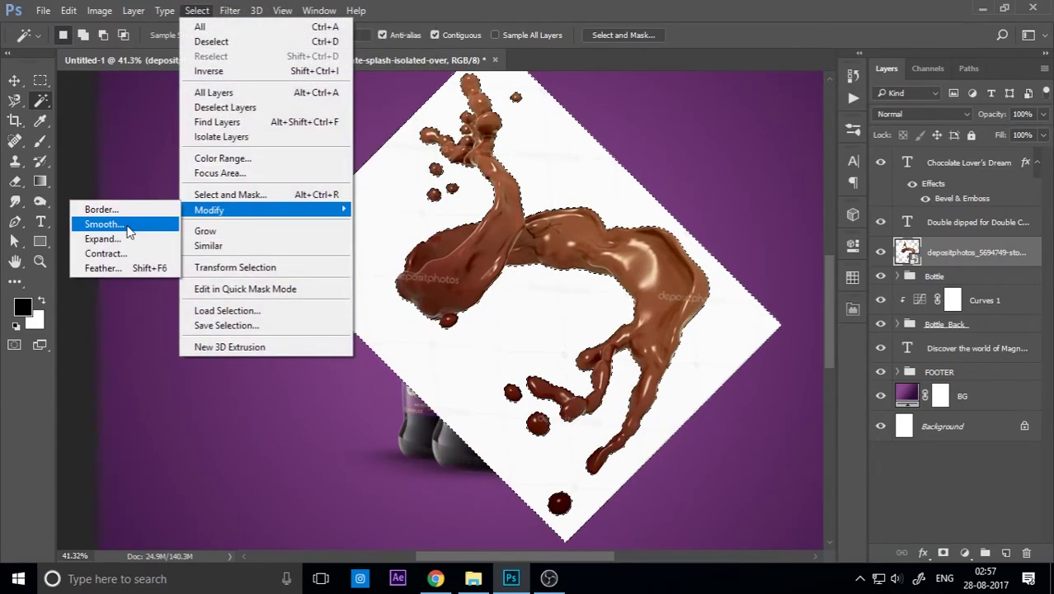
pyautogui.click(128, 231)
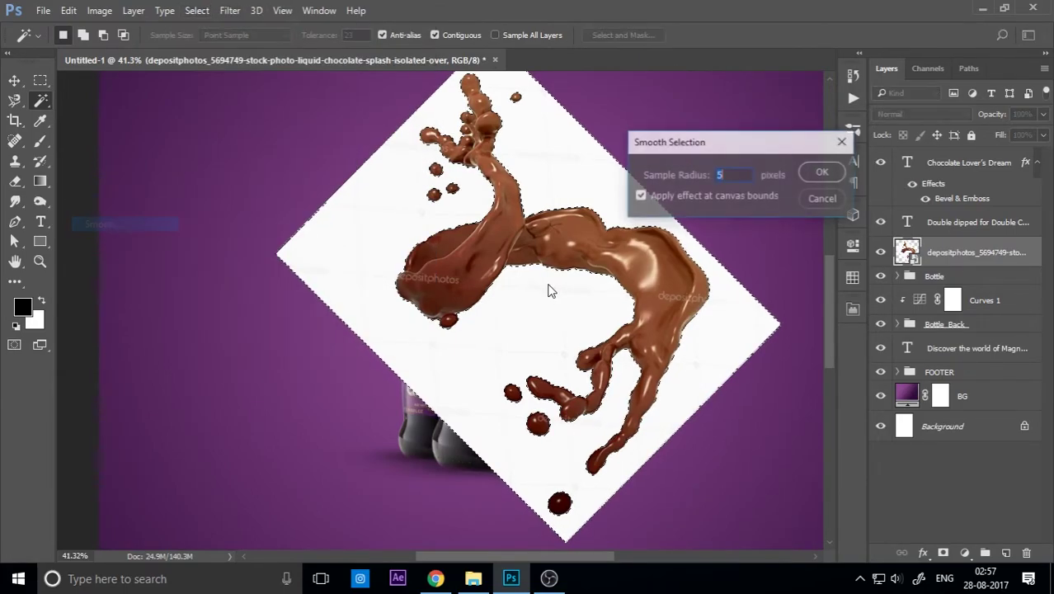
pyautogui.click(822, 173)
pyautogui.click(196, 11)
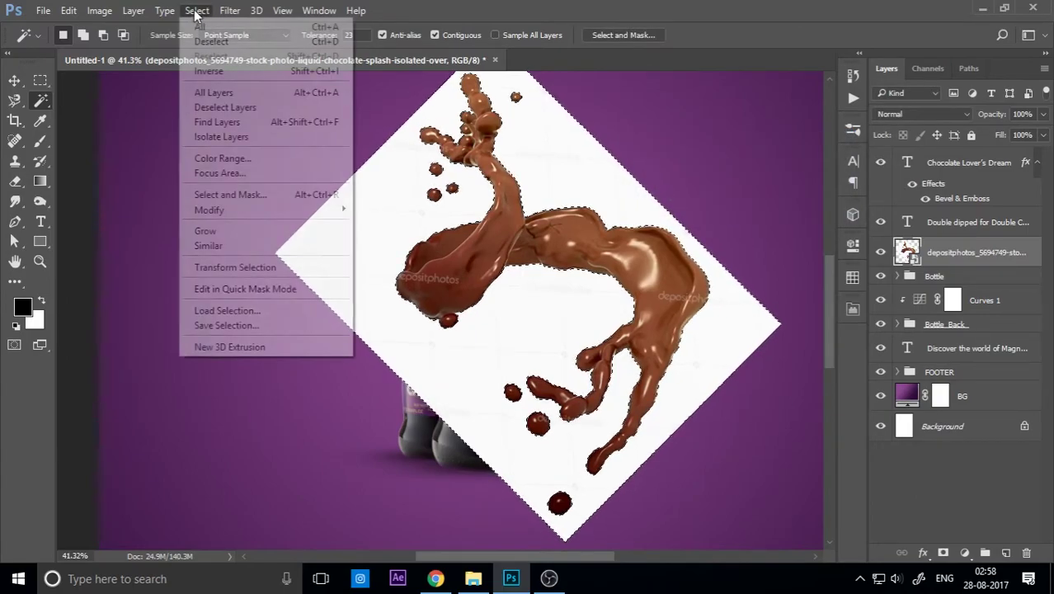
pyautogui.moveTo(221, 211)
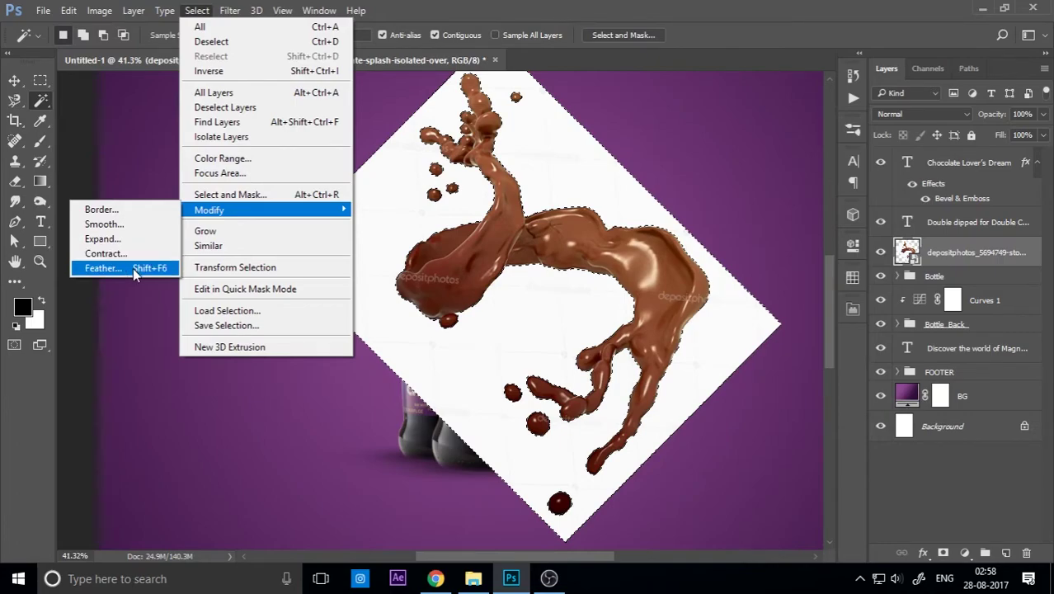
pyautogui.click(132, 267)
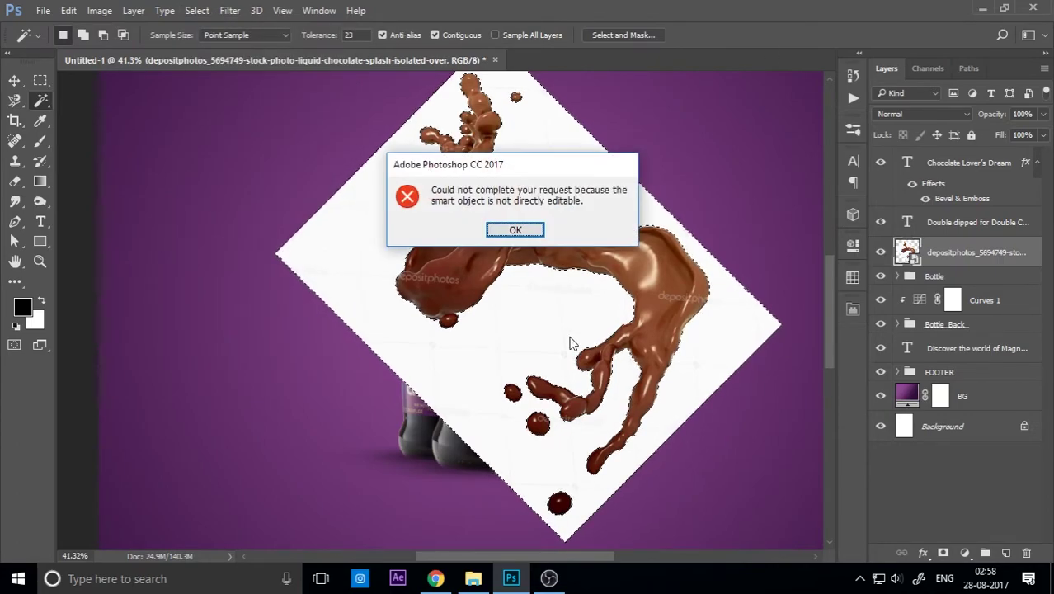
# Rasterize the splash layer, delete its selected white background and deselect
pyautogui.press('Return')
pyautogui.press('v')
pyautogui.rightClick(935, 256)
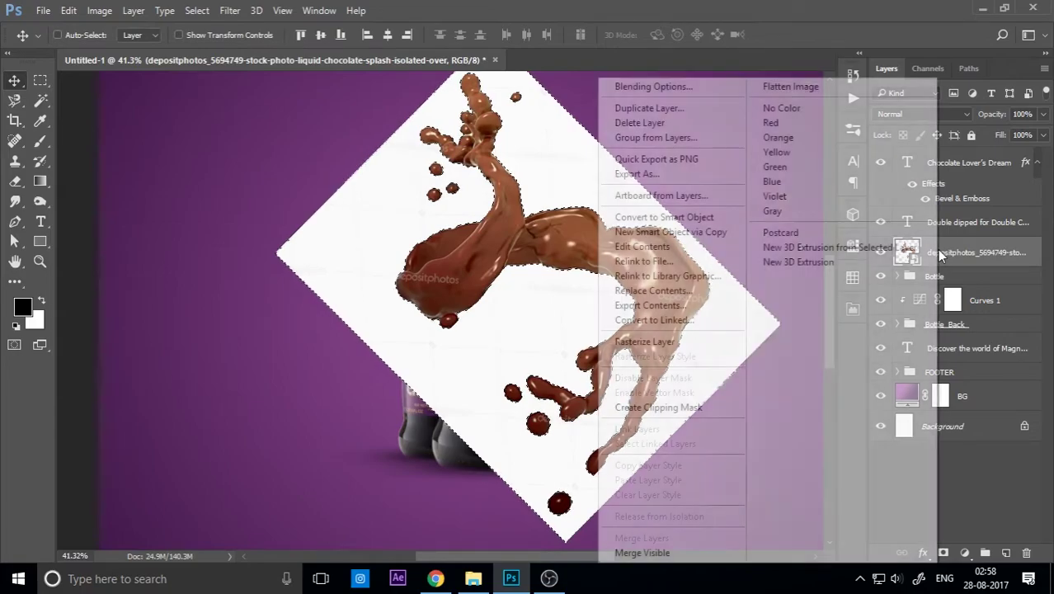
pyautogui.click(693, 346)
pyautogui.press('Delete')
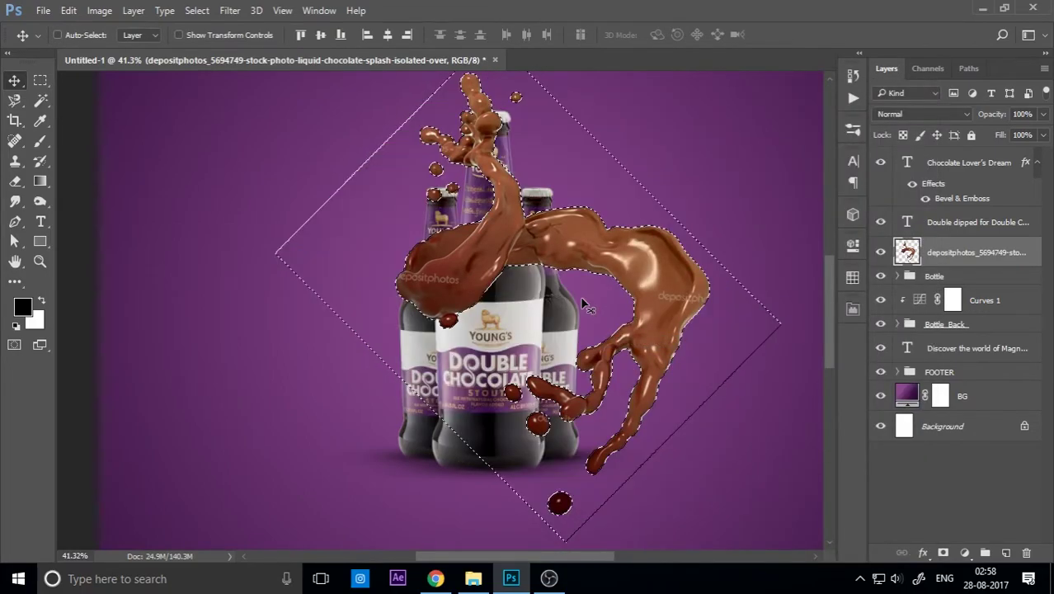
pyautogui.hotkey('ctrl', 'd')
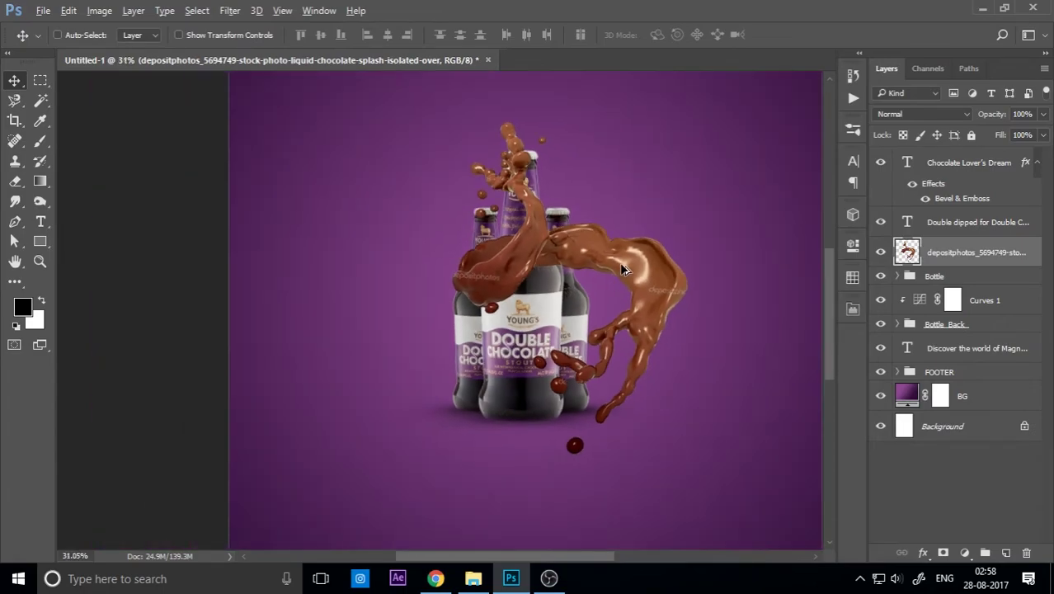
# Load the splash's pixels as a selection and try a 0.2 px feather, undoing the accidental deletion
pyautogui.scroll(1, 620, 264)
pyautogui.keyDown('ctrl'); pyautogui.click(907, 252); pyautogui.keyUp('ctrl')
pyautogui.click(229, 10)
pyautogui.moveTo(198, 10)
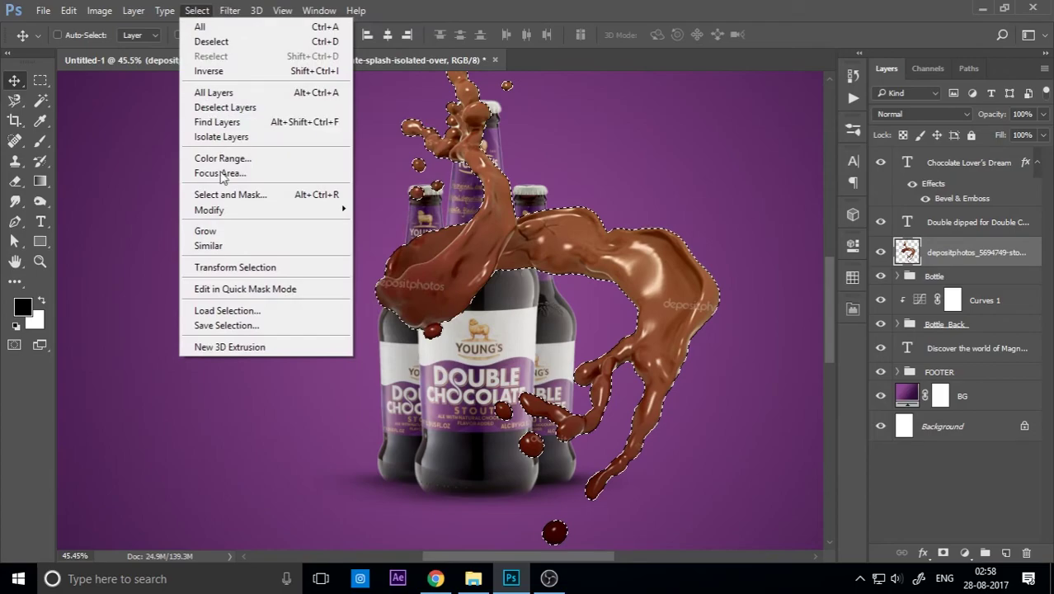
pyautogui.moveTo(222, 211)
pyautogui.click(107, 268)
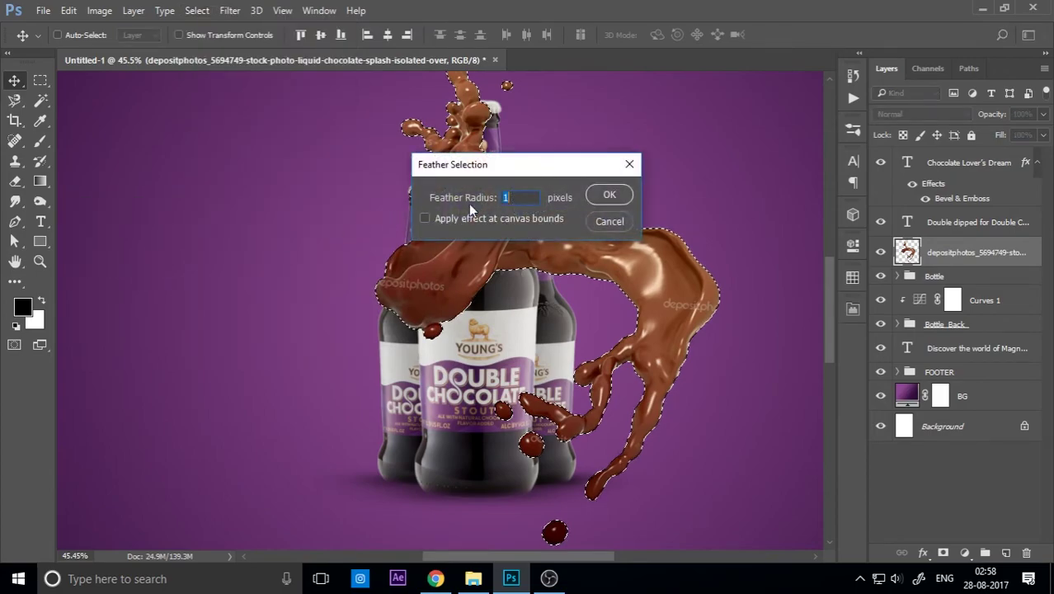
pyautogui.write('.2')
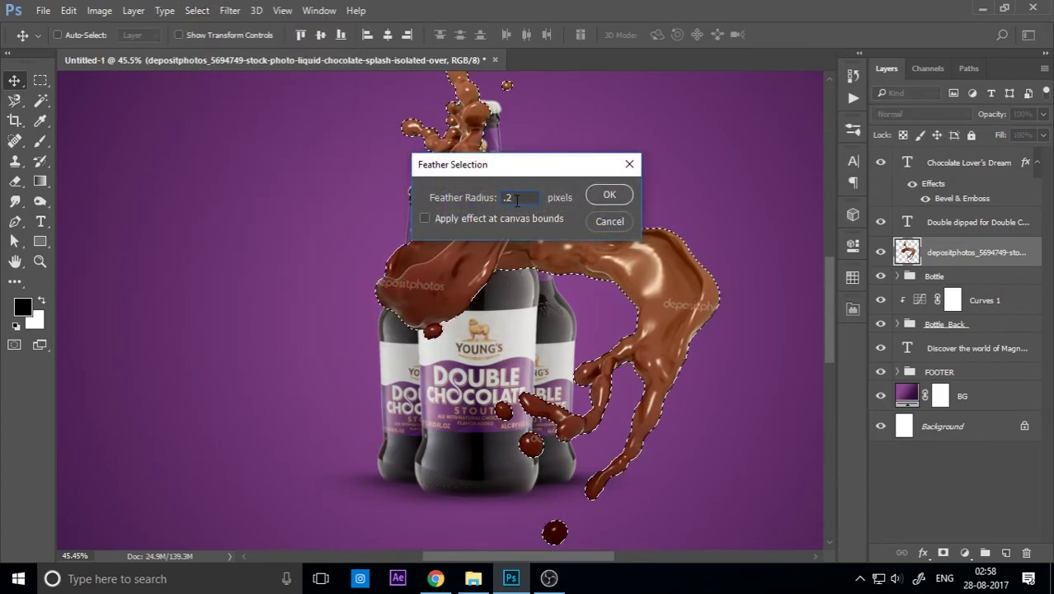
pyautogui.press('Return')
pyautogui.press('Delete')
pyautogui.press('ctrl')
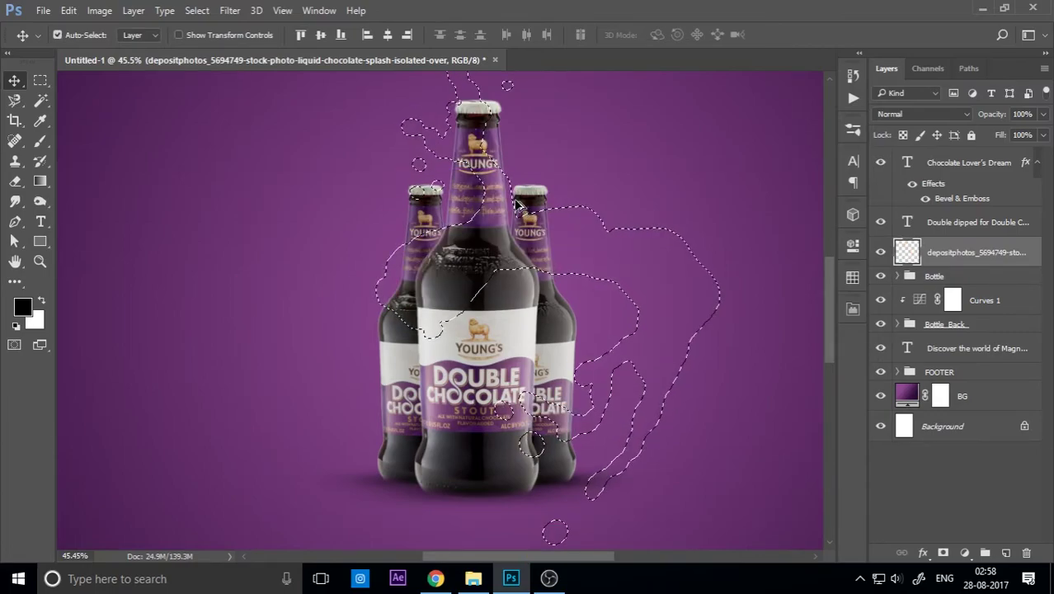
pyautogui.hotkey('ctrl', 'z')
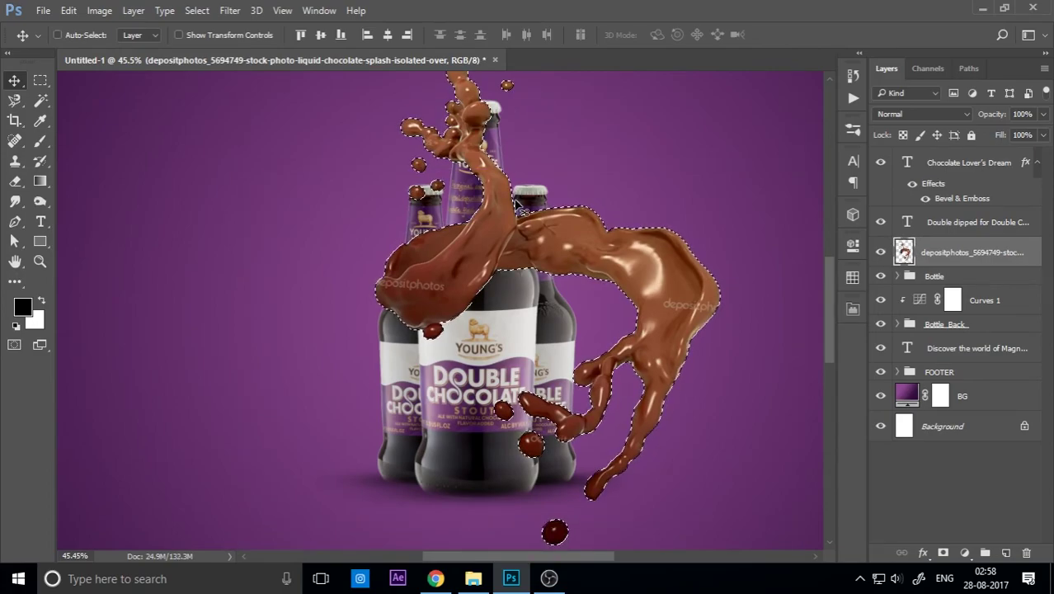
pyautogui.hotkey('ctrl', 'd')
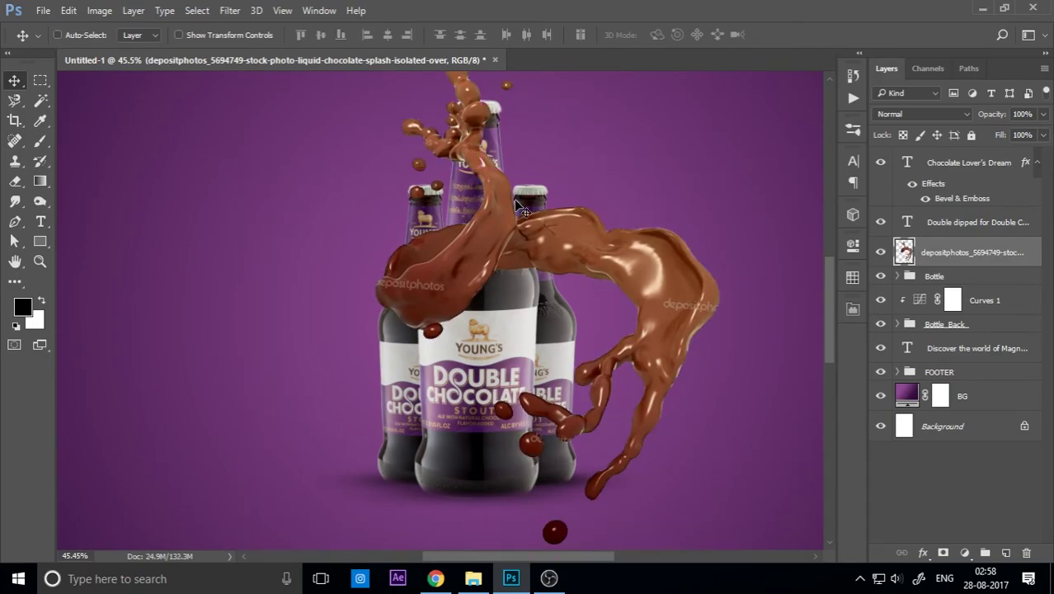
pyautogui.hotkey('ctrl', 'z')
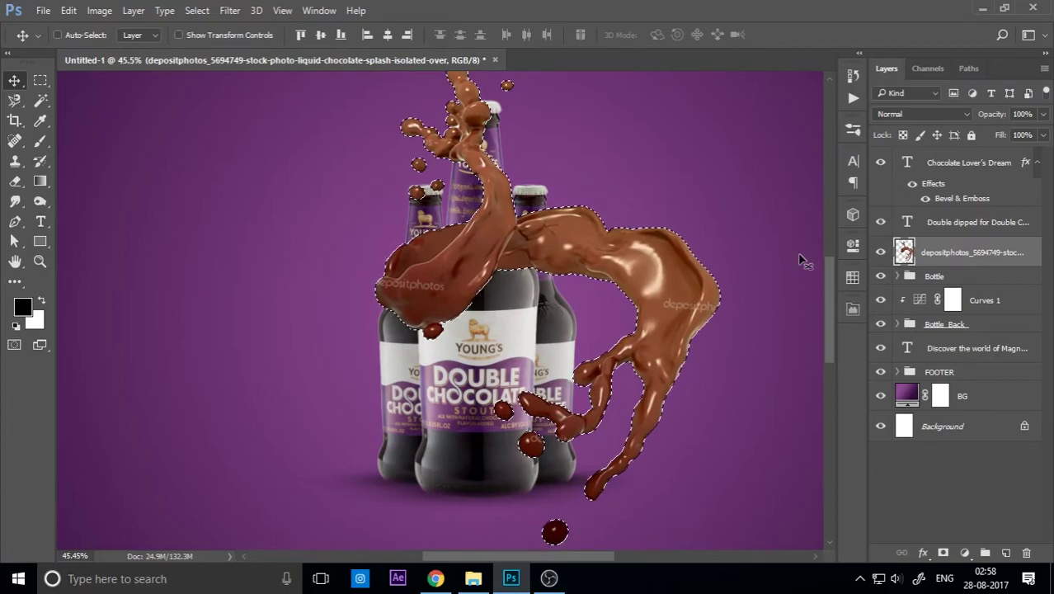
# Feather the splash selection by 0.4 px, then clear the selection
pyautogui.click(197, 10)
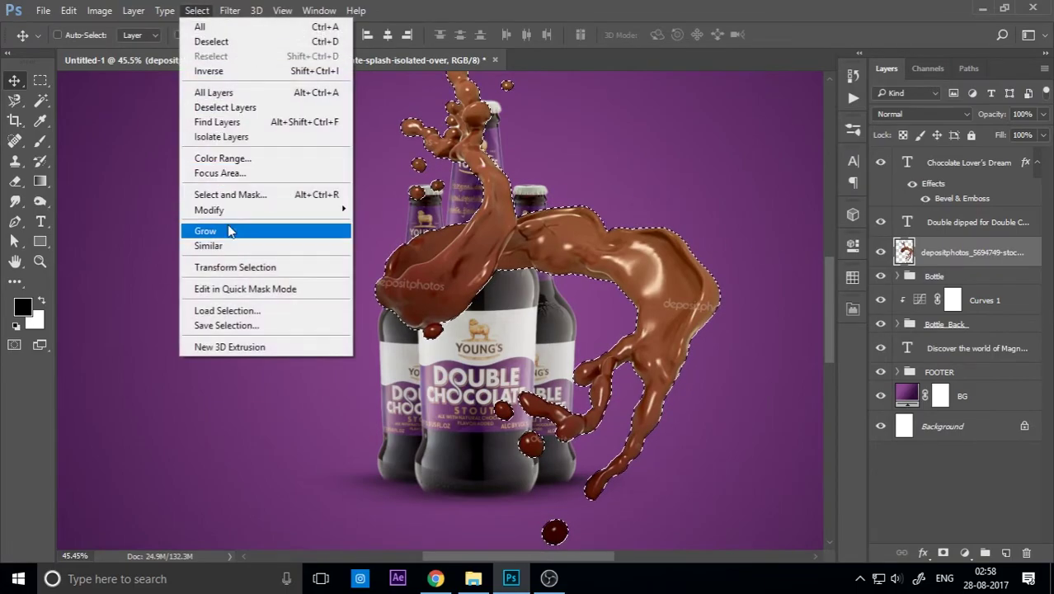
pyautogui.moveTo(213, 213)
pyautogui.click(146, 267)
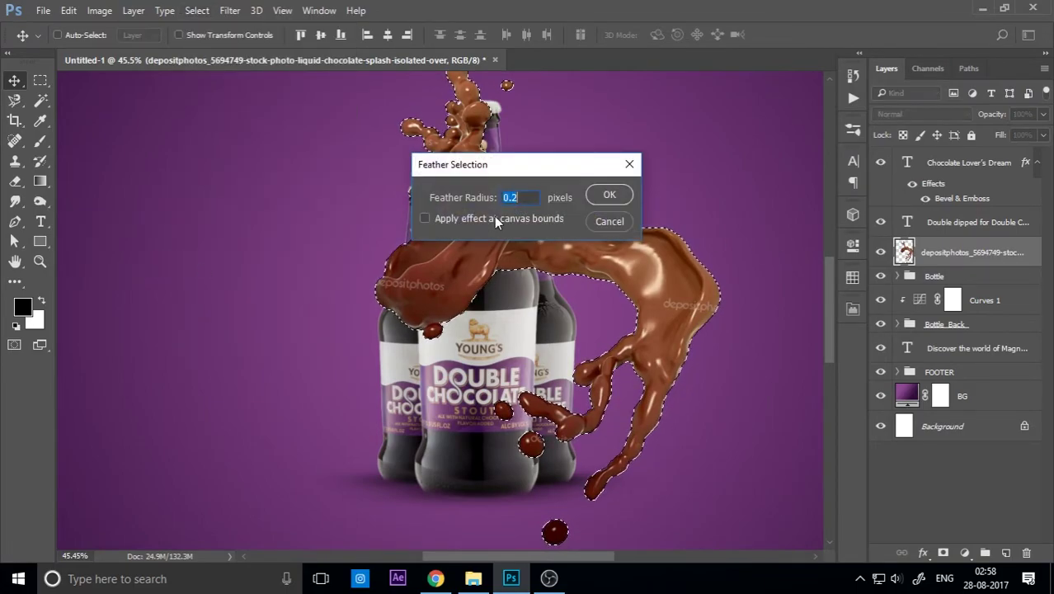
pyautogui.write('0.4')
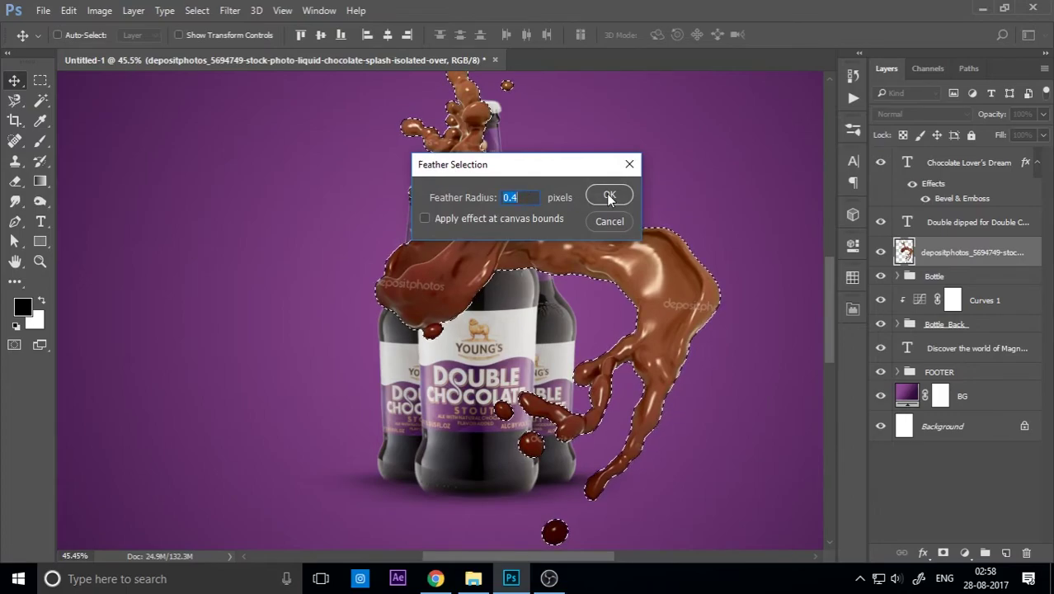
pyautogui.click(609, 195)
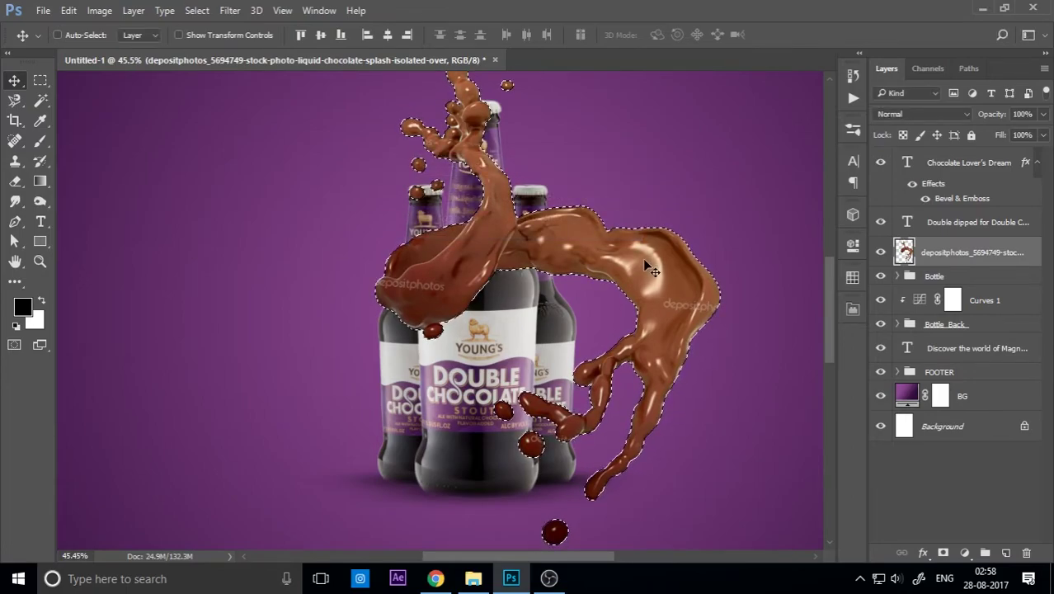
pyautogui.hotkey('ctrl', 'd')
pyautogui.hotkey('ctrl', 'shift', 'd')
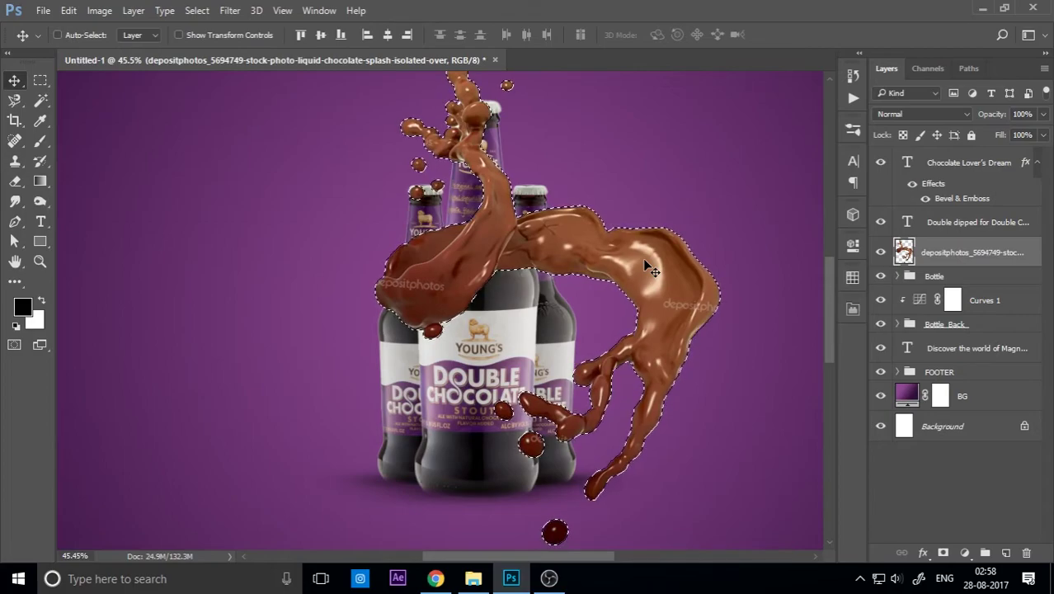
pyautogui.hotkey('ctrl', 'd')
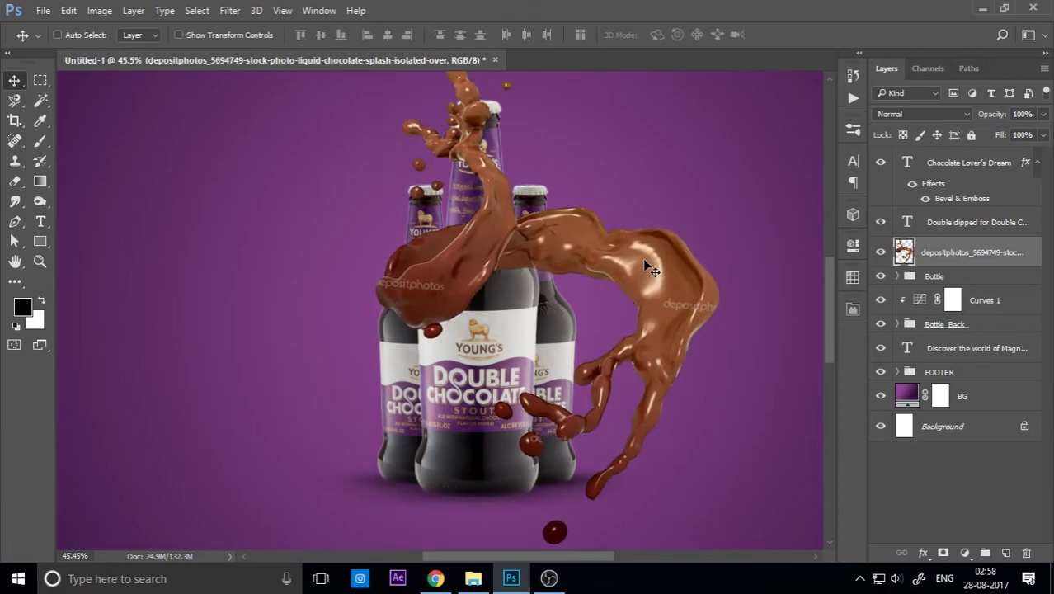
pyautogui.press('ctrl')
pyautogui.scroll(-5, 522, 225)
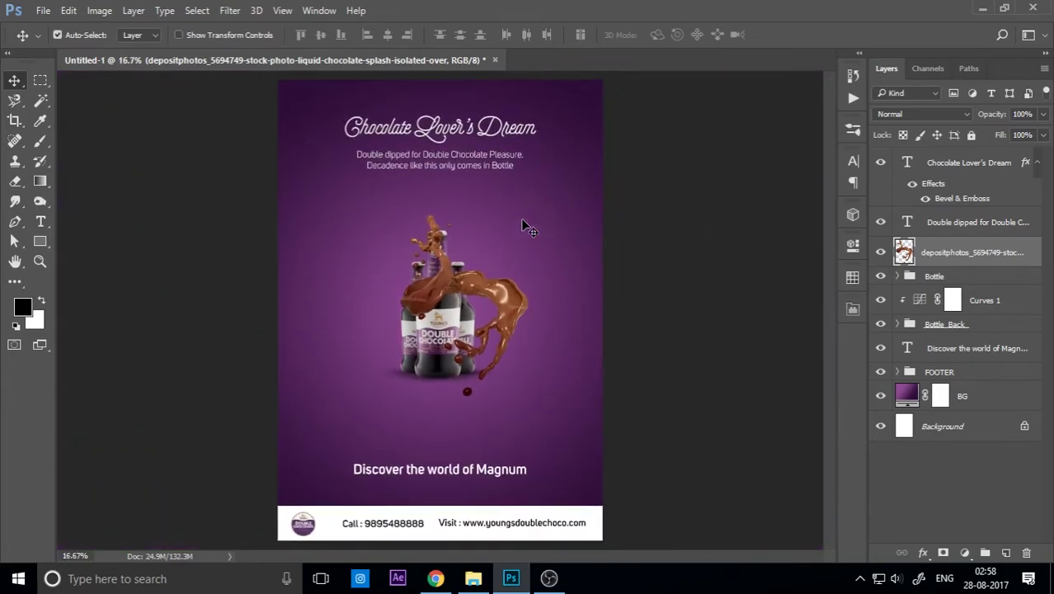
# Shift the chocolate splash left over the bottles
pyautogui.scroll(2, 521, 225)
pyautogui.moveTo(531, 326); pyautogui.dragTo(488, 314)
pyautogui.press('ctrl')
pyautogui.hotkey('ctrl', '+')
pyautogui.hotkey('ctrl', '+')
pyautogui.hotkey('ctrl', '-')
# Merge the front Bottle layer into a new empty layer inside the Bottle group
pyautogui.click(899, 276)
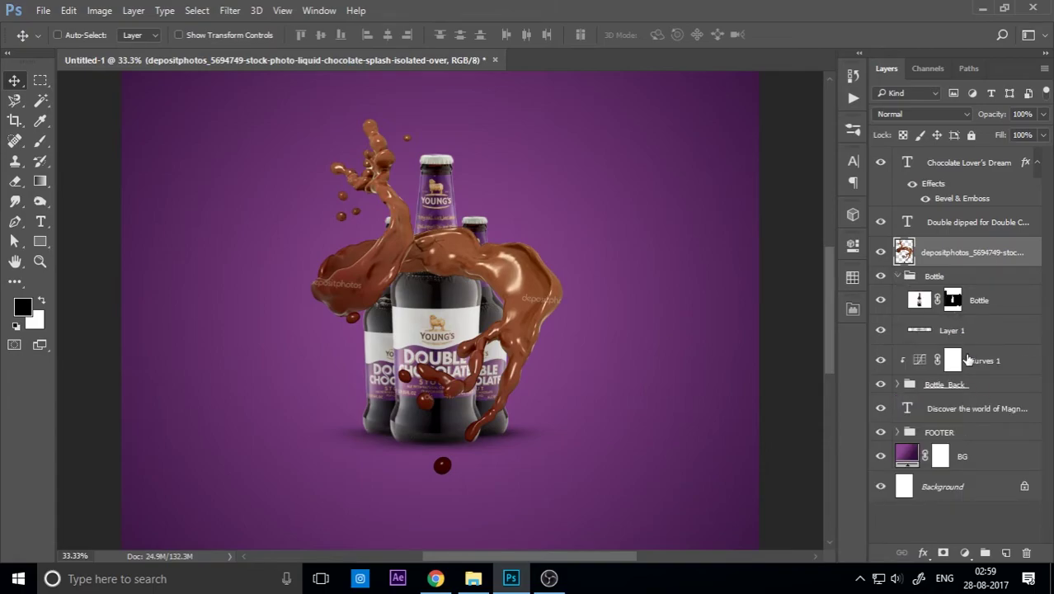
pyautogui.keyDown('ctrl'); pyautogui.click(957, 307); pyautogui.keyUp('ctrl')
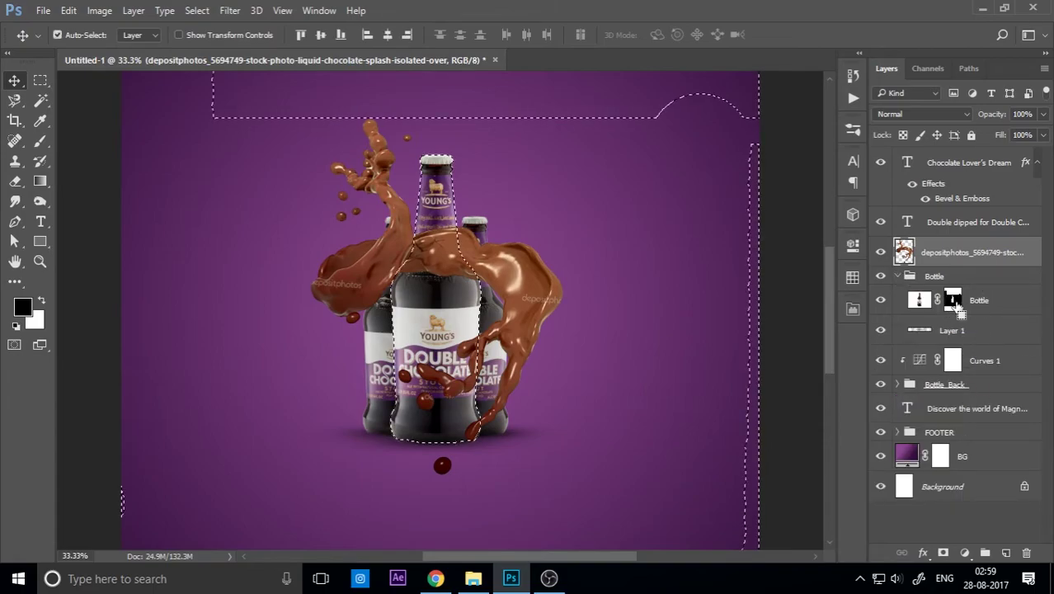
pyautogui.hotkey('ctrl', 'd')
pyautogui.click(1003, 311)
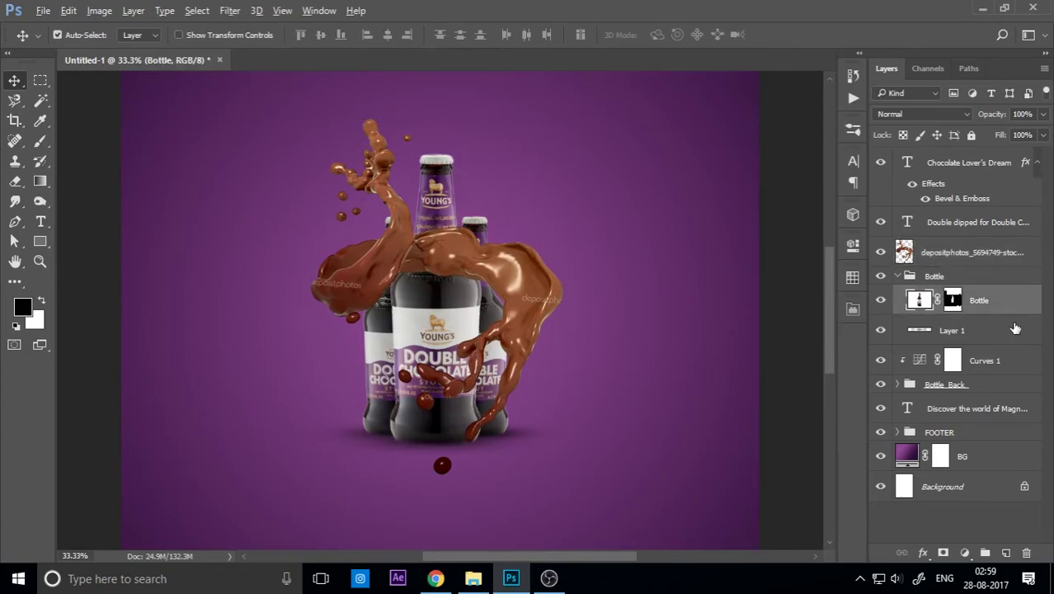
pyautogui.hotkey('ctrl', 'shift', 'alt', 'n')
pyautogui.keyDown('ctrl'); pyautogui.click(1015, 329); pyautogui.keyUp('ctrl')
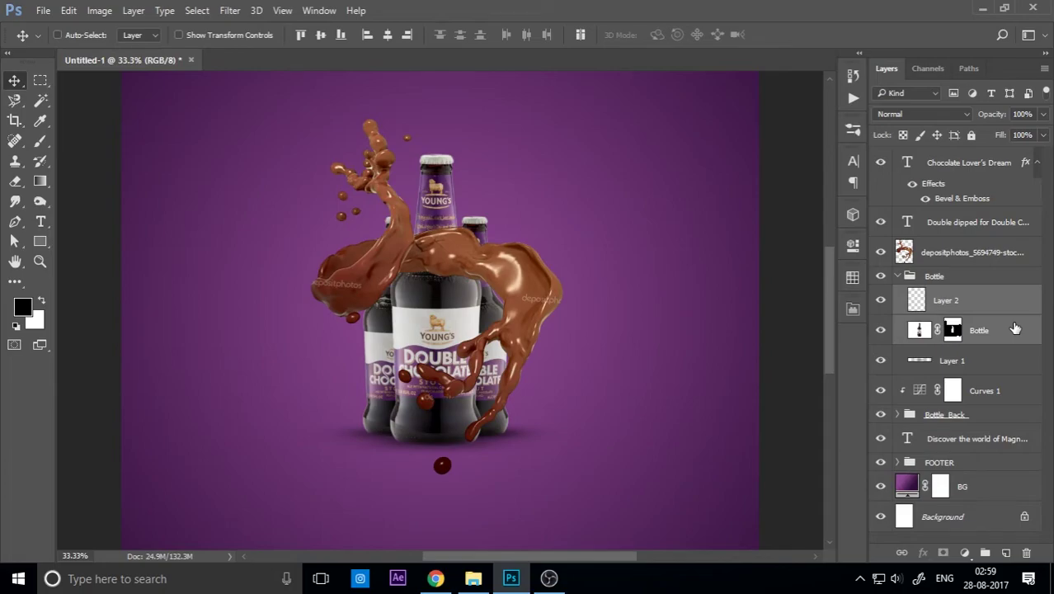
pyautogui.rightClick(1015, 329)
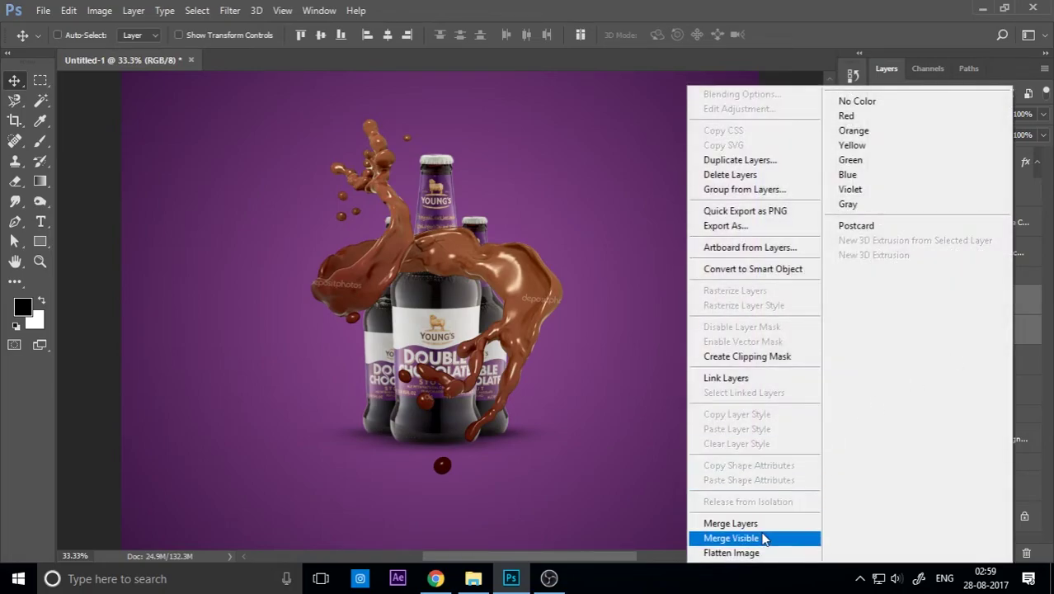
pyautogui.click(765, 524)
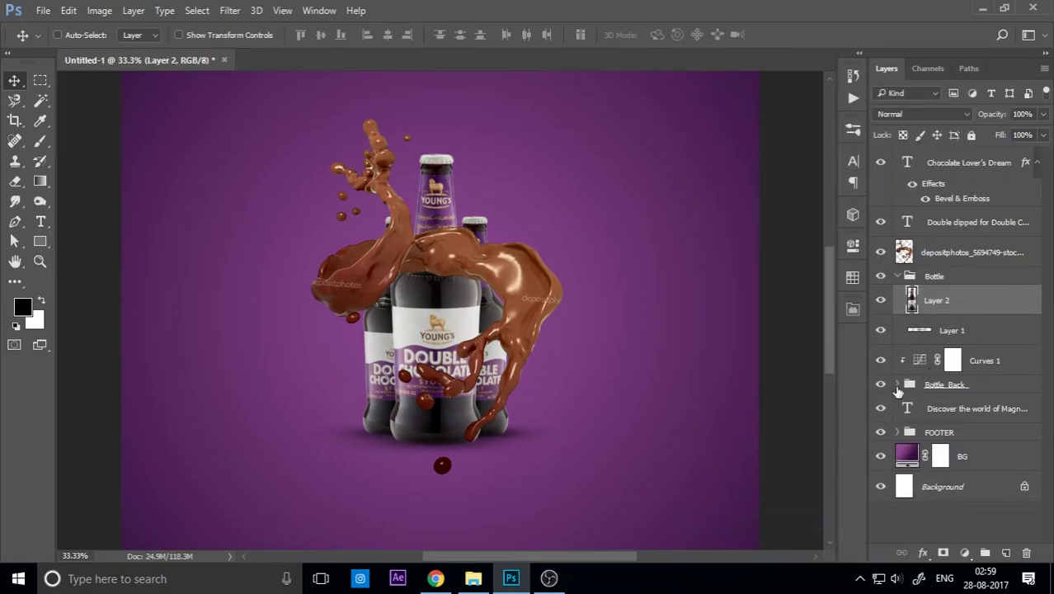
# In the Bottle_Back group, merge the new Layer 4 with the Bottle layer below
pyautogui.click(897, 385)
pyautogui.rightClick(990, 431)
pyautogui.click(731, 533)
pyautogui.click(1003, 457)
pyautogui.rightClick(1003, 456)
pyautogui.click(923, 445)
# Load the front bottle's Layer 2 outline as a selection and make the splash layer active
pyautogui.click(910, 426)
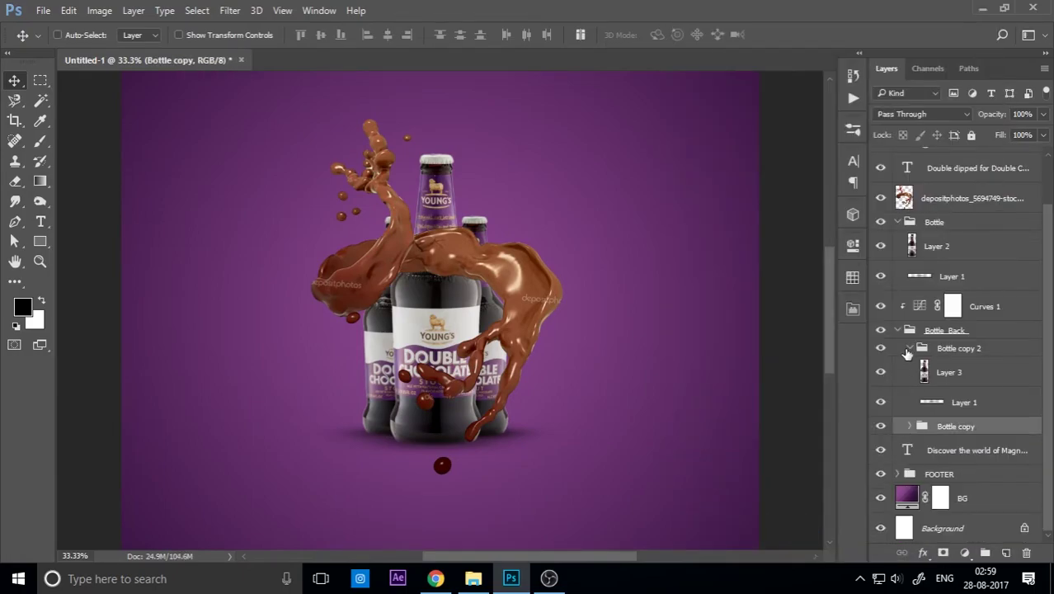
pyautogui.click(908, 349)
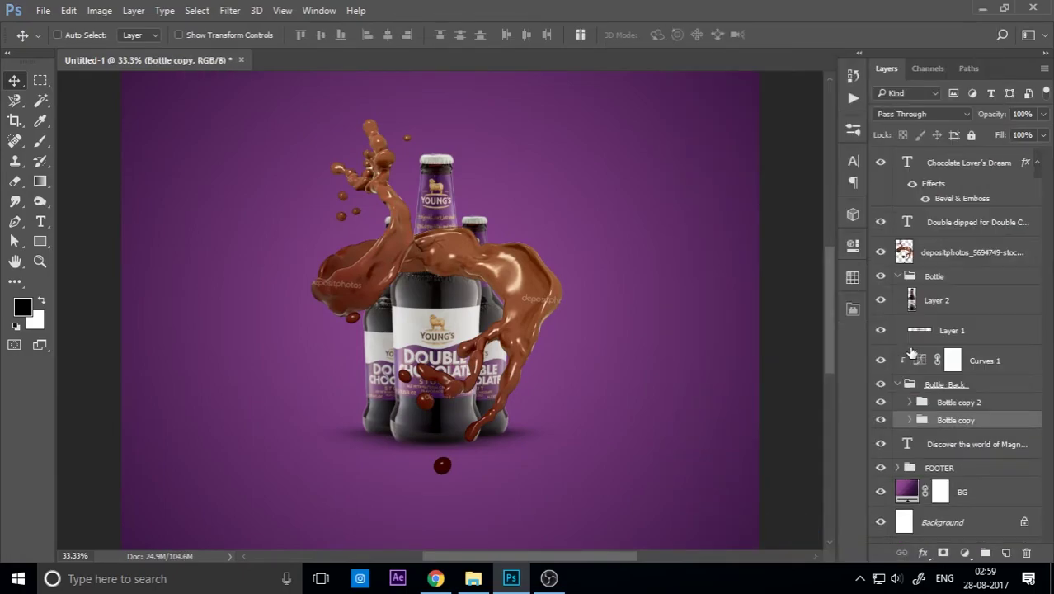
pyautogui.click(910, 403)
pyautogui.click(911, 481)
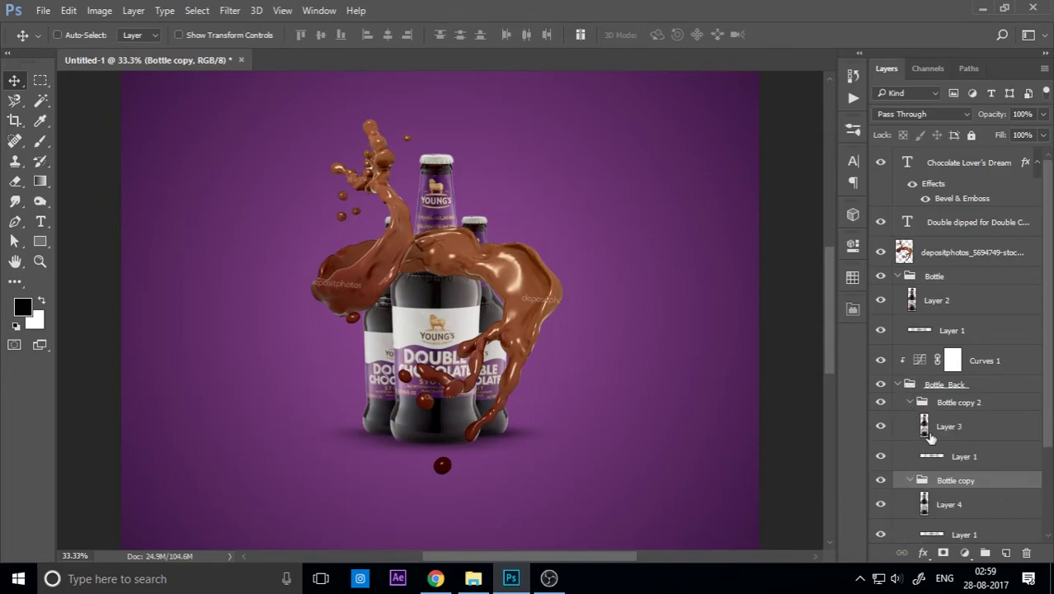
pyautogui.click(945, 281)
pyautogui.click(930, 304)
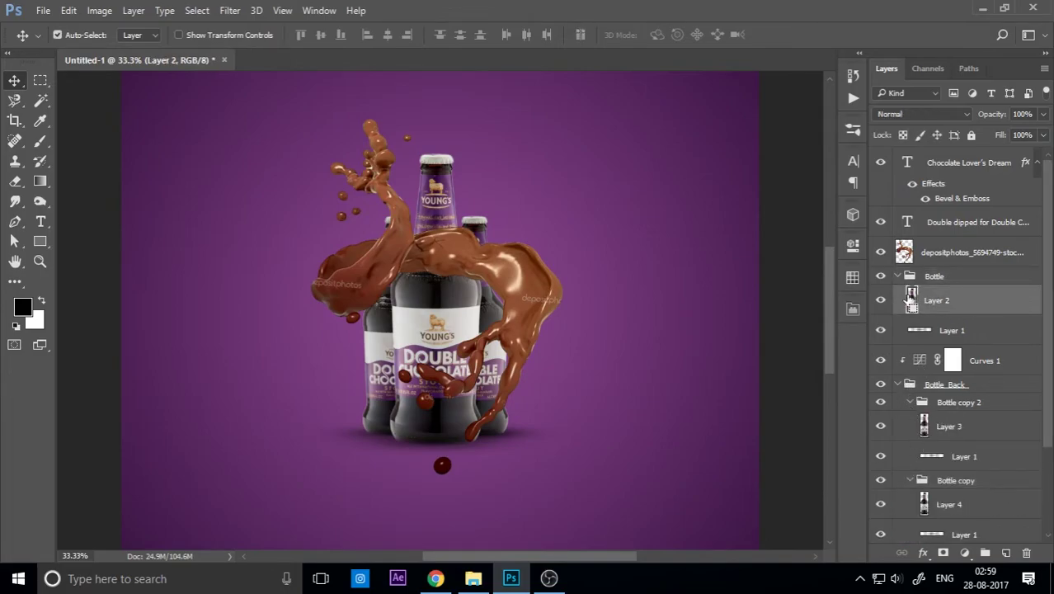
pyautogui.keyDown('ctrl'); pyautogui.click(912, 302); pyautogui.keyUp('ctrl')
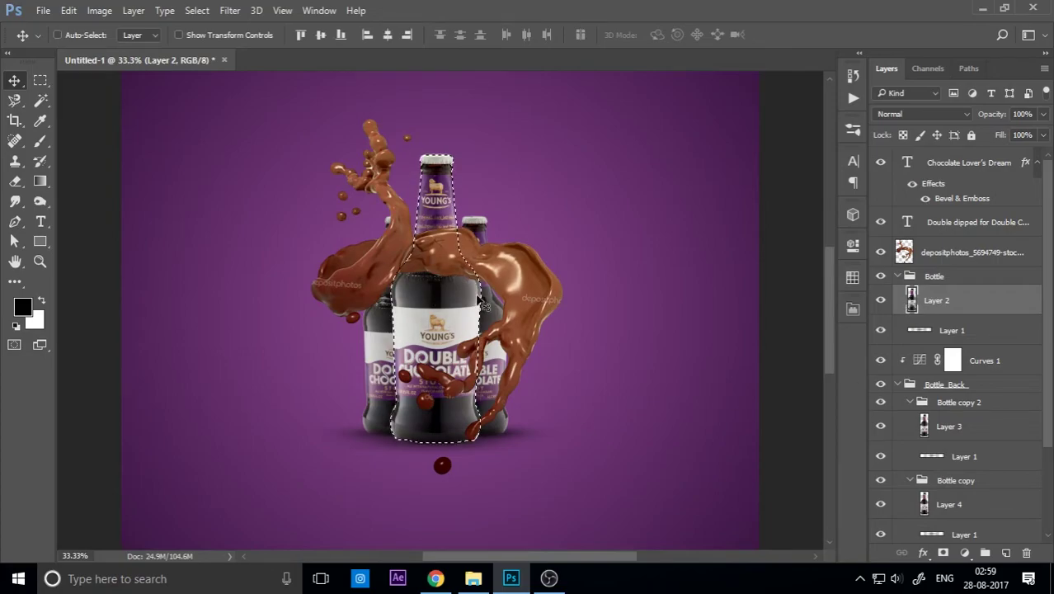
pyautogui.click(943, 258)
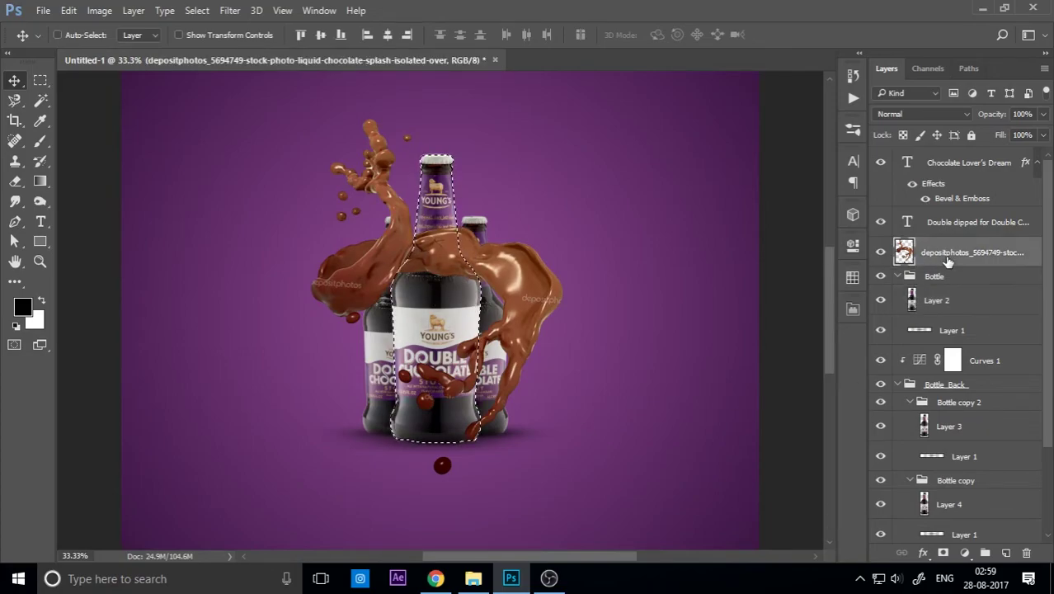
# Add a layer mask to the splash from the inverted front-bottle selection
pyautogui.click(943, 553)
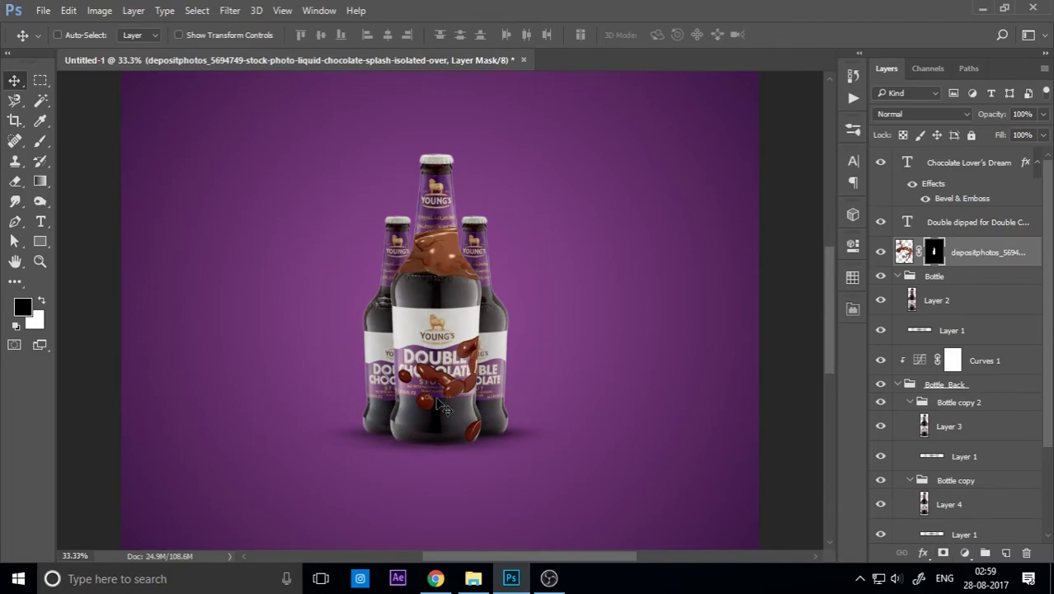
pyautogui.hotkey('ctrl', 'z')
pyautogui.hotkey('ctrl', 'shift', 'i')
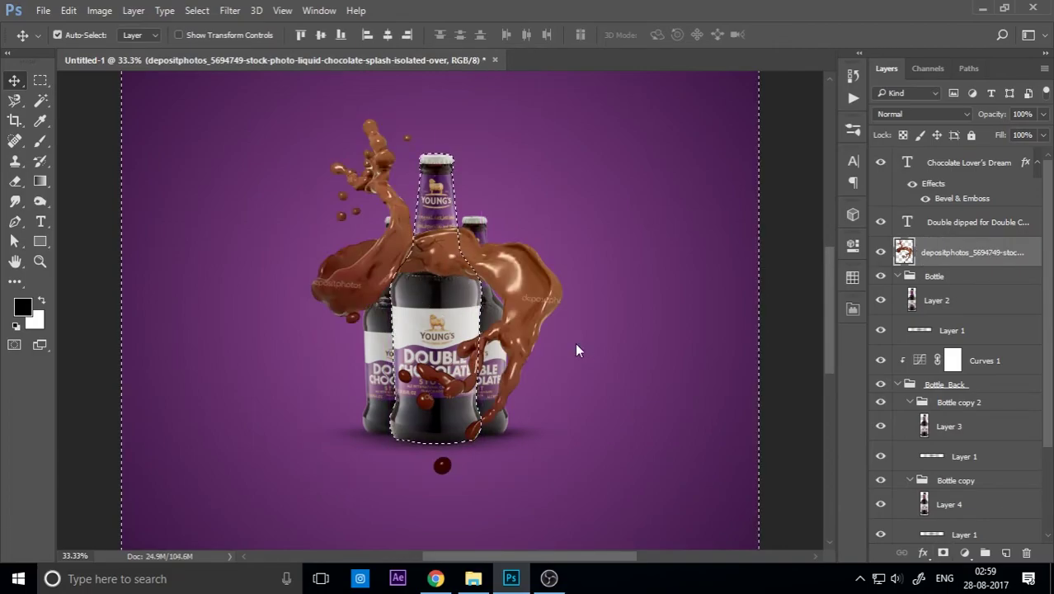
pyautogui.click(943, 553)
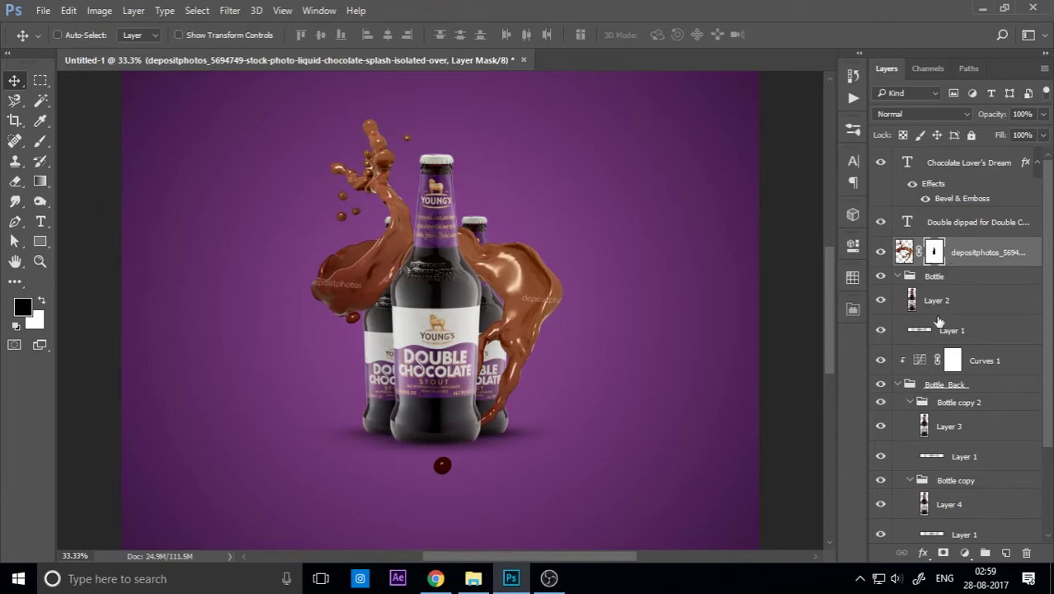
# Fill the right bottle's outline with black in the splash mask
pyautogui.keyDown('ctrl'); pyautogui.click(926, 427); pyautogui.keyUp('ctrl')
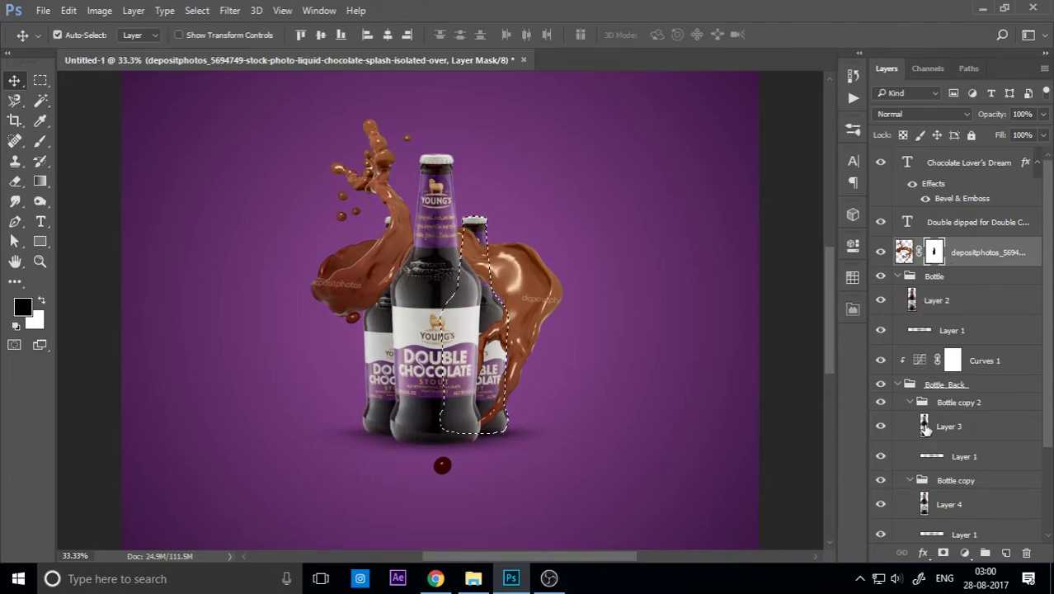
pyautogui.keyDown('alt'); pyautogui.click(935, 257); pyautogui.keyUp('alt')
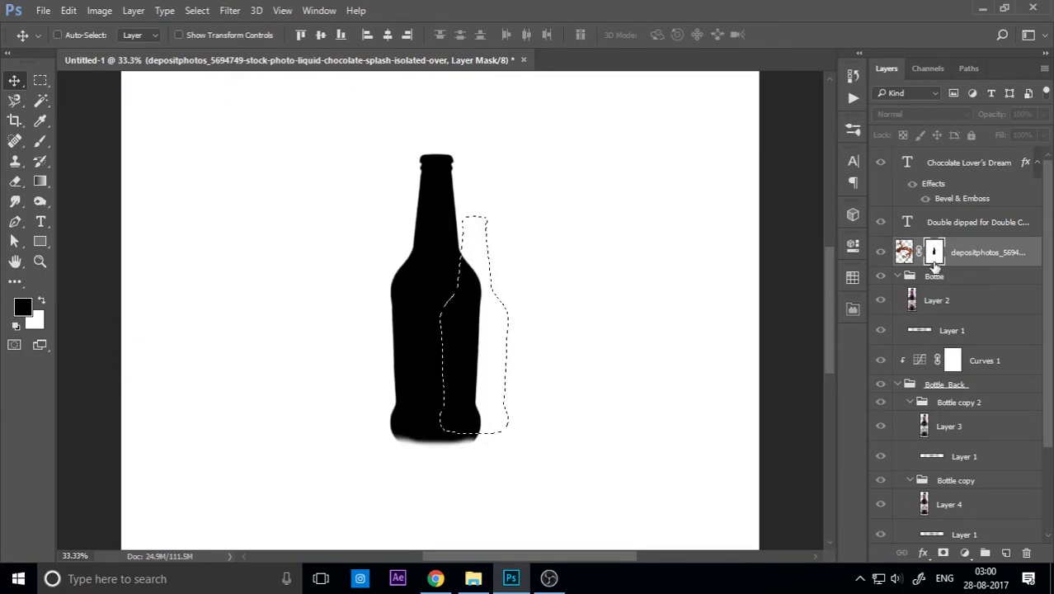
pyautogui.hotkey('alt', 'BackSpace')
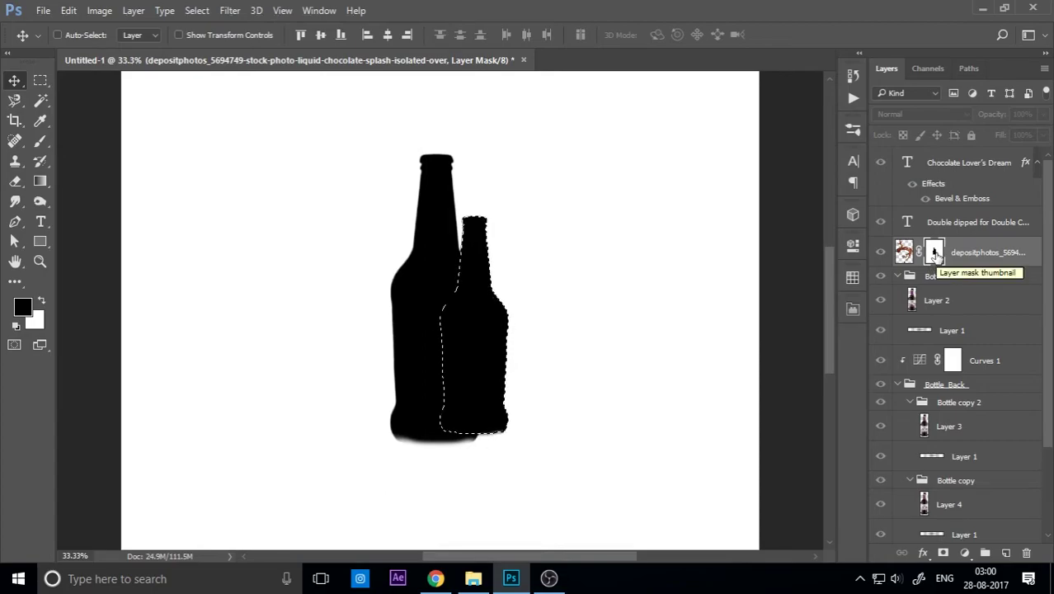
pyautogui.keyDown('alt'); pyautogui.click(936, 256); pyautogui.keyUp('alt')
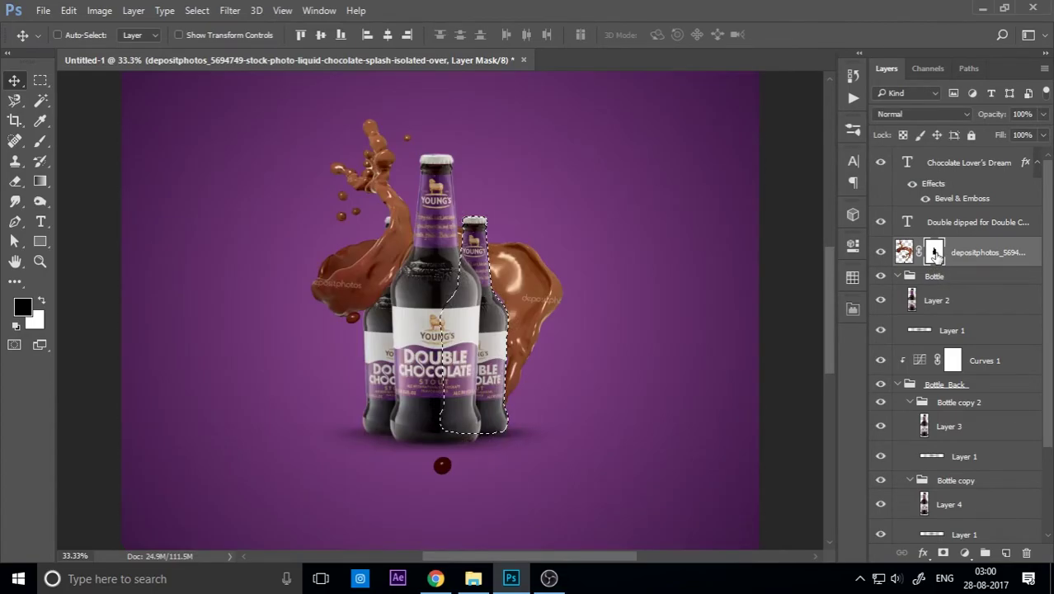
# Fill the left bottle's outline with black in the mask, deselect and collapse the bottle groups
pyautogui.keyDown('ctrl'); pyautogui.click(922, 504); pyautogui.keyUp('ctrl')
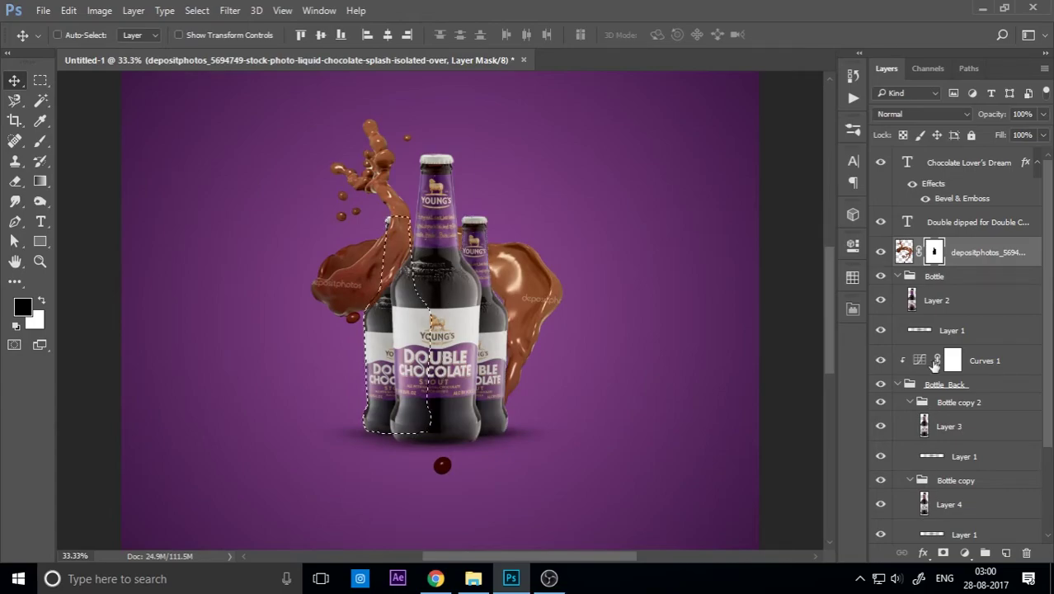
pyautogui.keyDown('alt'); pyautogui.click(935, 254); pyautogui.keyUp('alt')
pyautogui.hotkey('alt', 'BackSpace')
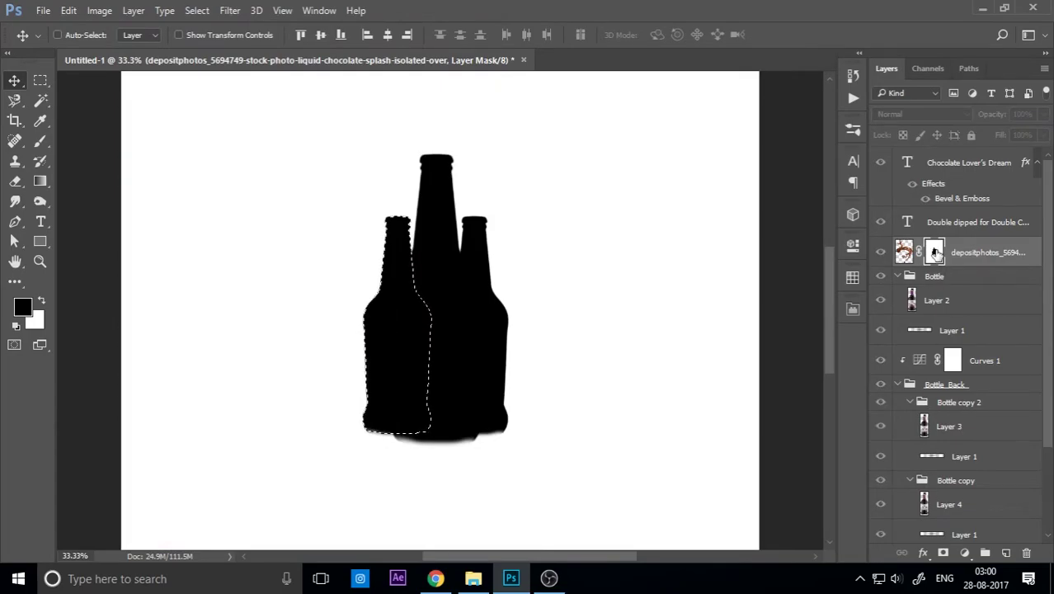
pyautogui.hotkey('ctrl', 'd')
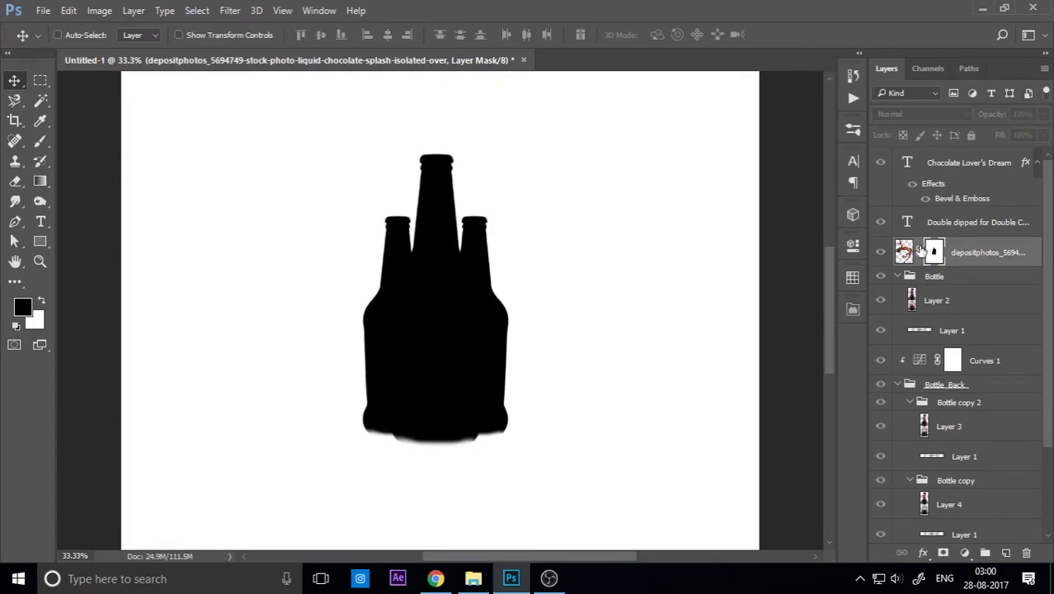
pyautogui.keyDown('alt'); pyautogui.click(932, 254); pyautogui.keyUp('alt')
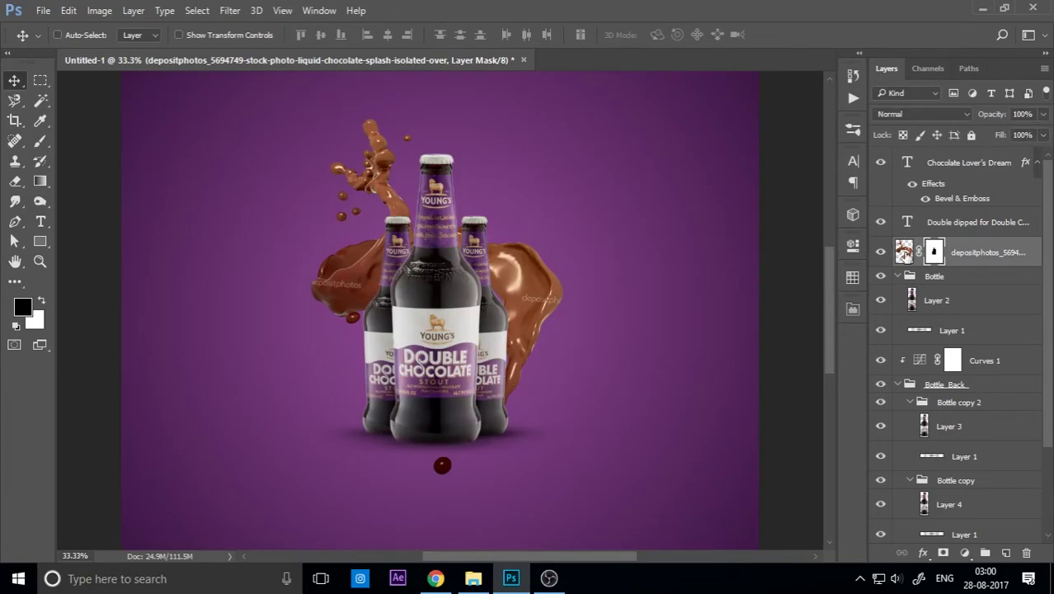
pyautogui.click(899, 385)
pyautogui.click(899, 277)
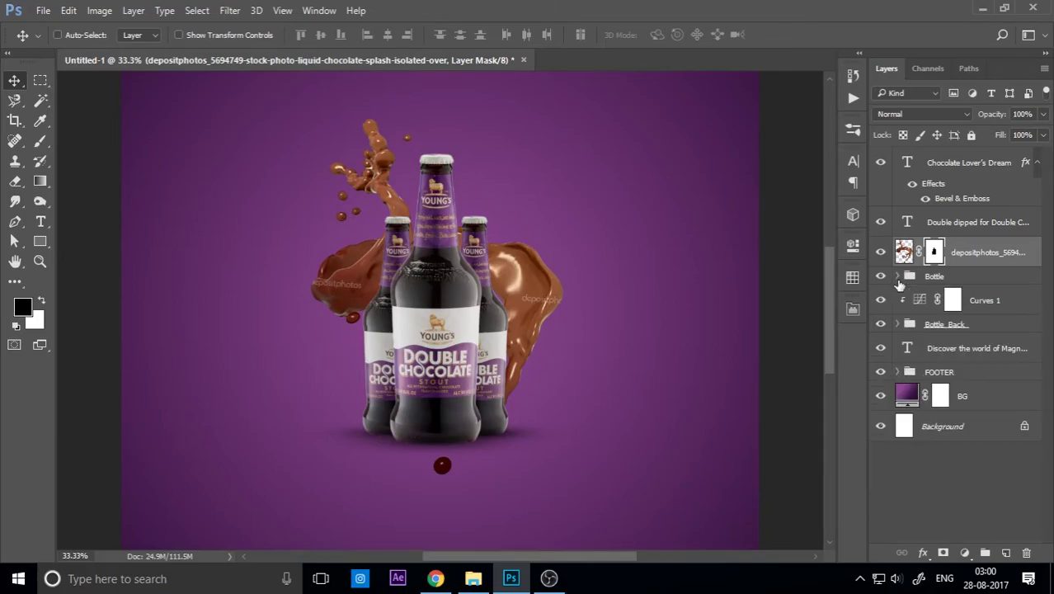
# Try several positions for the splash and its mask, undoing the rejected moves
pyautogui.click(992, 282)
pyautogui.click(903, 252)
pyautogui.moveTo(449, 298); pyautogui.dragTo(574, 318)
pyautogui.hotkey('ctrl', 'z')
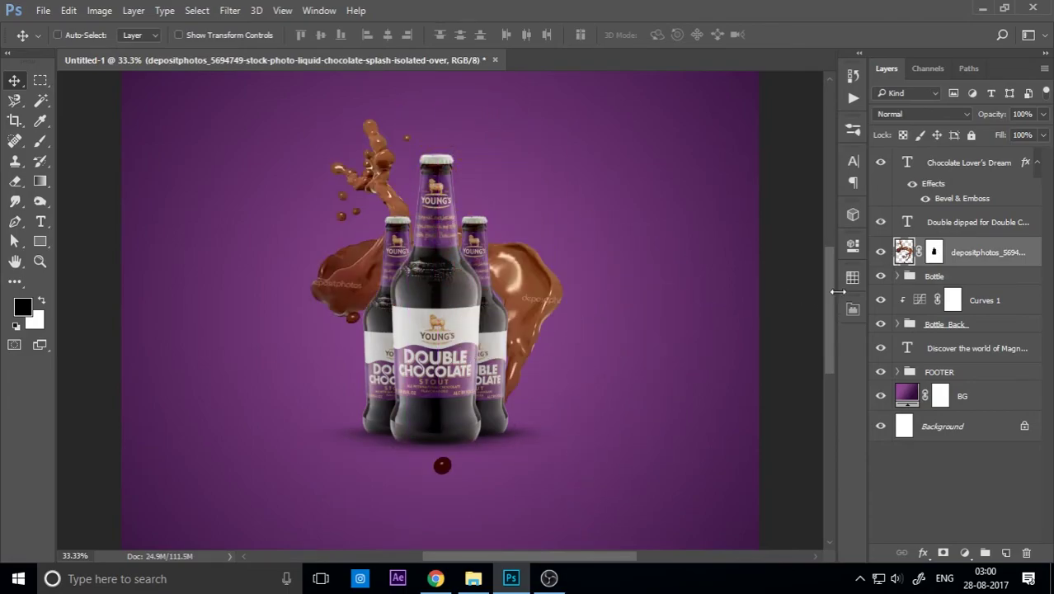
pyautogui.moveTo(513, 343); pyautogui.dragTo(452, 305)
pyautogui.hotkey('ctrl', 'z')
pyautogui.click(934, 253)
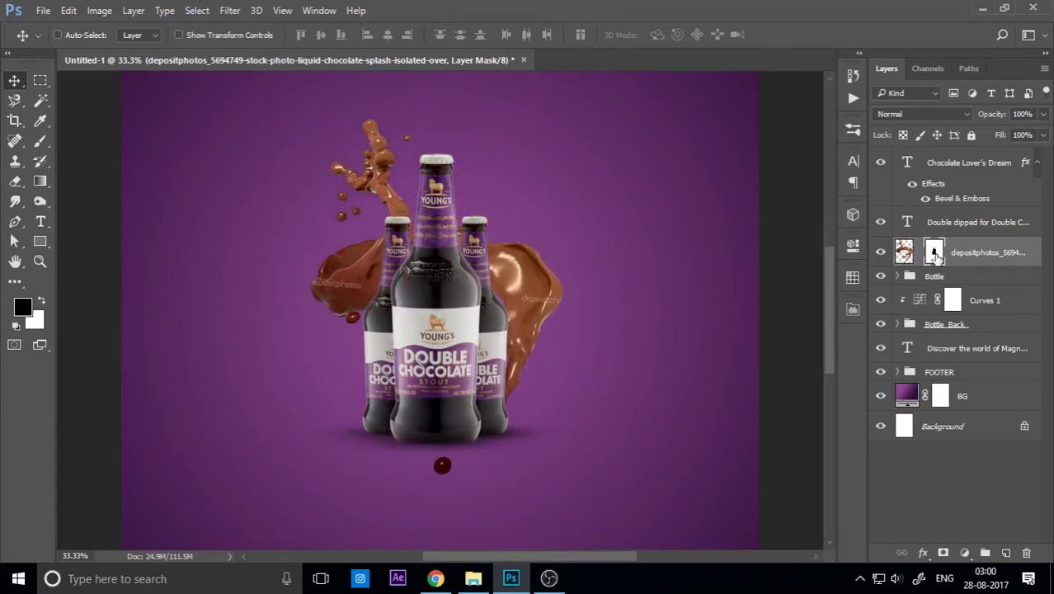
pyautogui.moveTo(623, 322); pyautogui.dragTo(610, 353)
pyautogui.click(906, 252)
pyautogui.moveTo(514, 314)
pyautogui.mouseDown()
pyautogui.moveTo(483, 268)
pyautogui.moveTo(491, 323)
pyautogui.moveTo(638, 300)
pyautogui.moveTo(519, 321)
pyautogui.mouseUp()
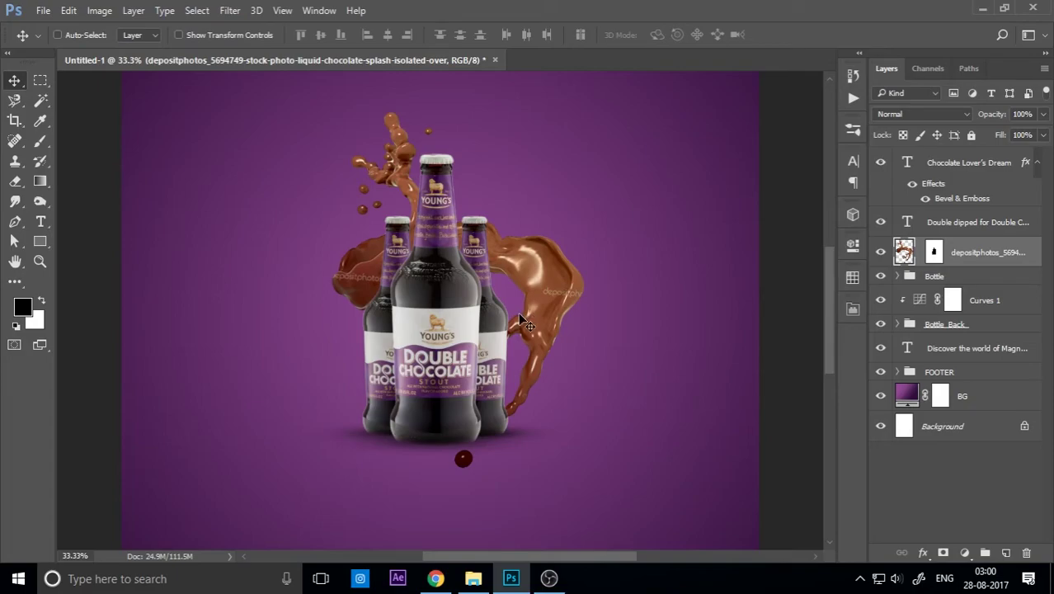
# Reposition the mask over the right bottle and move the splash about 73 px right
pyautogui.keyDown('ctrl'); pyautogui.click(907, 256); pyautogui.keyUp('ctrl')
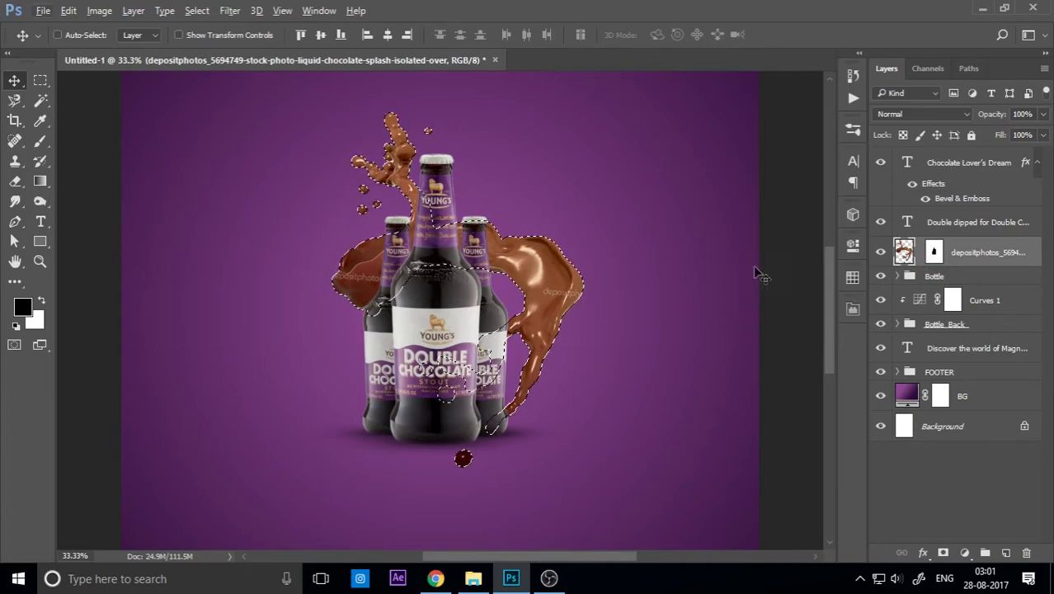
pyautogui.keyDown('alt'); pyautogui.click(934, 252); pyautogui.keyUp('alt')
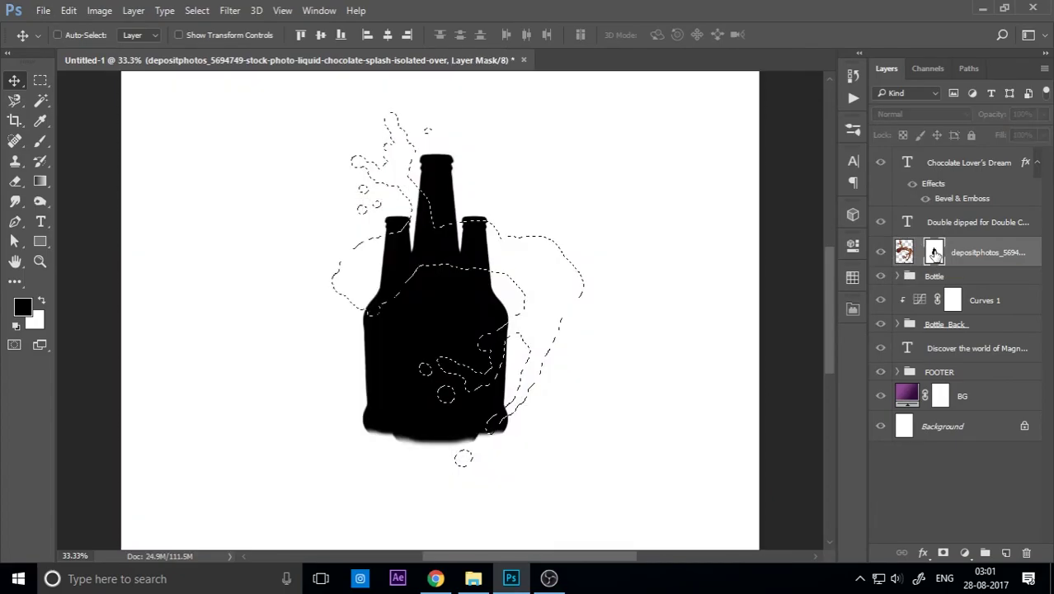
pyautogui.keyDown('alt'); pyautogui.click(935, 252); pyautogui.keyUp('alt')
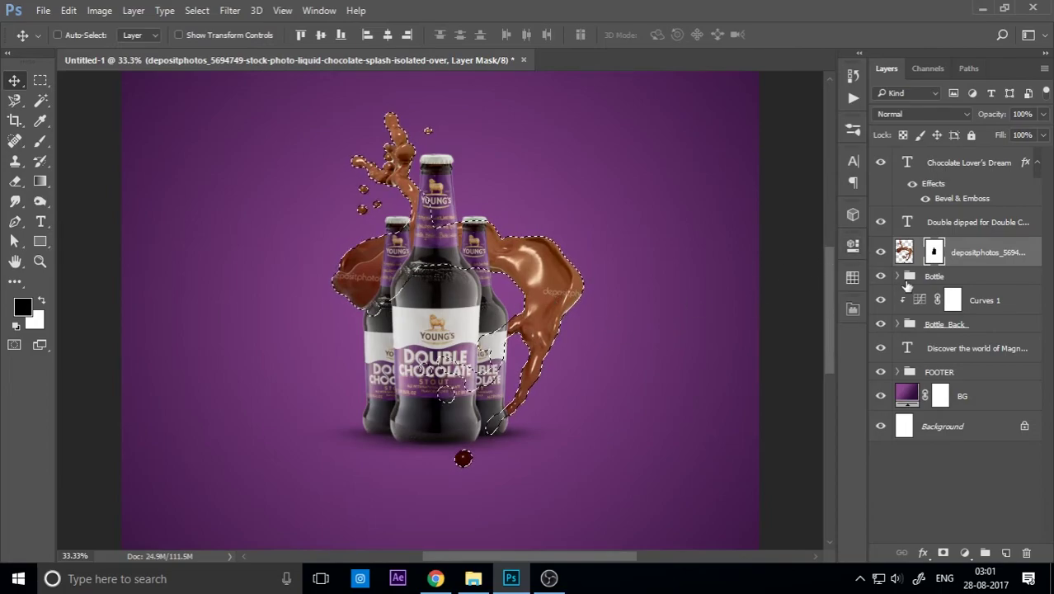
pyautogui.keyDown('ctrl'); pyautogui.click(934, 252); pyautogui.keyUp('ctrl')
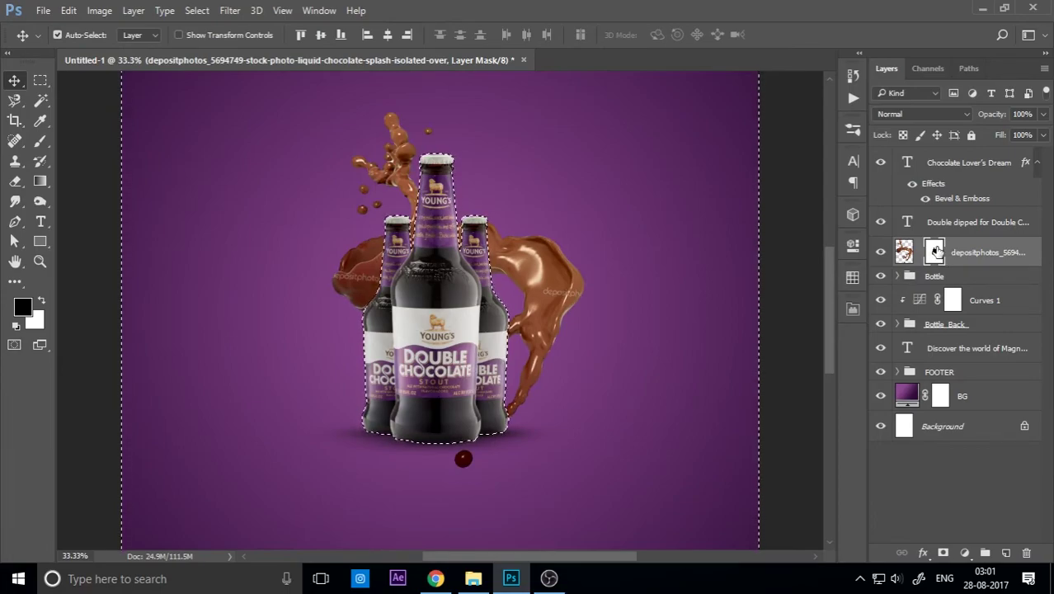
pyautogui.hotkey('ctrl', 'd')
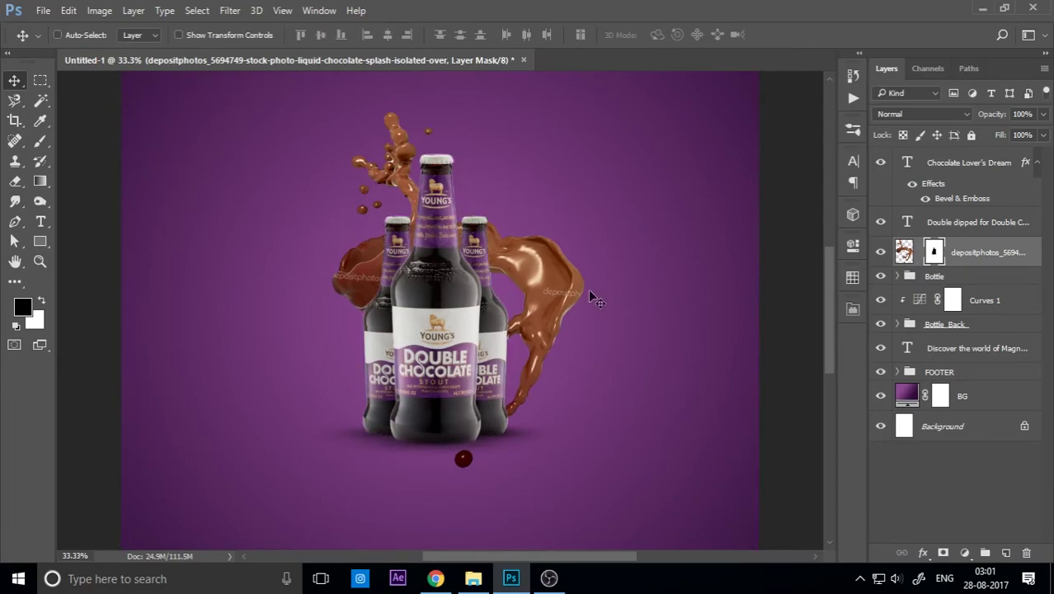
pyautogui.moveTo(522, 299); pyautogui.dragTo(468, 322)
pyautogui.click(904, 251)
pyautogui.moveTo(616, 322); pyautogui.dragTo(587, 312)
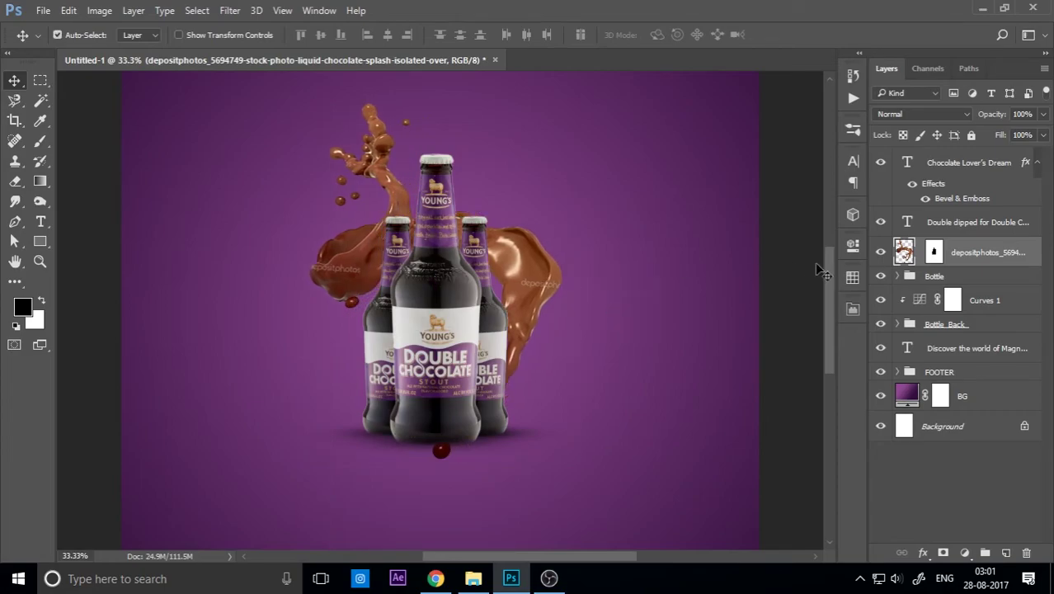
pyautogui.hotkey('ctrl', 't')
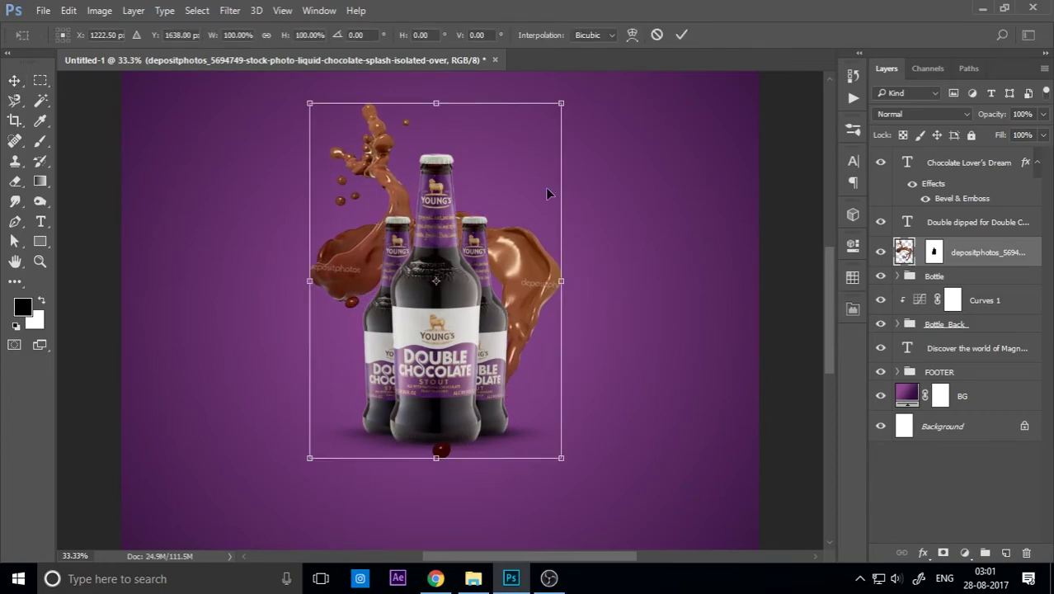
# Scale the splash down to about 85% (843 × 1186 px) and commit the transform
pyautogui.moveTo(558, 101); pyautogui.dragTo(564, 145)
pyautogui.press('Return')
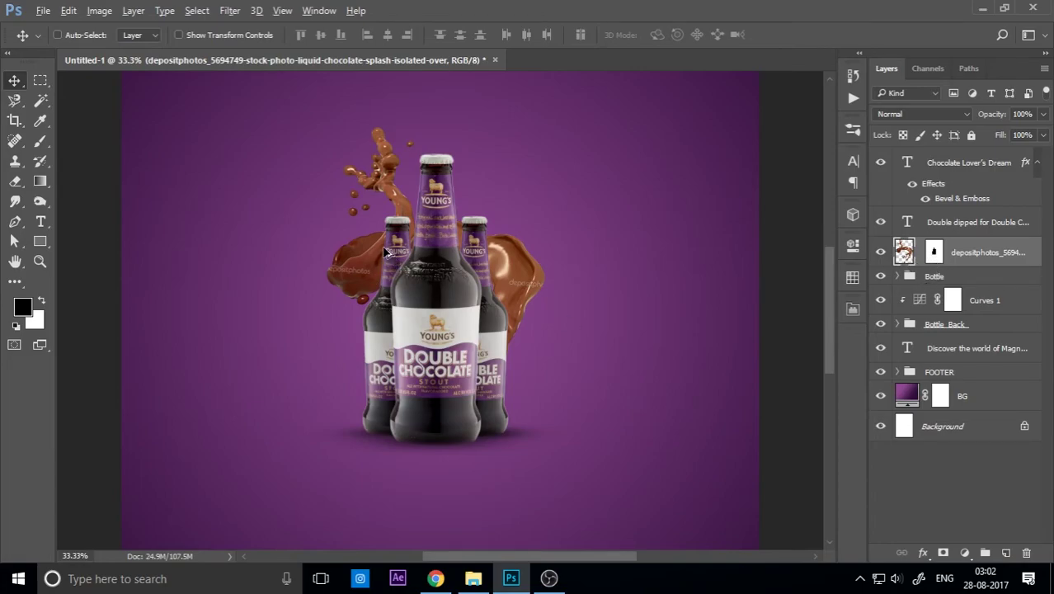
# Load the bottles' outline as a selection and set a white 150 px brush at 100% hardness and opacity
pyautogui.scroll(5, 384, 251)
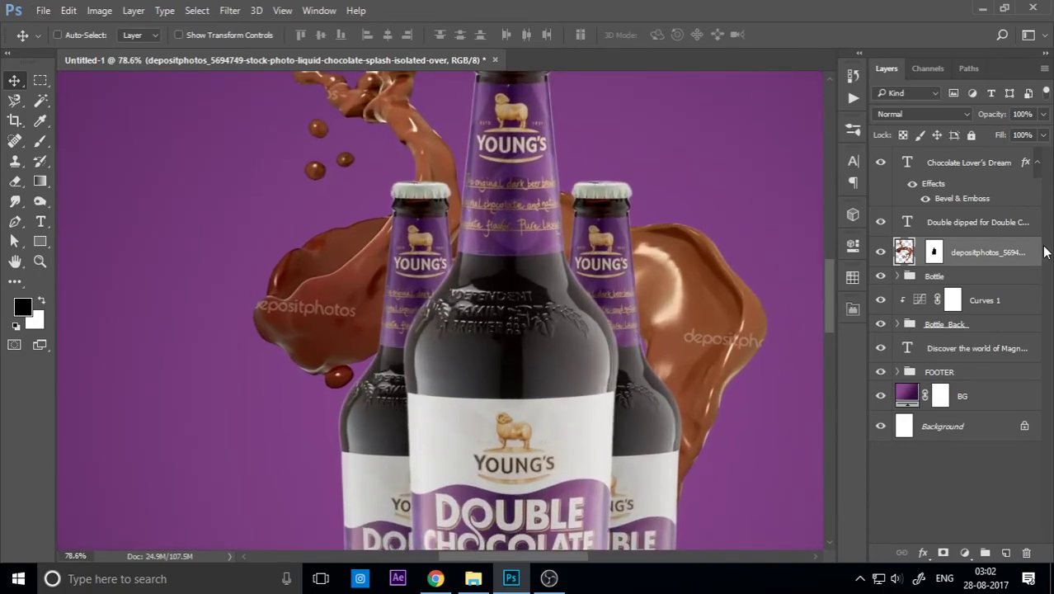
pyautogui.keyDown('ctrl'); pyautogui.click(935, 252); pyautogui.keyUp('ctrl')
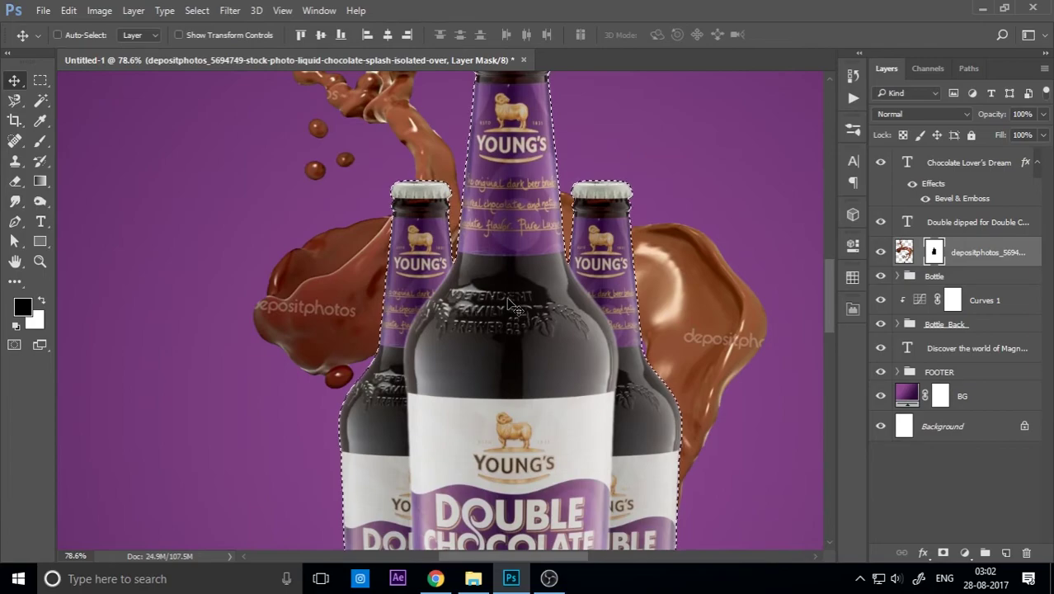
pyautogui.press('b')
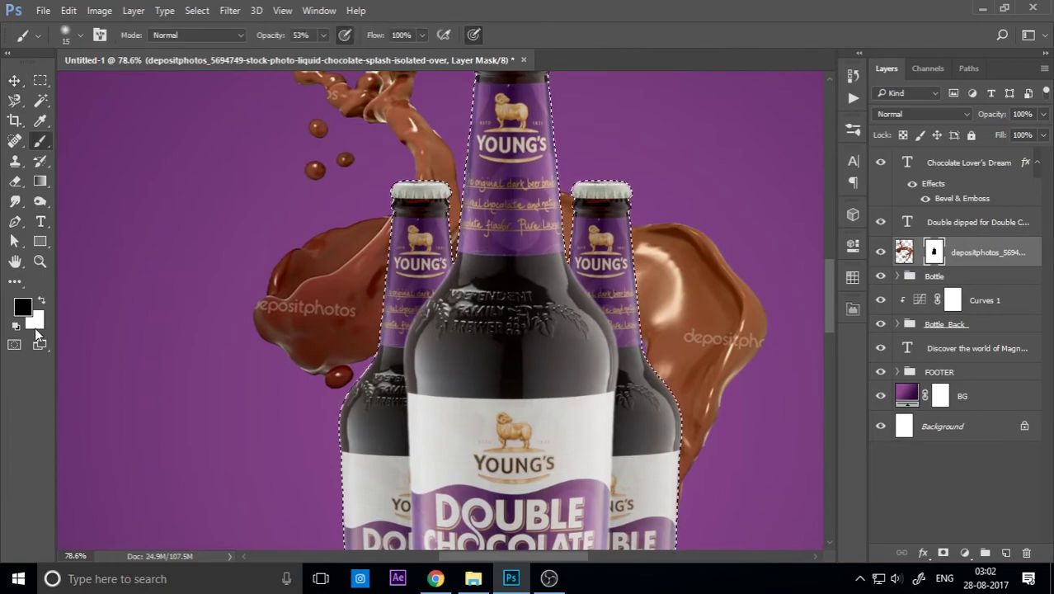
pyautogui.press('x')
pyautogui.press(']')
pyautogui.press(']')
pyautogui.press(']')
pyautogui.press(']')
pyautogui.press(']')
pyautogui.press(']')
pyautogui.press(']')
pyautogui.press(']')
pyautogui.press(']')
pyautogui.press(']')
pyautogui.press(']')
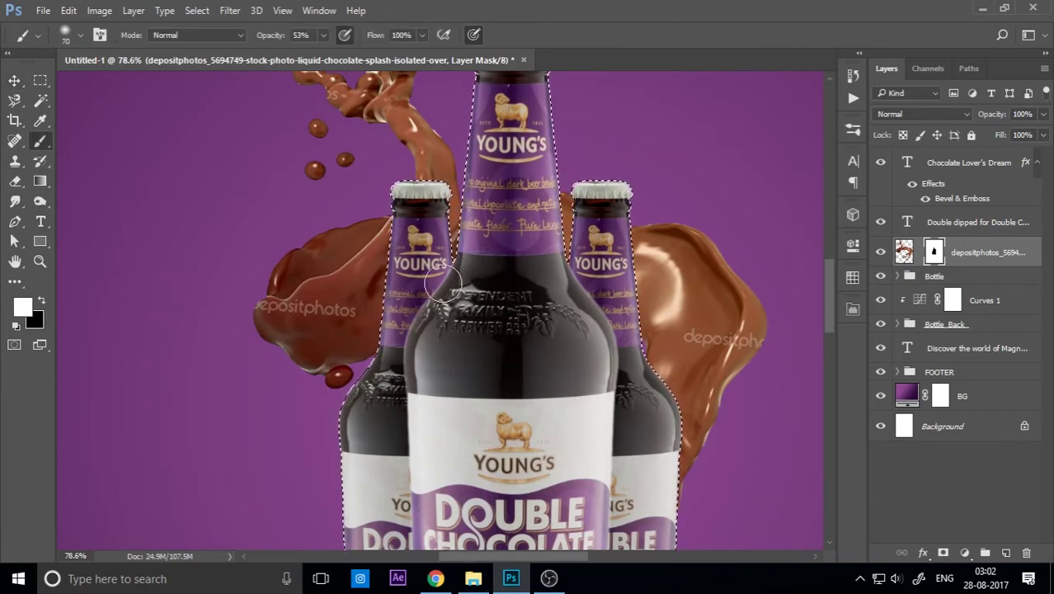
pyautogui.rightClick(417, 227)
pyautogui.moveTo(527, 293); pyautogui.dragTo(587, 296)
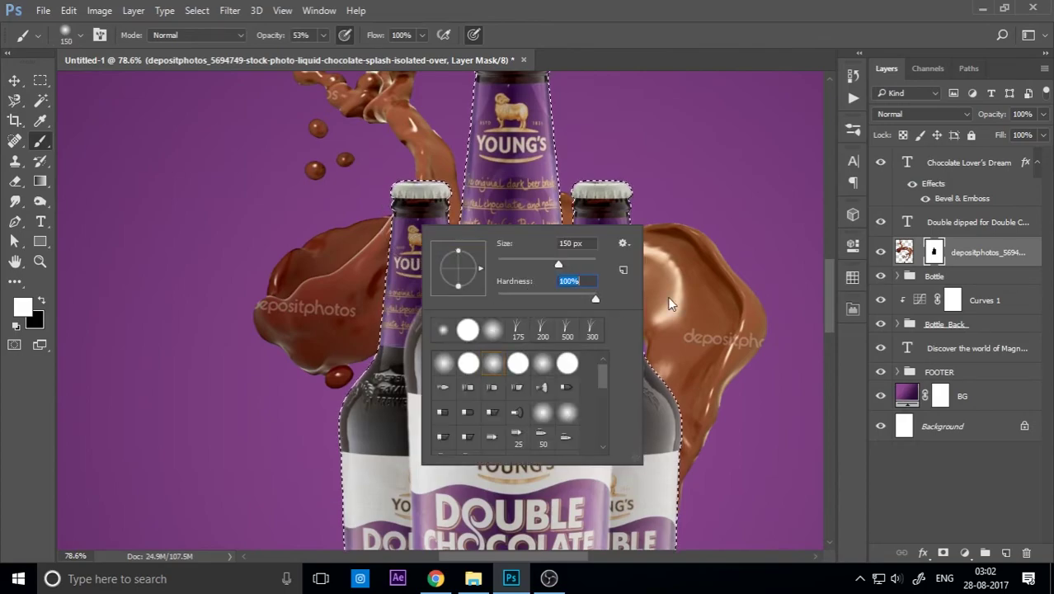
pyautogui.press('Return')
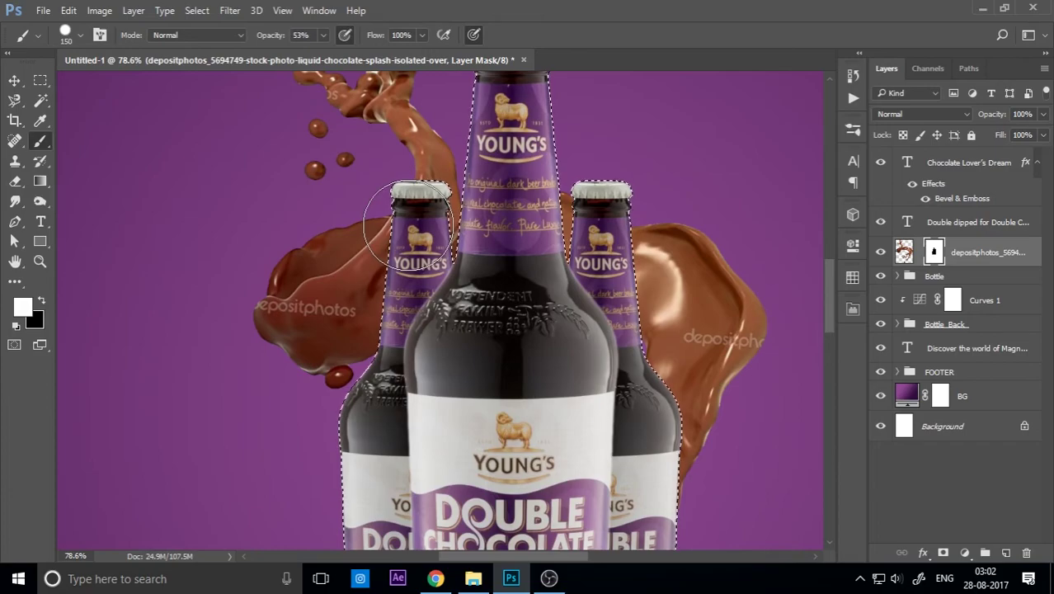
pyautogui.press('0')
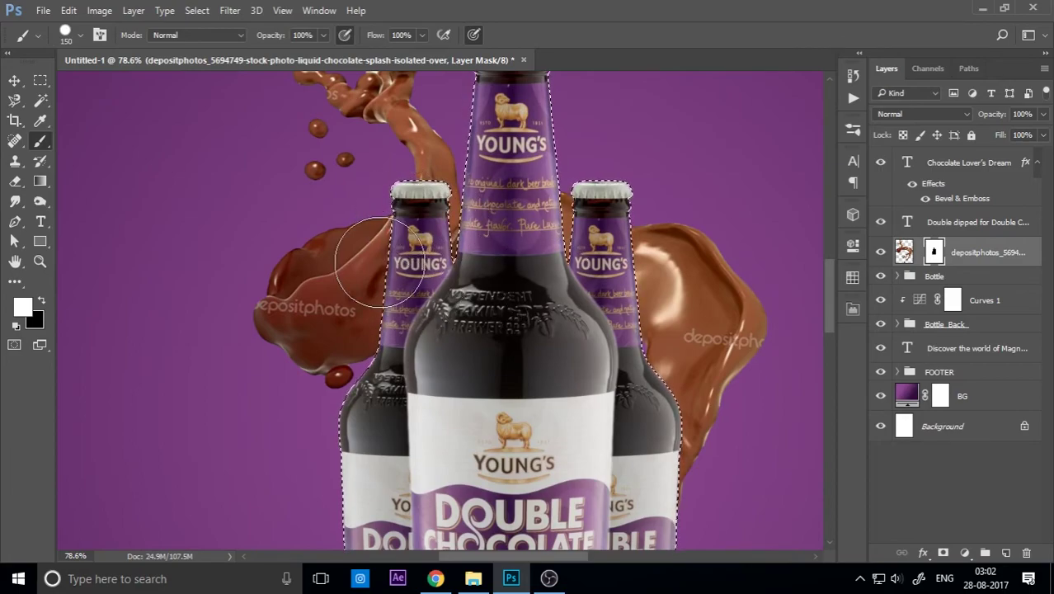
# Try revealing chocolate over the left bottle's neck on the mask, then undo the stroke
pyautogui.moveTo(367, 239)
pyautogui.mouseDown()
pyautogui.moveTo(422, 255)
pyautogui.moveTo(428, 267)
pyautogui.moveTo(419, 238)
pyautogui.mouseUp()
pyautogui.hotkey('ctrl', 'z')
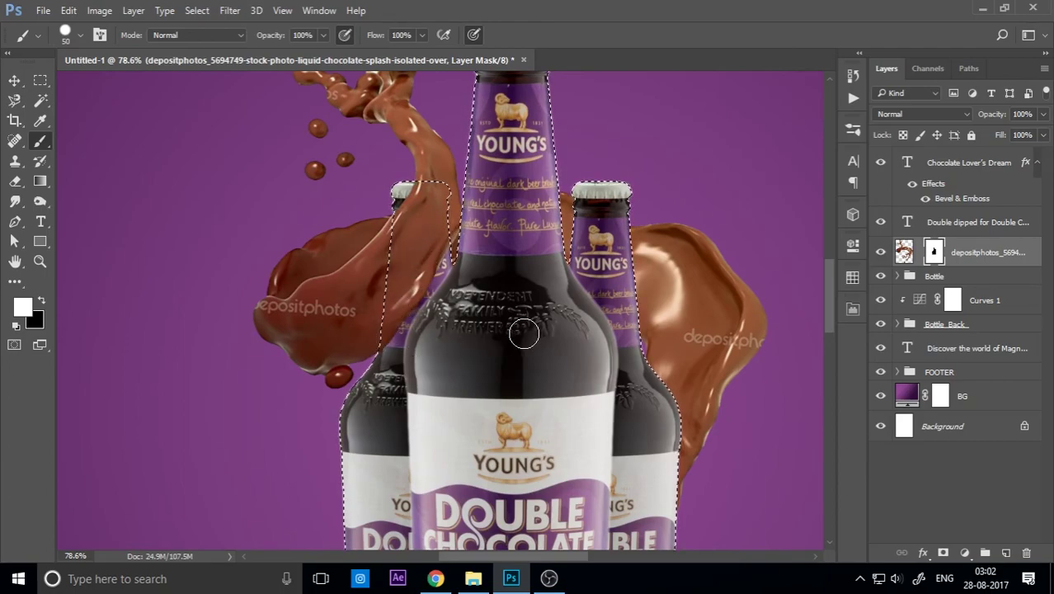
pyautogui.scroll(-1, 475, 365)
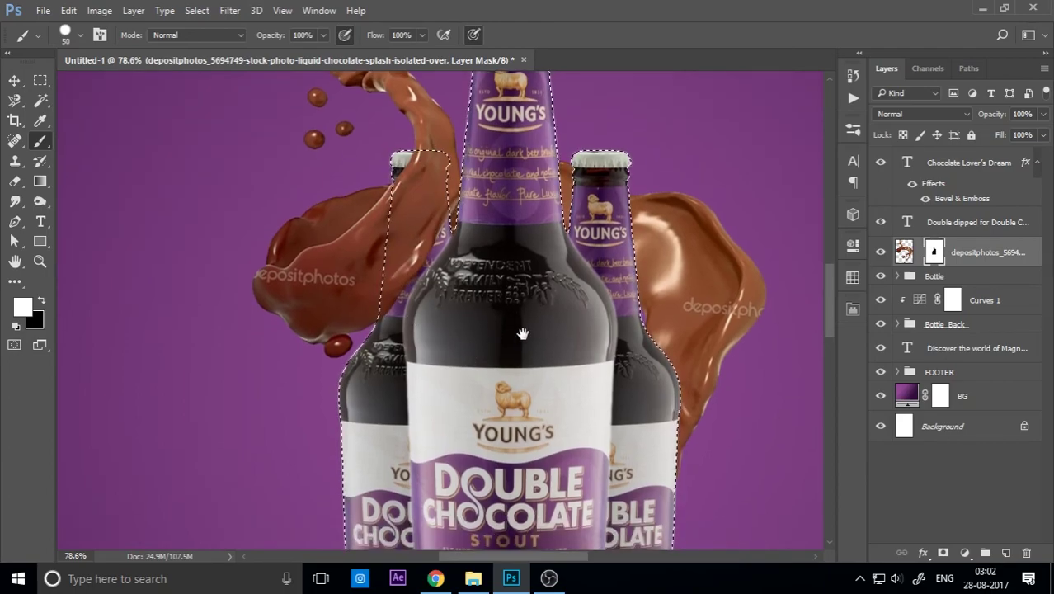
# Paint white on the mask to reveal a chocolate stream across the right bottle and front label
pyautogui.scroll(-2, 651, 334)
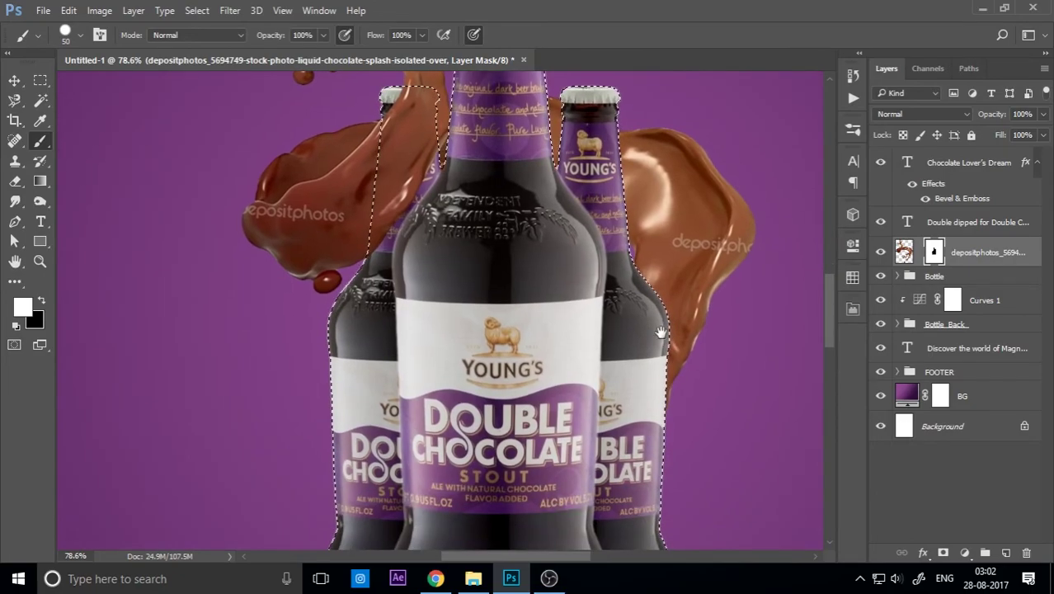
pyautogui.moveTo(659, 348)
pyautogui.mouseDown()
pyautogui.moveTo(590, 428)
pyautogui.moveTo(530, 425)
pyautogui.moveTo(653, 399)
pyautogui.moveTo(688, 342)
pyautogui.moveTo(621, 461)
pyautogui.moveTo(539, 410)
pyautogui.moveTo(592, 442)
pyautogui.moveTo(627, 408)
pyautogui.moveTo(584, 401)
pyautogui.moveTo(548, 437)
pyautogui.moveTo(538, 516)
pyautogui.moveTo(485, 510)
pyautogui.moveTo(528, 470)
pyautogui.moveTo(559, 397)
pyautogui.moveTo(456, 401)
pyautogui.moveTo(437, 460)
pyautogui.moveTo(478, 452)
pyautogui.moveTo(495, 364)
pyautogui.mouseUp()
pyautogui.moveTo(575, 451)
pyautogui.mouseDown()
pyautogui.moveTo(534, 534)
pyautogui.moveTo(624, 496)
pyautogui.moveTo(557, 492)
pyautogui.moveTo(599, 500)
pyautogui.moveTo(563, 542)
pyautogui.moveTo(586, 503)
pyautogui.moveTo(569, 517)
pyautogui.moveTo(618, 491)
pyautogui.moveTo(670, 395)
pyautogui.moveTo(686, 325)
pyautogui.moveTo(644, 422)
pyautogui.moveTo(650, 322)
pyautogui.moveTo(630, 350)
pyautogui.moveTo(626, 285)
pyautogui.mouseUp()
pyautogui.moveTo(654, 333)
pyautogui.mouseDown()
pyautogui.moveTo(574, 319)
pyautogui.moveTo(590, 314)
pyautogui.moveTo(473, 388)
pyautogui.moveTo(525, 366)
pyautogui.moveTo(531, 348)
pyautogui.moveTo(525, 398)
pyautogui.moveTo(557, 392)
pyautogui.moveTo(528, 435)
pyautogui.mouseUp()
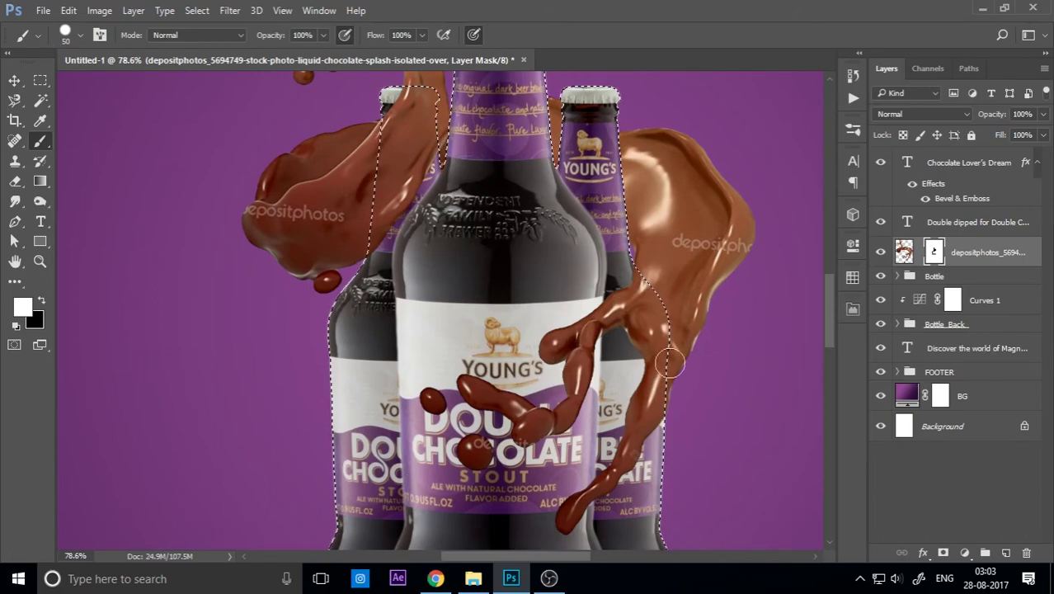
pyautogui.scroll(-2, 673, 337)
pyautogui.scroll(-2, 674, 337)
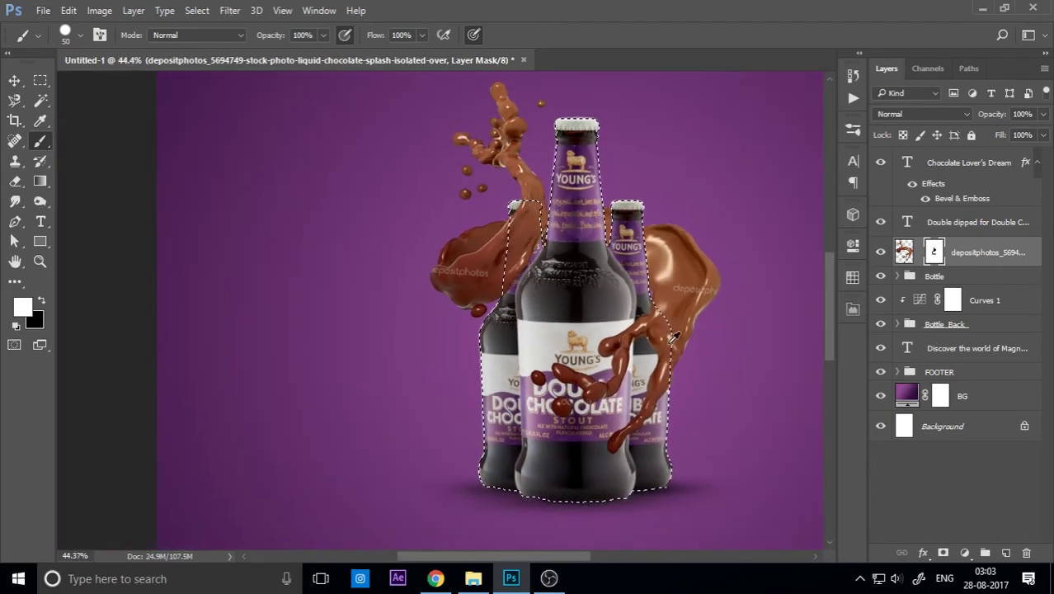
pyautogui.scroll(-1, 670, 347)
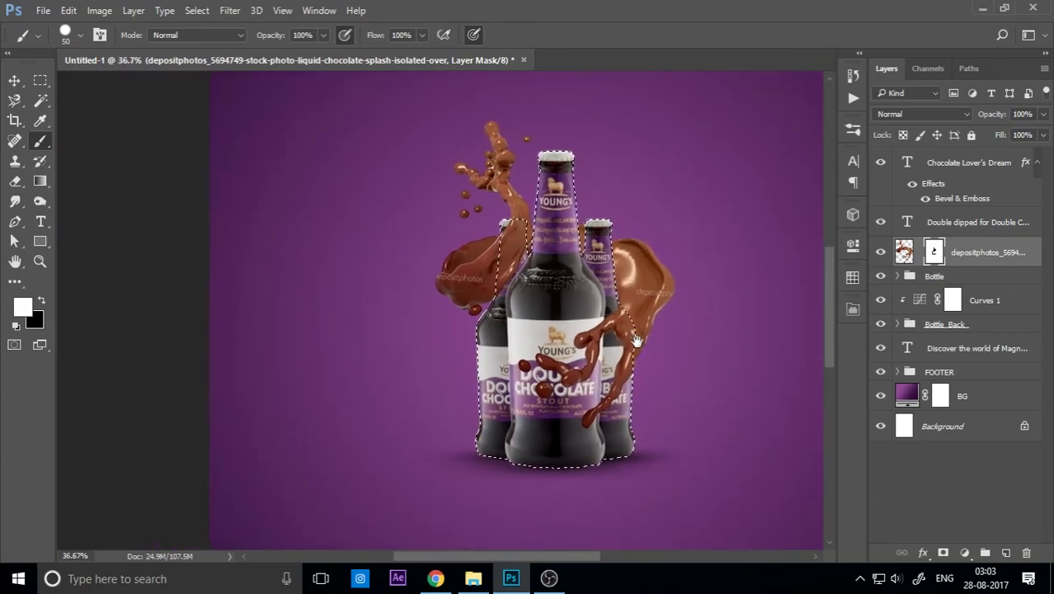
# Try revealing chocolate over the front bottle's shoulder with a 250 px brush, then undo it
pyautogui.press(']')
pyautogui.press(']')
pyautogui.press(']')
pyautogui.press(']')
pyautogui.press(']')
pyautogui.press(']')
pyautogui.press(']')
pyautogui.press(']')
pyautogui.press(']')
pyautogui.press(']')
pyautogui.moveTo(562, 324)
pyautogui.mouseDown()
pyautogui.moveTo(523, 322)
pyautogui.moveTo(560, 397)
pyautogui.moveTo(525, 244)
pyautogui.moveTo(531, 269)
pyautogui.moveTo(533, 261)
pyautogui.moveTo(606, 280)
pyautogui.mouseUp()
pyautogui.hotkey('ctrl', 'z')
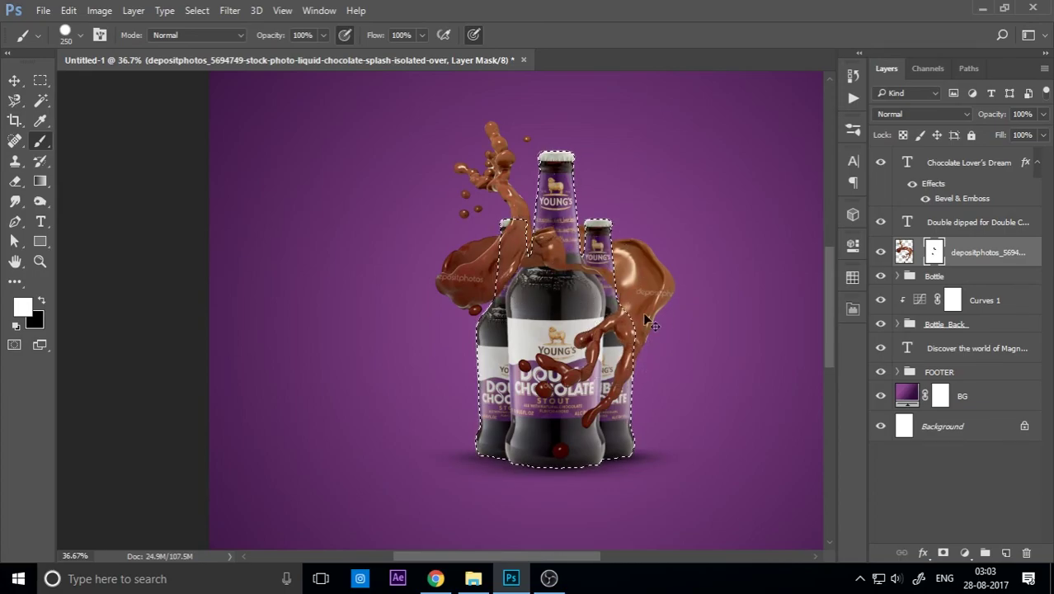
# Paint black on the mask to hide the stray chocolate strand across the neck
pyautogui.scroll(2, 564, 255)
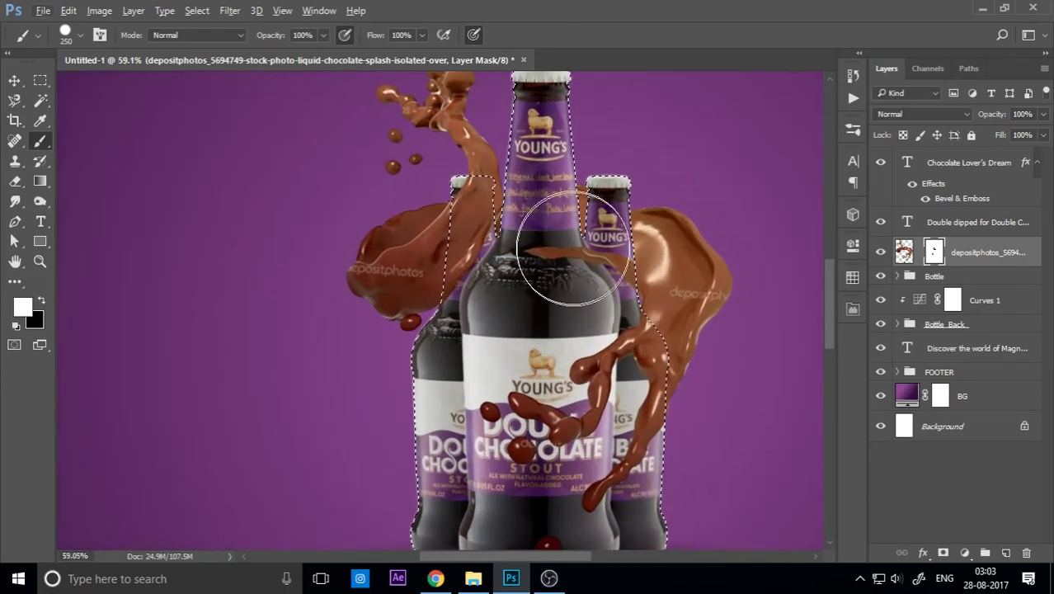
pyautogui.click(42, 302)
pyautogui.click(553, 254)
# With a 125 px white brush, reveal more splash right of the front bottle and touch up the back-left neck
pyautogui.press('[')
pyautogui.press('[')
pyautogui.press('[')
pyautogui.press('[')
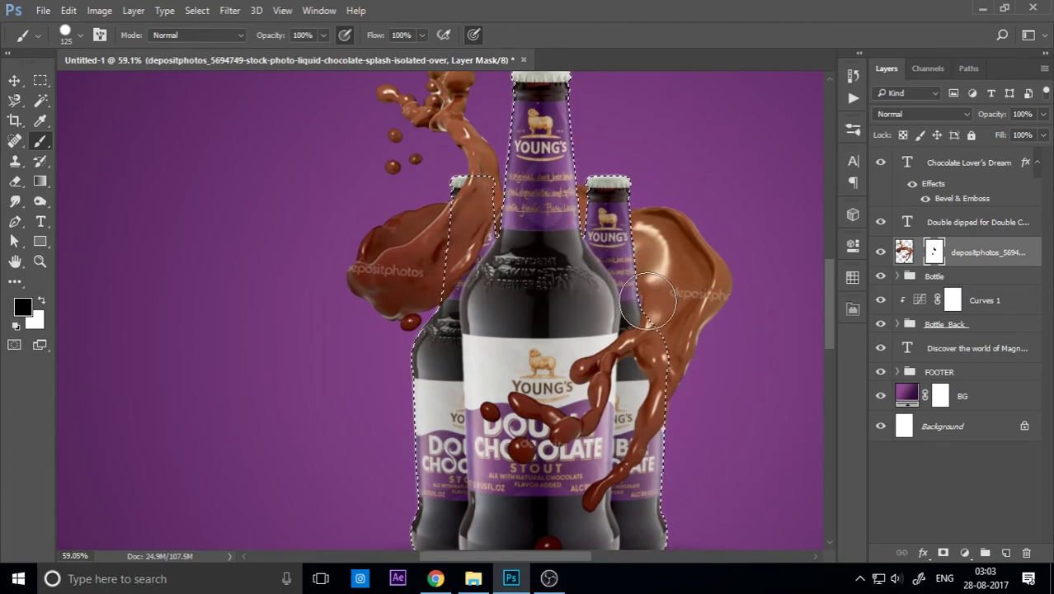
pyautogui.press('x')
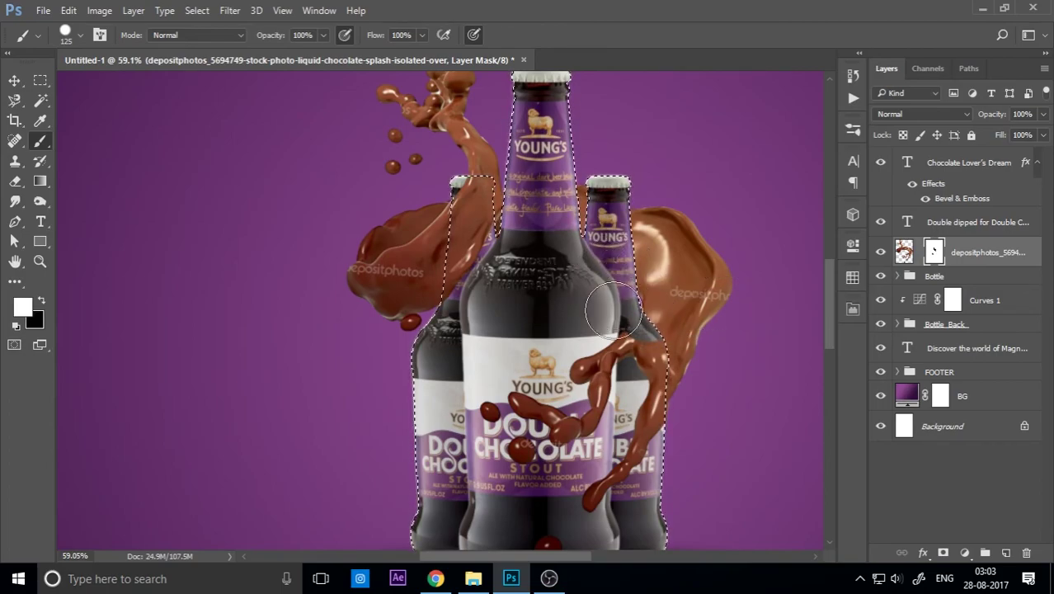
pyautogui.moveTo(612, 336)
pyautogui.mouseDown()
pyautogui.moveTo(648, 325)
pyautogui.moveTo(663, 295)
pyautogui.moveTo(632, 340)
pyautogui.moveTo(629, 286)
pyautogui.moveTo(655, 286)
pyautogui.moveTo(660, 299)
pyautogui.moveTo(644, 332)
pyautogui.moveTo(591, 384)
pyautogui.moveTo(651, 316)
pyautogui.mouseUp()
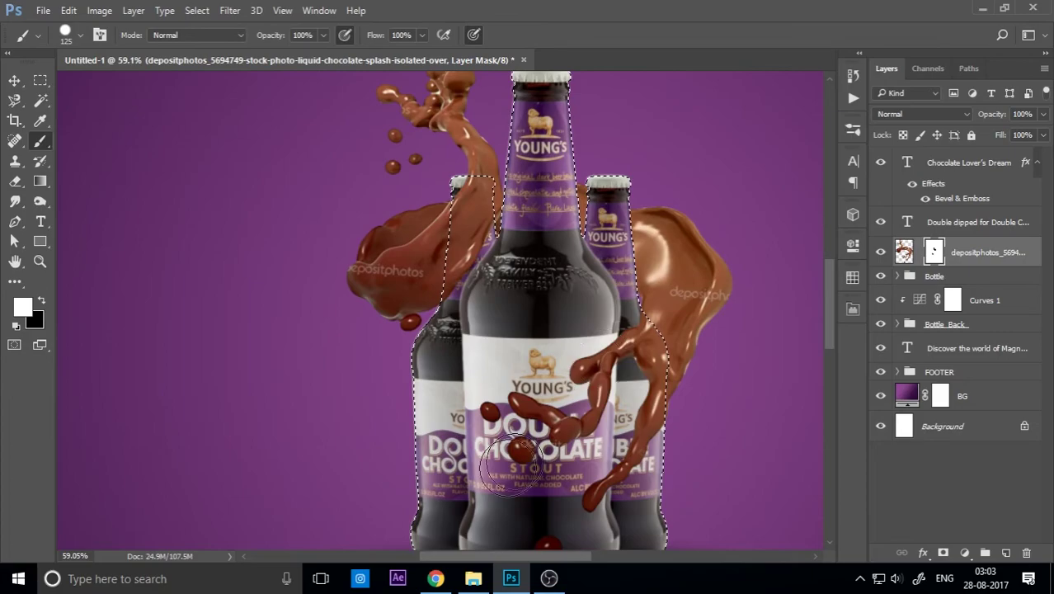
pyautogui.moveTo(580, 515); pyautogui.dragTo(593, 405)
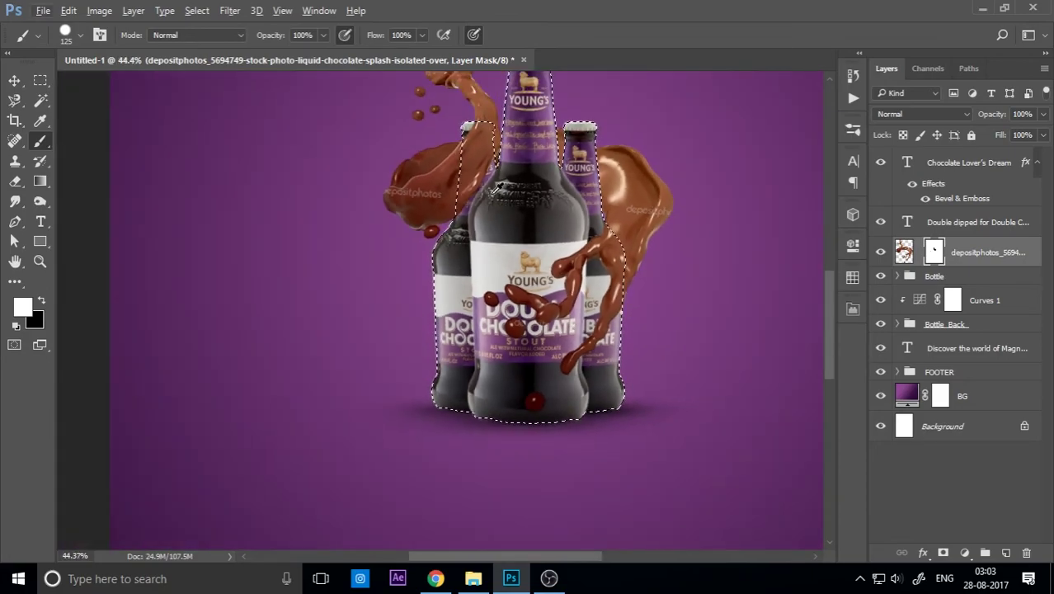
pyautogui.scroll(1, 437, 293)
pyautogui.moveTo(438, 307)
pyautogui.mouseDown()
pyautogui.moveTo(441, 190)
pyautogui.moveTo(449, 111)
pyautogui.moveTo(460, 109)
pyautogui.mouseUp()
pyautogui.scroll(-2, 478, 229)
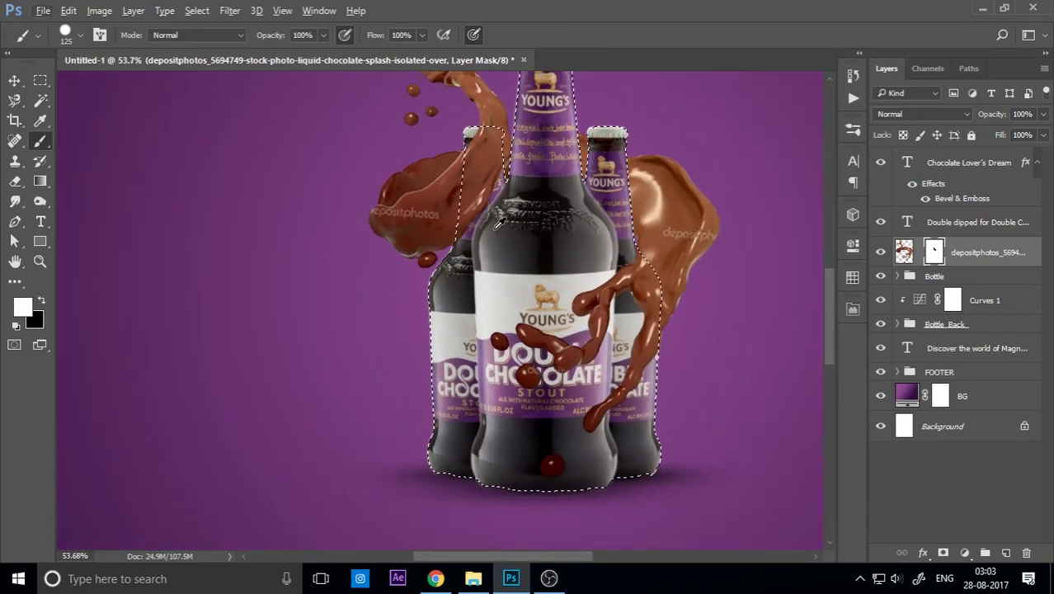
pyautogui.press('v')
pyautogui.moveTo(635, 222); pyautogui.dragTo(583, 295)
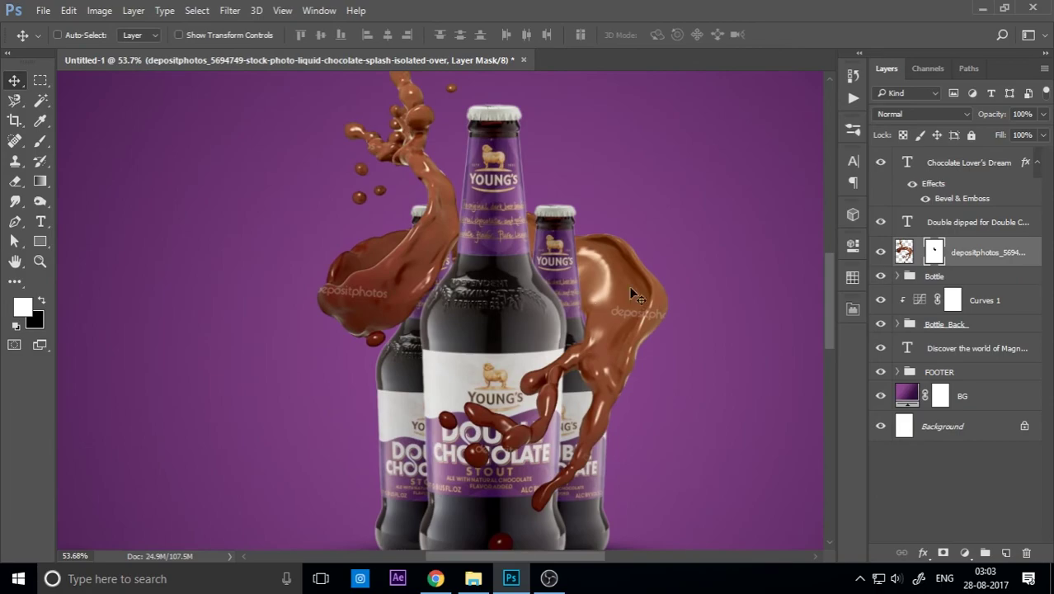
# Select the splash layer's image thumbnail and nudge the chocolate splash slightly up and left
pyautogui.scroll(-1, 645, 277)
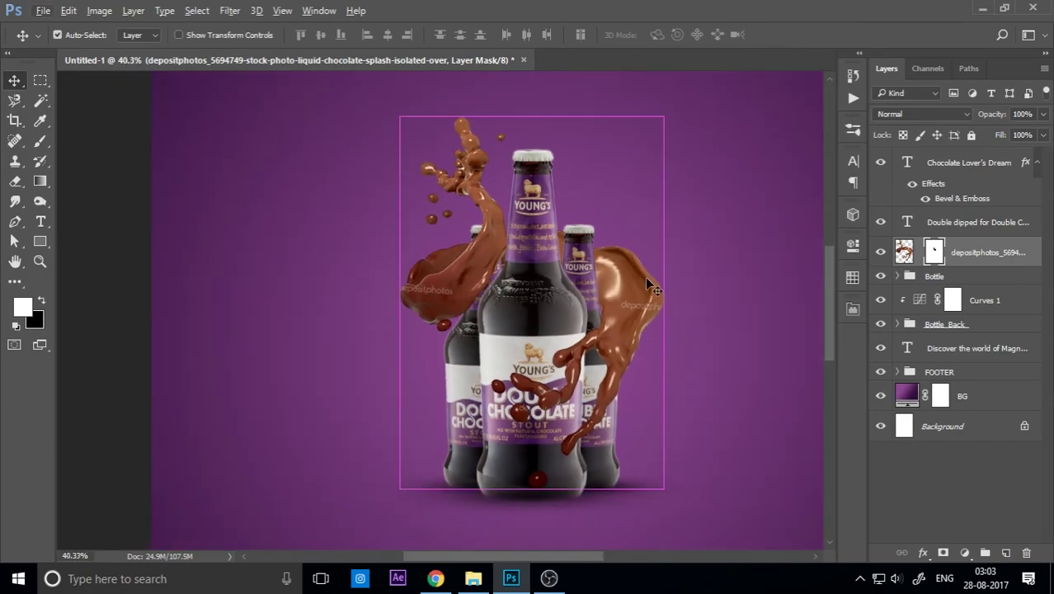
pyautogui.hotkey('ctrl', '0')
pyautogui.hotkey('ctrl', '+')
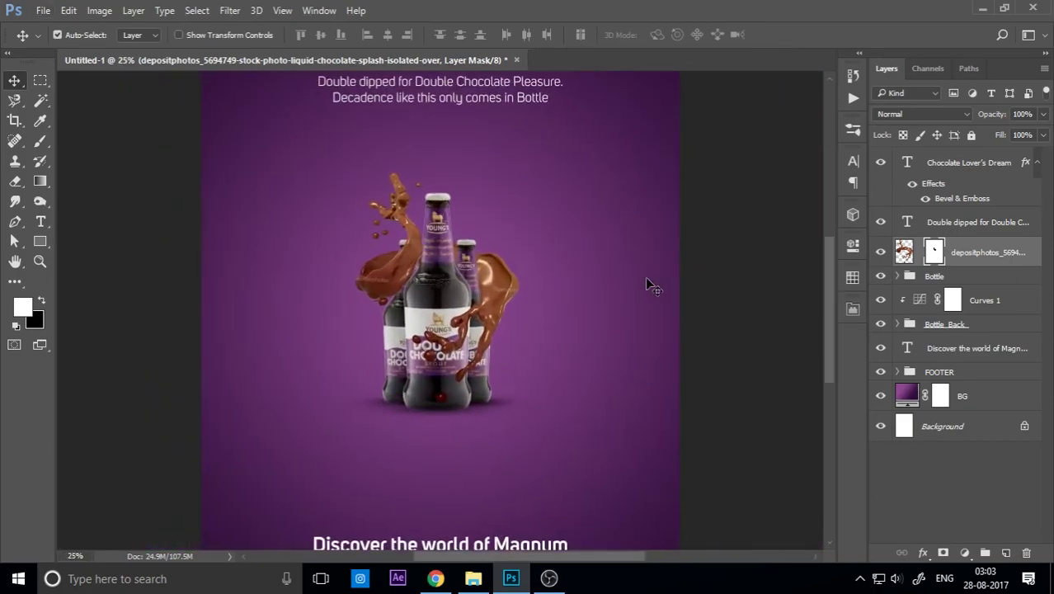
pyautogui.hotkey('ctrl', '-')
pyautogui.hotkey('ctrl', '+')
pyautogui.moveTo(551, 292); pyautogui.dragTo(594, 343)
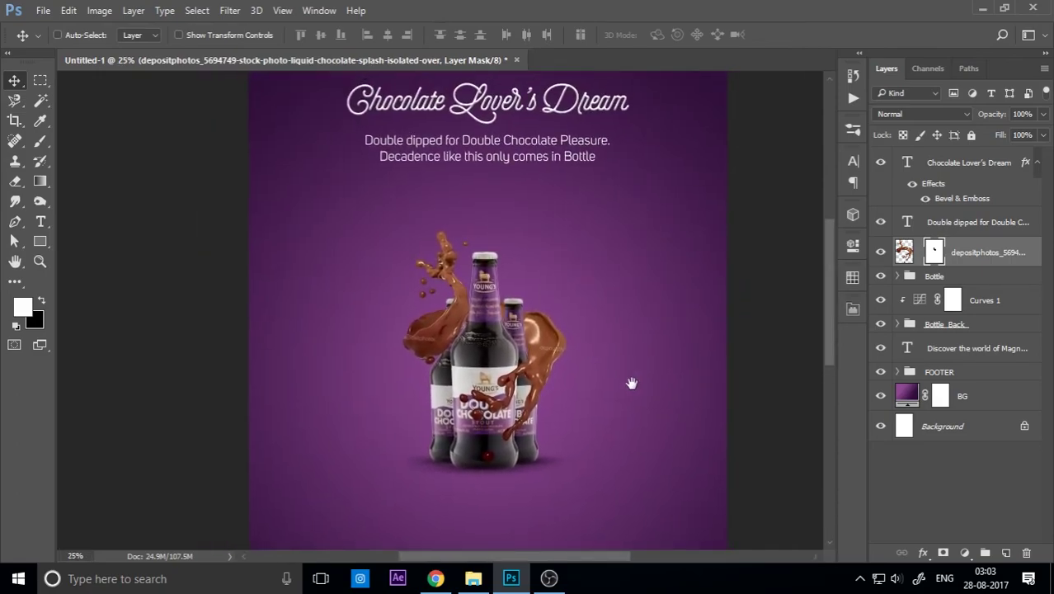
pyautogui.moveTo(549, 371); pyautogui.dragTo(508, 332)
pyautogui.moveTo(575, 294)
pyautogui.mouseDown()
pyautogui.moveTo(573, 313)
pyautogui.moveTo(577, 219)
pyautogui.moveTo(577, 296)
pyautogui.mouseUp()
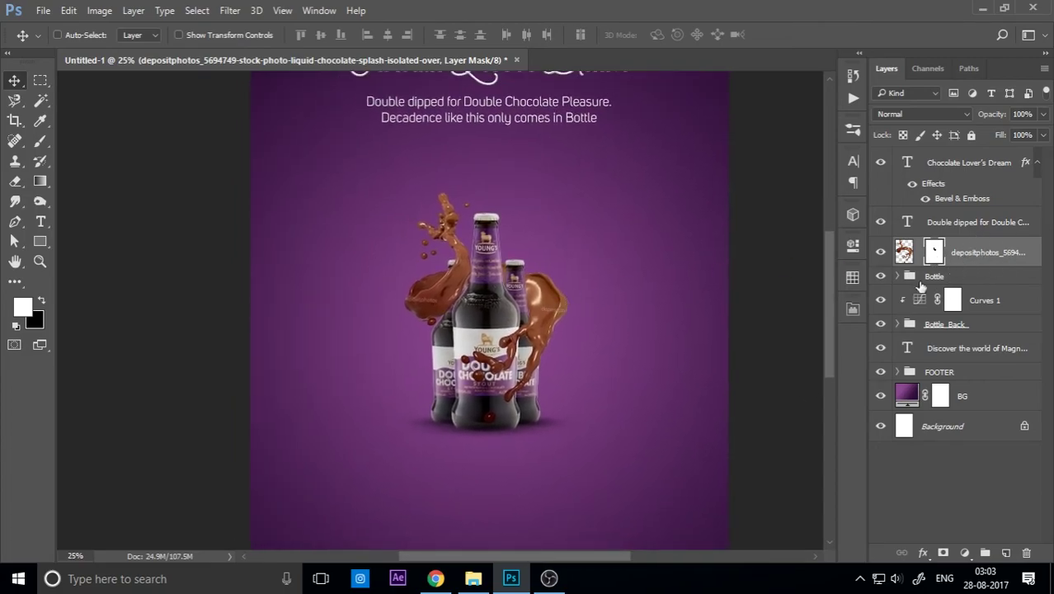
pyautogui.click(905, 252)
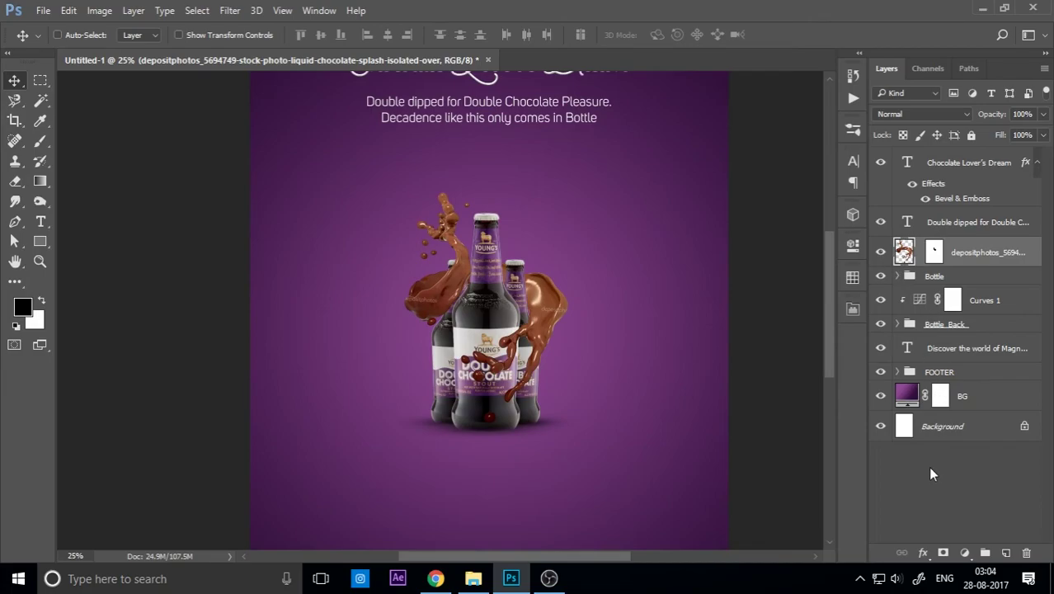
pyautogui.moveTo(589, 373)
pyautogui.mouseDown()
pyautogui.moveTo(588, 323)
pyautogui.moveTo(565, 333)
pyautogui.moveTo(562, 471)
pyautogui.moveTo(565, 361)
pyautogui.moveTo(592, 371)
pyautogui.mouseUp()
# Add a Color Balance adjustment clipped to the splash, with Midtones Cyan-Red -7 and Yellow-Blue +14
pyautogui.click(964, 553)
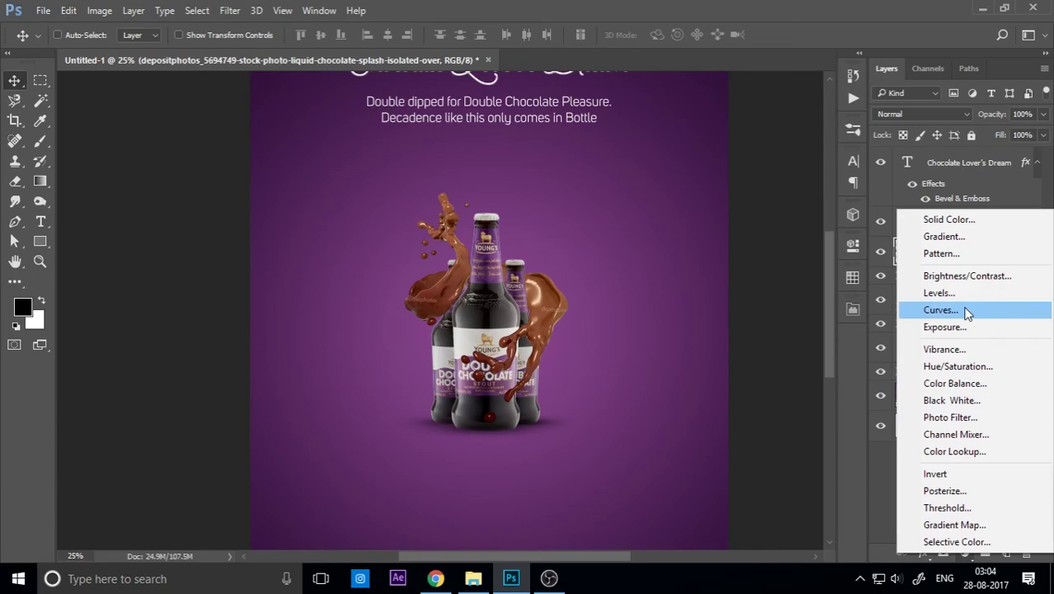
pyautogui.click(966, 383)
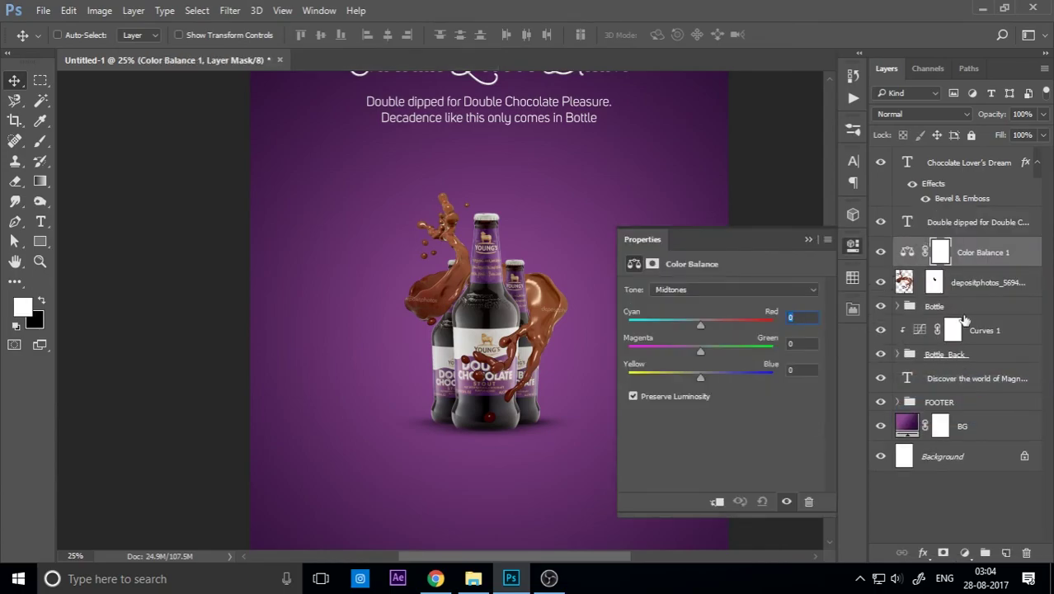
pyautogui.click(716, 502)
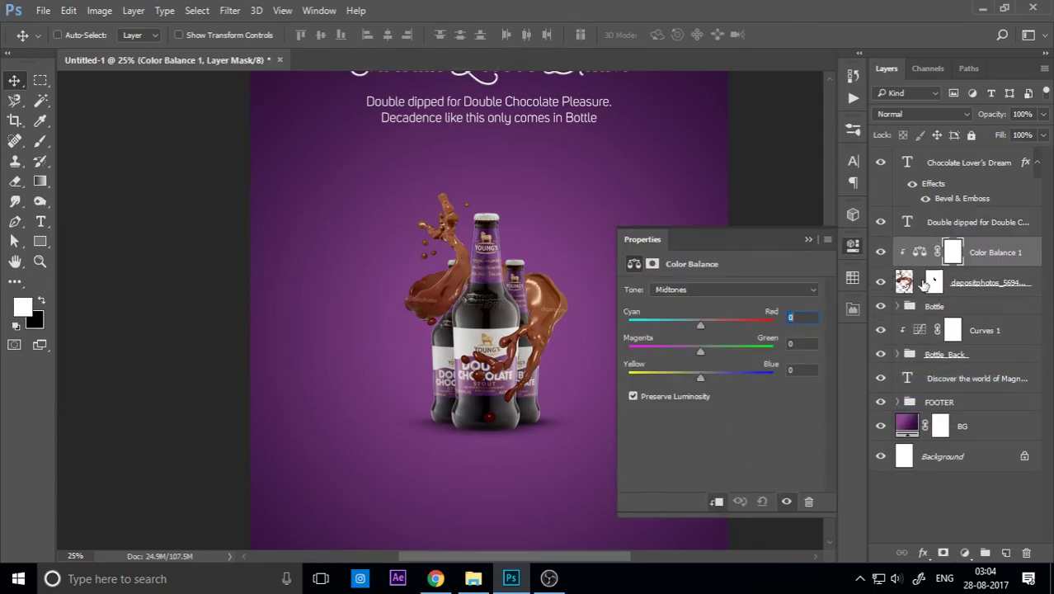
pyautogui.moveTo(705, 321); pyautogui.dragTo(724, 379)
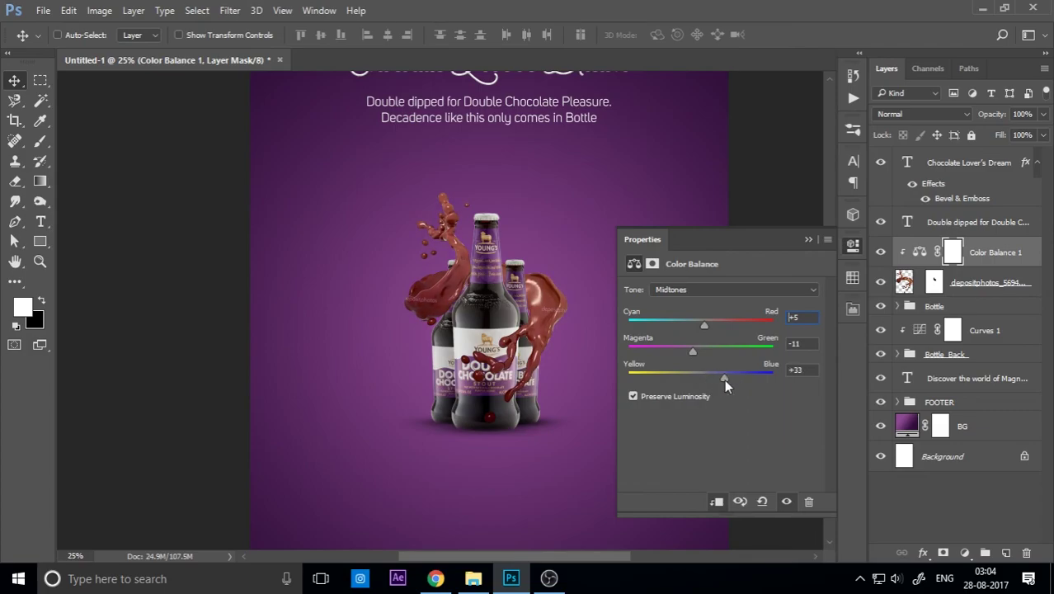
pyautogui.moveTo(708, 327); pyautogui.dragTo(695, 325)
pyautogui.moveTo(721, 378); pyautogui.dragTo(701, 353)
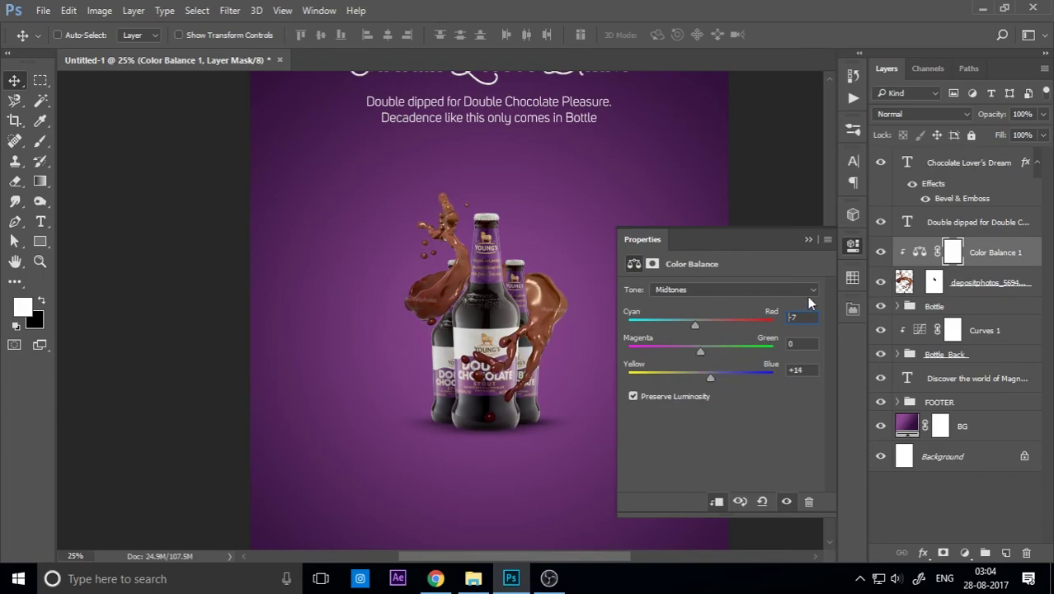
pyautogui.click(853, 244)
pyautogui.scroll(-3, 654, 265)
pyautogui.scroll(3, 653, 287)
pyautogui.scroll(5, 583, 295)
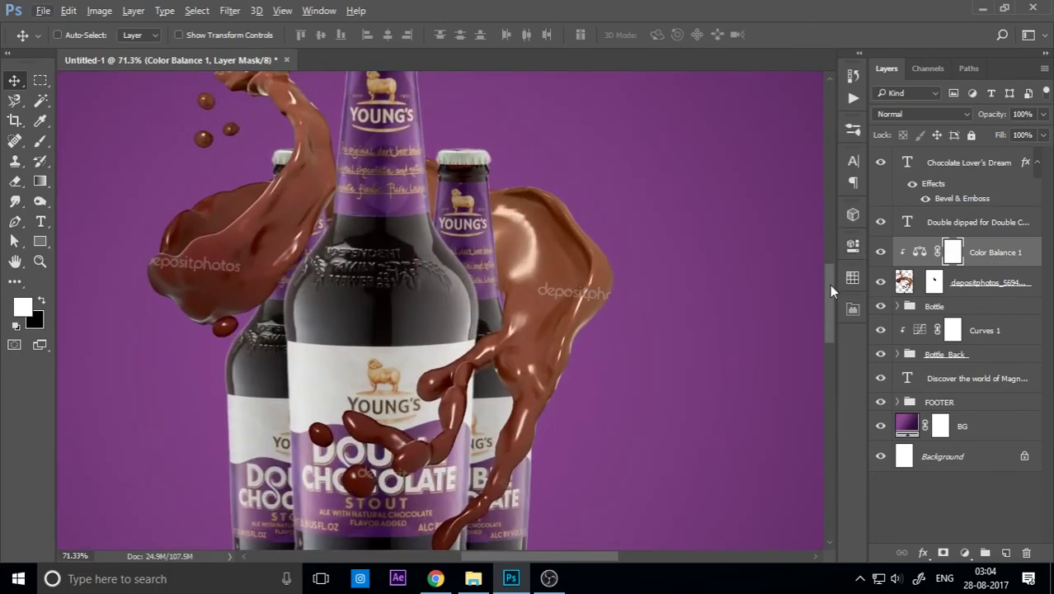
# Remove both depositphotos watermarks from the splash with a size-40 Spot Healing Brush
pyautogui.click(904, 281)
pyautogui.click(14, 141)
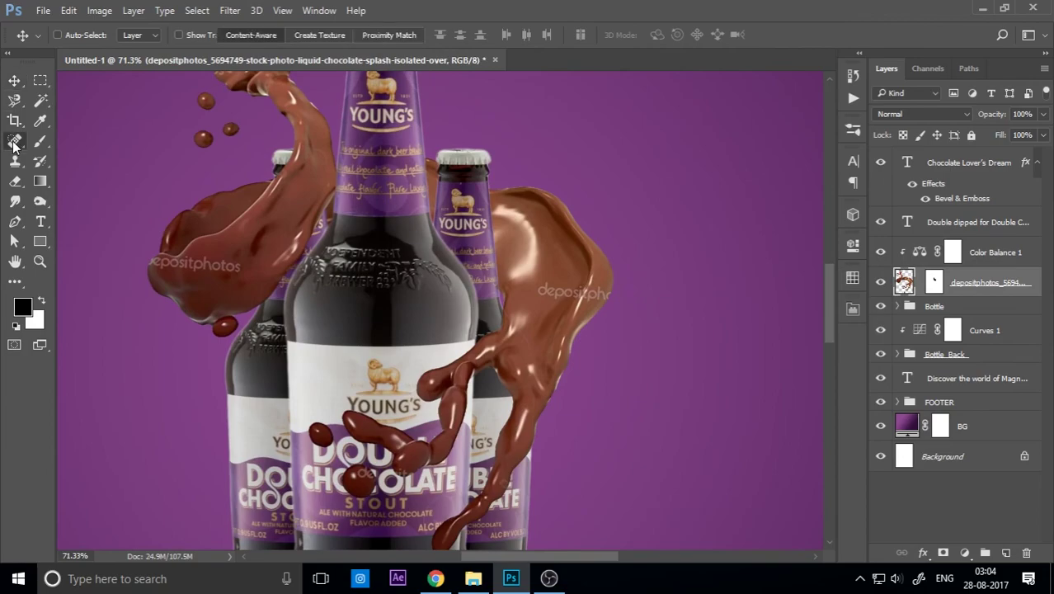
pyautogui.click(90, 141)
pyautogui.press('[')
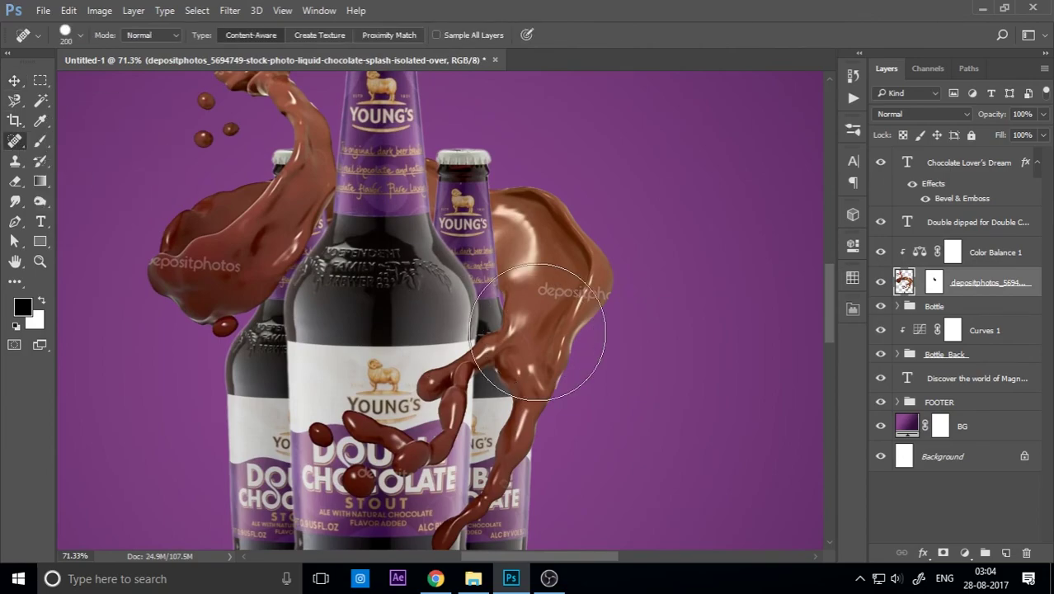
pyautogui.press('[')
pyautogui.press('[')
pyautogui.press('[')
pyautogui.press('[')
pyautogui.press('[')
pyautogui.press('[')
pyautogui.press('[')
pyautogui.press('[')
pyautogui.press('[')
pyautogui.moveTo(532, 273)
pyautogui.mouseDown()
pyautogui.moveTo(544, 293)
pyautogui.moveTo(610, 298)
pyautogui.mouseUp()
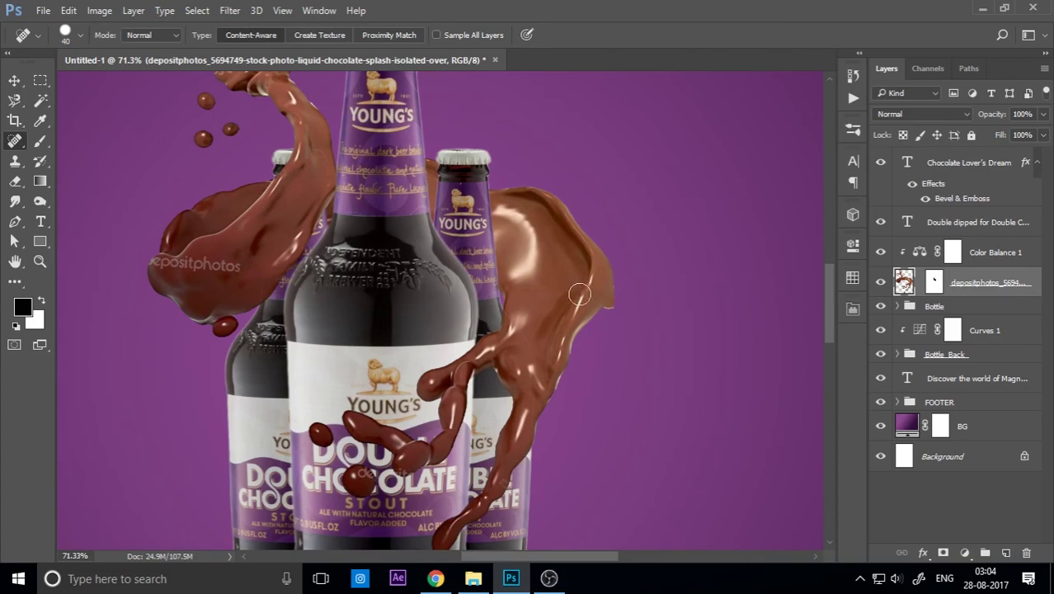
pyautogui.moveTo(244, 256); pyautogui.dragTo(149, 263)
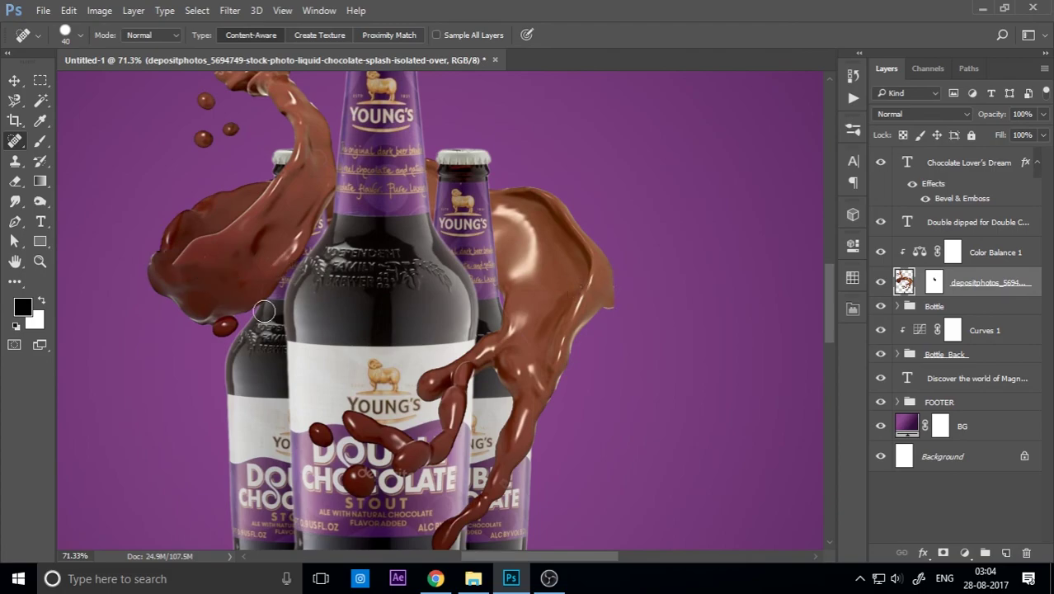
# Zoom the poster to 25% and bring splash image 9 from the MONDAY folder into the document
pyautogui.scroll(-2, 535, 364)
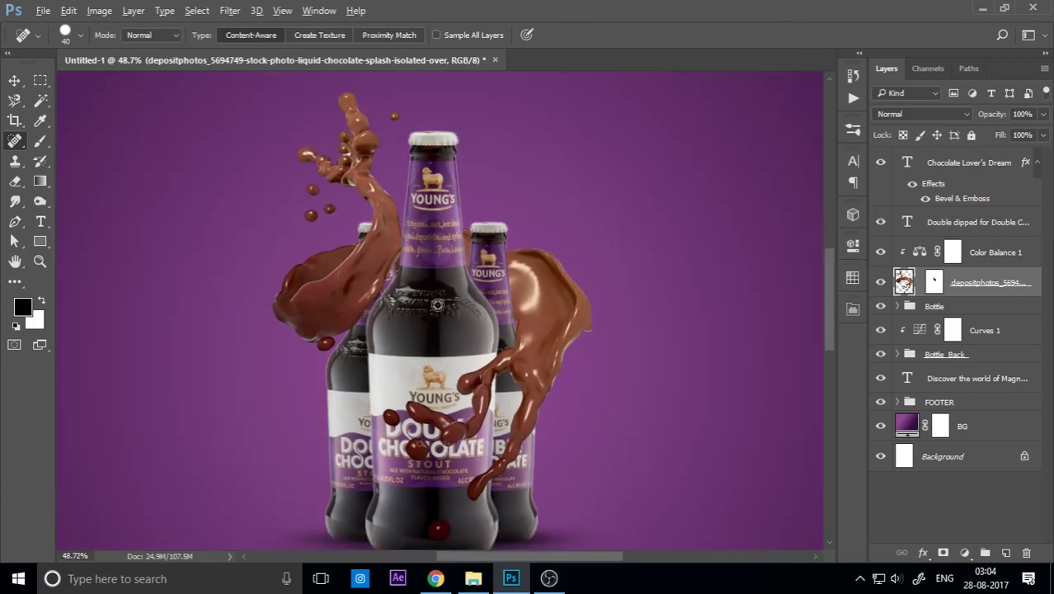
pyautogui.scroll(-2, 438, 305)
pyautogui.click(14, 80)
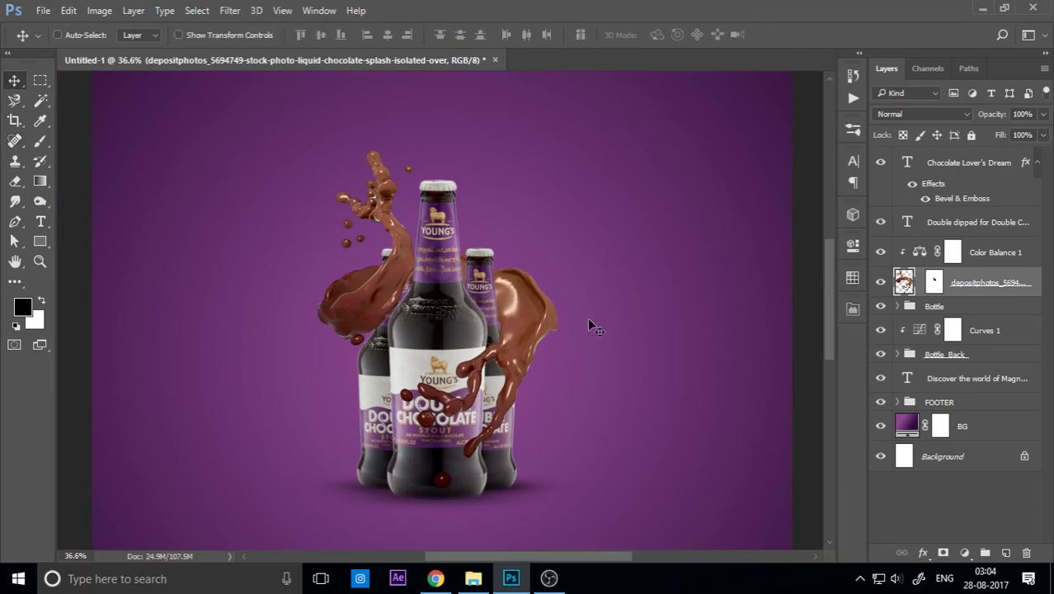
pyautogui.scroll(2, 558, 325)
pyautogui.press('e')
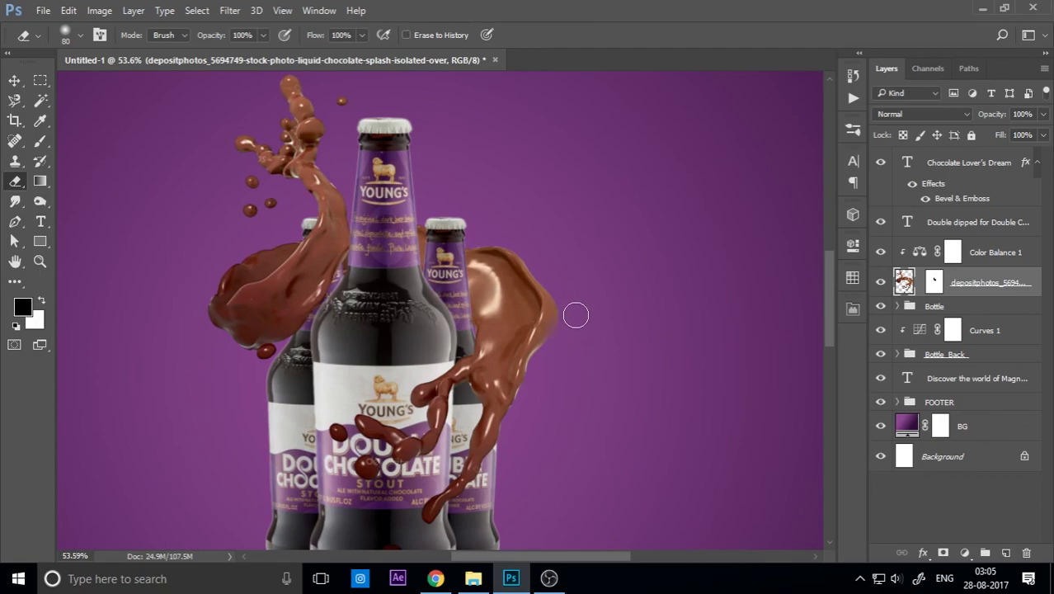
pyautogui.press('v')
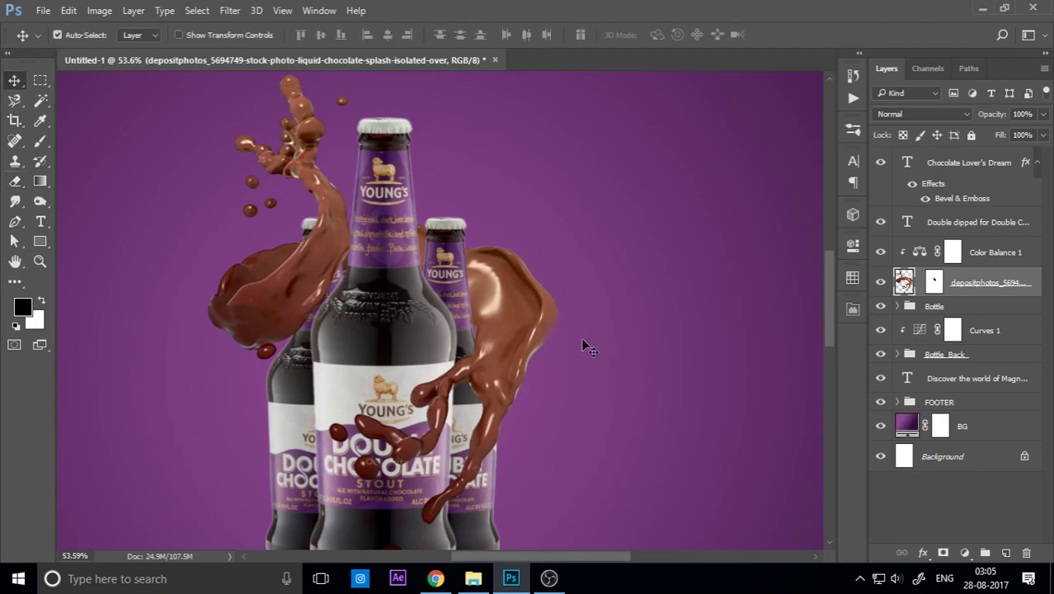
pyautogui.hotkey('ctrl', '0')
pyautogui.hotkey('ctrl', '+')
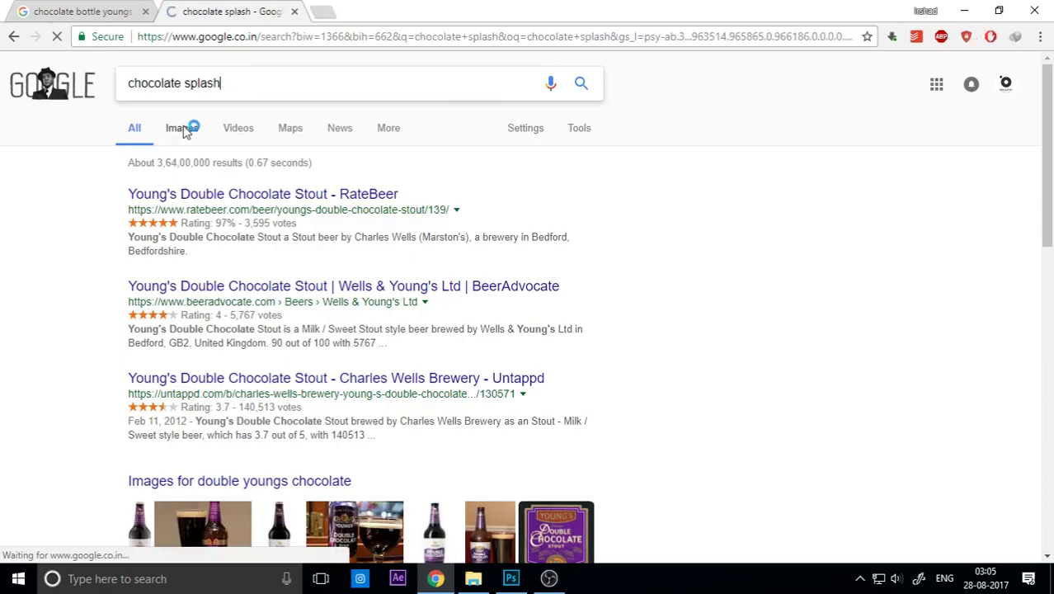
pyautogui.scroll(-20, 523, 415)
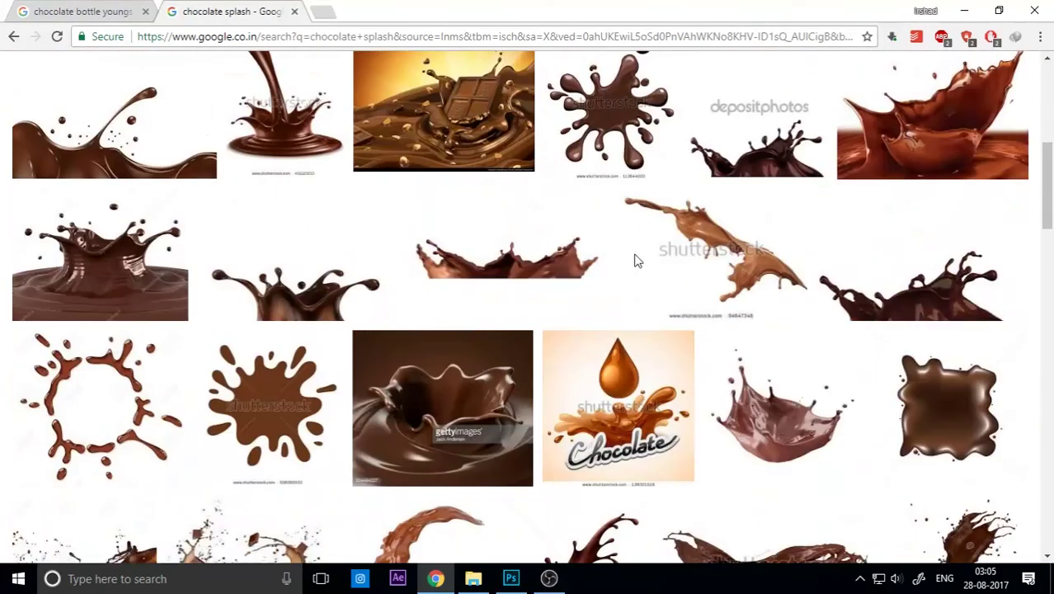
pyautogui.scroll(-5, 523, 414)
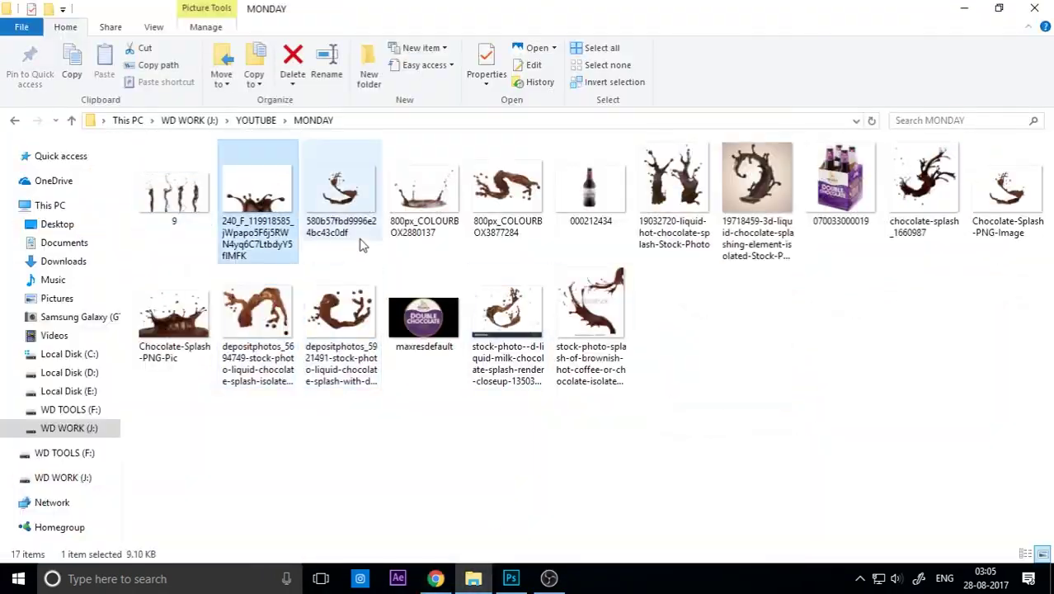
pyautogui.moveTo(175, 189); pyautogui.dragTo(654, 448)
# Delete the new splash's white background with the Magic Wand and position it over the bottles
pyautogui.press('w')
pyautogui.click(493, 333)
pyautogui.press('Delete')
pyautogui.press('v')
pyautogui.hotkey('shift', 'F6')
pyautogui.press('Return')
pyautogui.hotkey('ctrl', 'd')
pyautogui.moveTo(357, 295); pyautogui.dragTo(363, 297)
# Lasso three chocolate strands from the splash onto their own layers
pyautogui.press('l')
pyautogui.moveTo(354, 190); pyautogui.dragTo(346, 429)
pyautogui.hotkey('ctrl', 'j')
pyautogui.moveTo(462, 330); pyautogui.dragTo(494, 445)
pyautogui.hotkey('ctrl', 'j')
pyautogui.moveTo(239, 165); pyautogui.dragTo(236, 177)
pyautogui.hotkey('ctrl', 'j')
# Warp and rotate the strand layers and stack Layers 5, 6 and 7 below Bottle_Back
pyautogui.press('v')
pyautogui.moveTo(264, 371)
pyautogui.mouseDown()
pyautogui.moveTo(671, 278)
pyautogui.moveTo(458, 216)
pyautogui.moveTo(437, 248)
pyautogui.mouseUp()
pyautogui.hotkey('ctrl', 't')
pyautogui.press('Return')
pyautogui.moveTo(926, 343); pyautogui.dragTo(928, 437)
pyautogui.moveTo(928, 313); pyautogui.dragTo(952, 408)
pyautogui.moveTo(925, 282); pyautogui.dragTo(928, 441)
pyautogui.hotkey('ctrl', 't')
pyautogui.moveTo(460, 198); pyautogui.dragTo(479, 219)
pyautogui.press('Return')
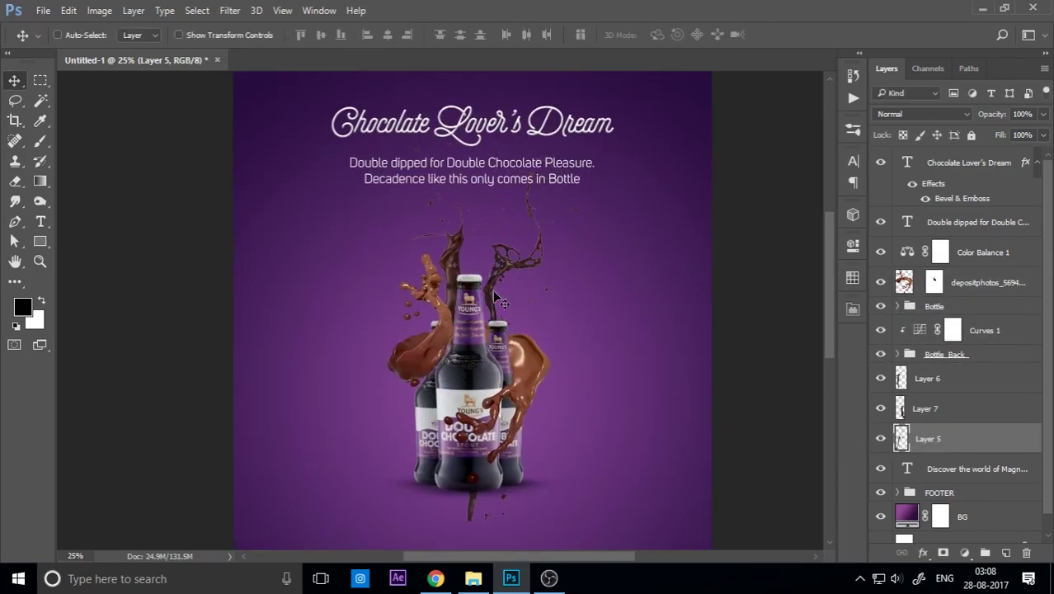
# Group the strands into Group 1 and add clipped Curves and Color Balance adjustments to them
pyautogui.hotkey('ctrl', 'g')
pyautogui.click(968, 551)
pyautogui.click(949, 307)
pyautogui.moveTo(734, 399); pyautogui.dragTo(714, 326)
pyautogui.click(965, 553)
pyautogui.click(949, 382)
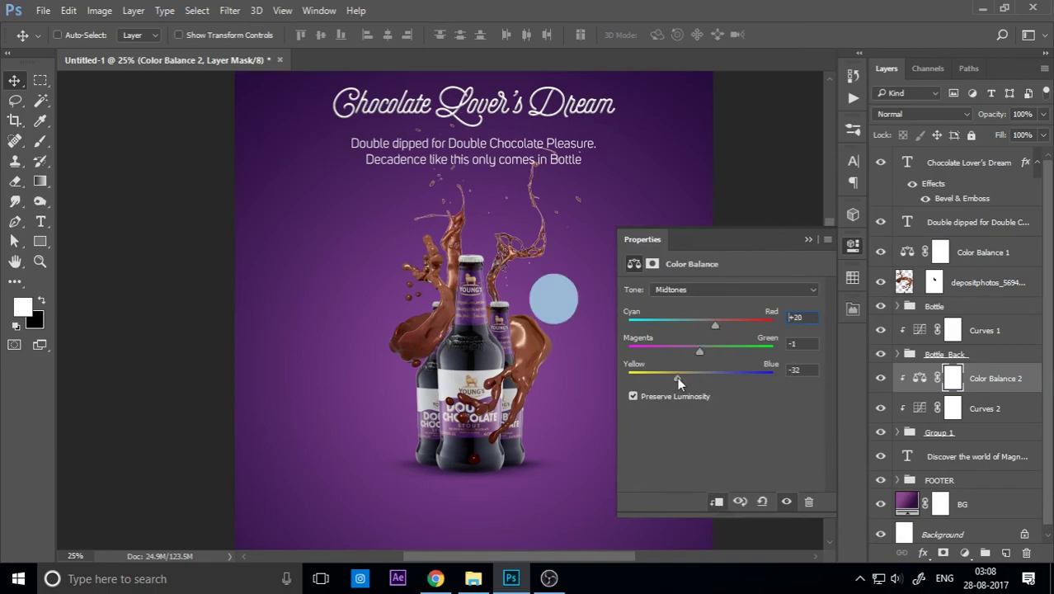